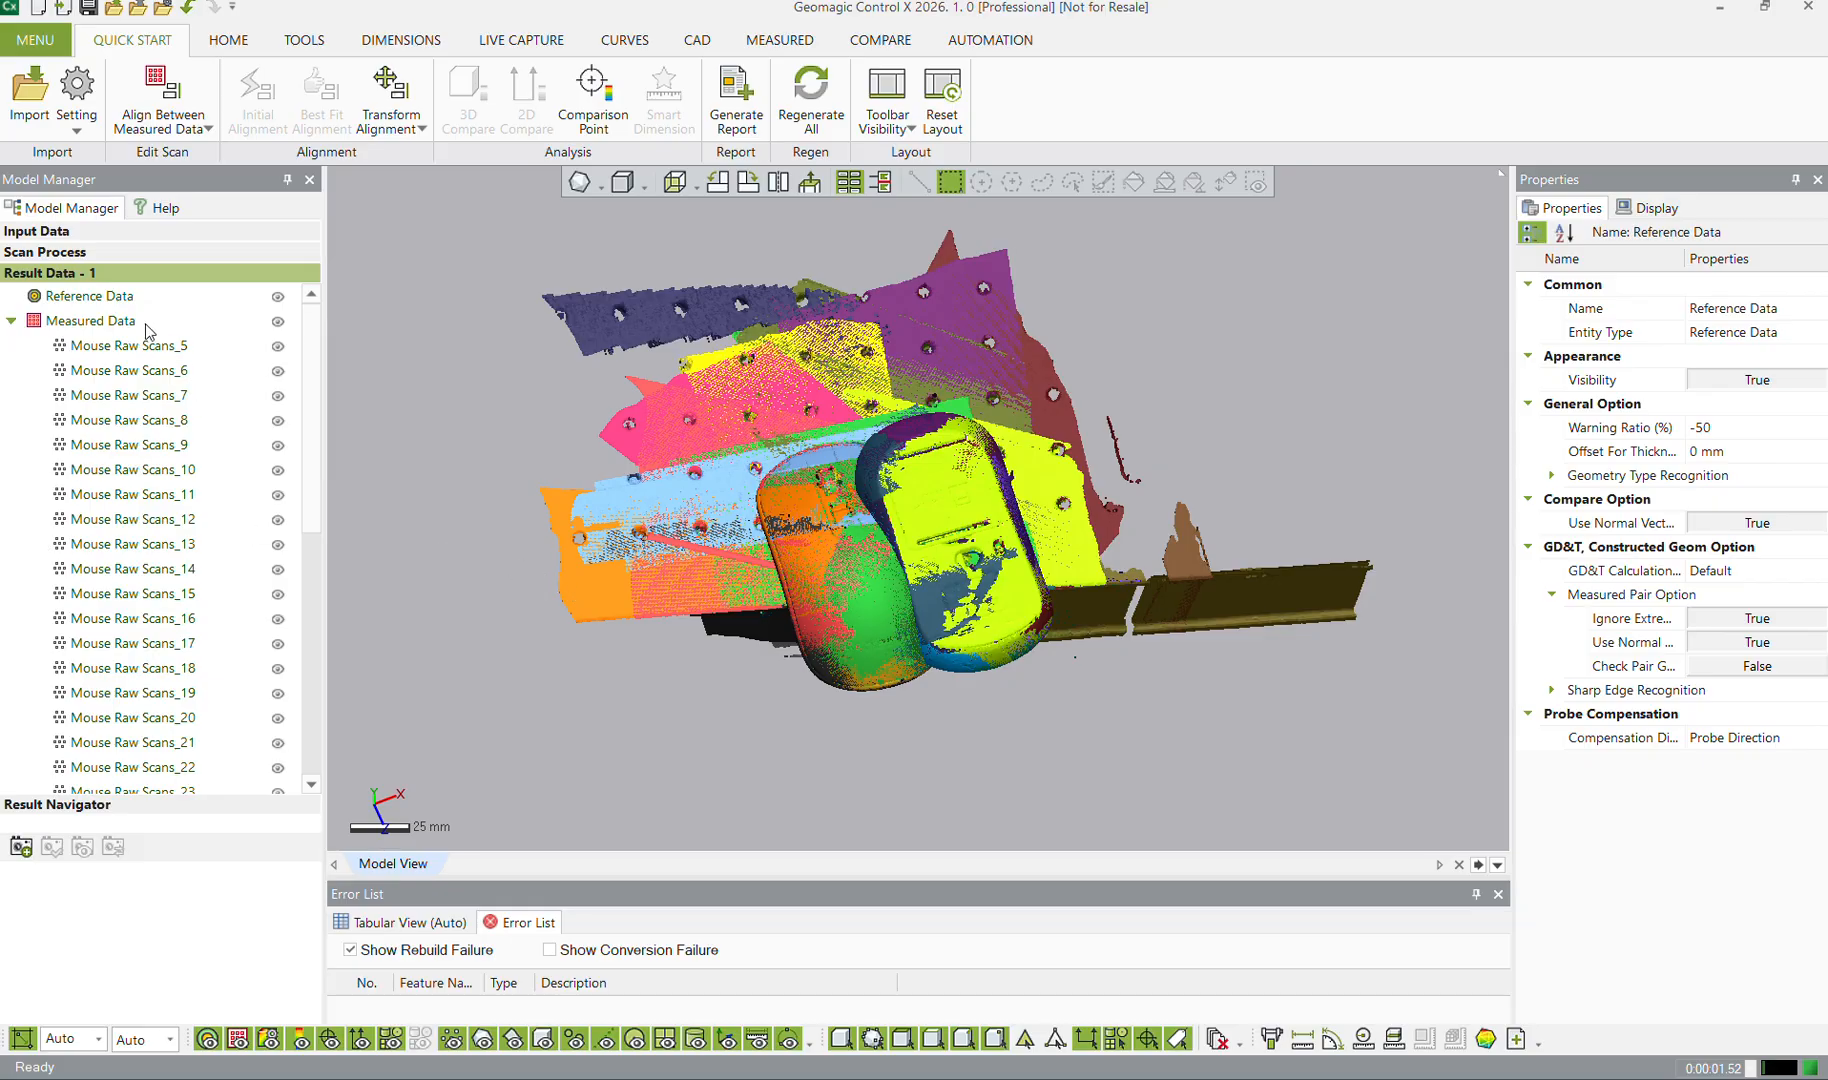
# Look through the raw scans and result groups in the model tree, and view the properties of Mouse Raw Scans_6
pyautogui.scroll(-5, 148, 457)
pyautogui.scroll(5, 145, 510)
pyautogui.scroll(-3, 147, 480)
pyautogui.scroll(3, 147, 480)
pyautogui.scroll(-5, 180, 435)
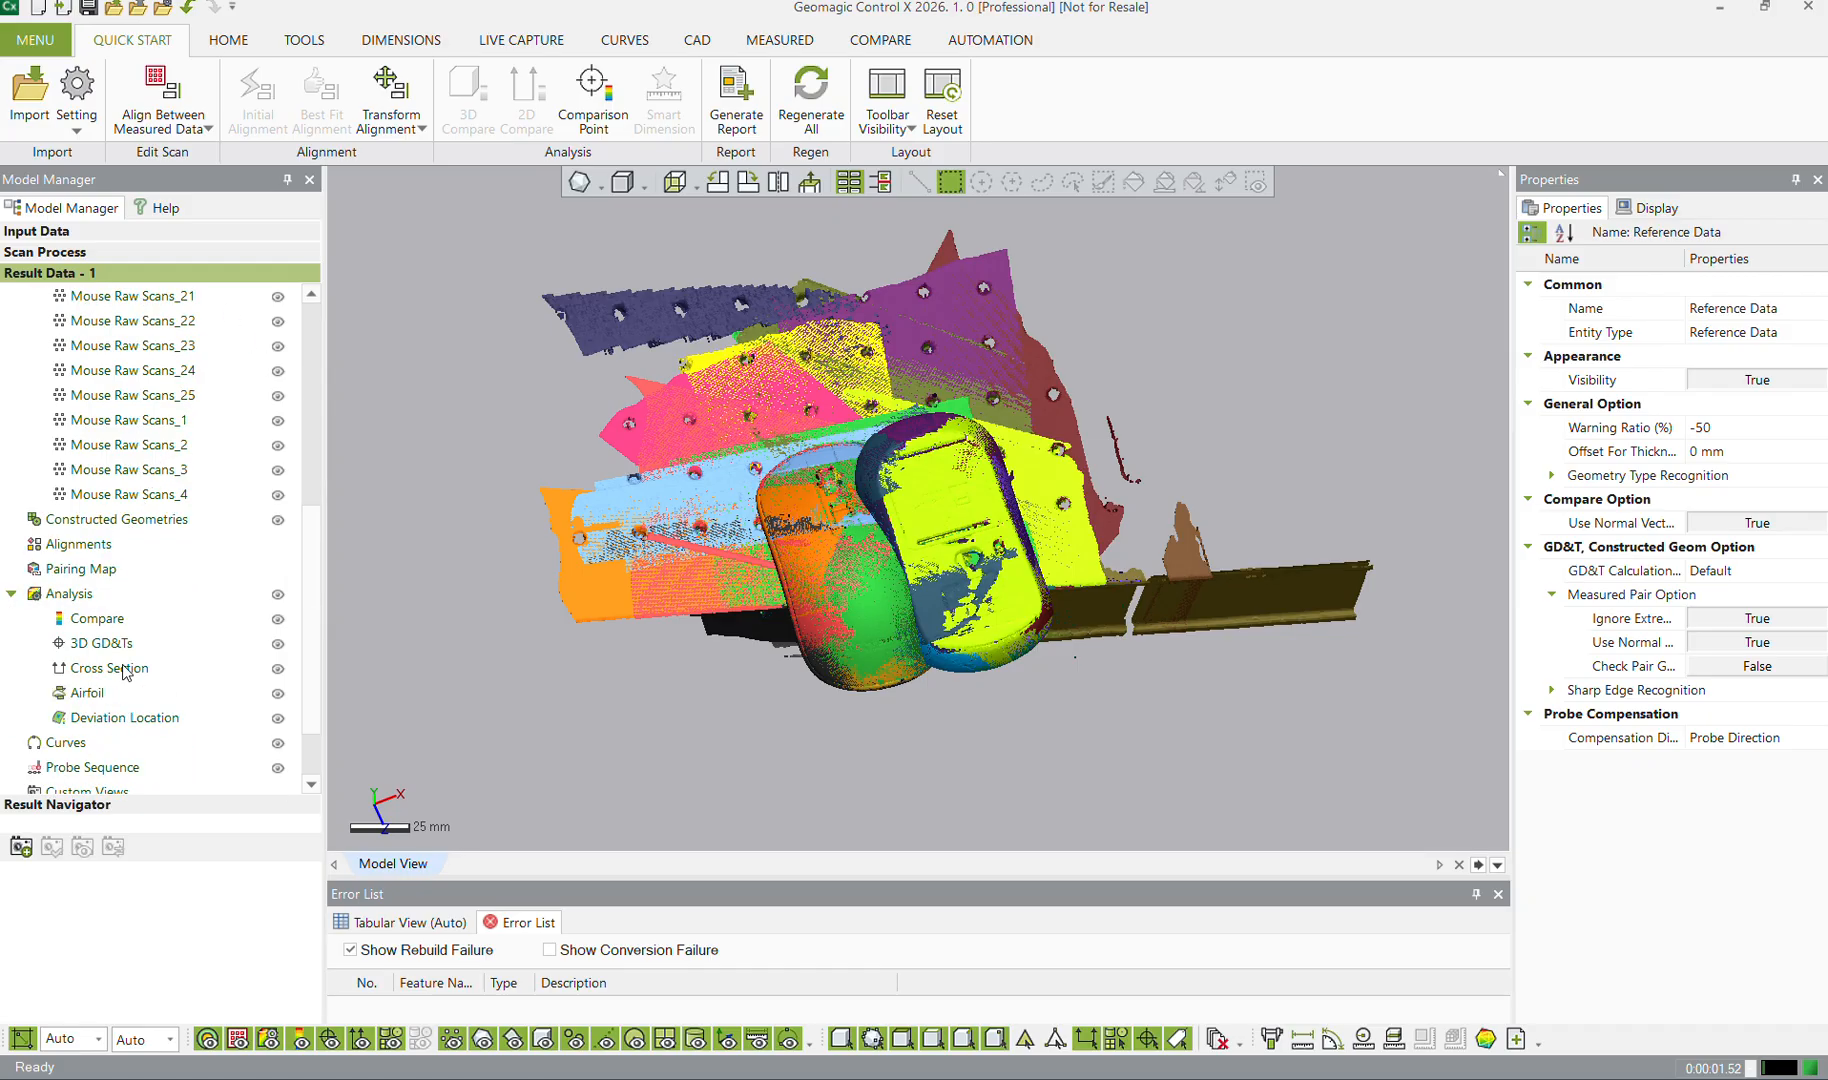
pyautogui.scroll(5, 140, 630)
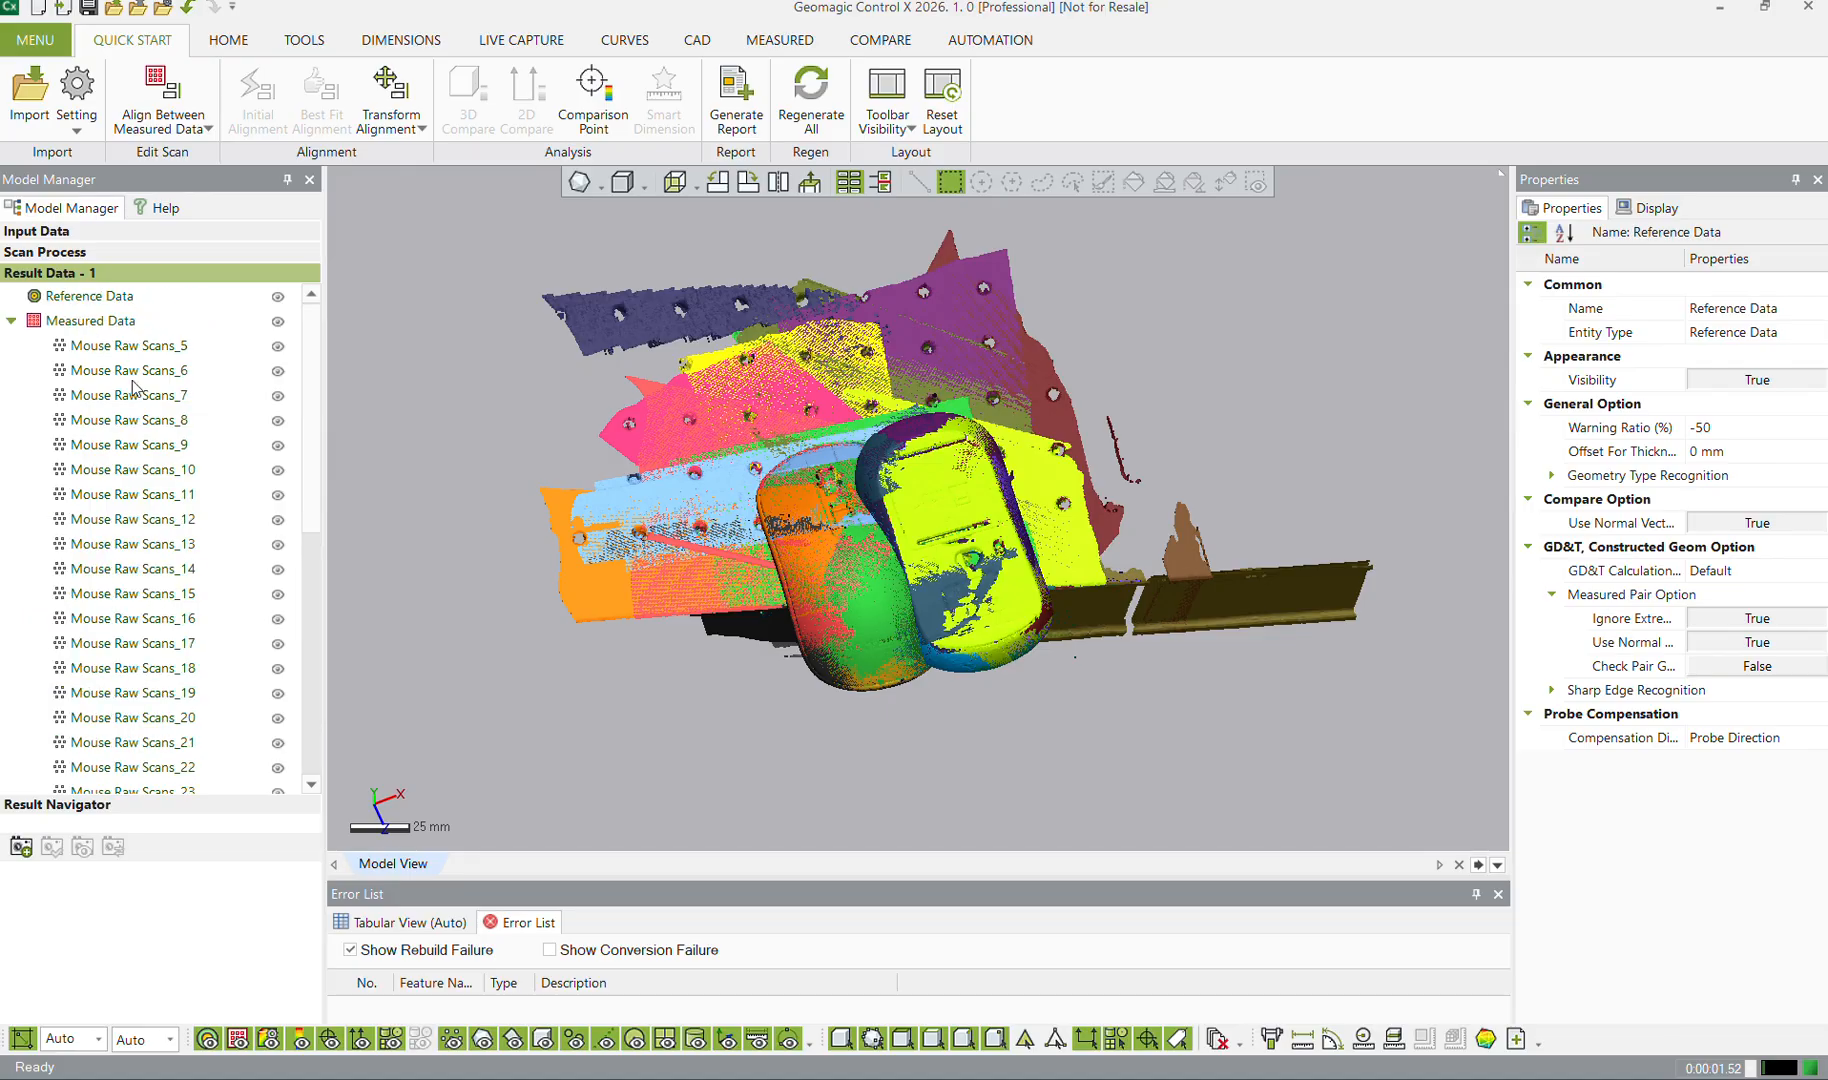
pyautogui.click(92, 320)
pyautogui.click(133, 372)
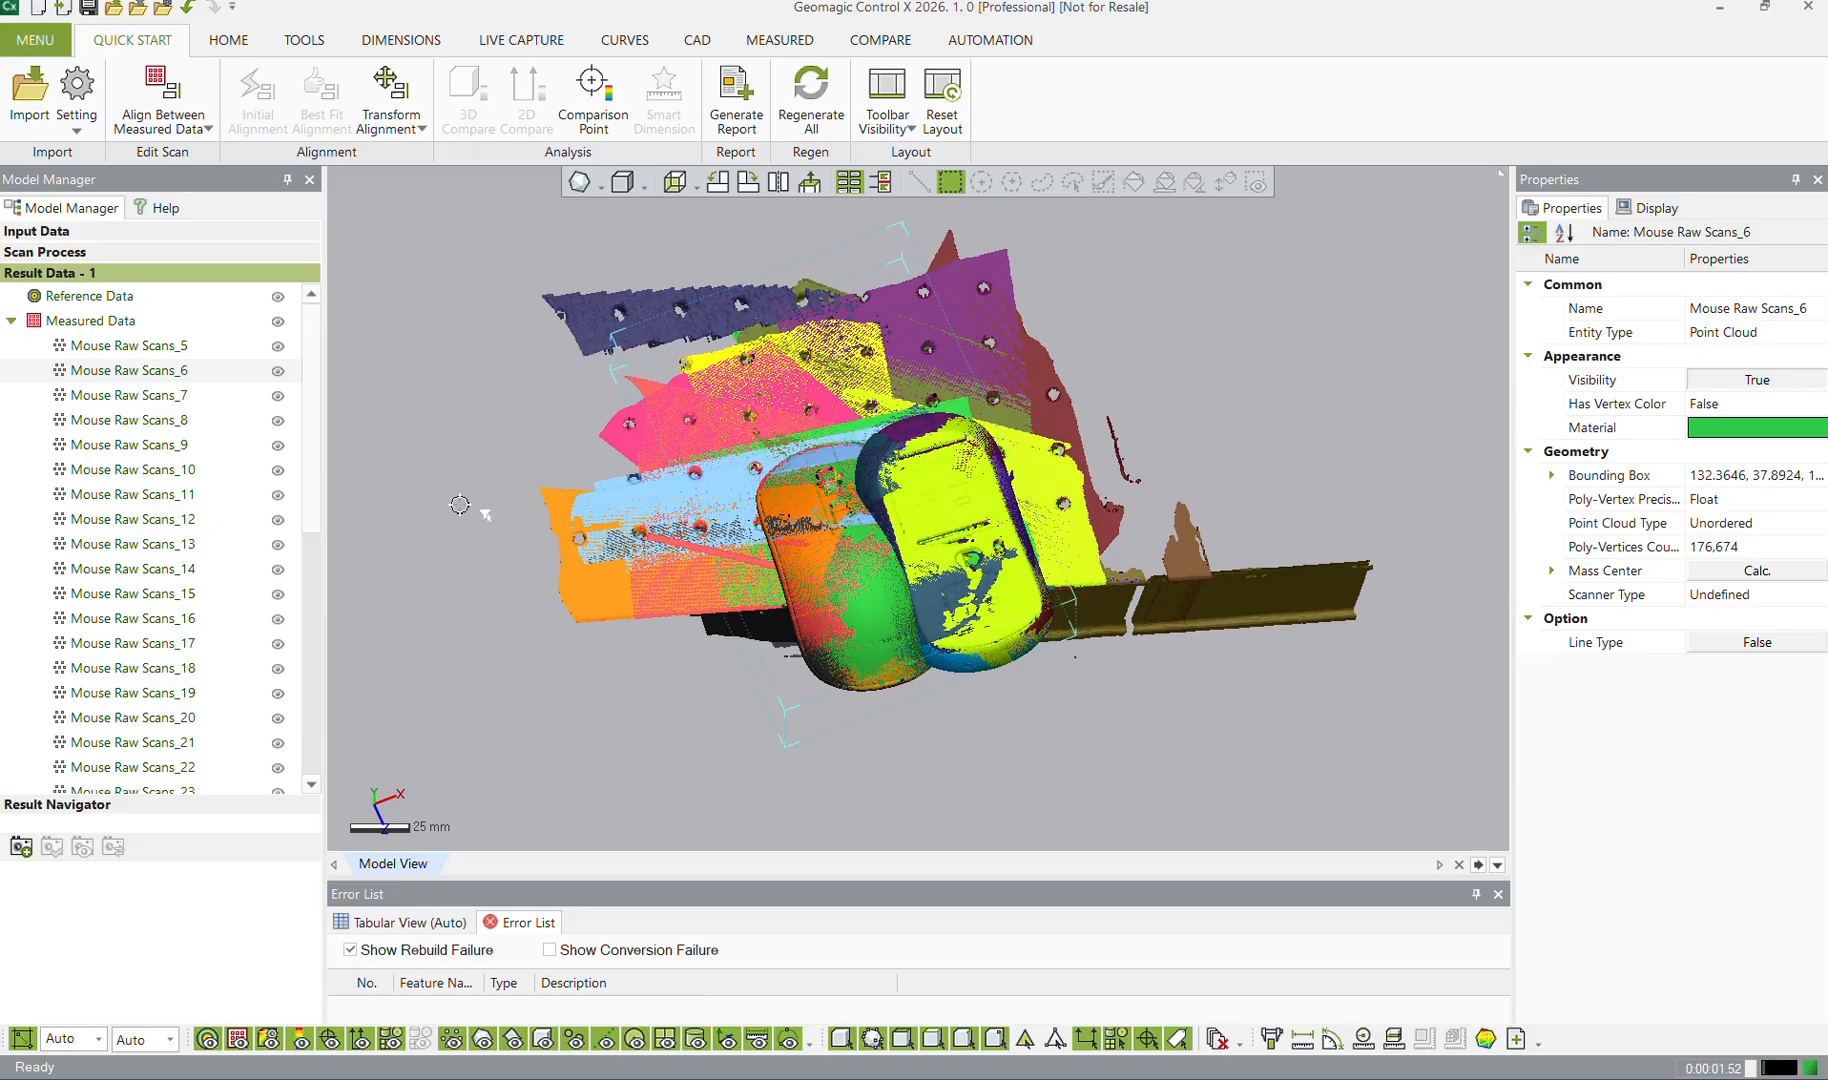
# Look over the tools and dimensions commands, and bring up the commands for measured data
pyautogui.click(224, 44)
pyautogui.click(314, 46)
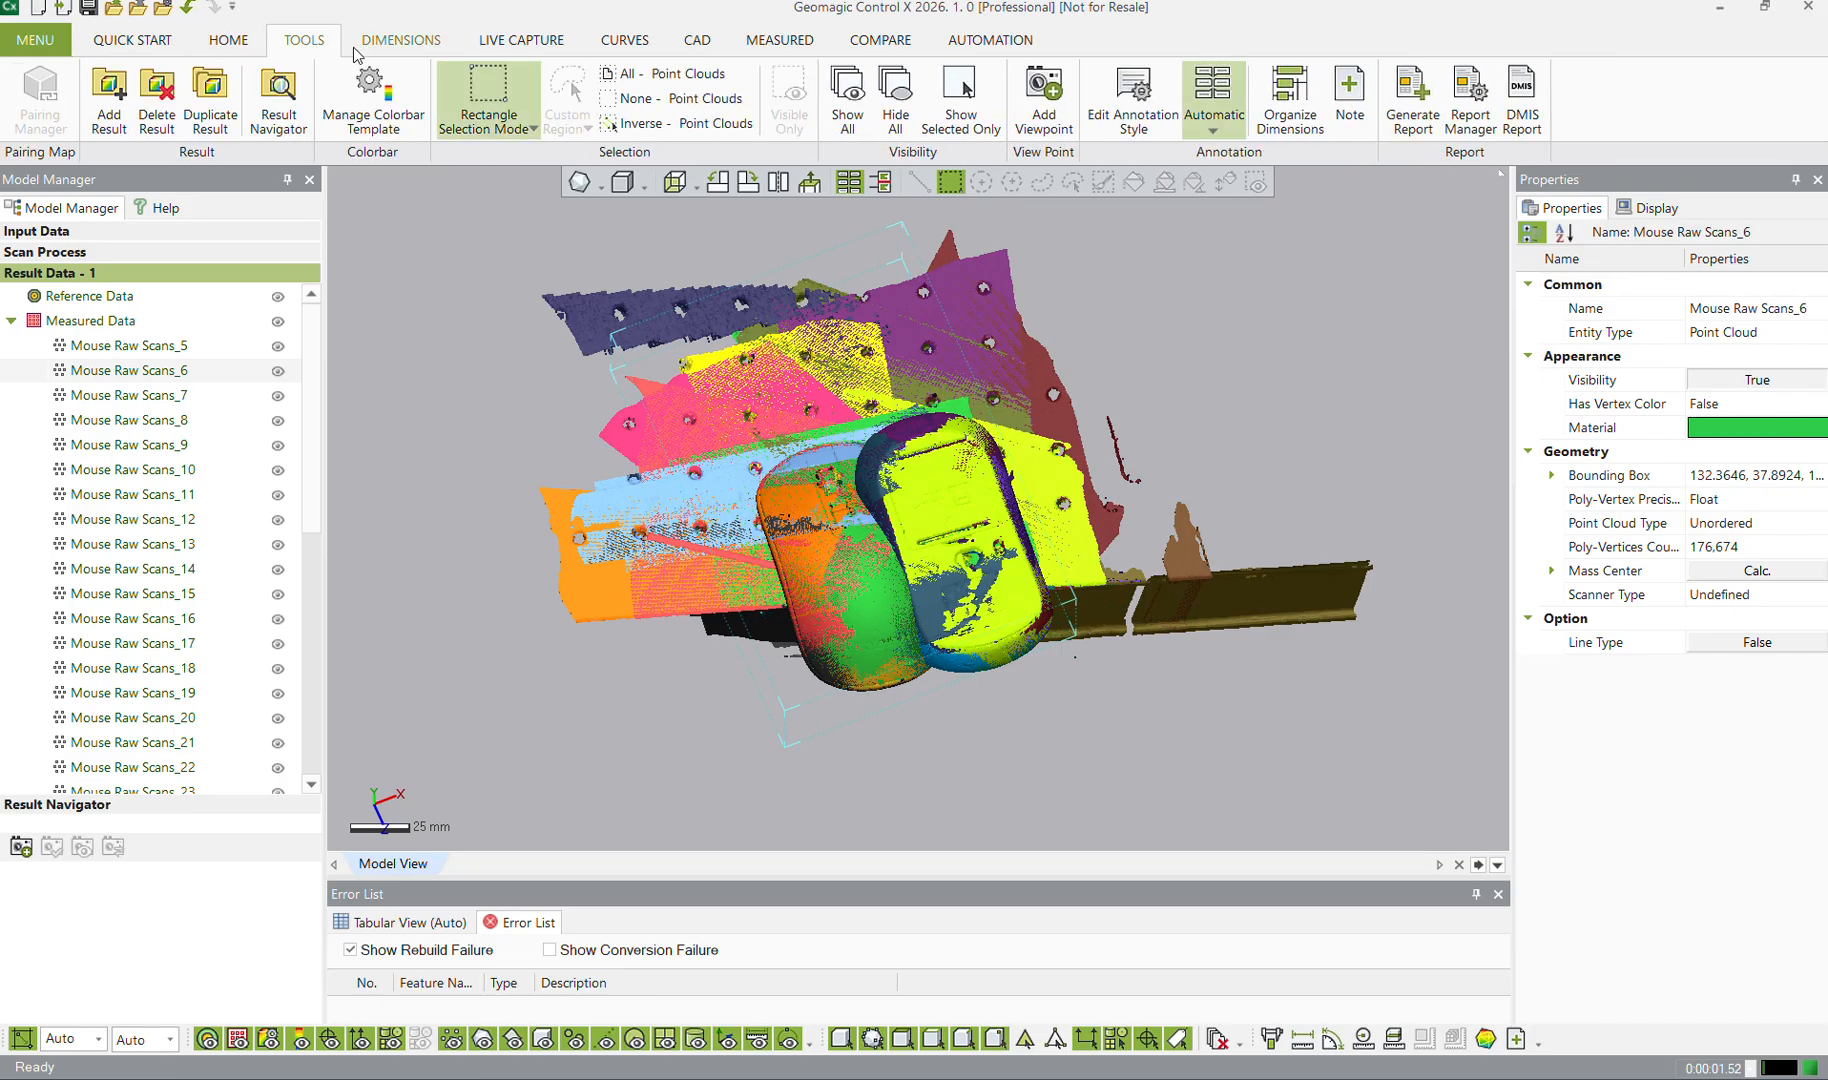
pyautogui.click(404, 44)
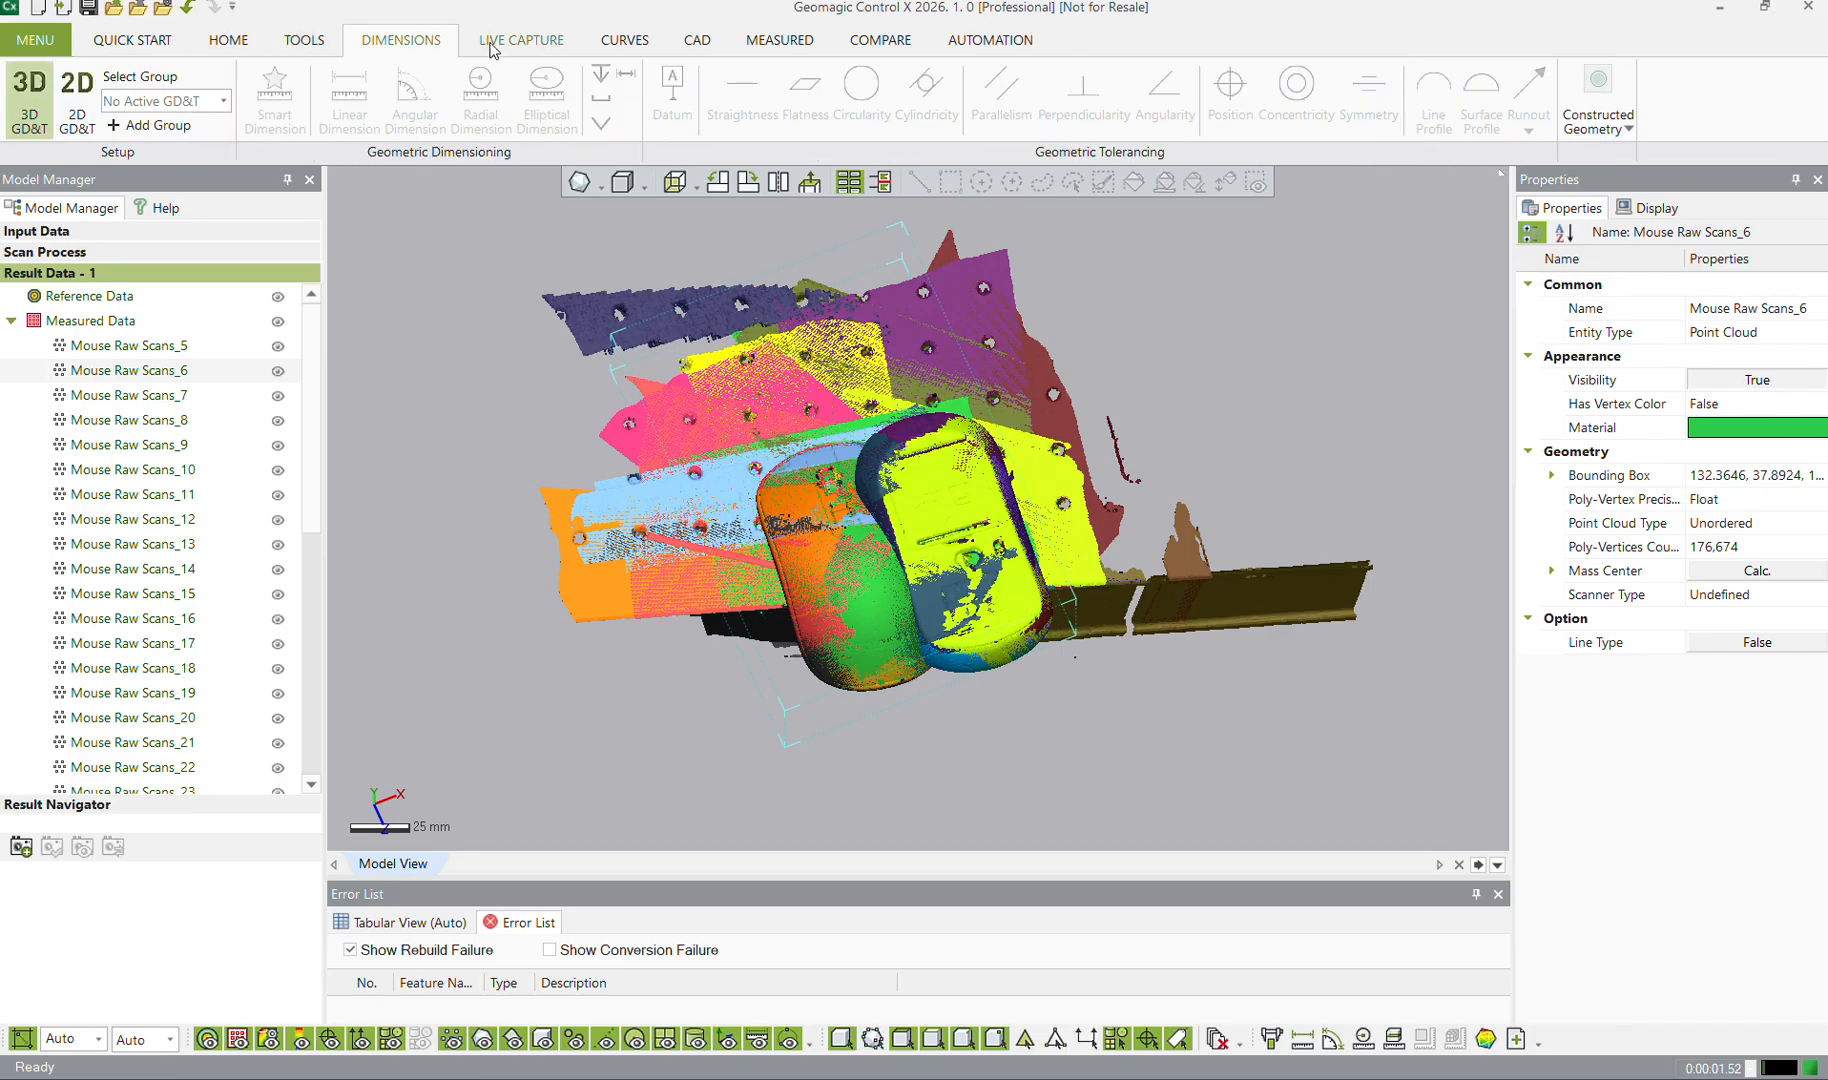
pyautogui.click(779, 42)
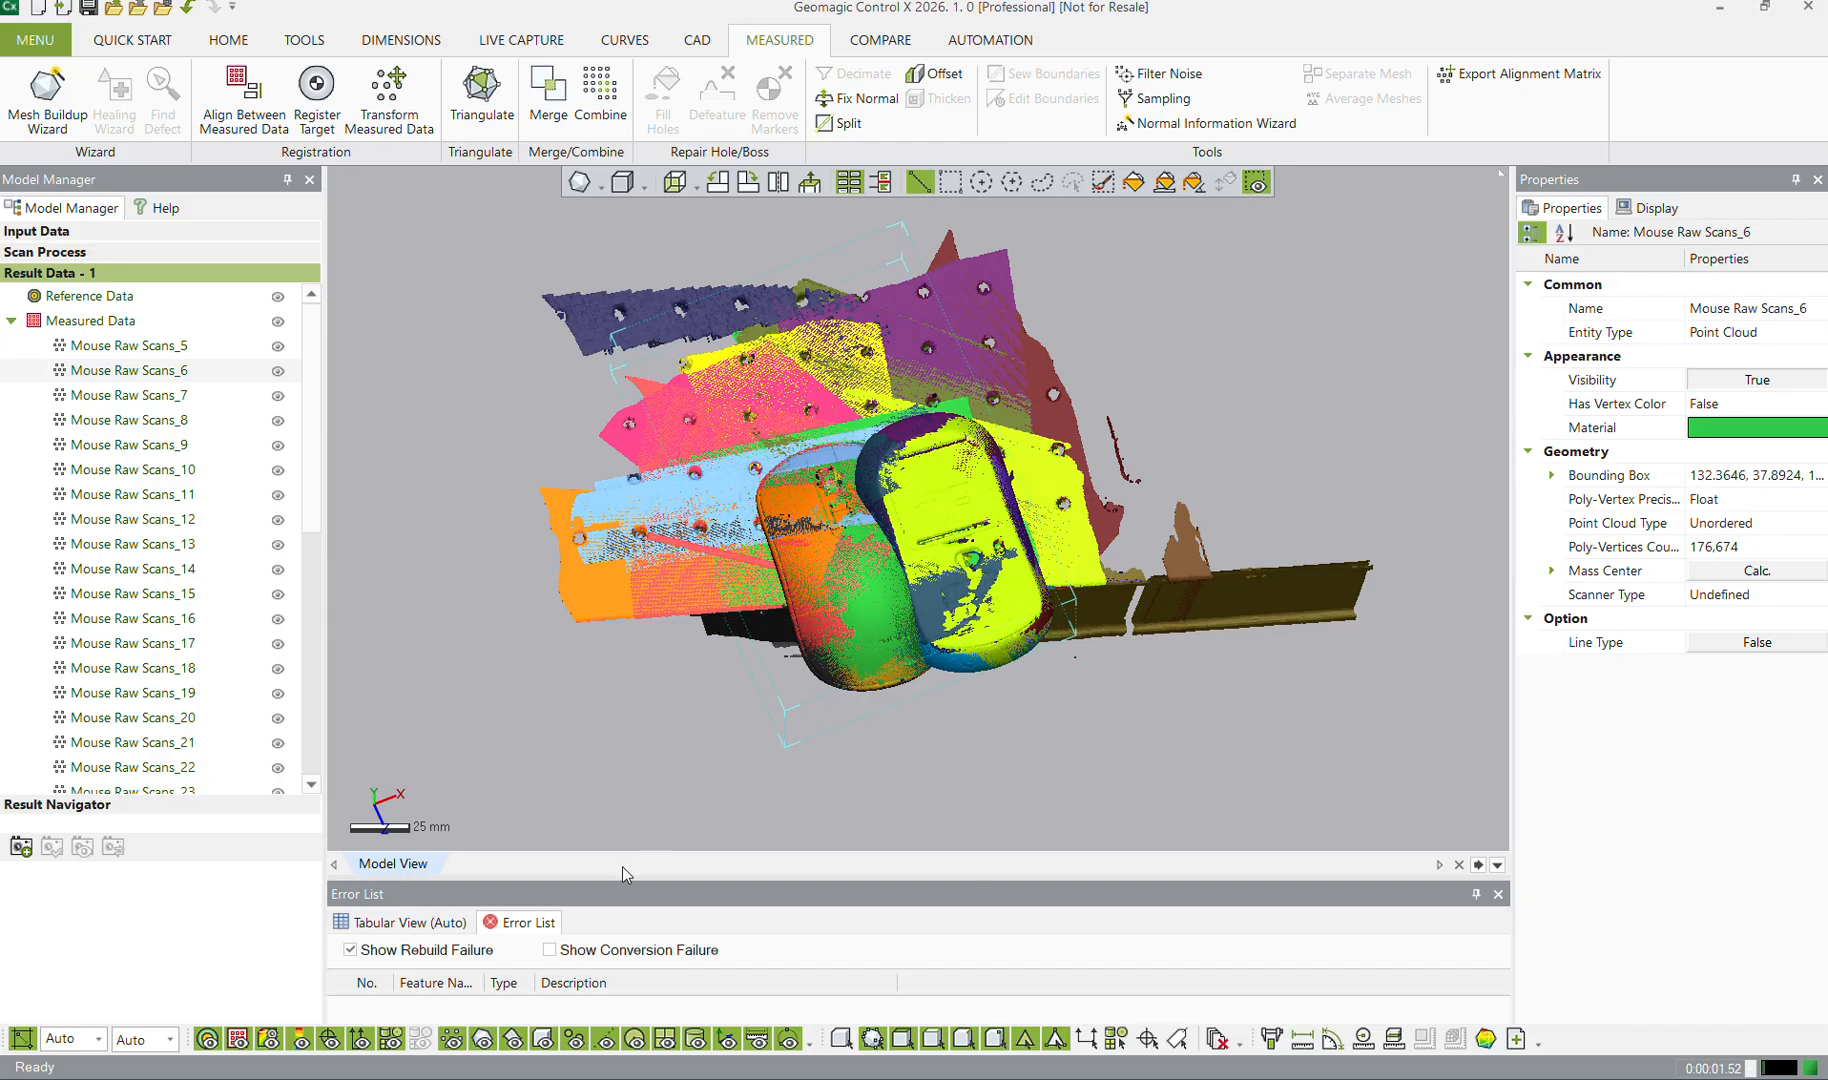
# Resize, undock and re-dock the Error List, and close it
pyautogui.moveTo(631, 878); pyautogui.dragTo(657, 748)
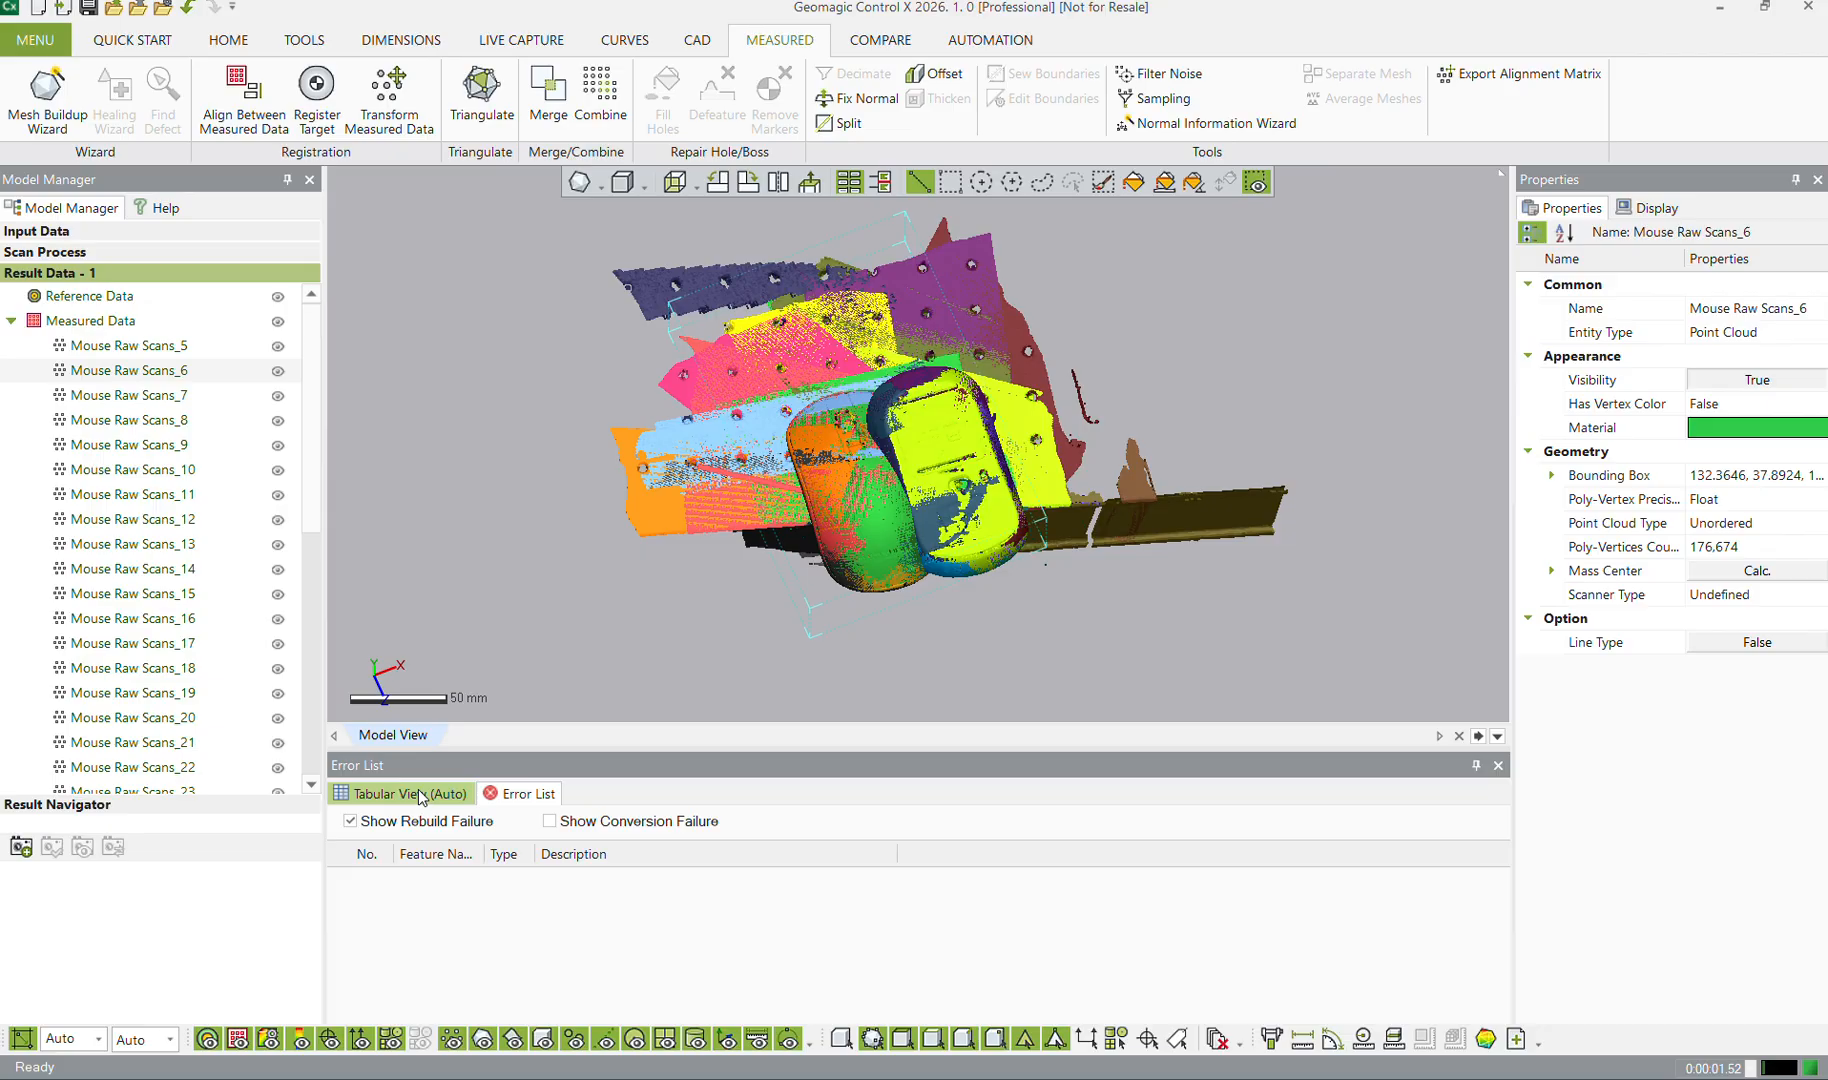
pyautogui.moveTo(618, 765); pyautogui.dragTo(624, 836)
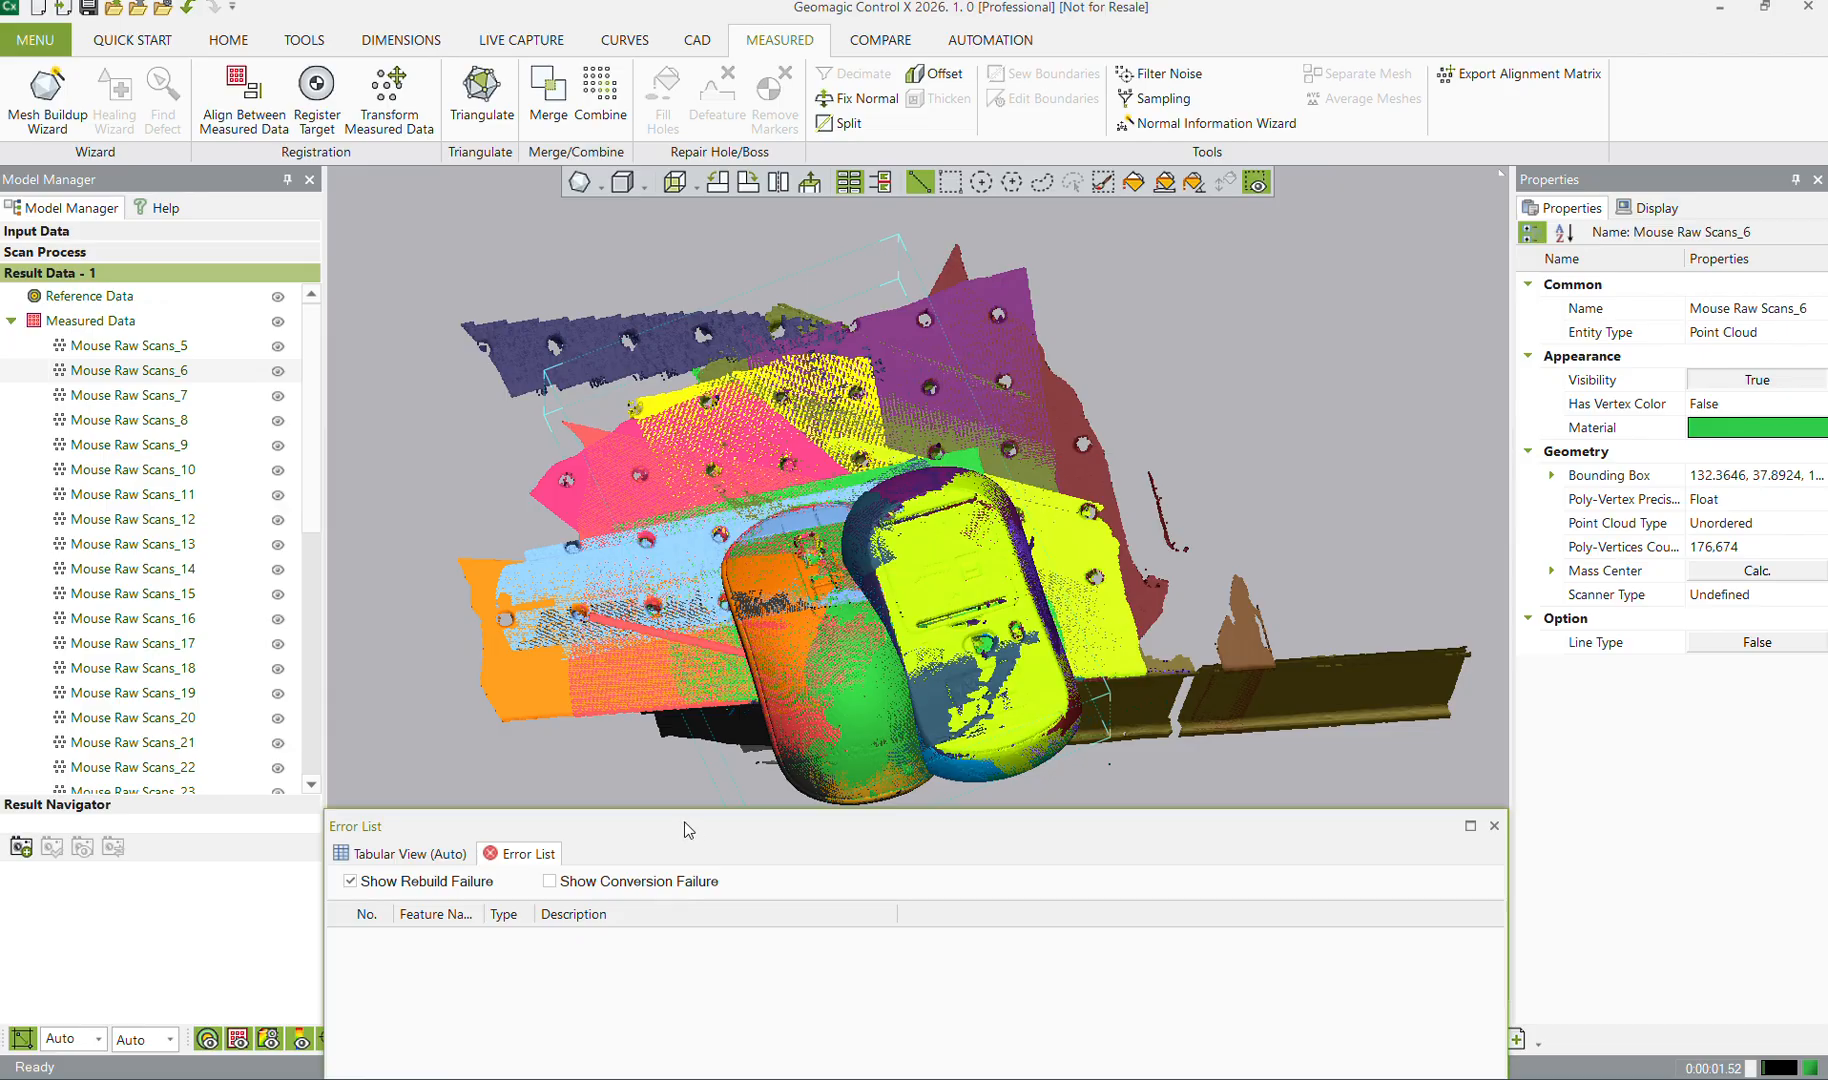
pyautogui.moveTo(684, 828); pyautogui.dragTo(660, 680)
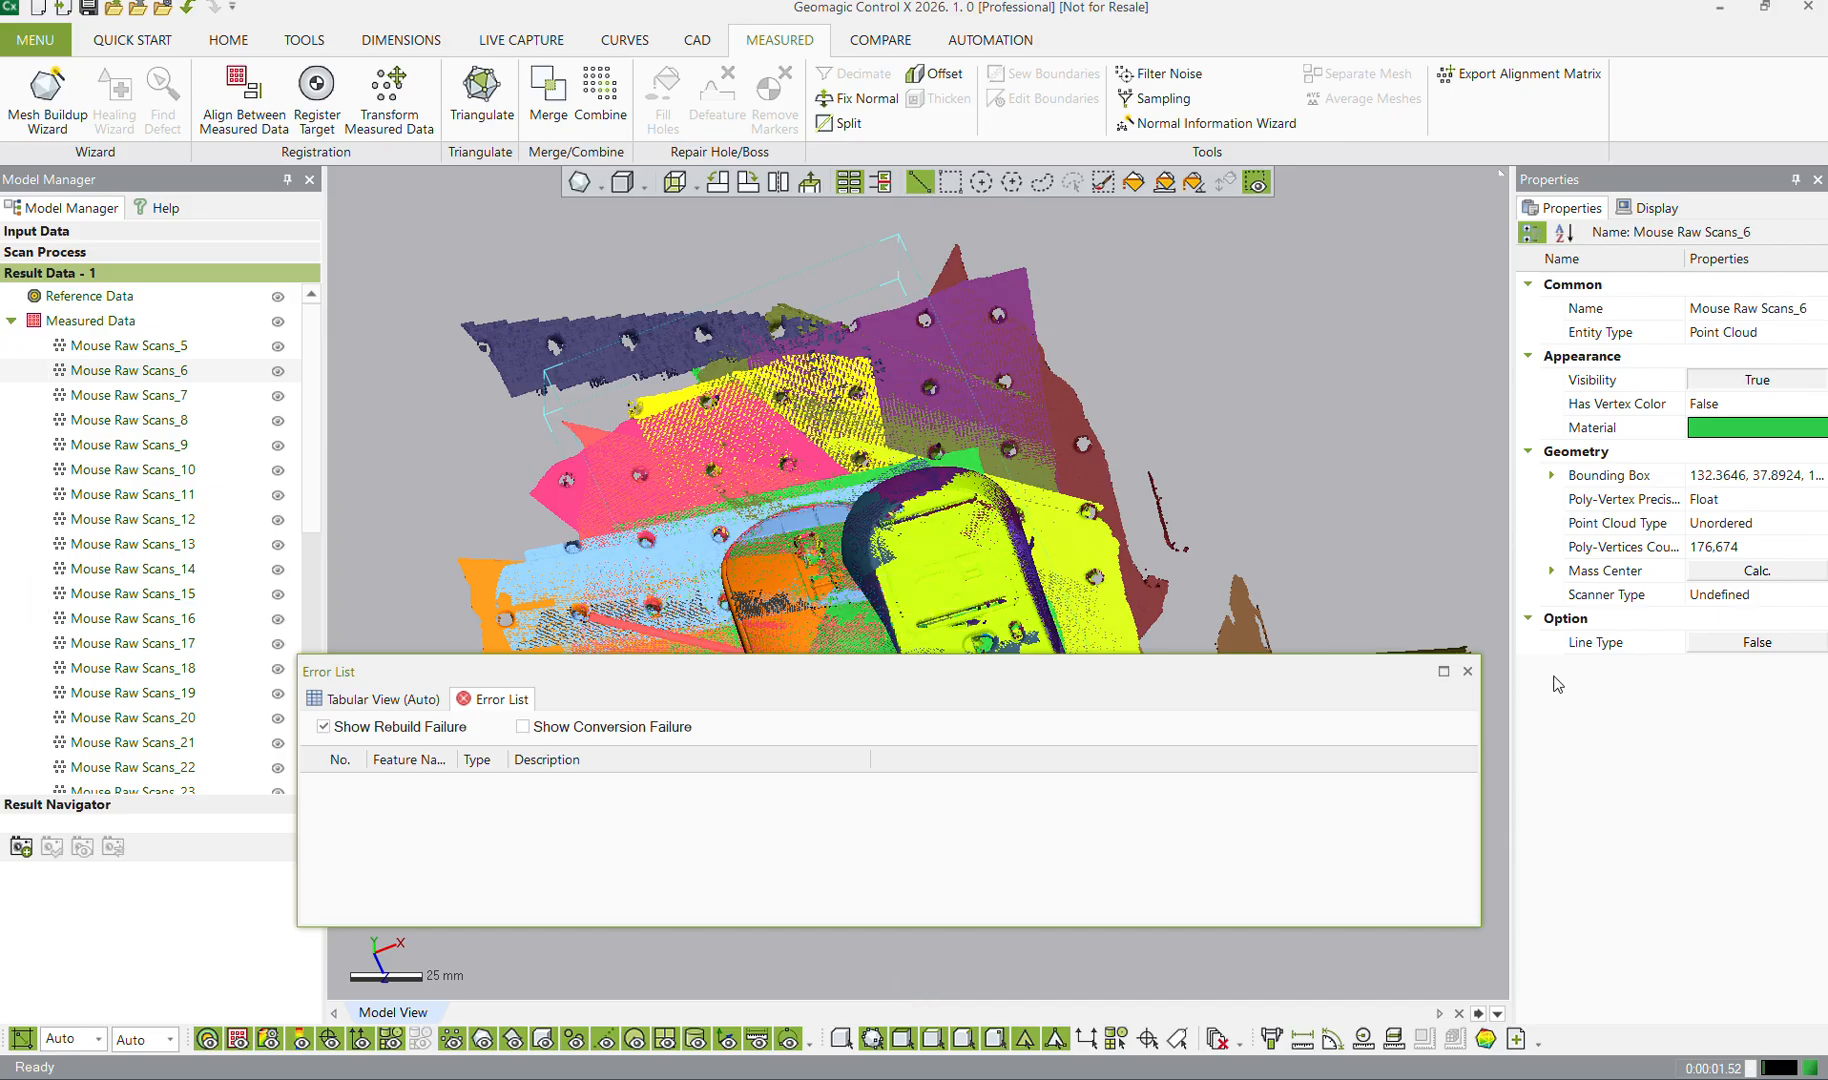
pyautogui.moveTo(1073, 680); pyautogui.dragTo(925, 990)
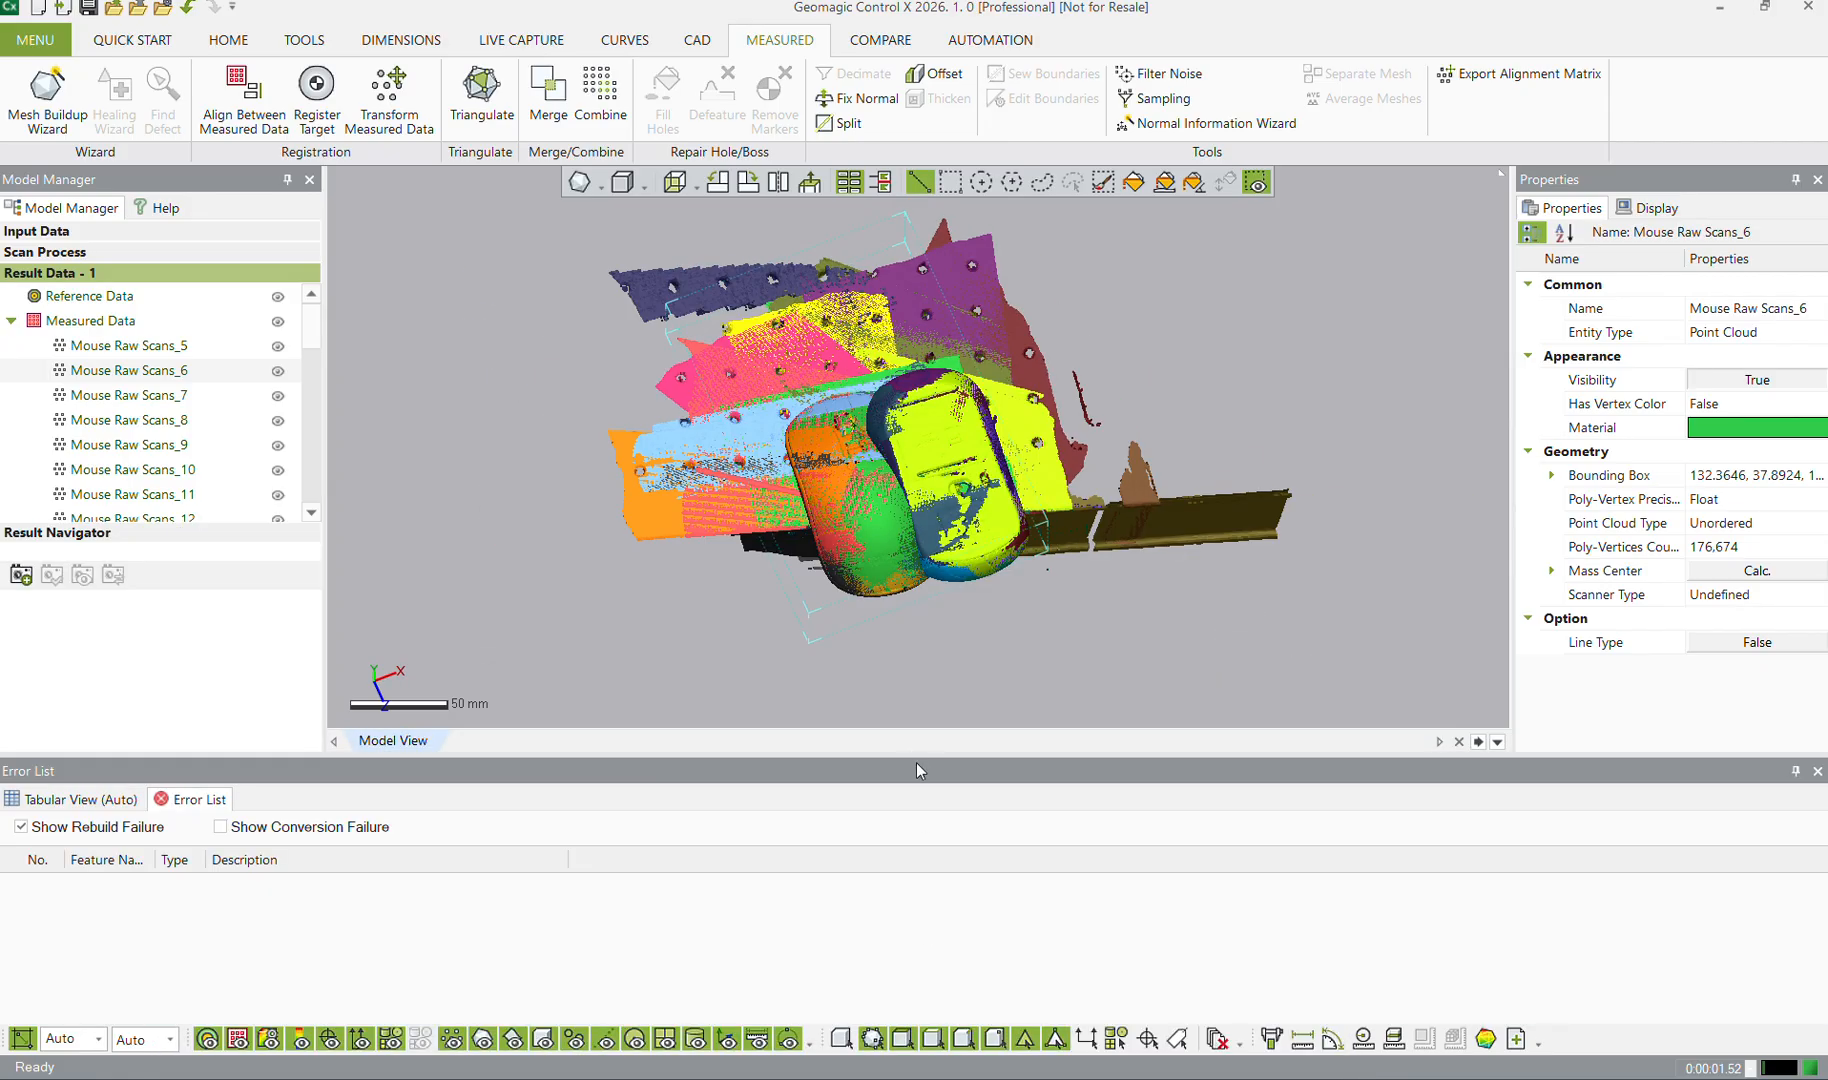
pyautogui.moveTo(910, 778); pyautogui.dragTo(931, 681)
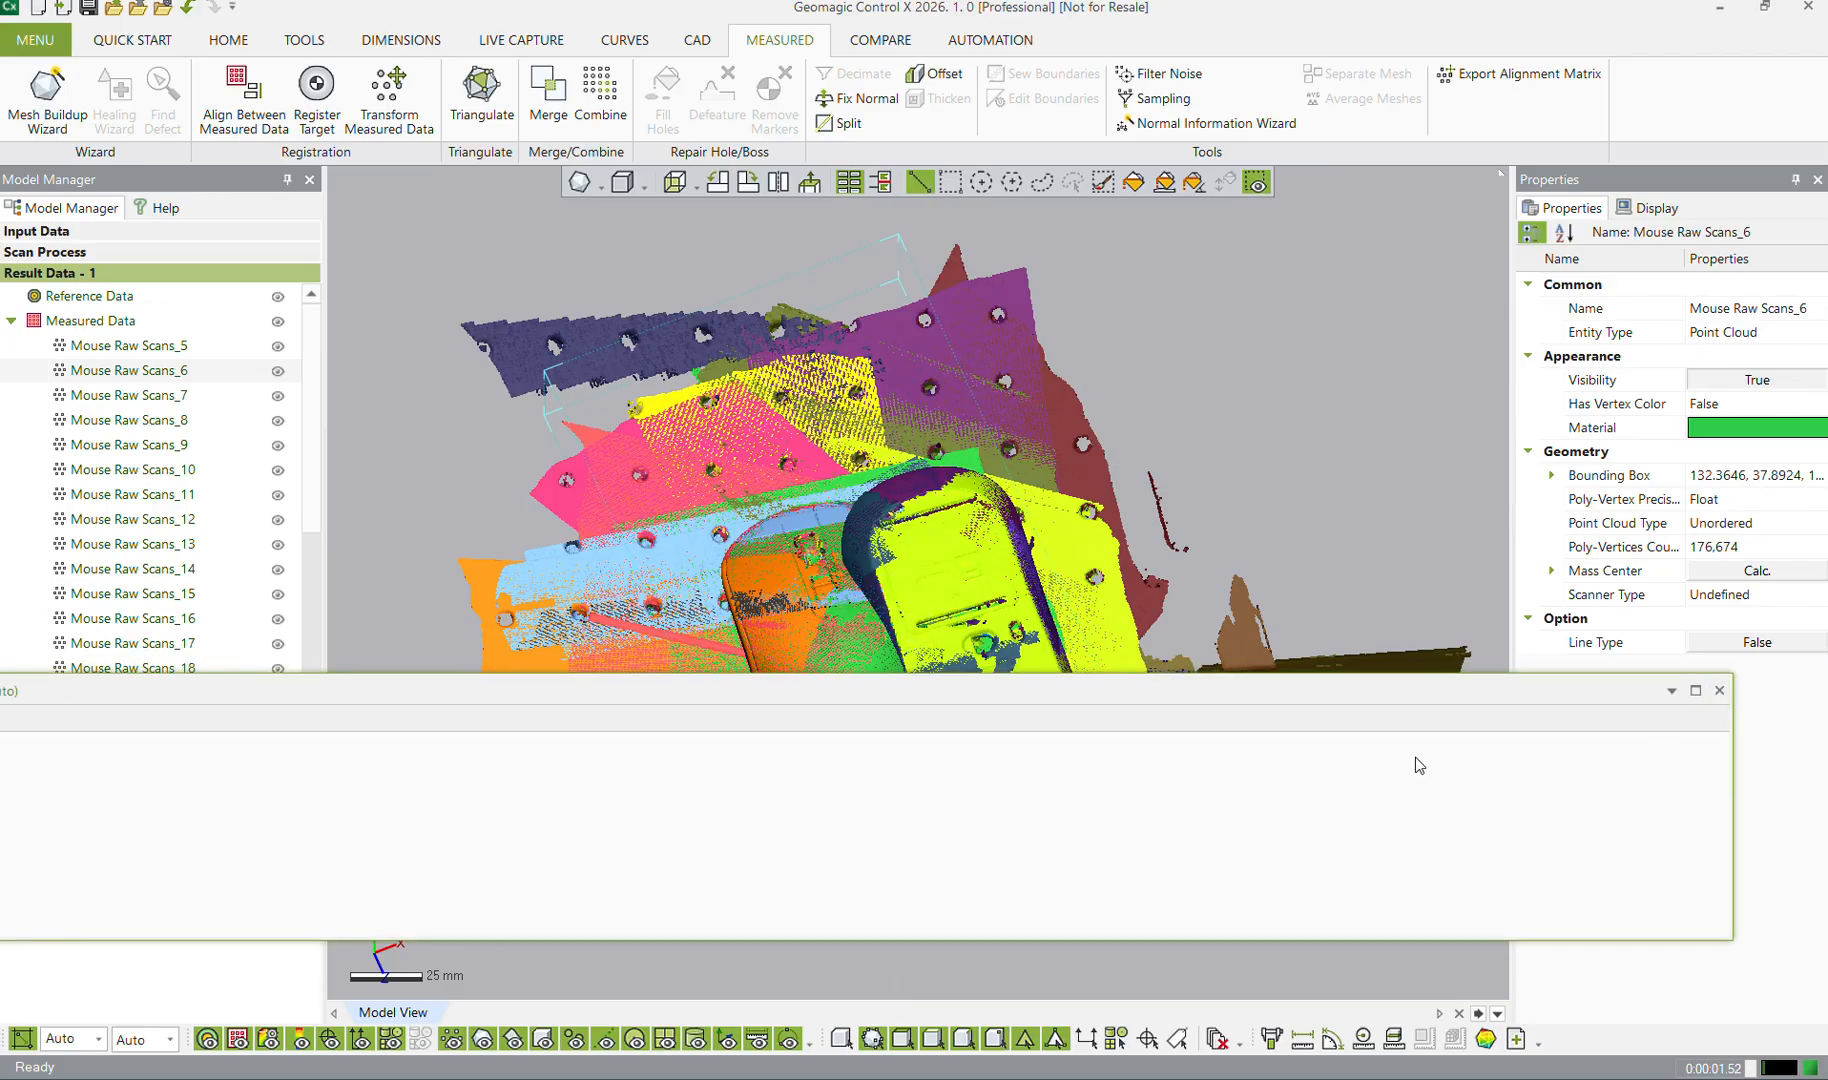
pyautogui.click(1719, 690)
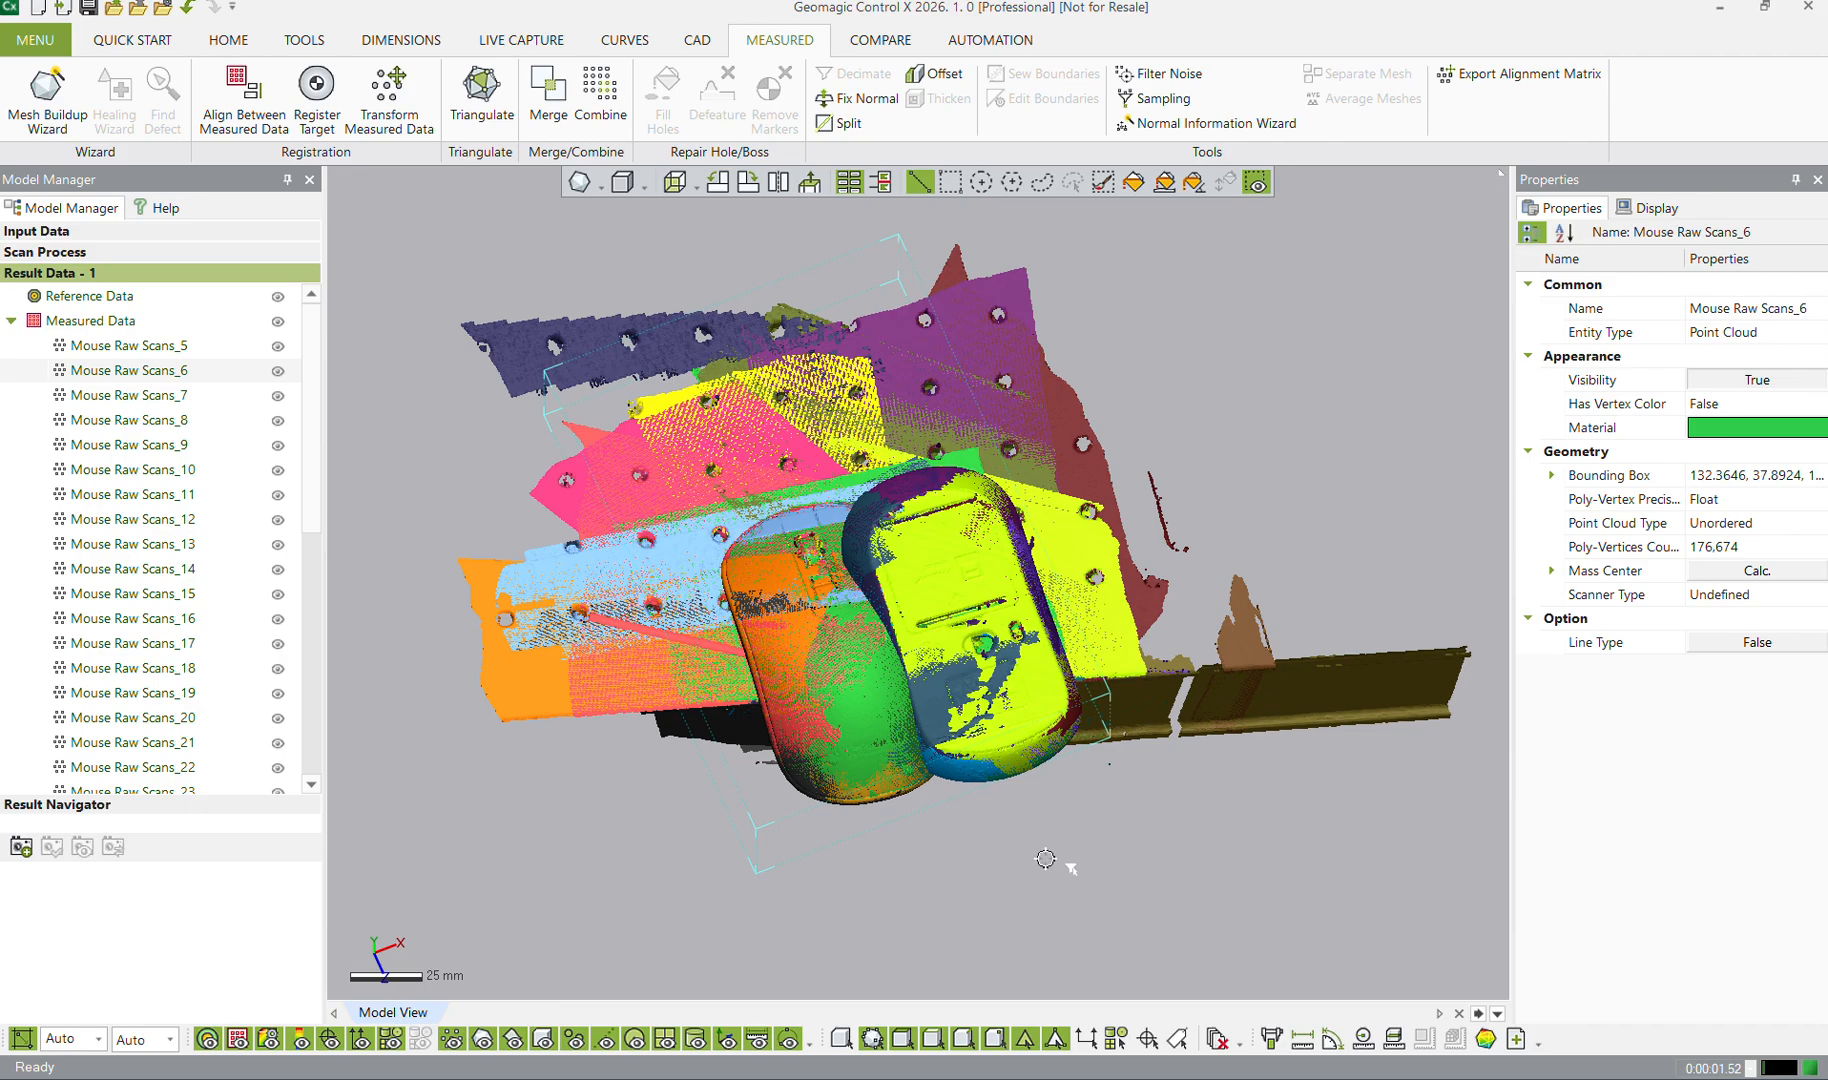
# Inspect the scan clouds from several angles, and look over the mouse-control hints and the file commands
pyautogui.click(975, 893)
pyautogui.moveTo(997, 881); pyautogui.dragTo(1175, 600, button='right')
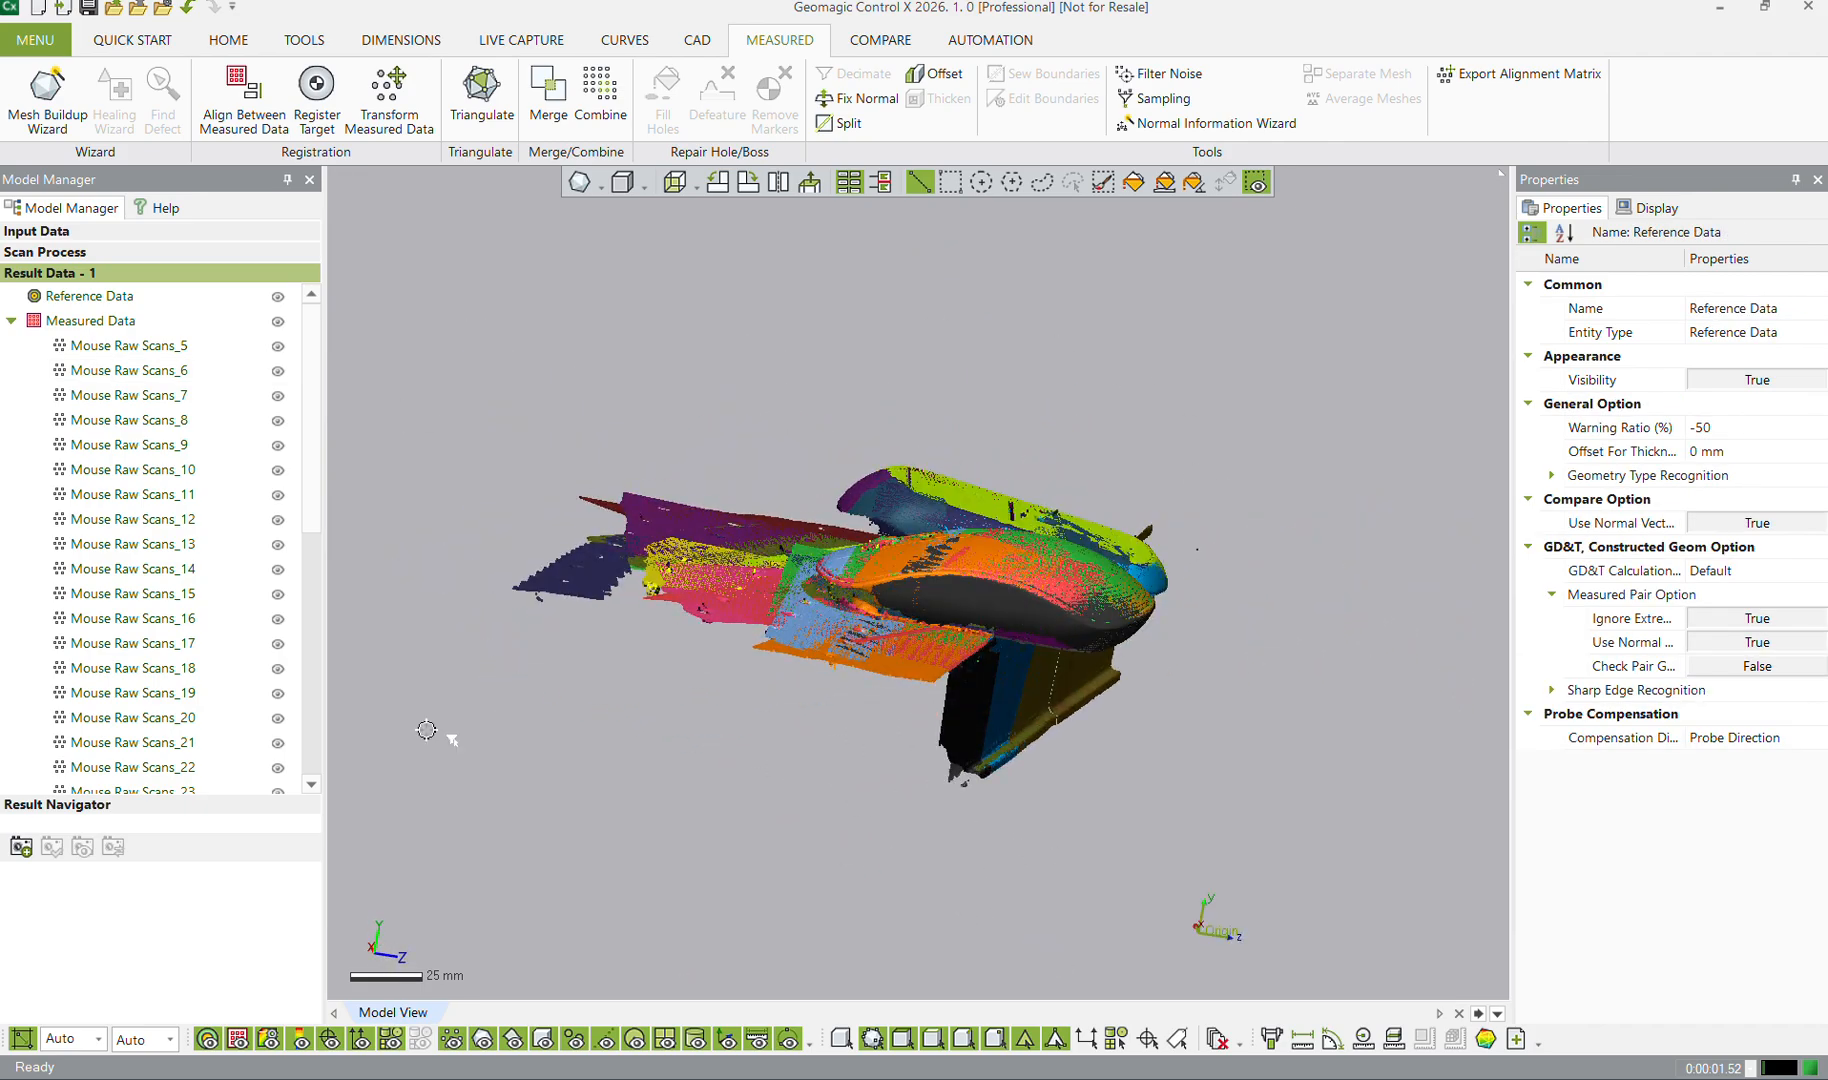
pyautogui.moveTo(698, 661); pyautogui.dragTo(921, 623, button='right')
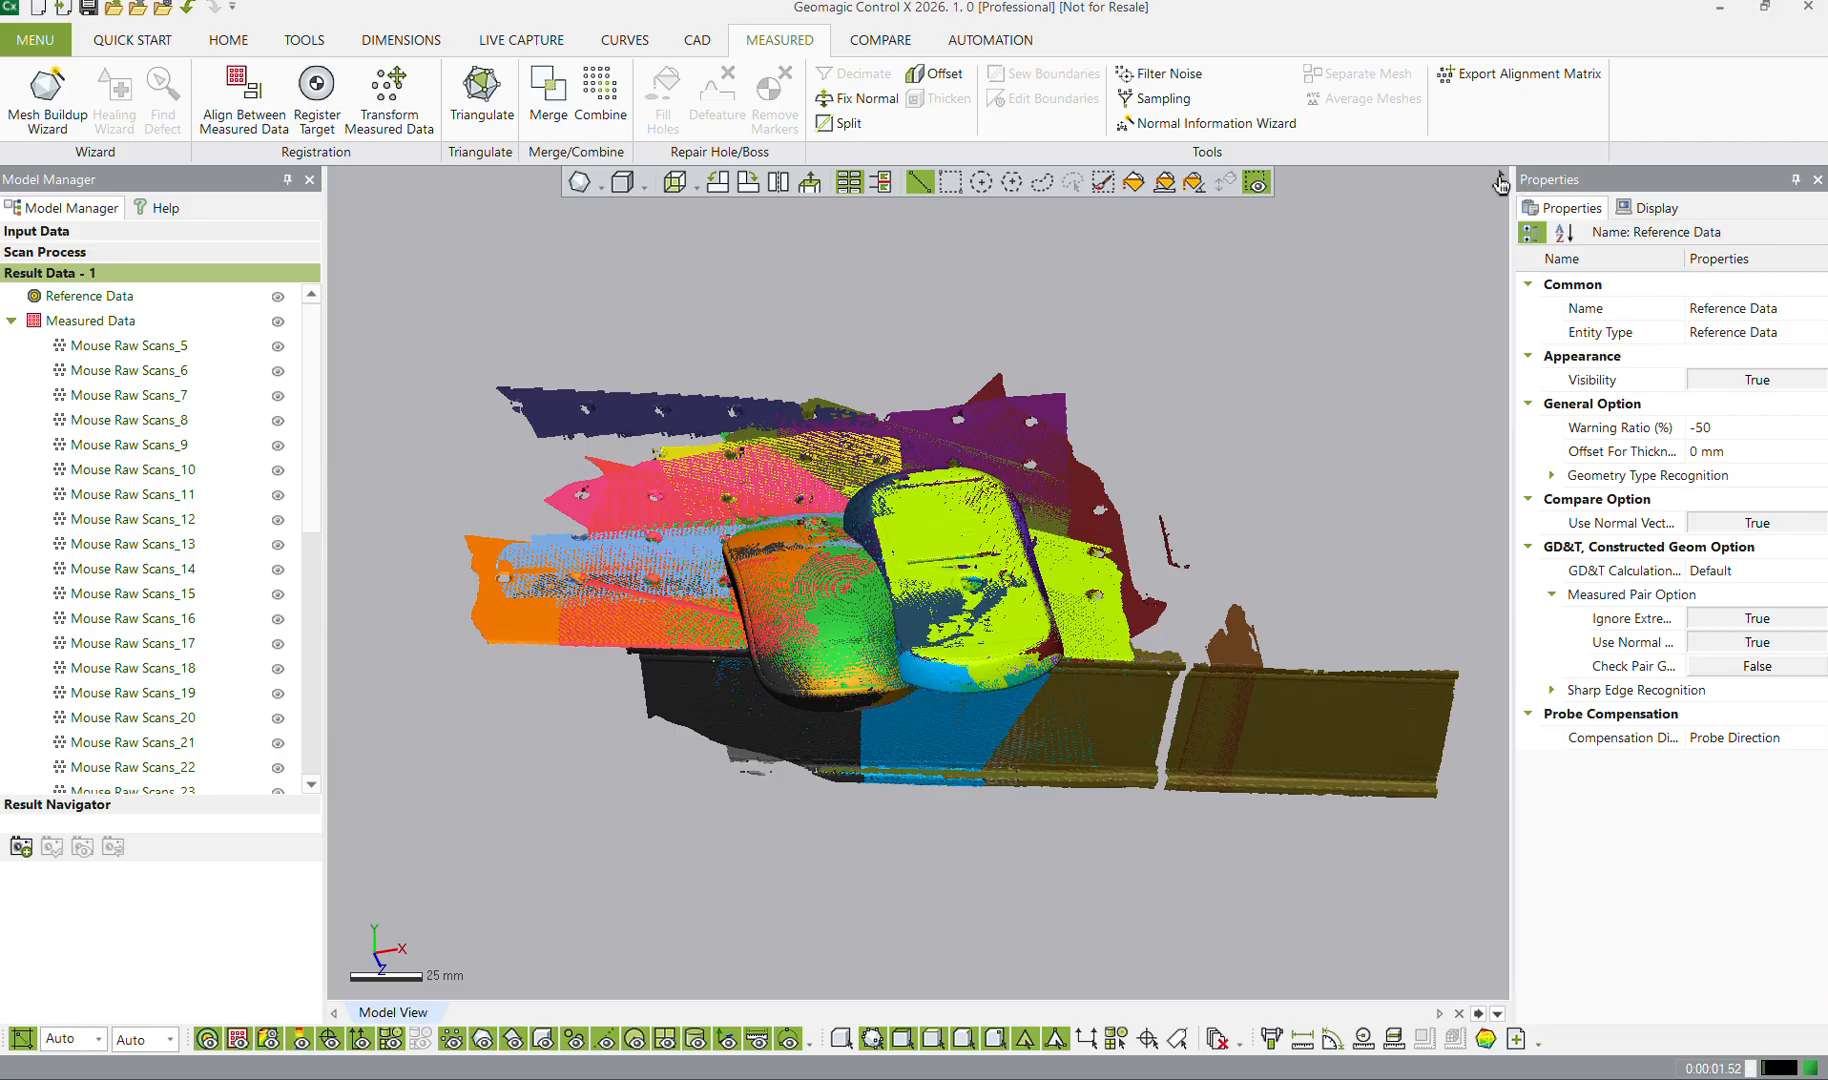
pyautogui.moveTo(1500, 183)
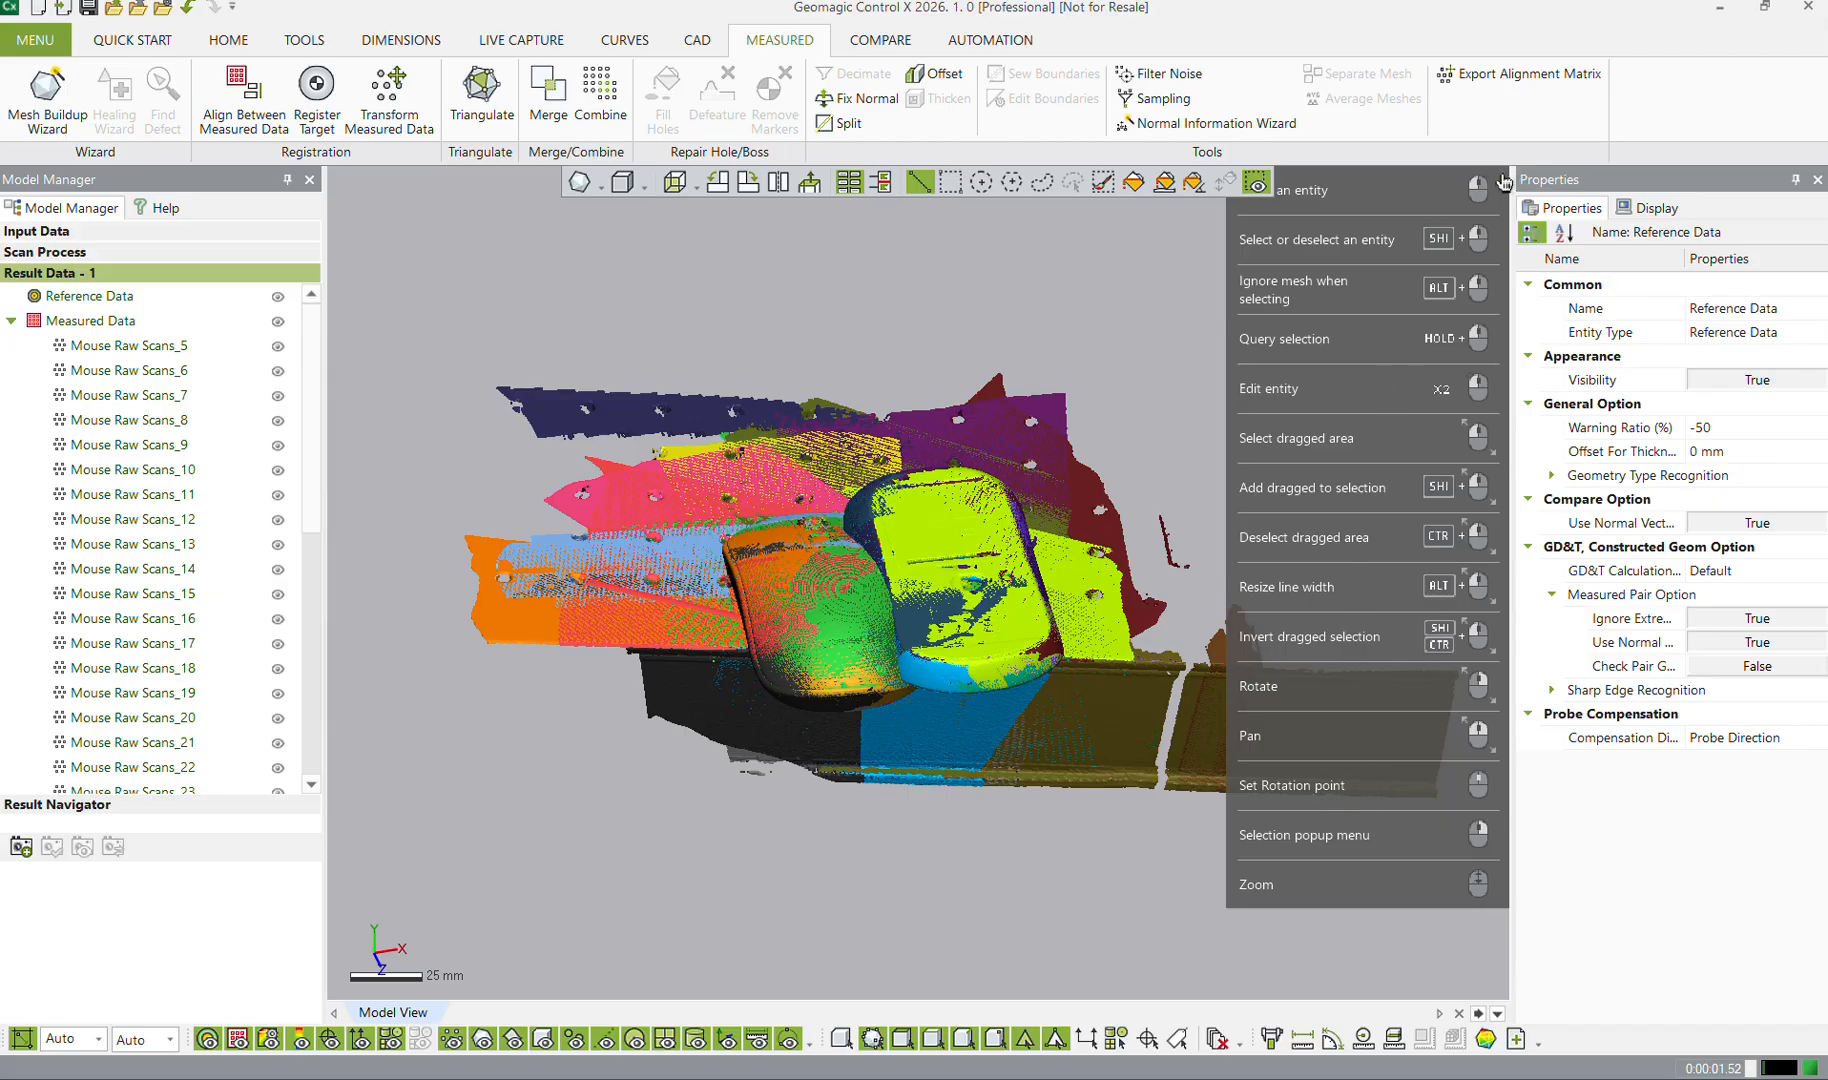
pyautogui.click(52, 44)
pyautogui.moveTo(66, 72)
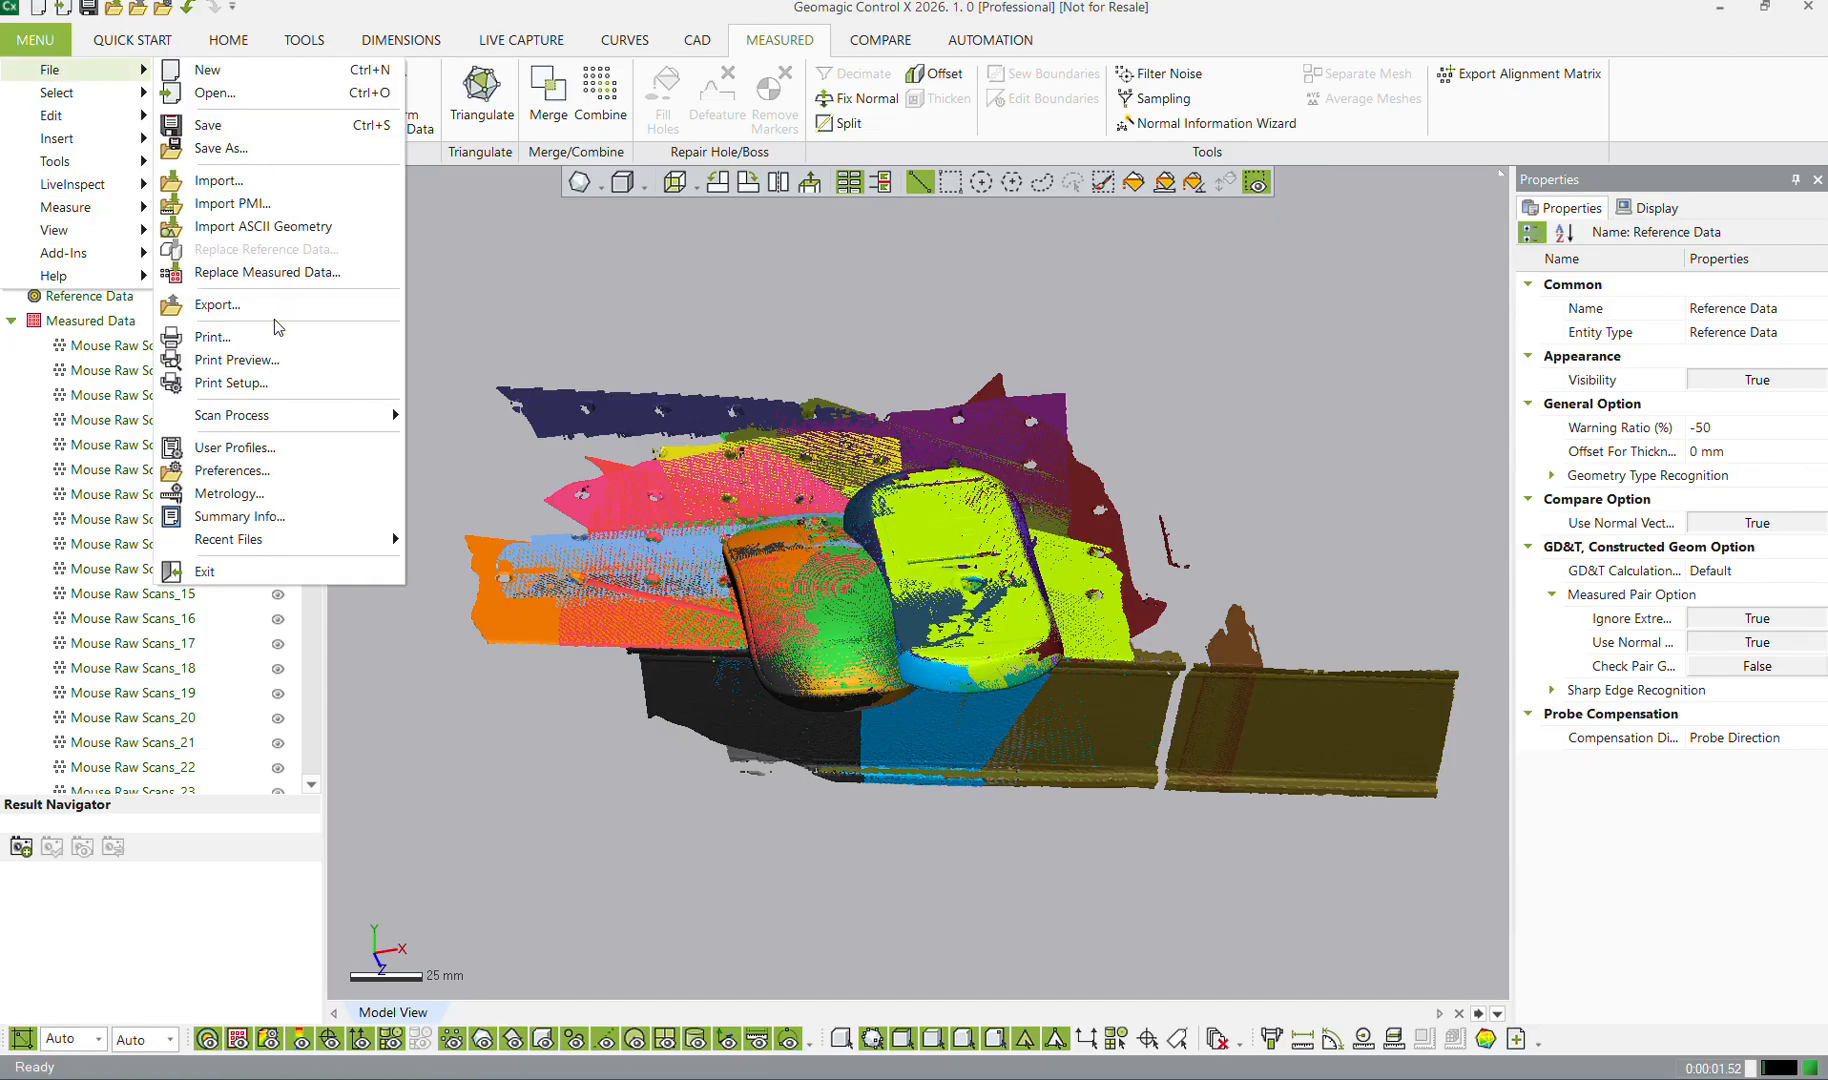
pyautogui.click(604, 288)
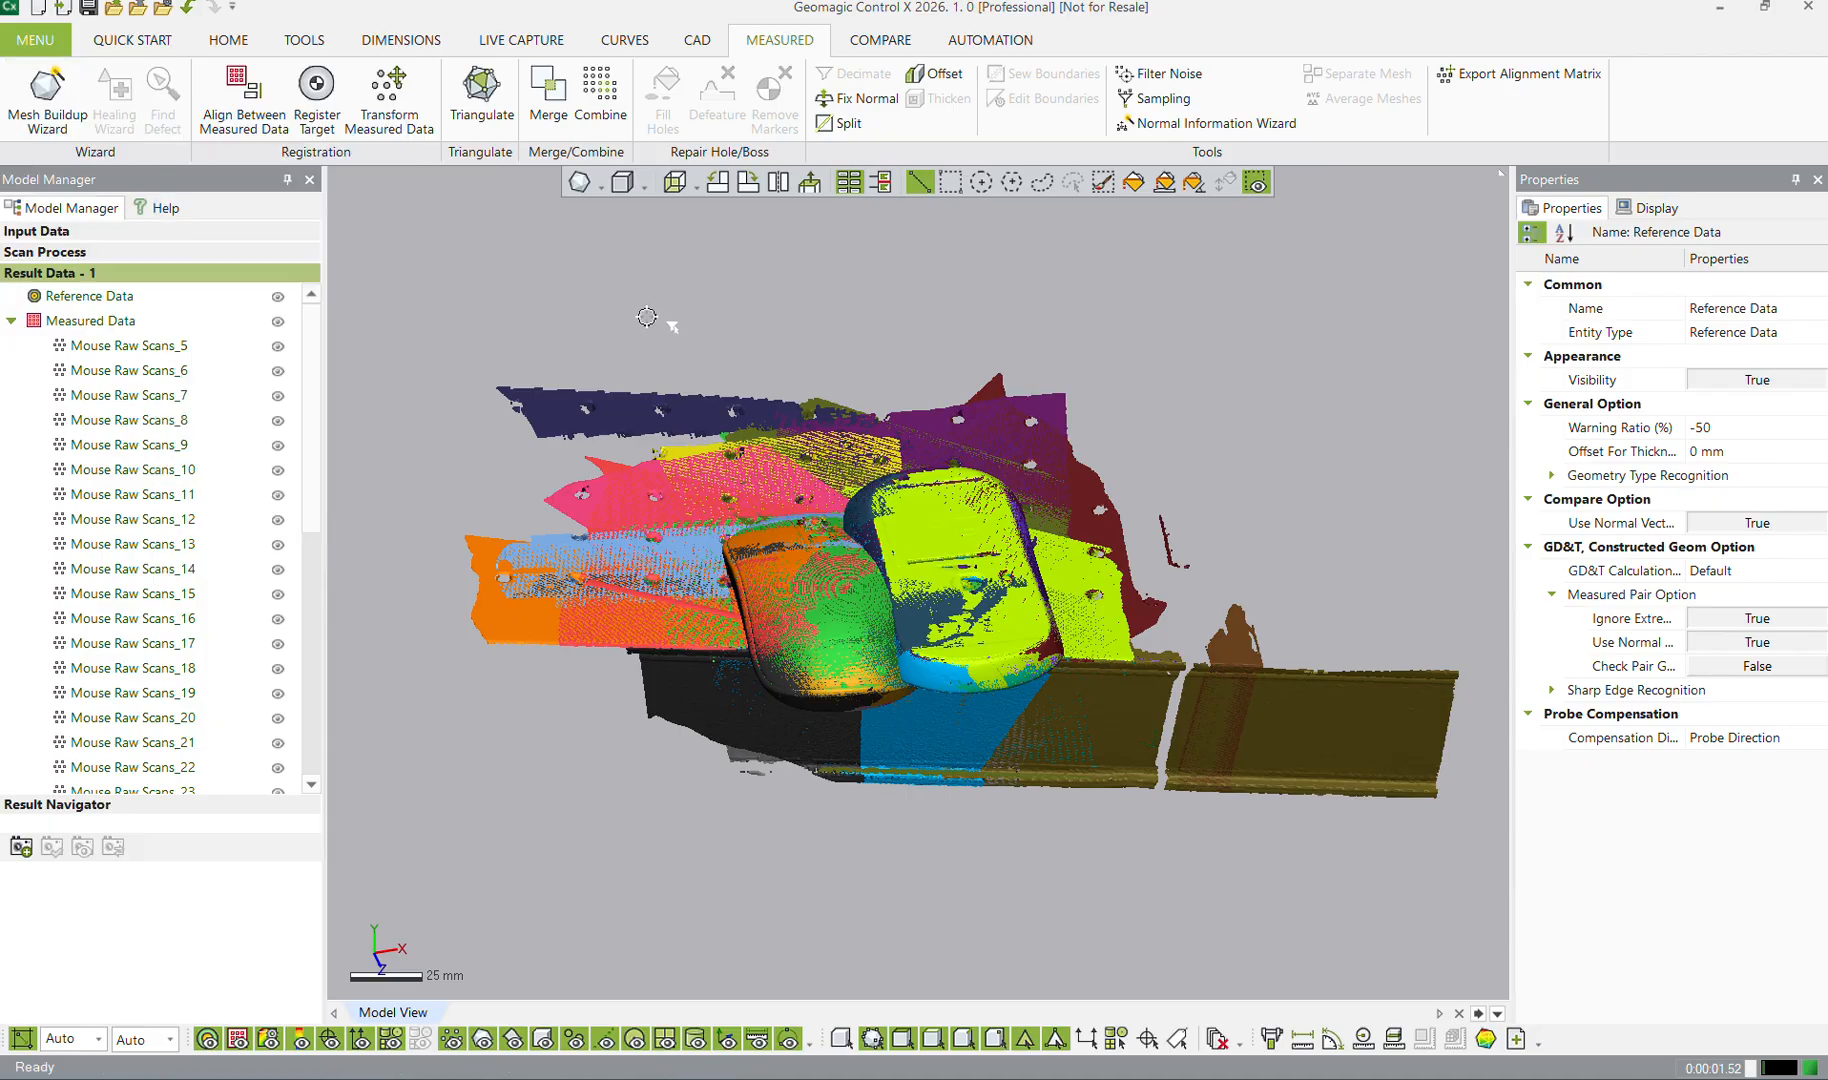
pyautogui.moveTo(798, 591); pyautogui.dragTo(827, 668, button='right')
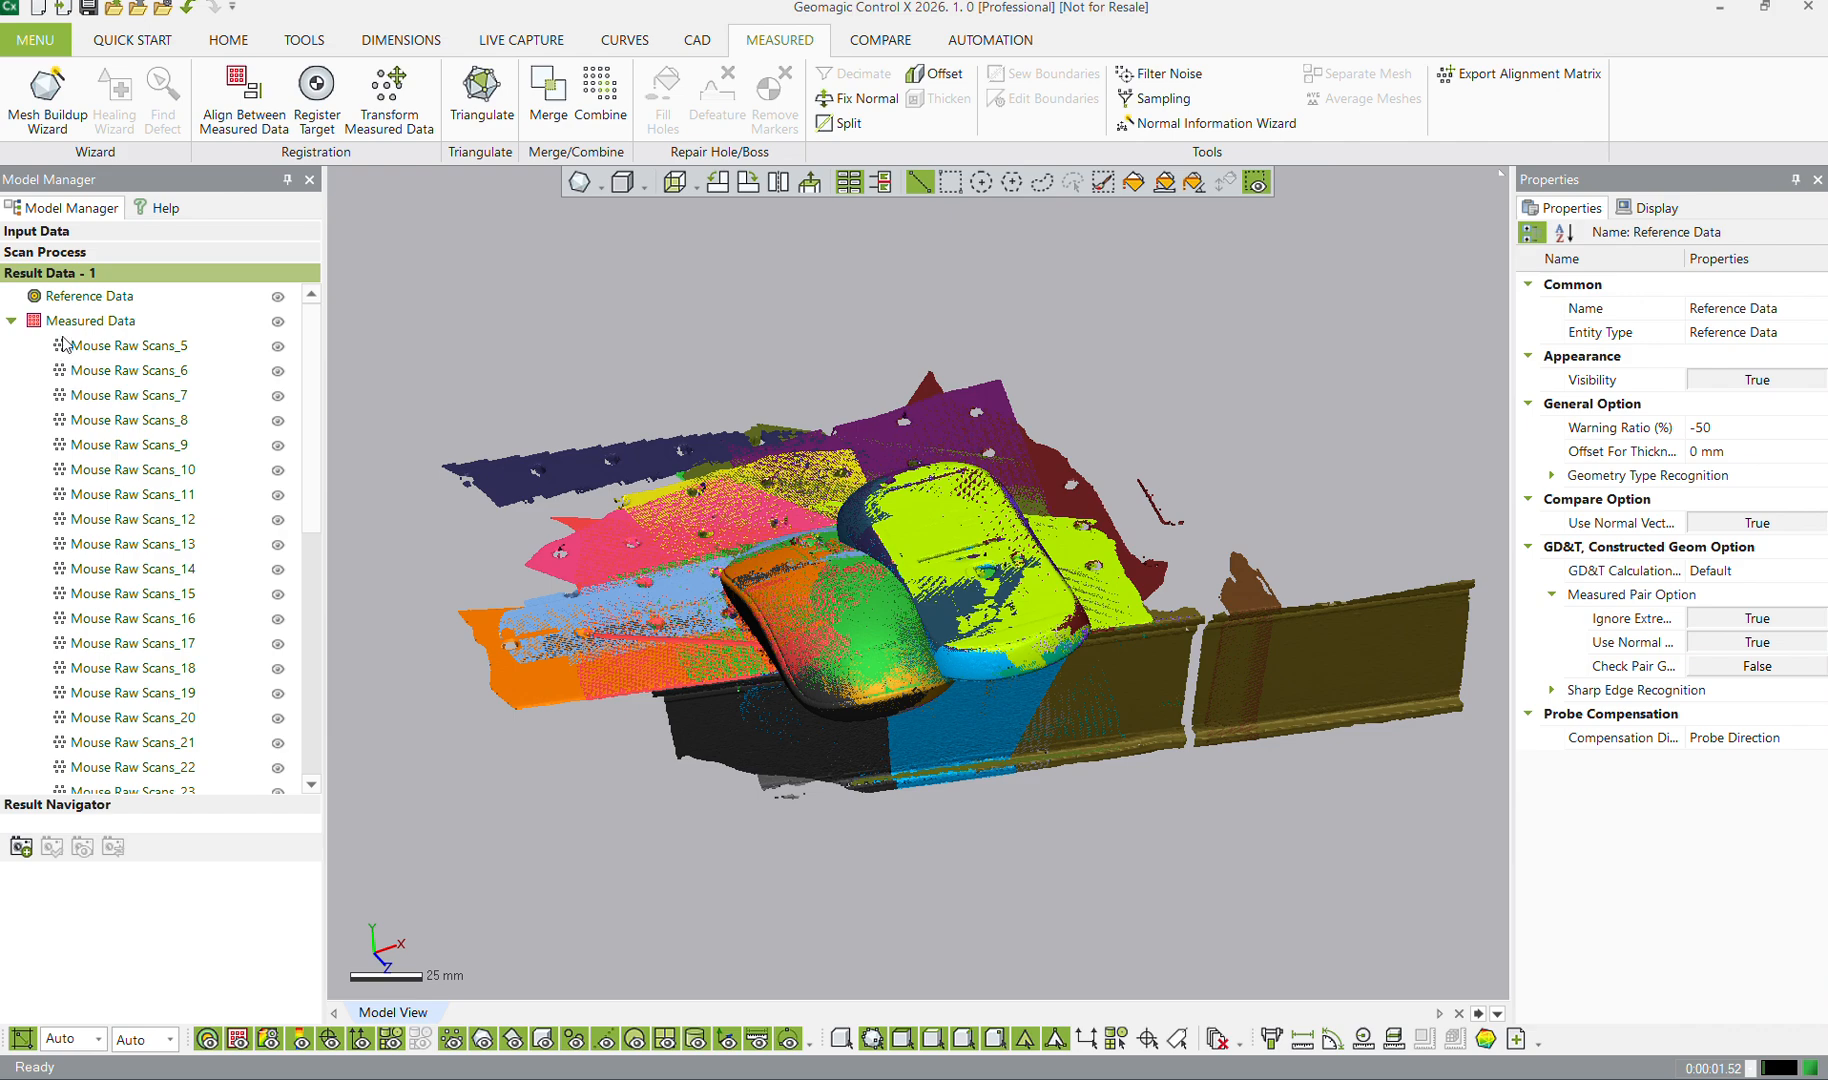
# Hide Mouse Raw Scans_5 and Mouse Raw Scans_6, and show both again
pyautogui.click(61, 346)
pyautogui.click(61, 373)
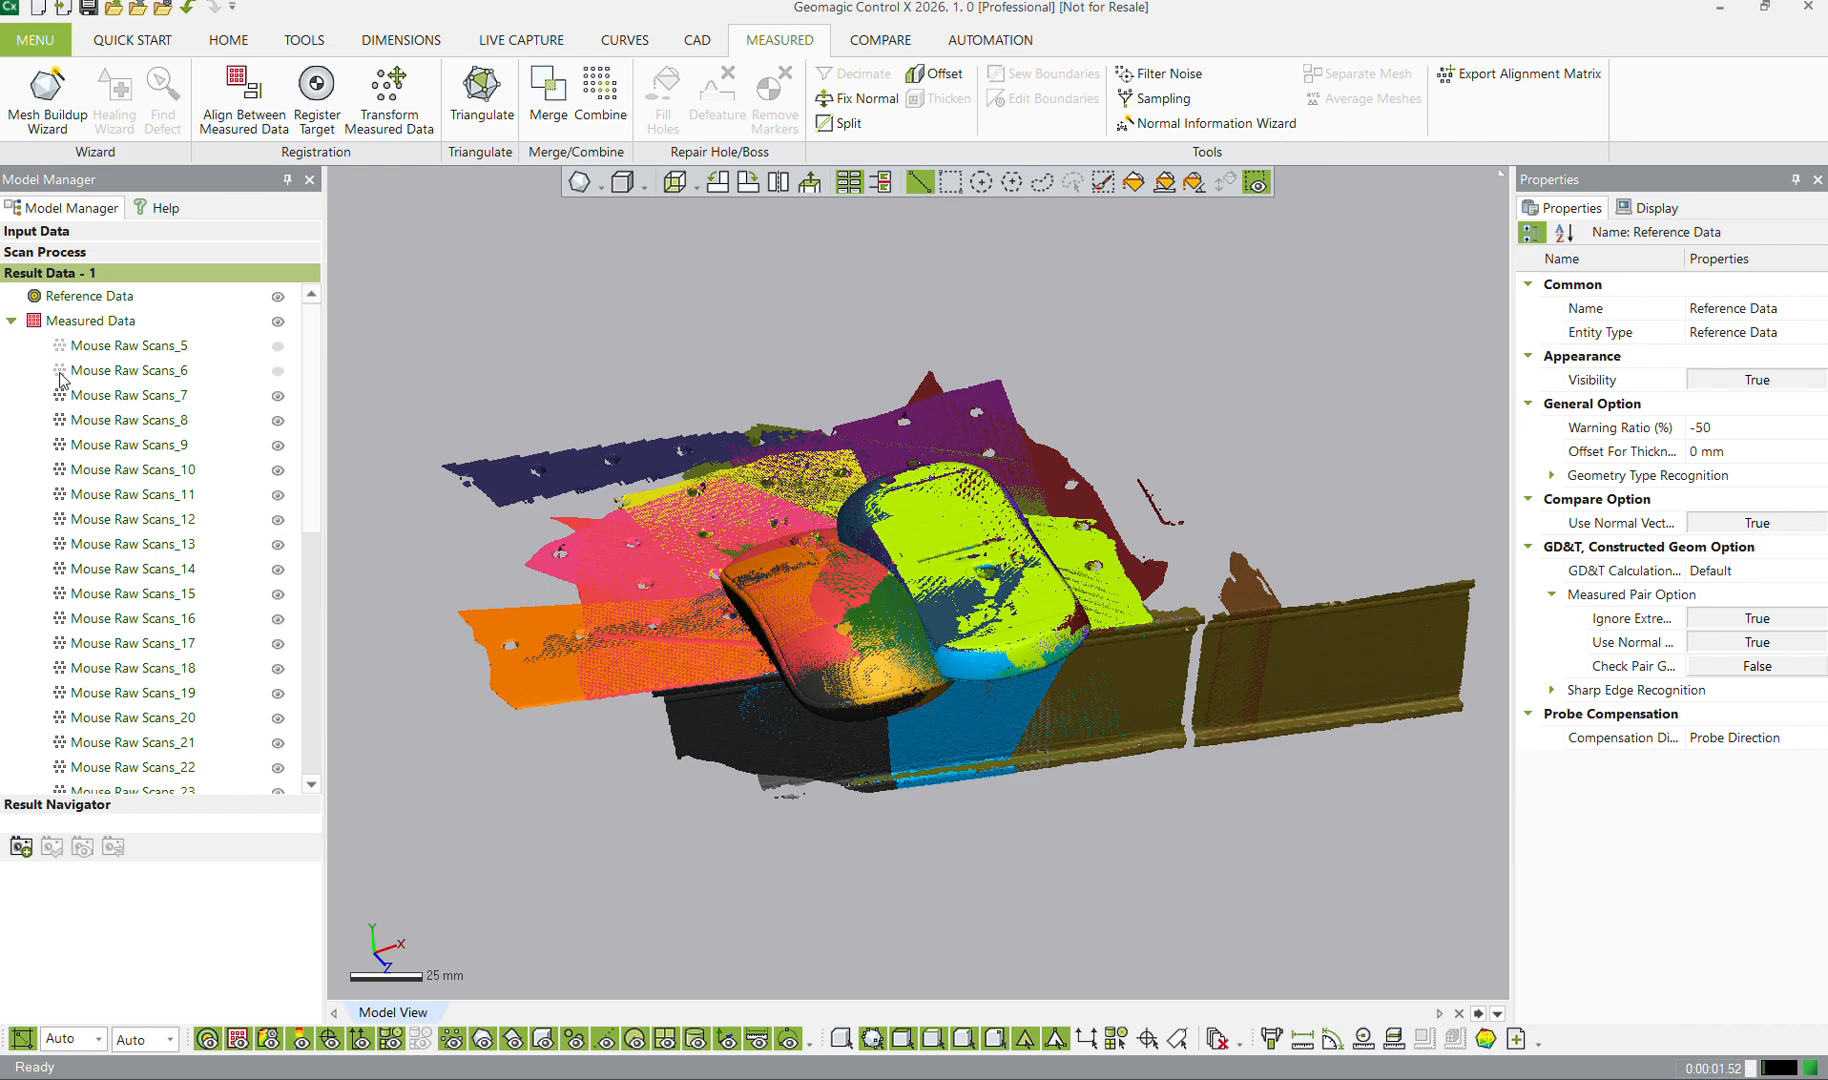
pyautogui.click(60, 371)
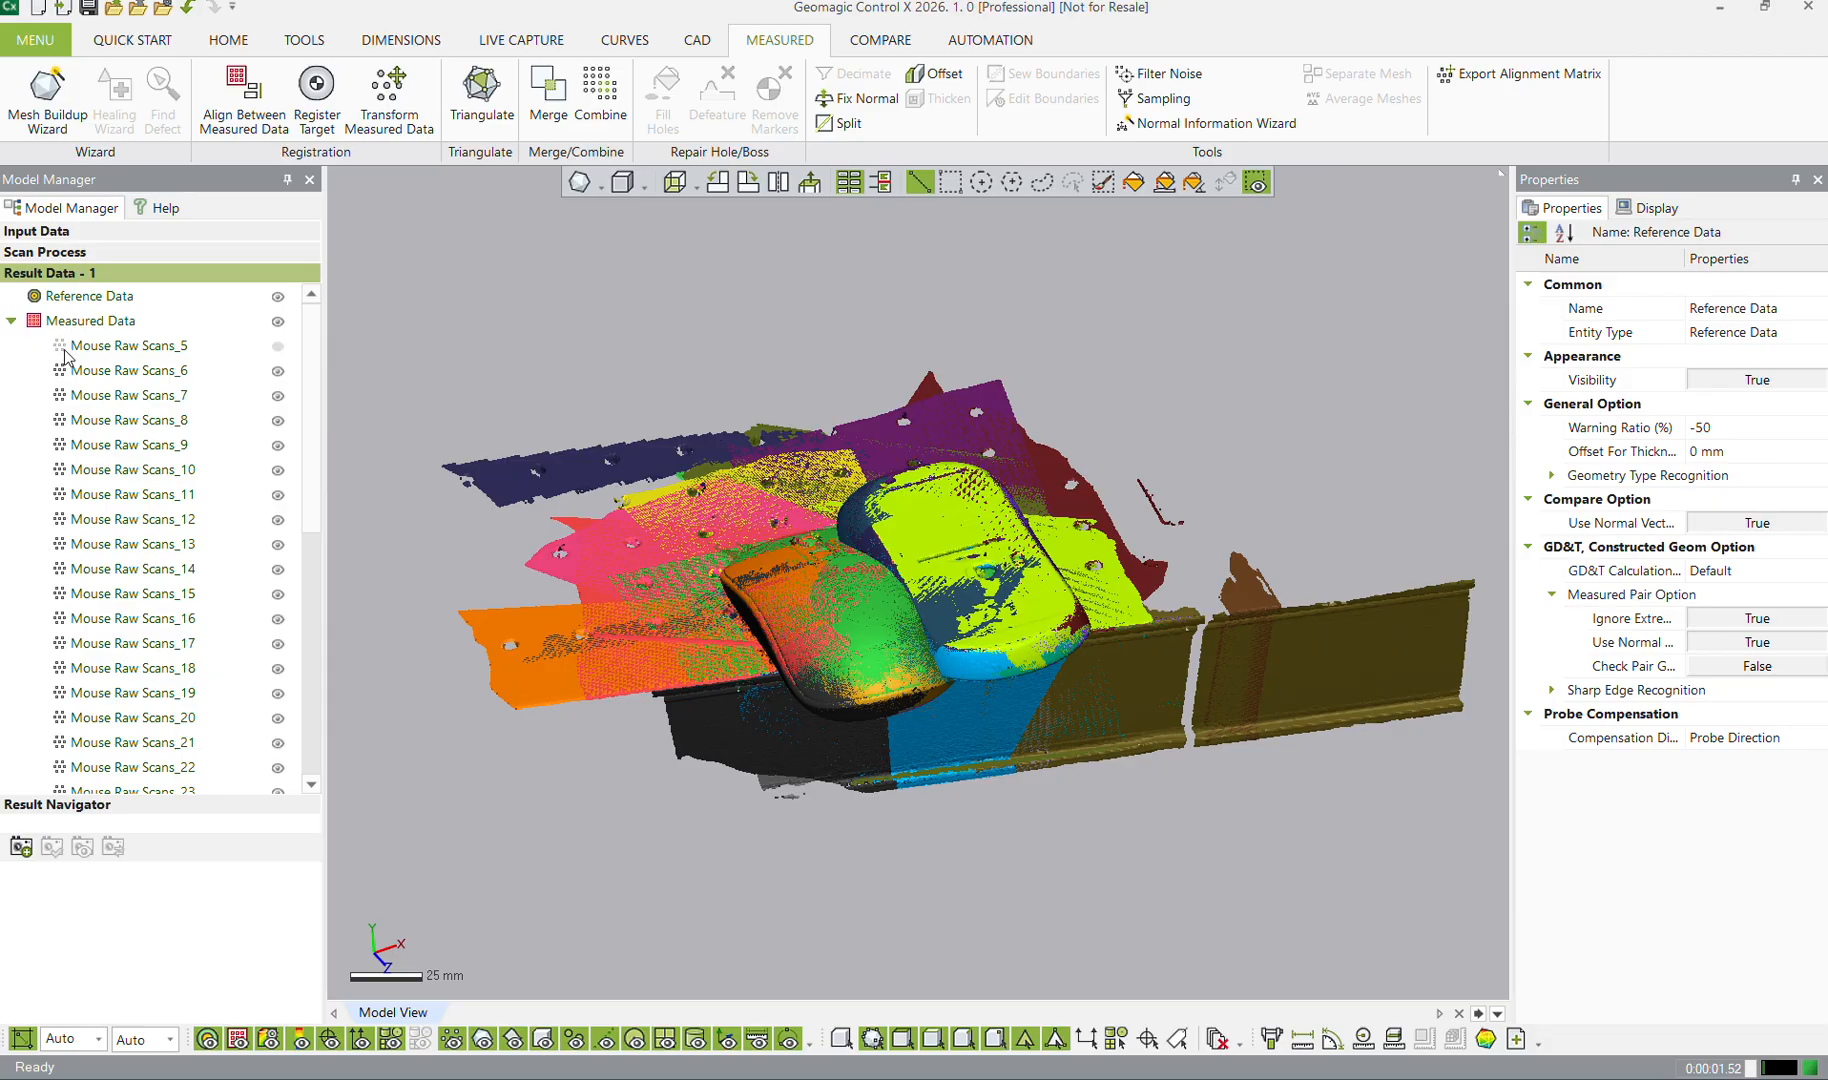
pyautogui.click(61, 346)
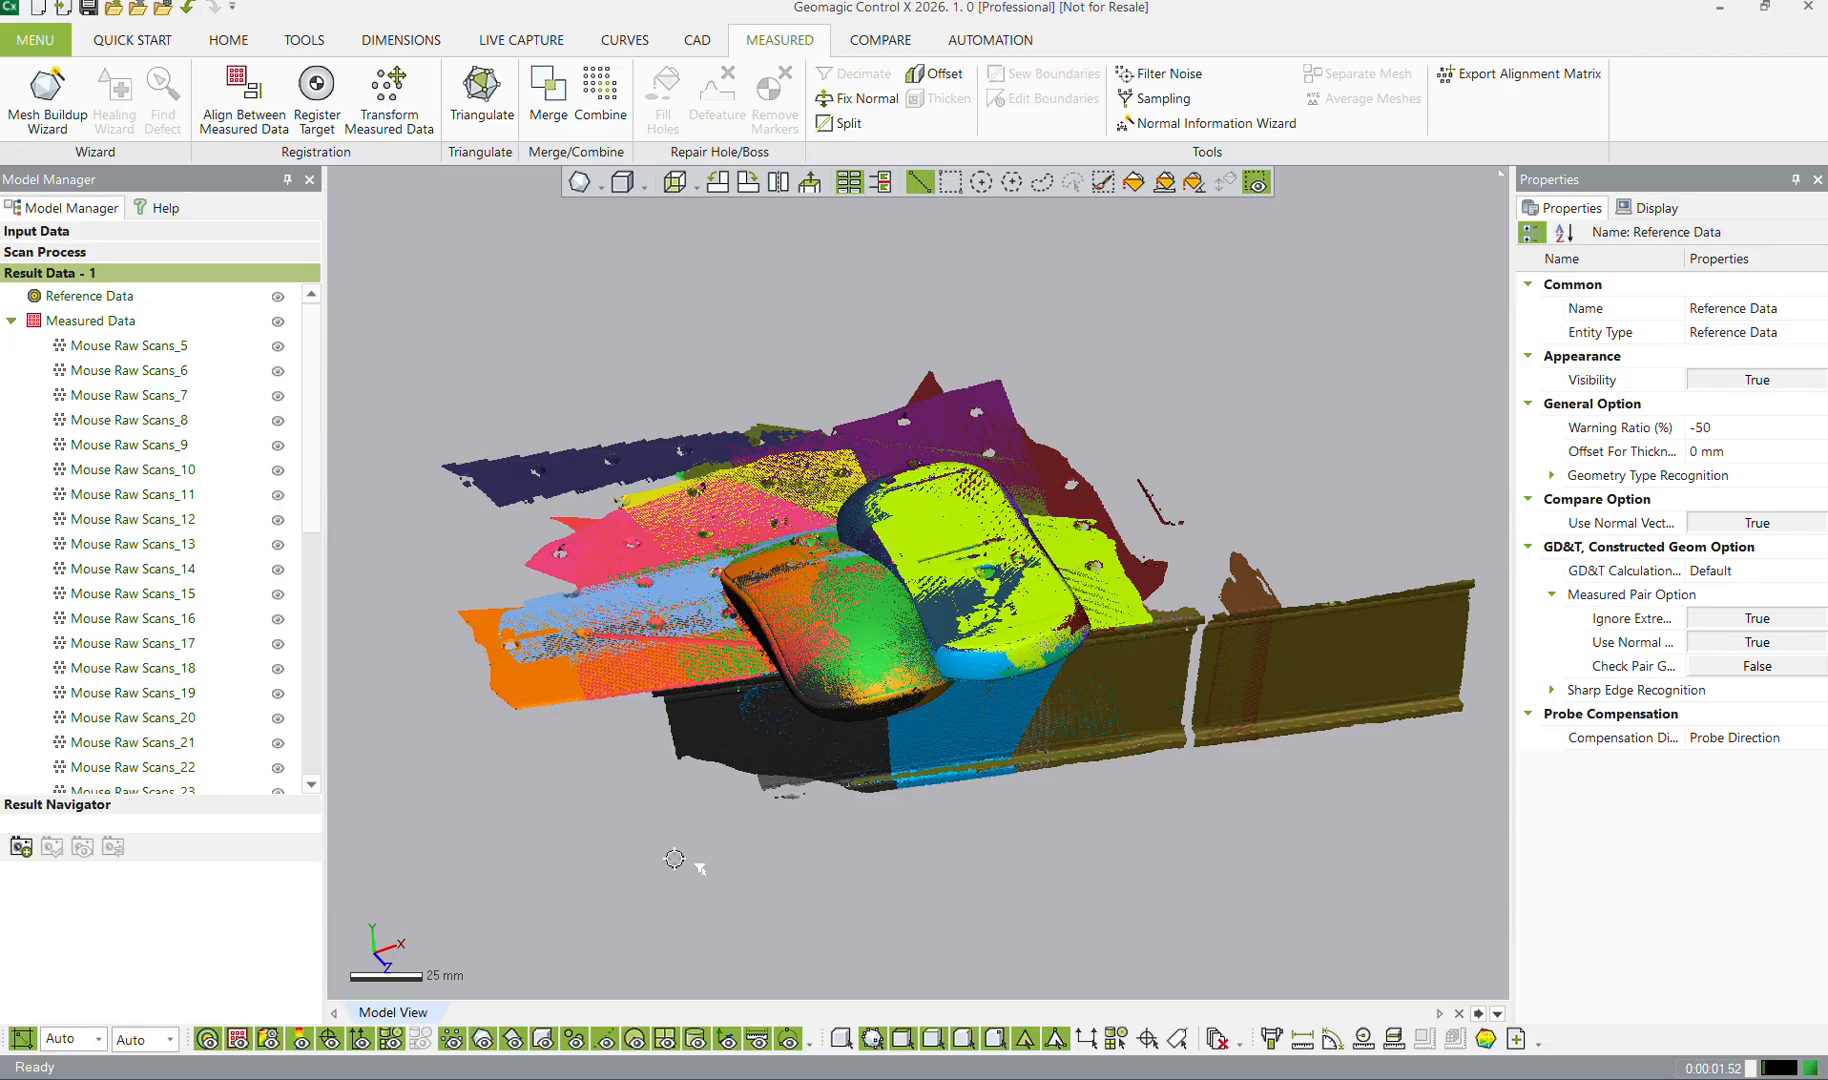
# Hide Mouse Raw Scans_5 through Mouse Raw Scans_12, leaving Mouse Raw Scans_13 and higher shown
pyautogui.moveTo(804, 645); pyautogui.dragTo(685, 636, button='right')
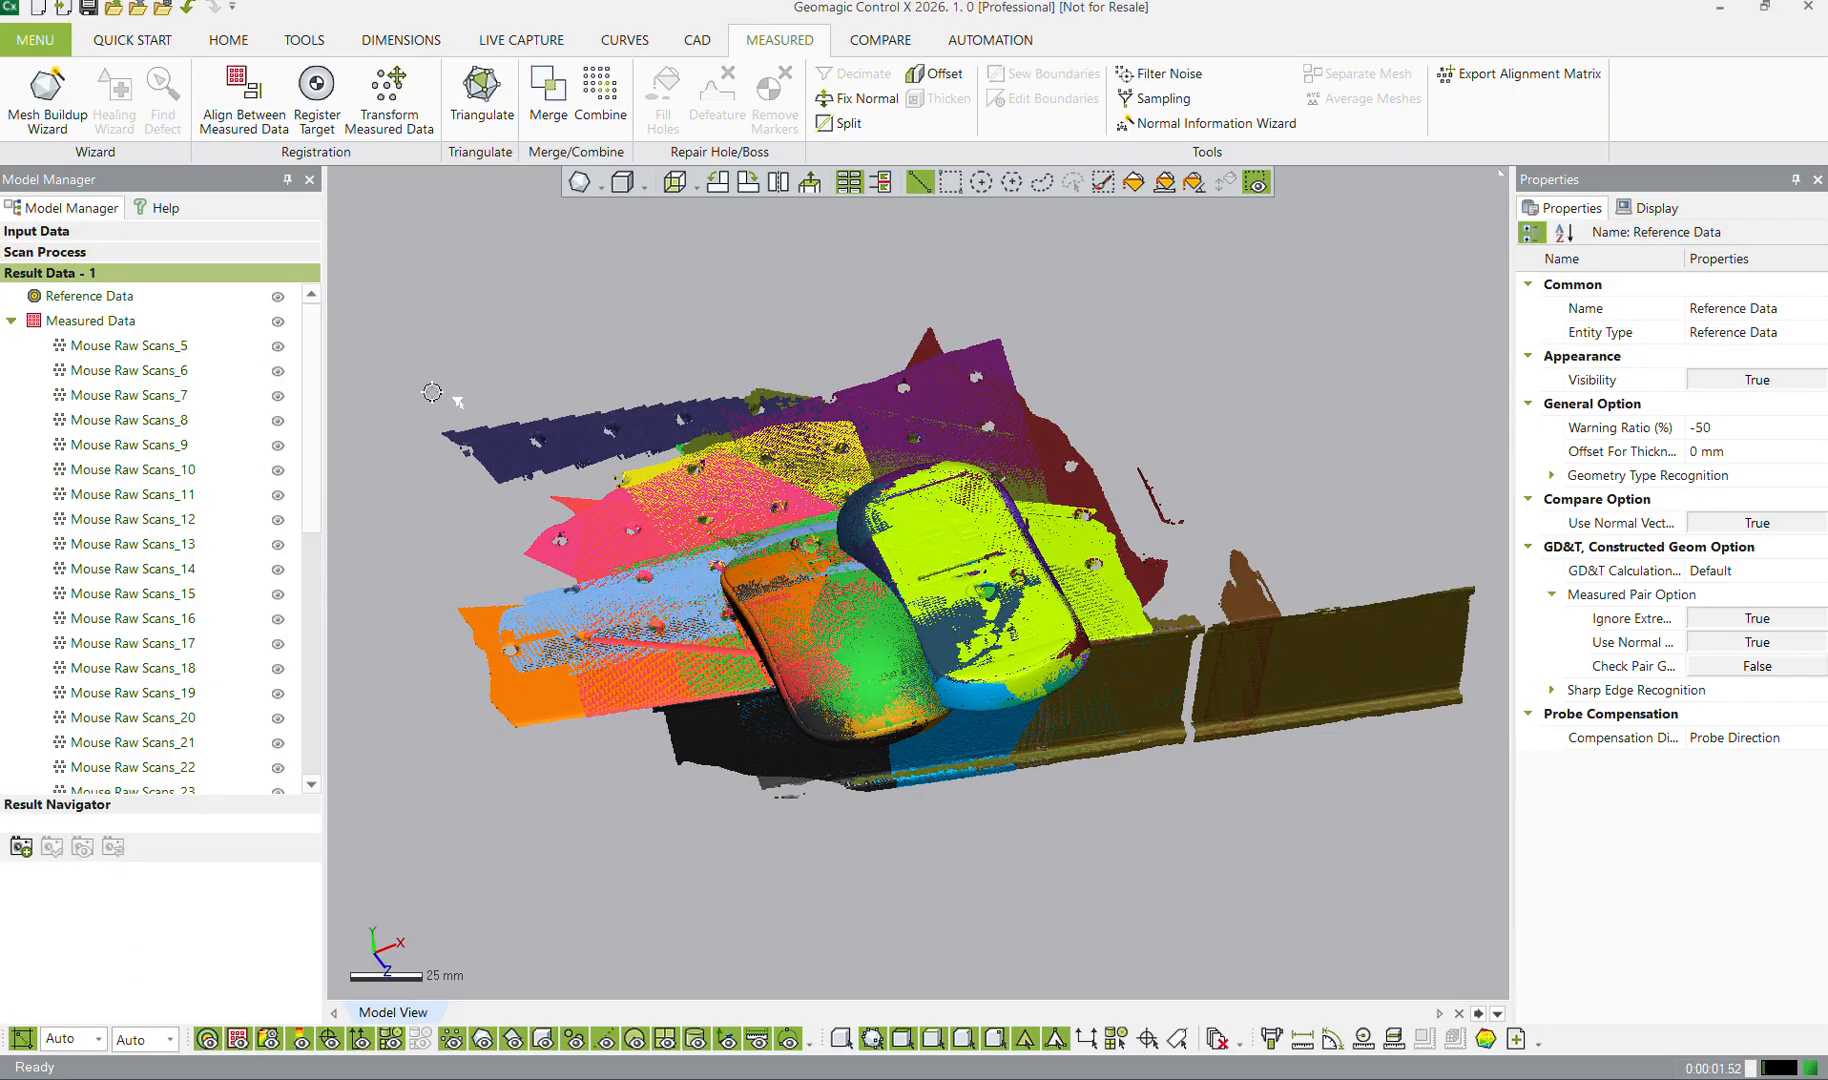
pyautogui.moveTo(1004, 735); pyautogui.dragTo(732, 598, button='right')
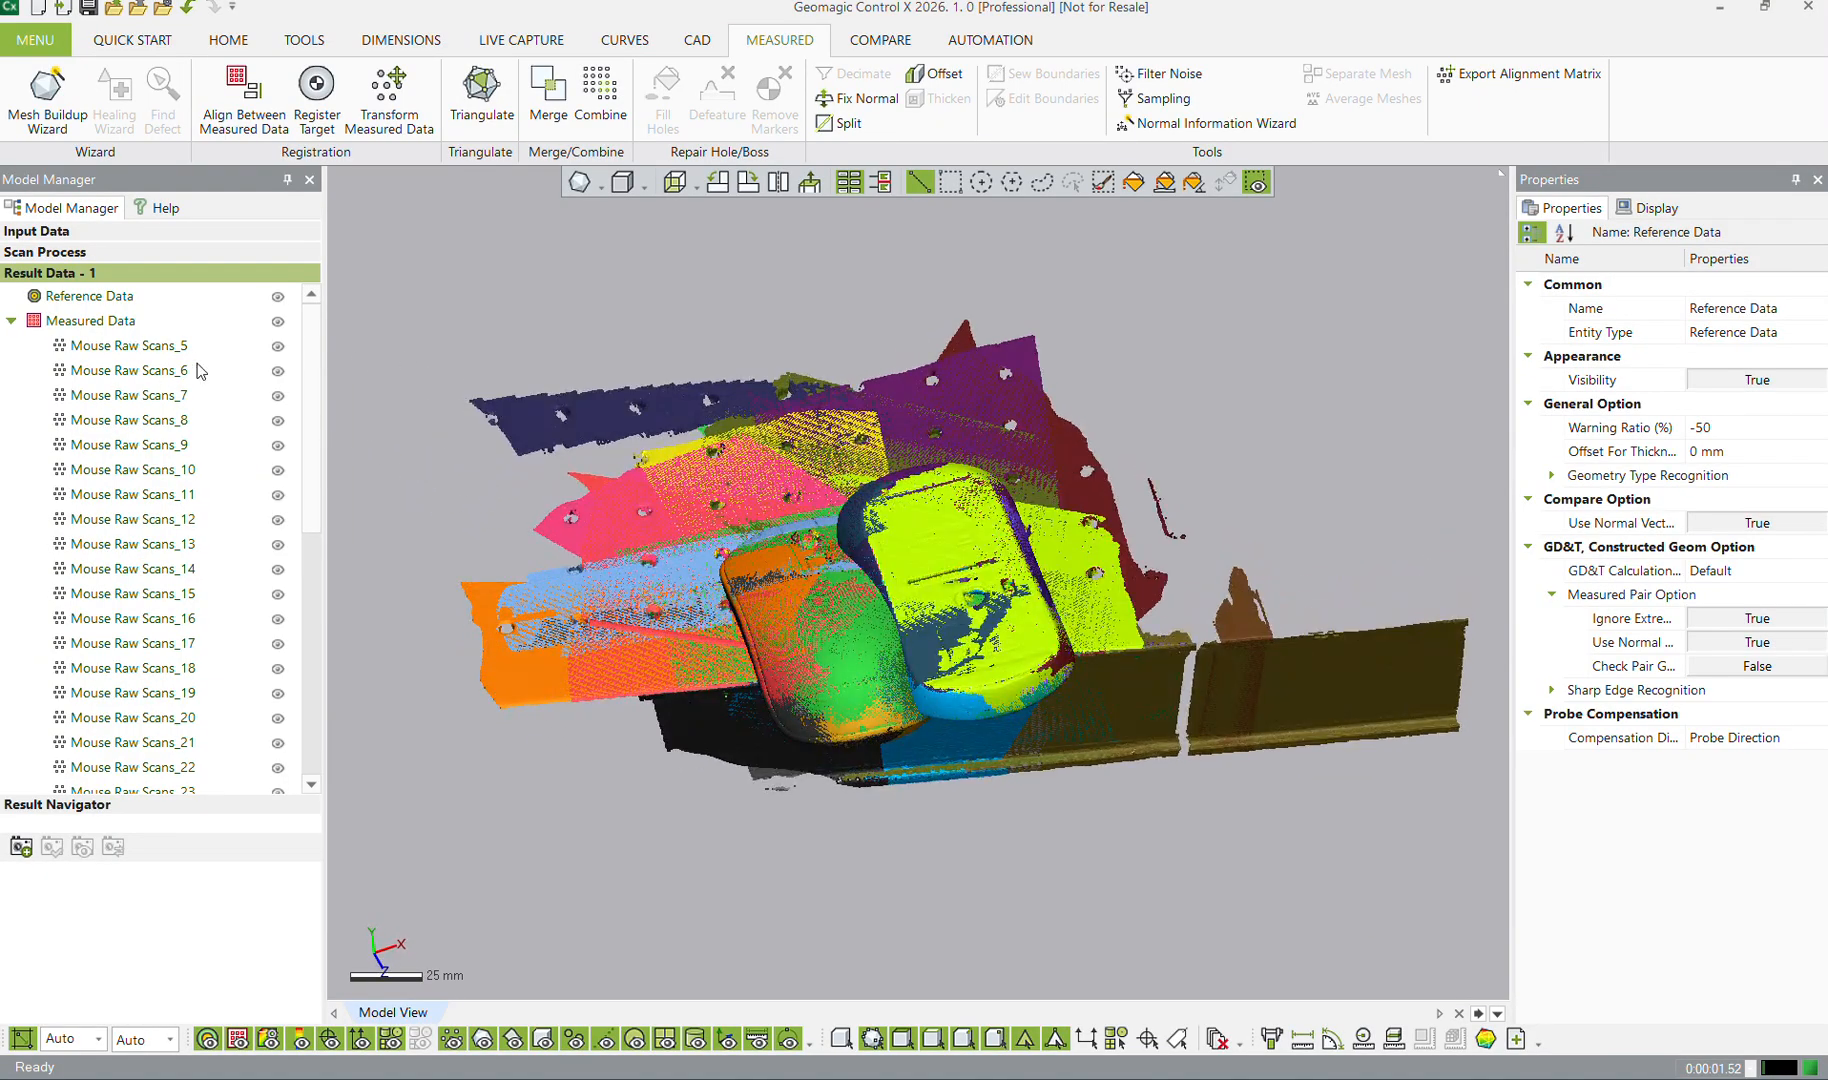
pyautogui.click(278, 347)
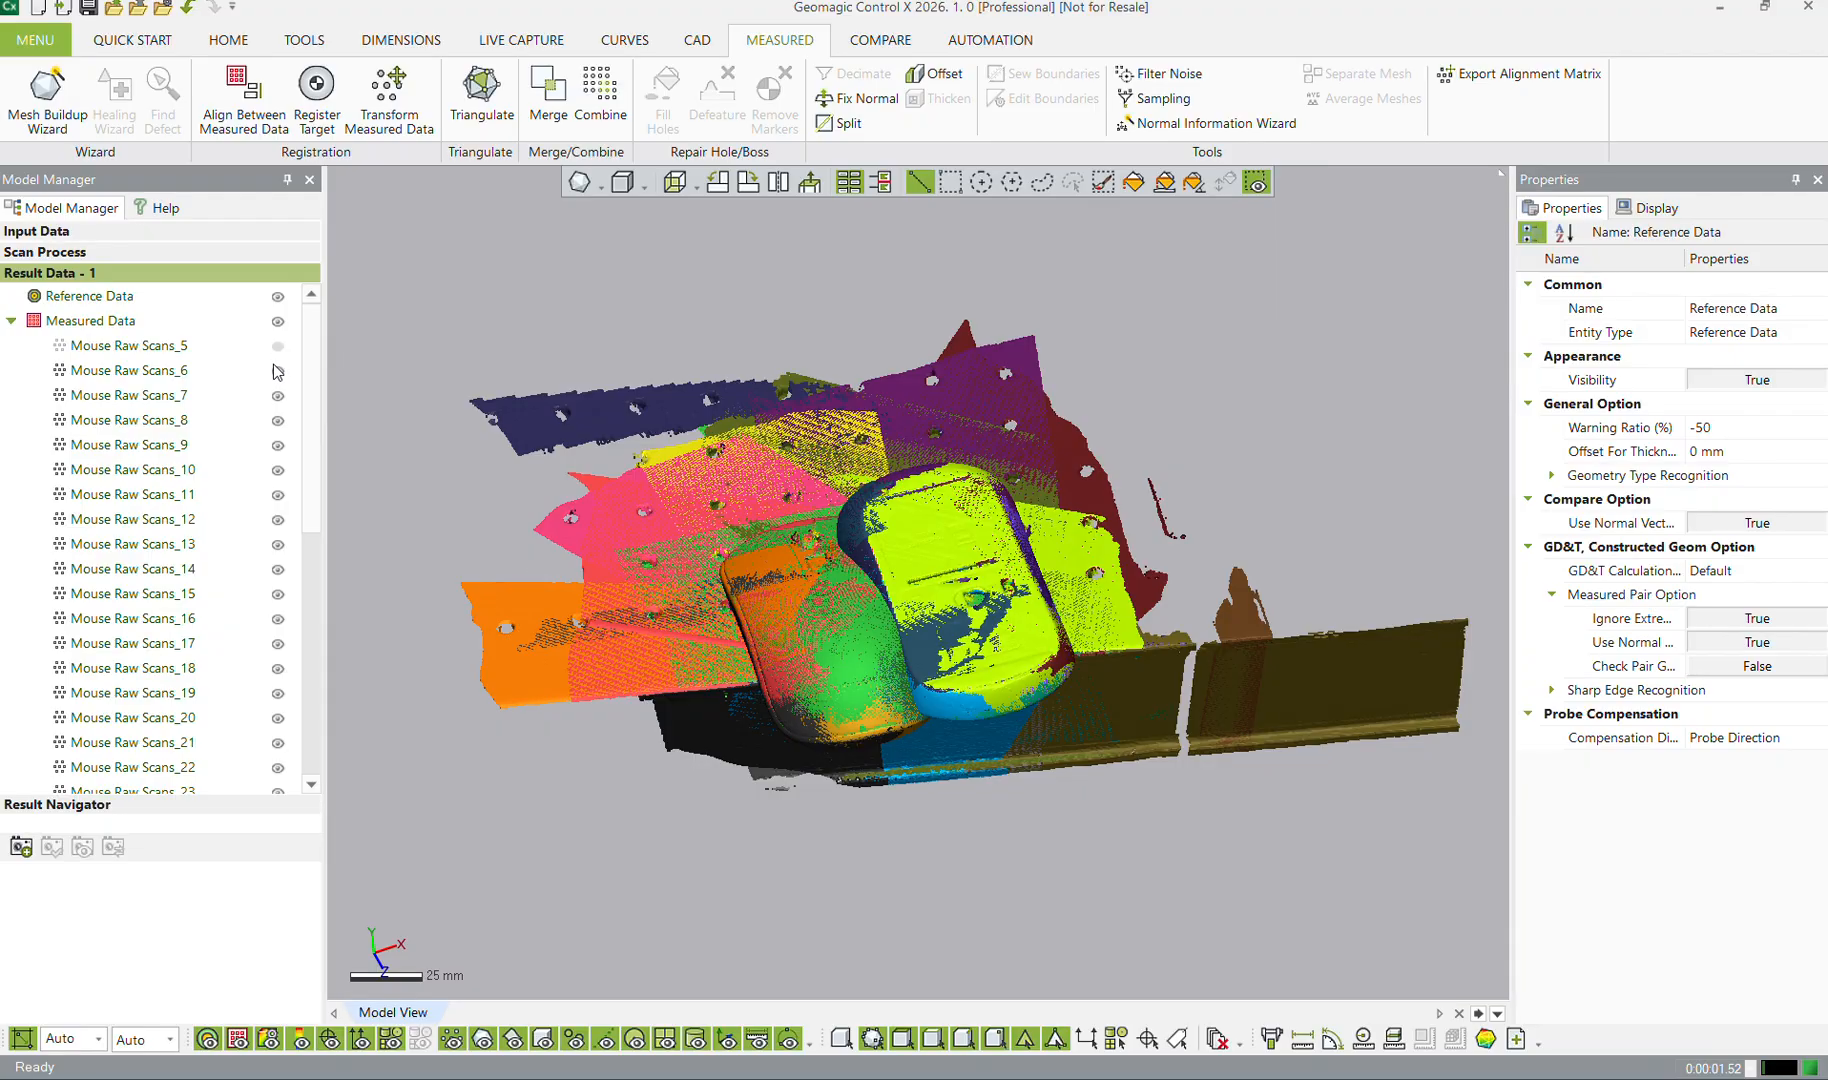
pyautogui.click(278, 372)
pyautogui.click(279, 397)
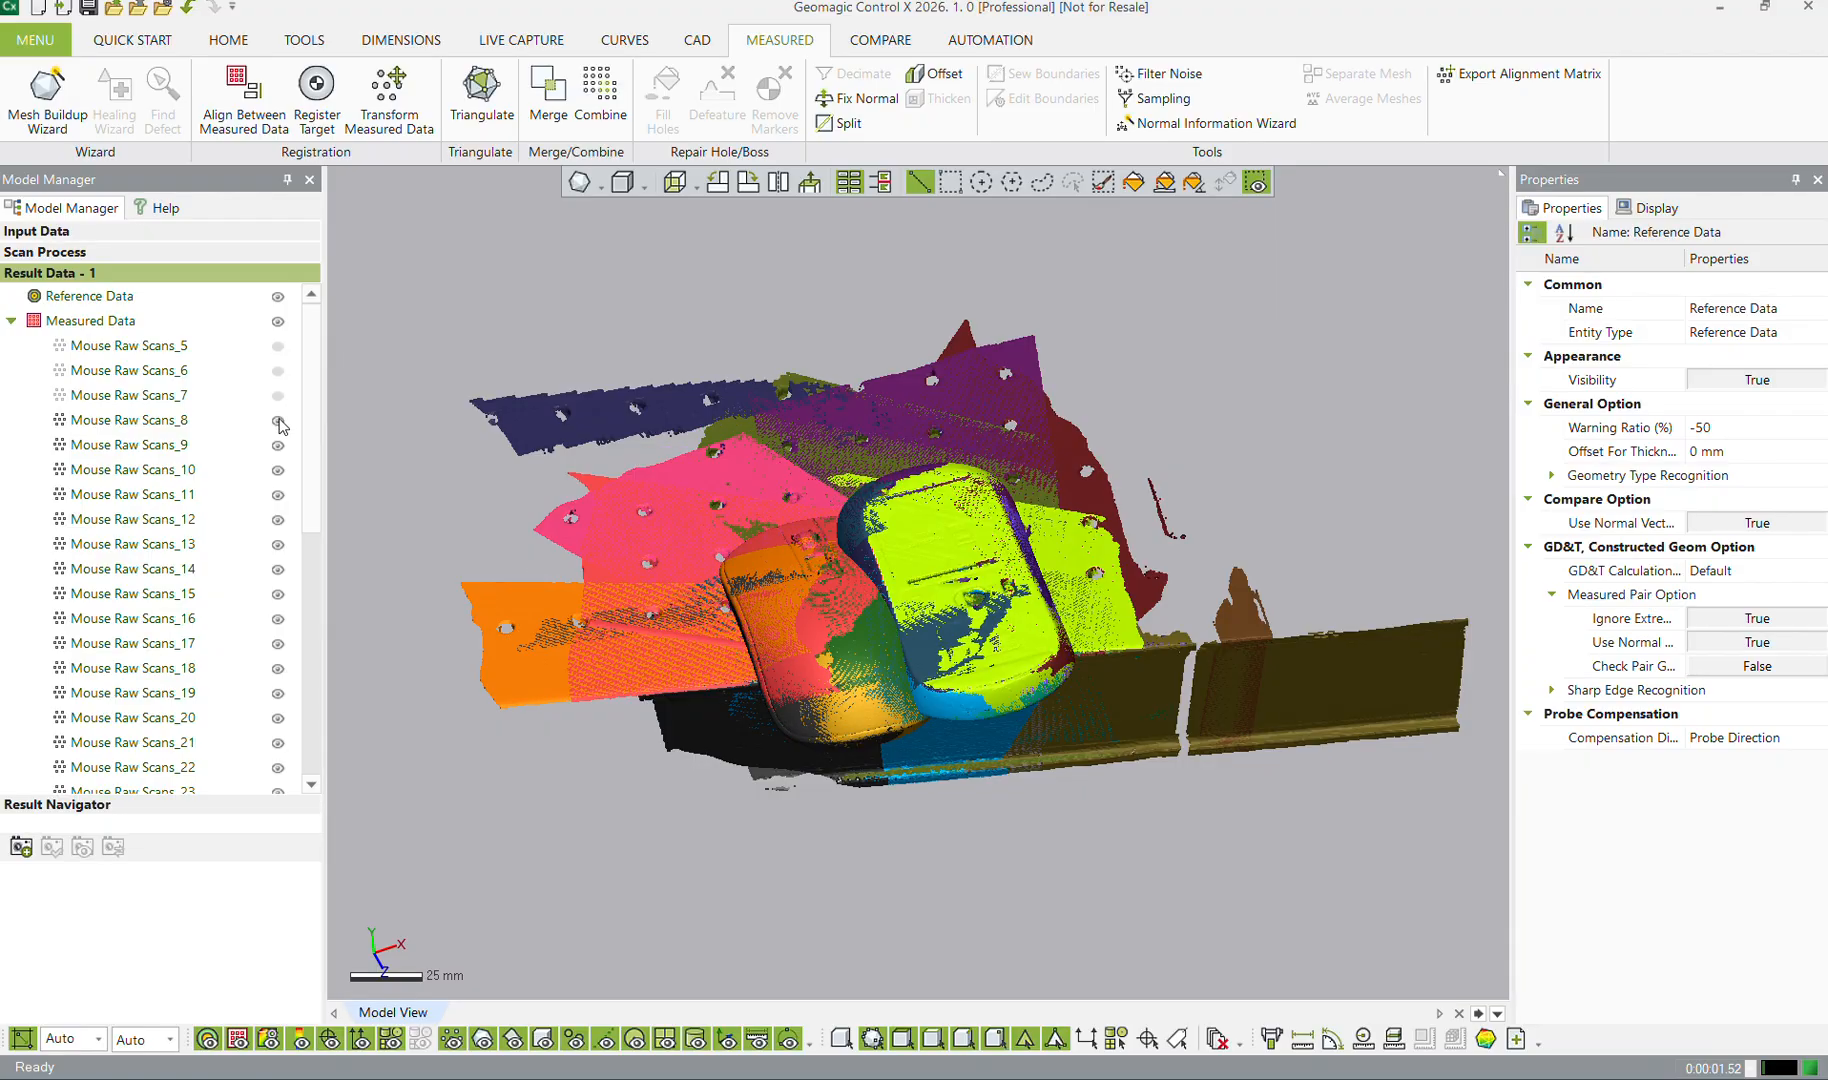
pyautogui.click(278, 421)
pyautogui.click(278, 446)
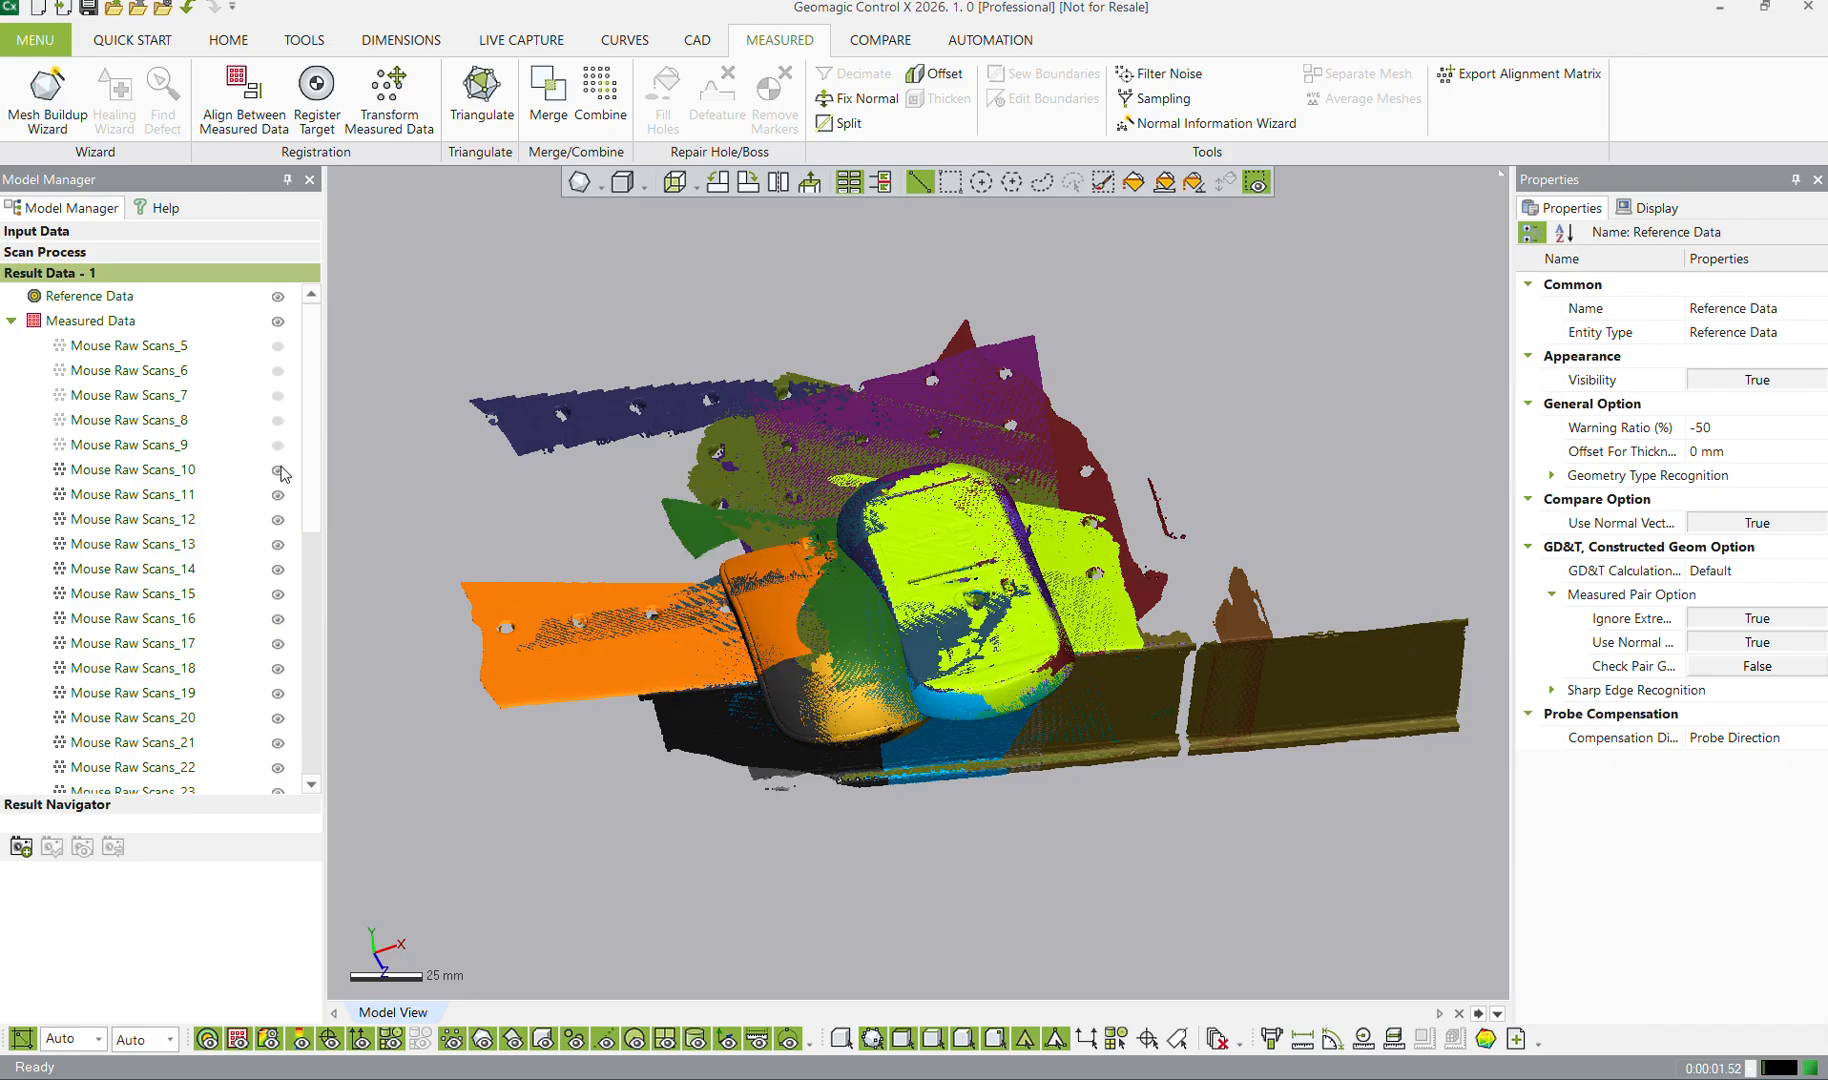
pyautogui.click(278, 471)
pyautogui.click(279, 496)
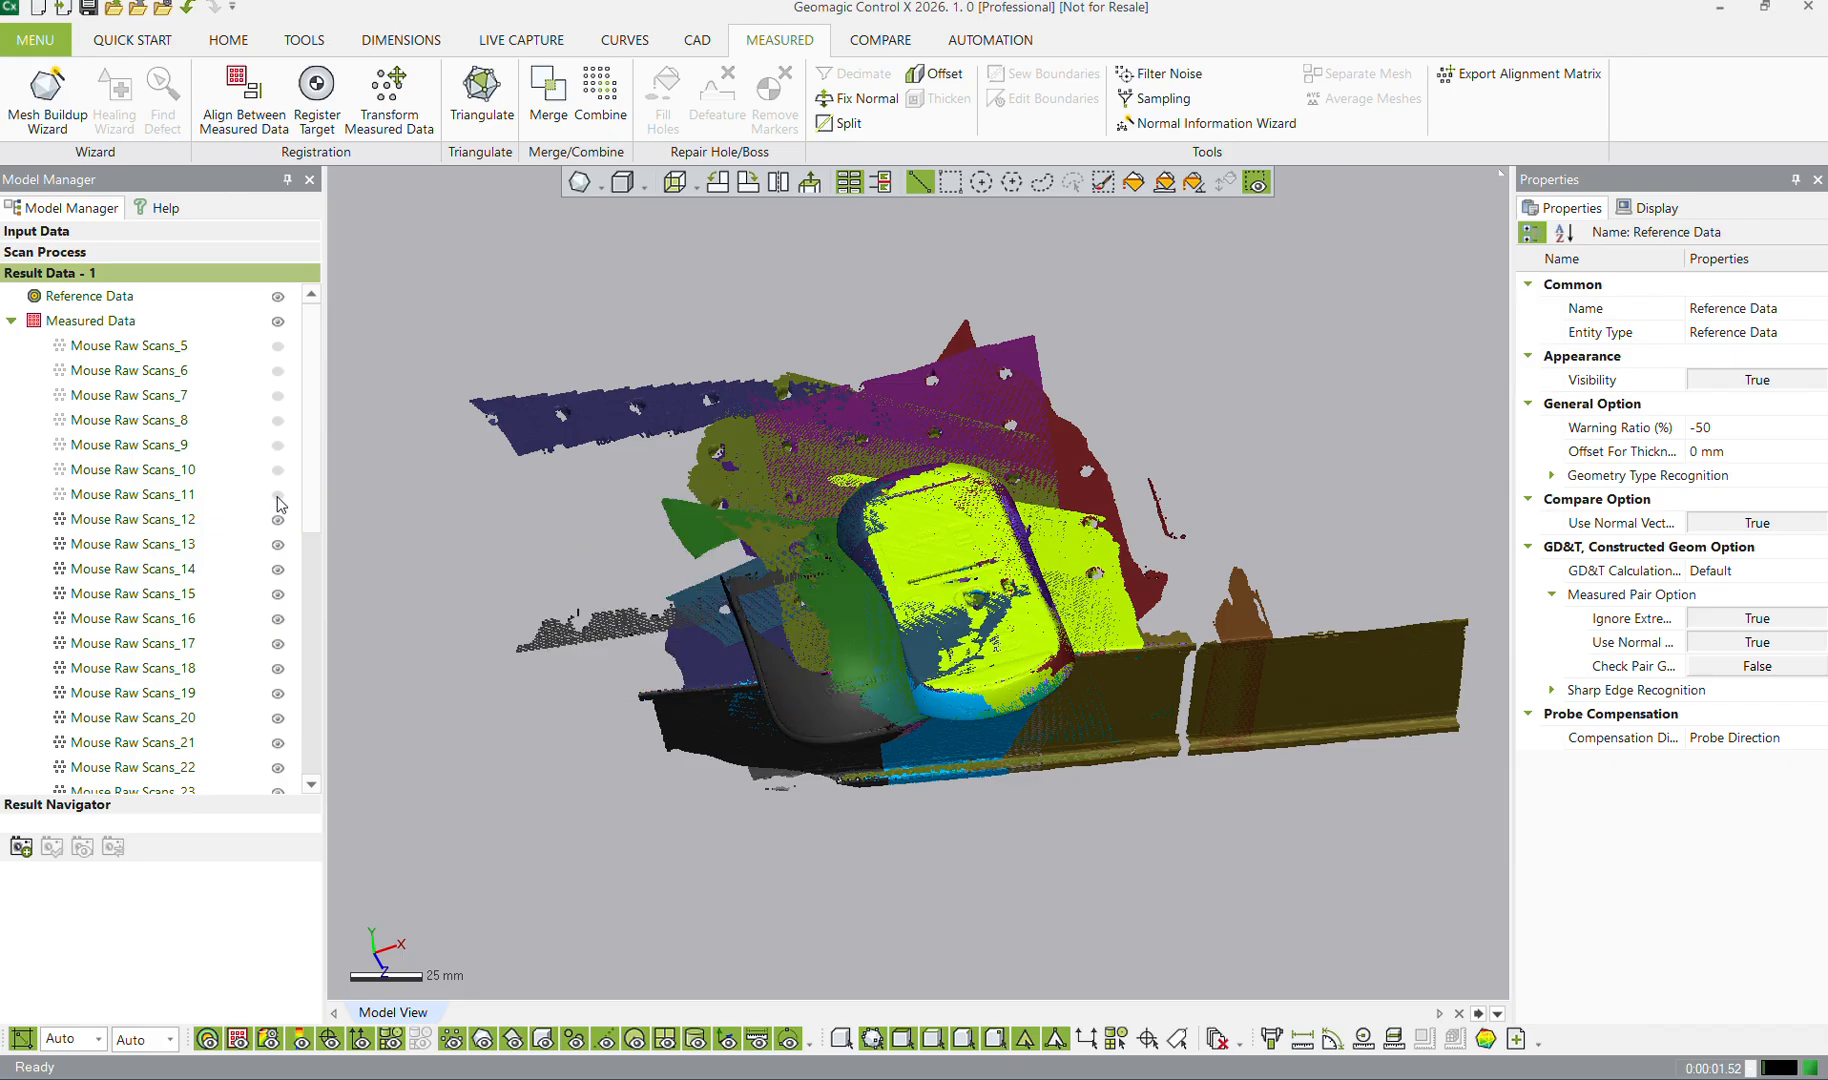
pyautogui.click(200, 546)
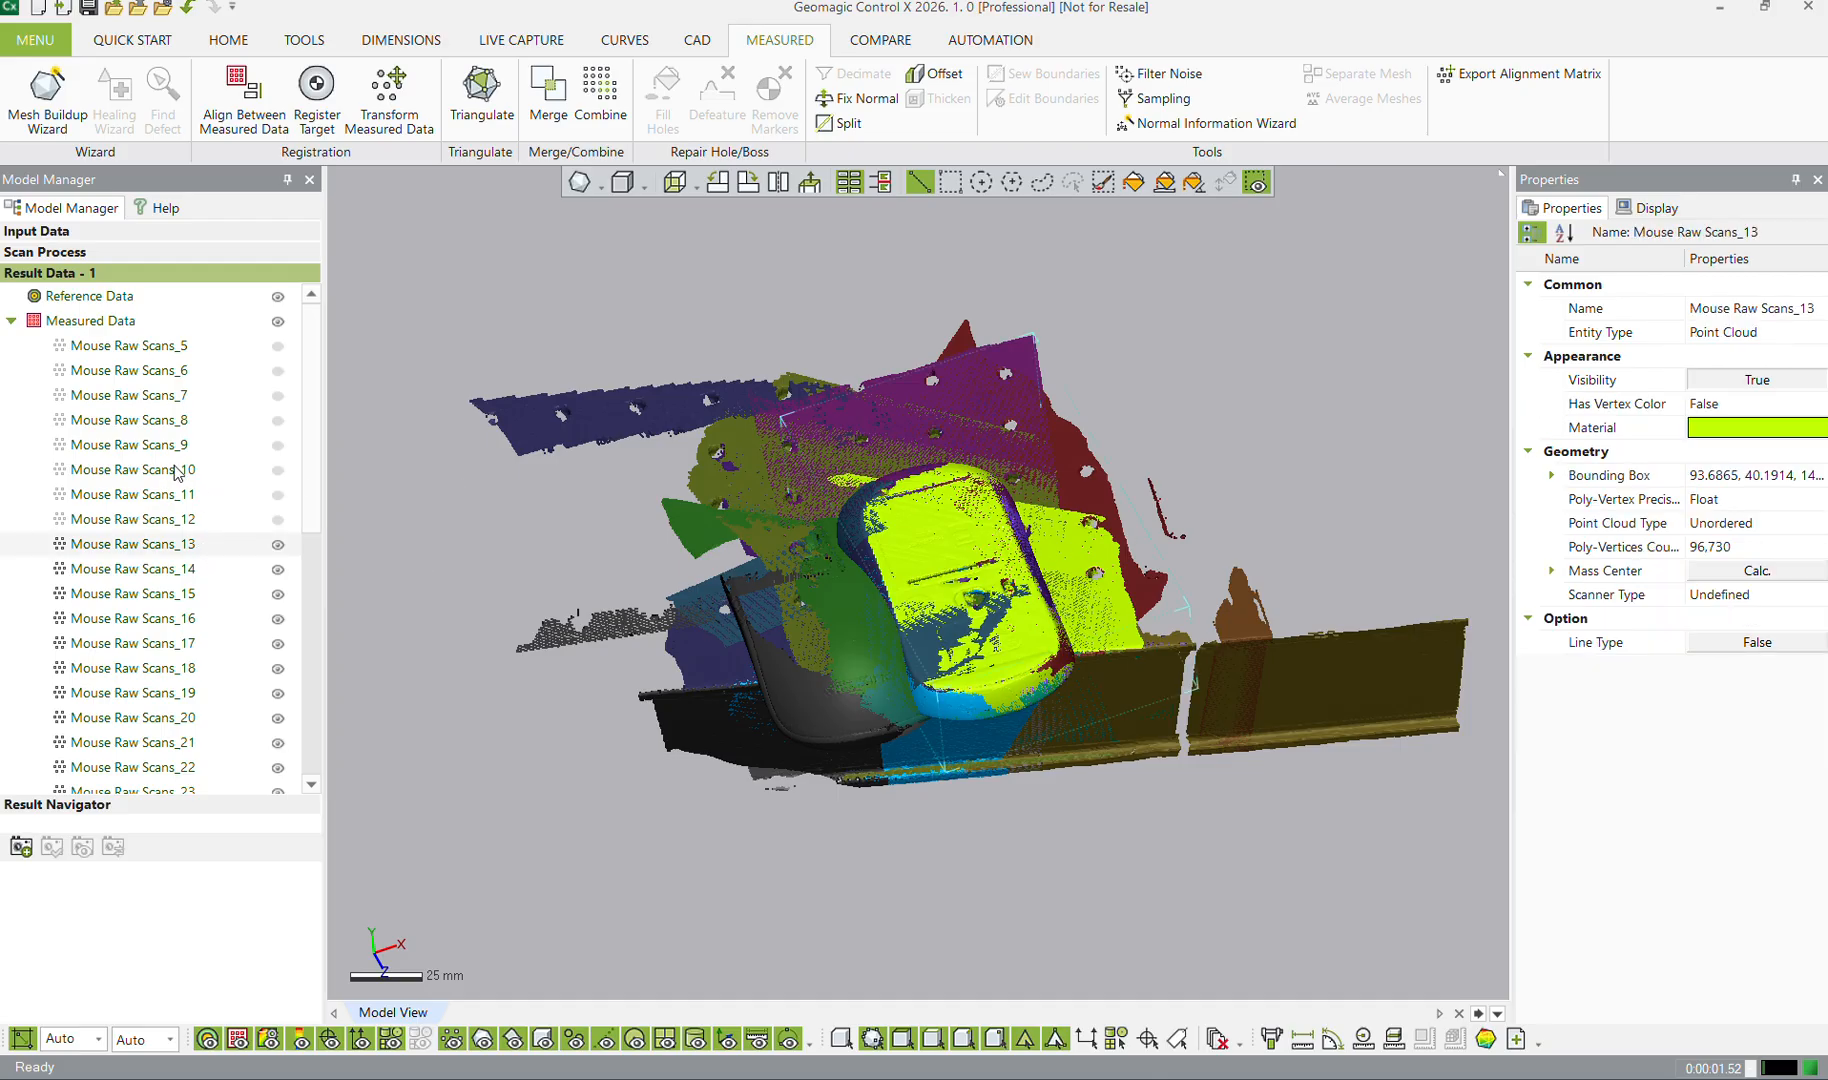
# Hide Mouse Raw Scans_1 through Mouse Raw Scans_4 and clear the selection
pyautogui.scroll(-4, 177, 472)
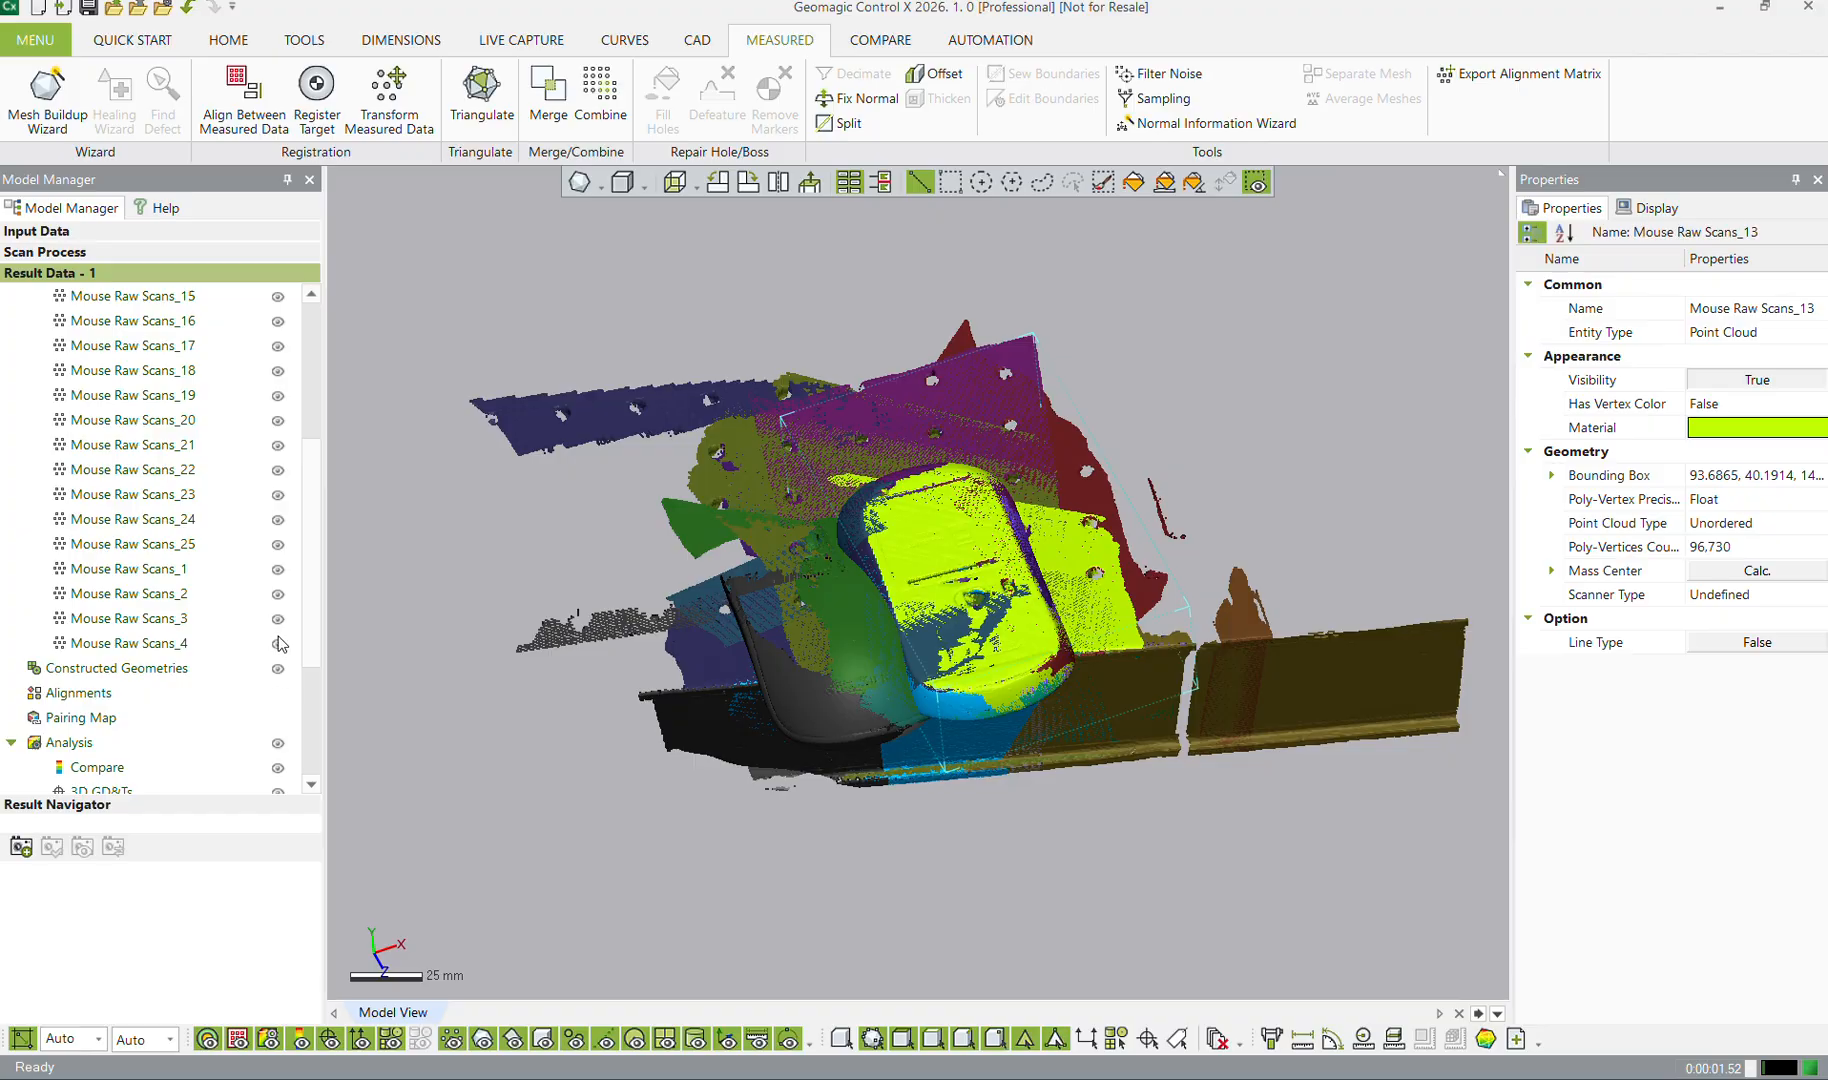
pyautogui.click(279, 645)
pyautogui.click(278, 619)
pyautogui.click(278, 594)
pyautogui.click(485, 587)
# Outline most of the background plate points below the mouse with polyline selection in an edge-on view, and delete them
pyautogui.moveTo(640, 590); pyautogui.dragTo(745, 527, button='right')
pyautogui.scroll(3, 905, 583)
pyautogui.scroll(2, 832, 571)
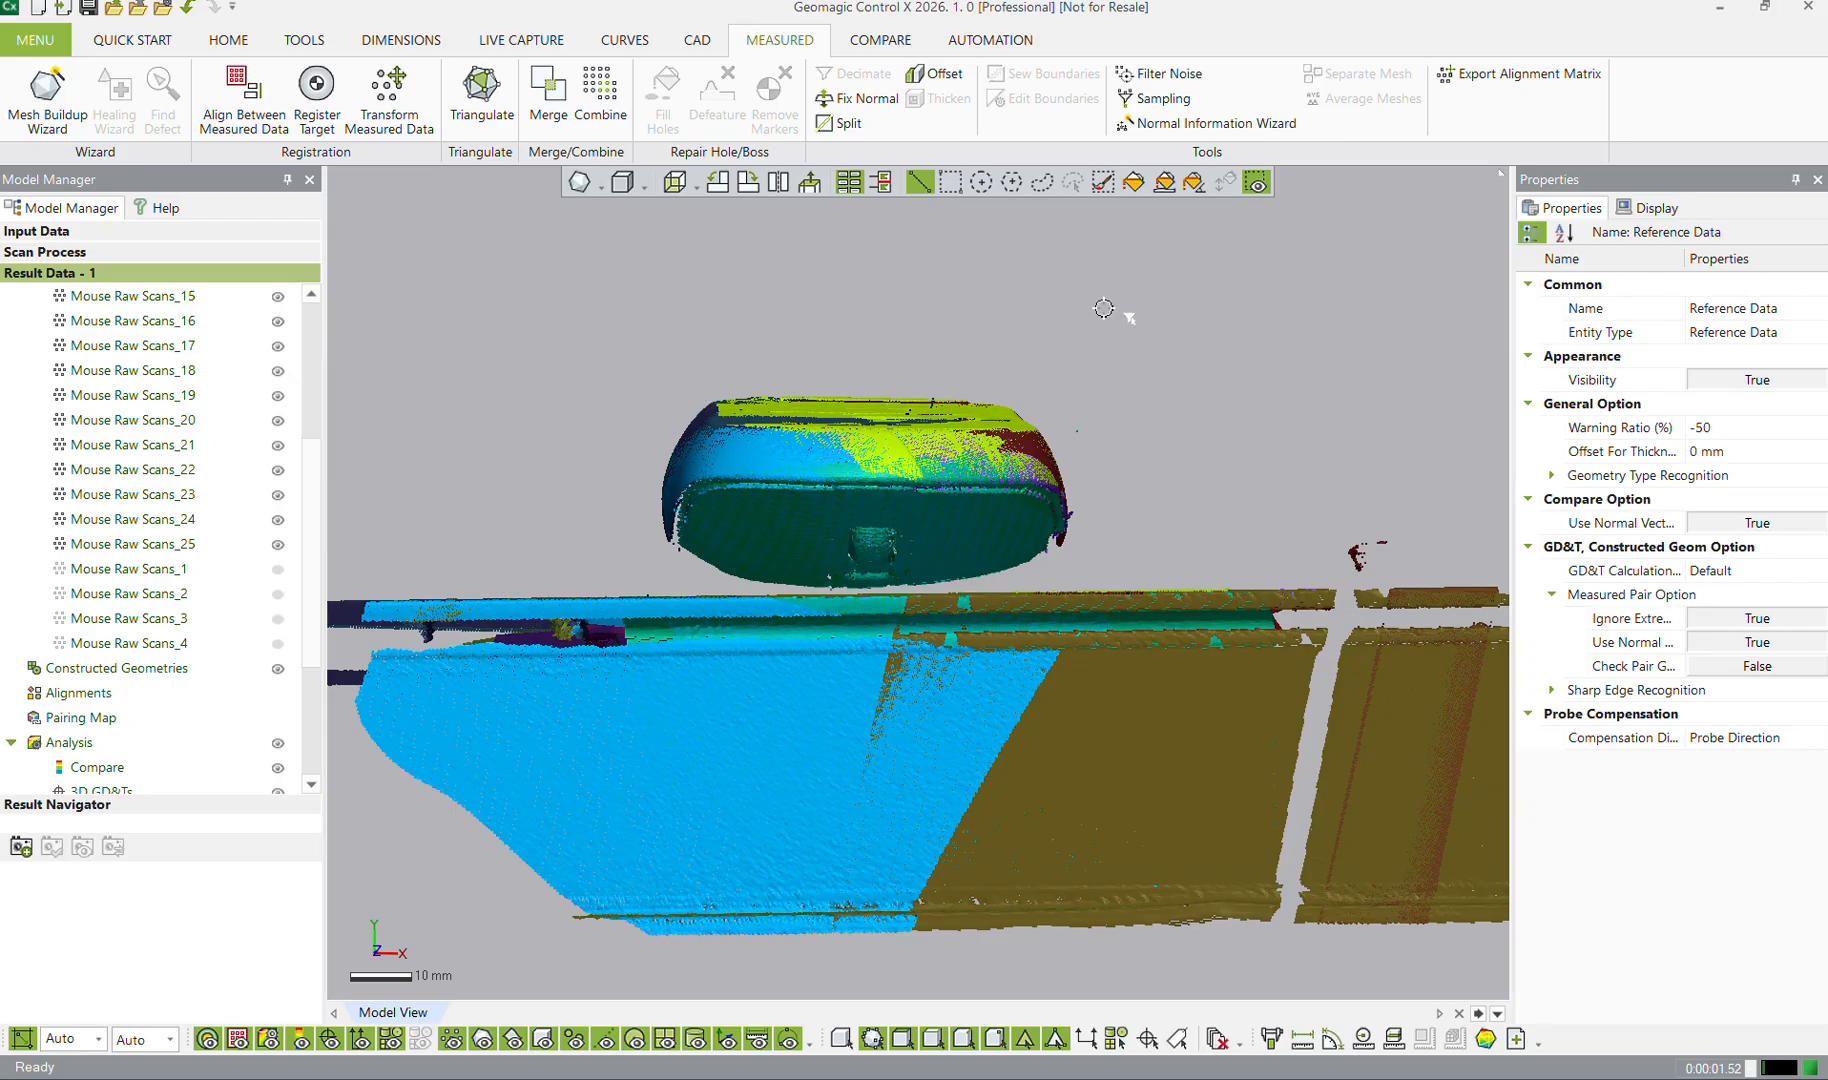
pyautogui.click(1013, 184)
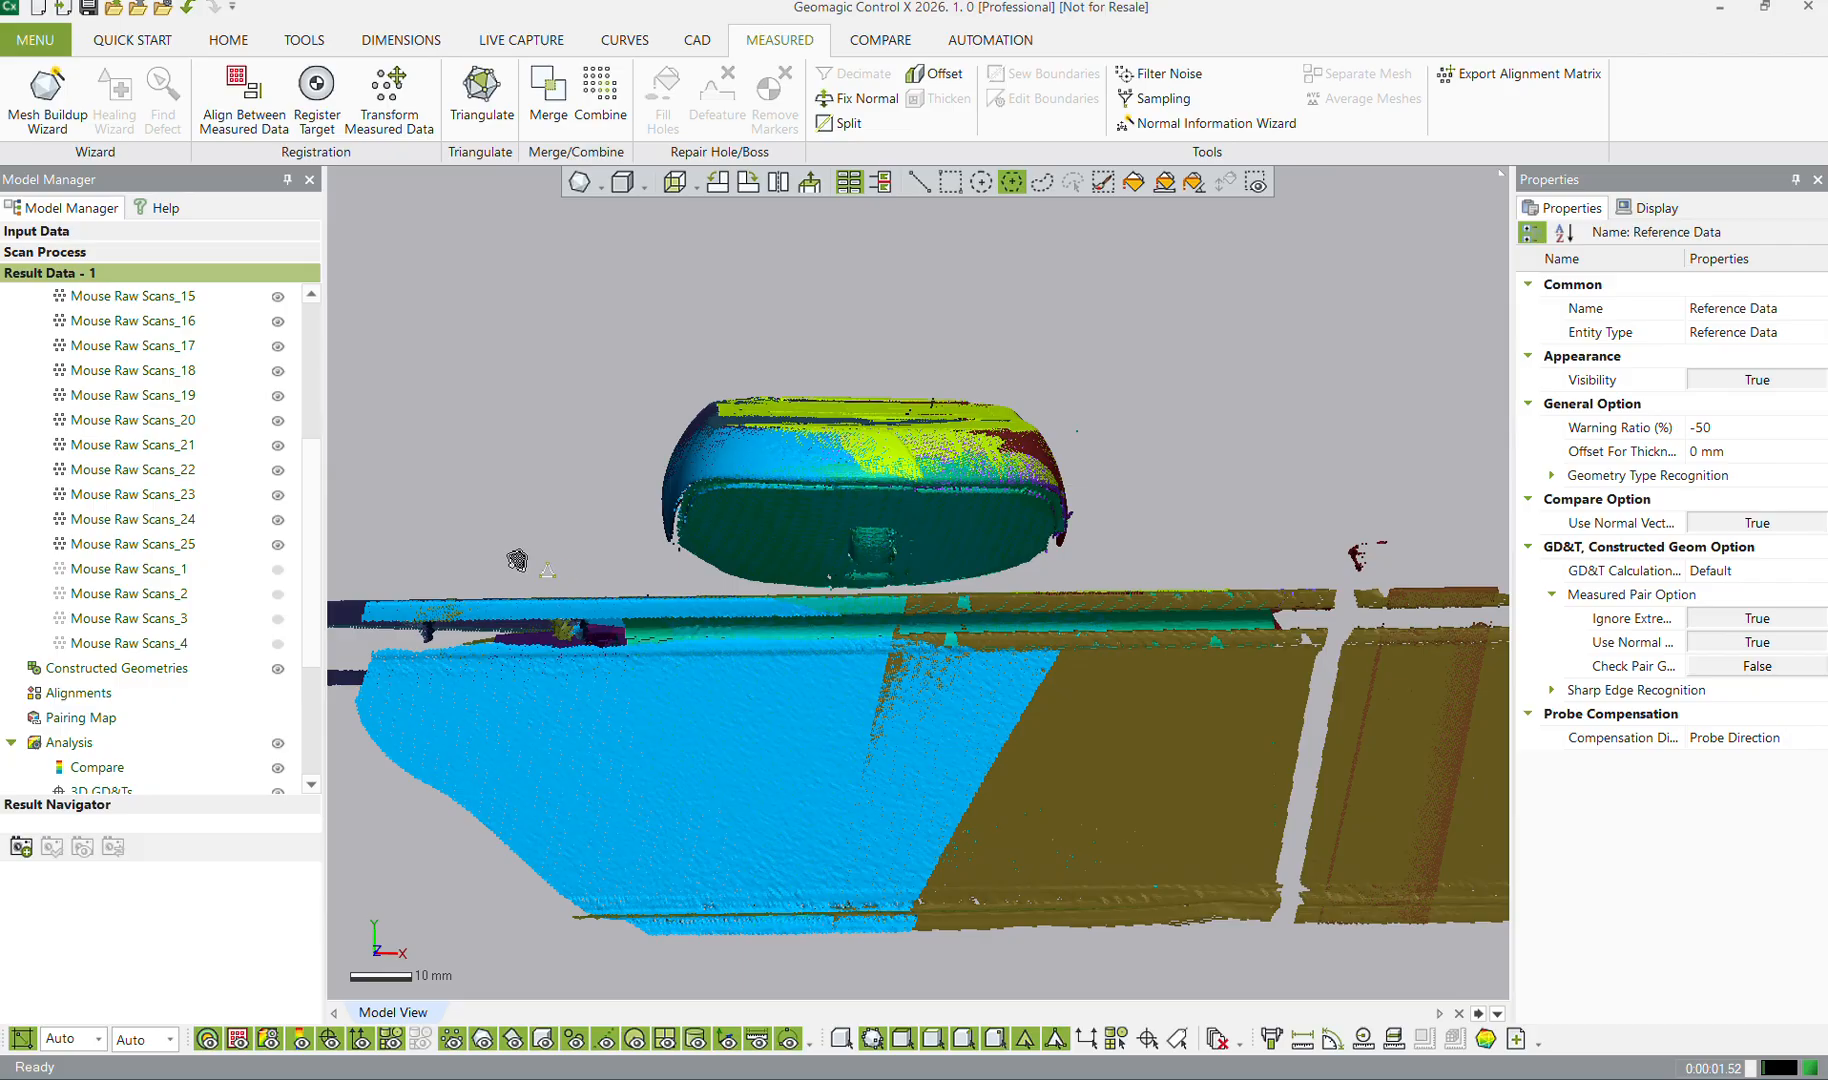
pyautogui.click(407, 582)
pyautogui.click(402, 916)
pyautogui.click(930, 975)
pyautogui.click(1268, 962)
pyautogui.click(1395, 969)
pyautogui.click(1337, 510)
pyautogui.click(933, 587)
pyautogui.click(739, 586)
pyautogui.doubleClick(590, 566)
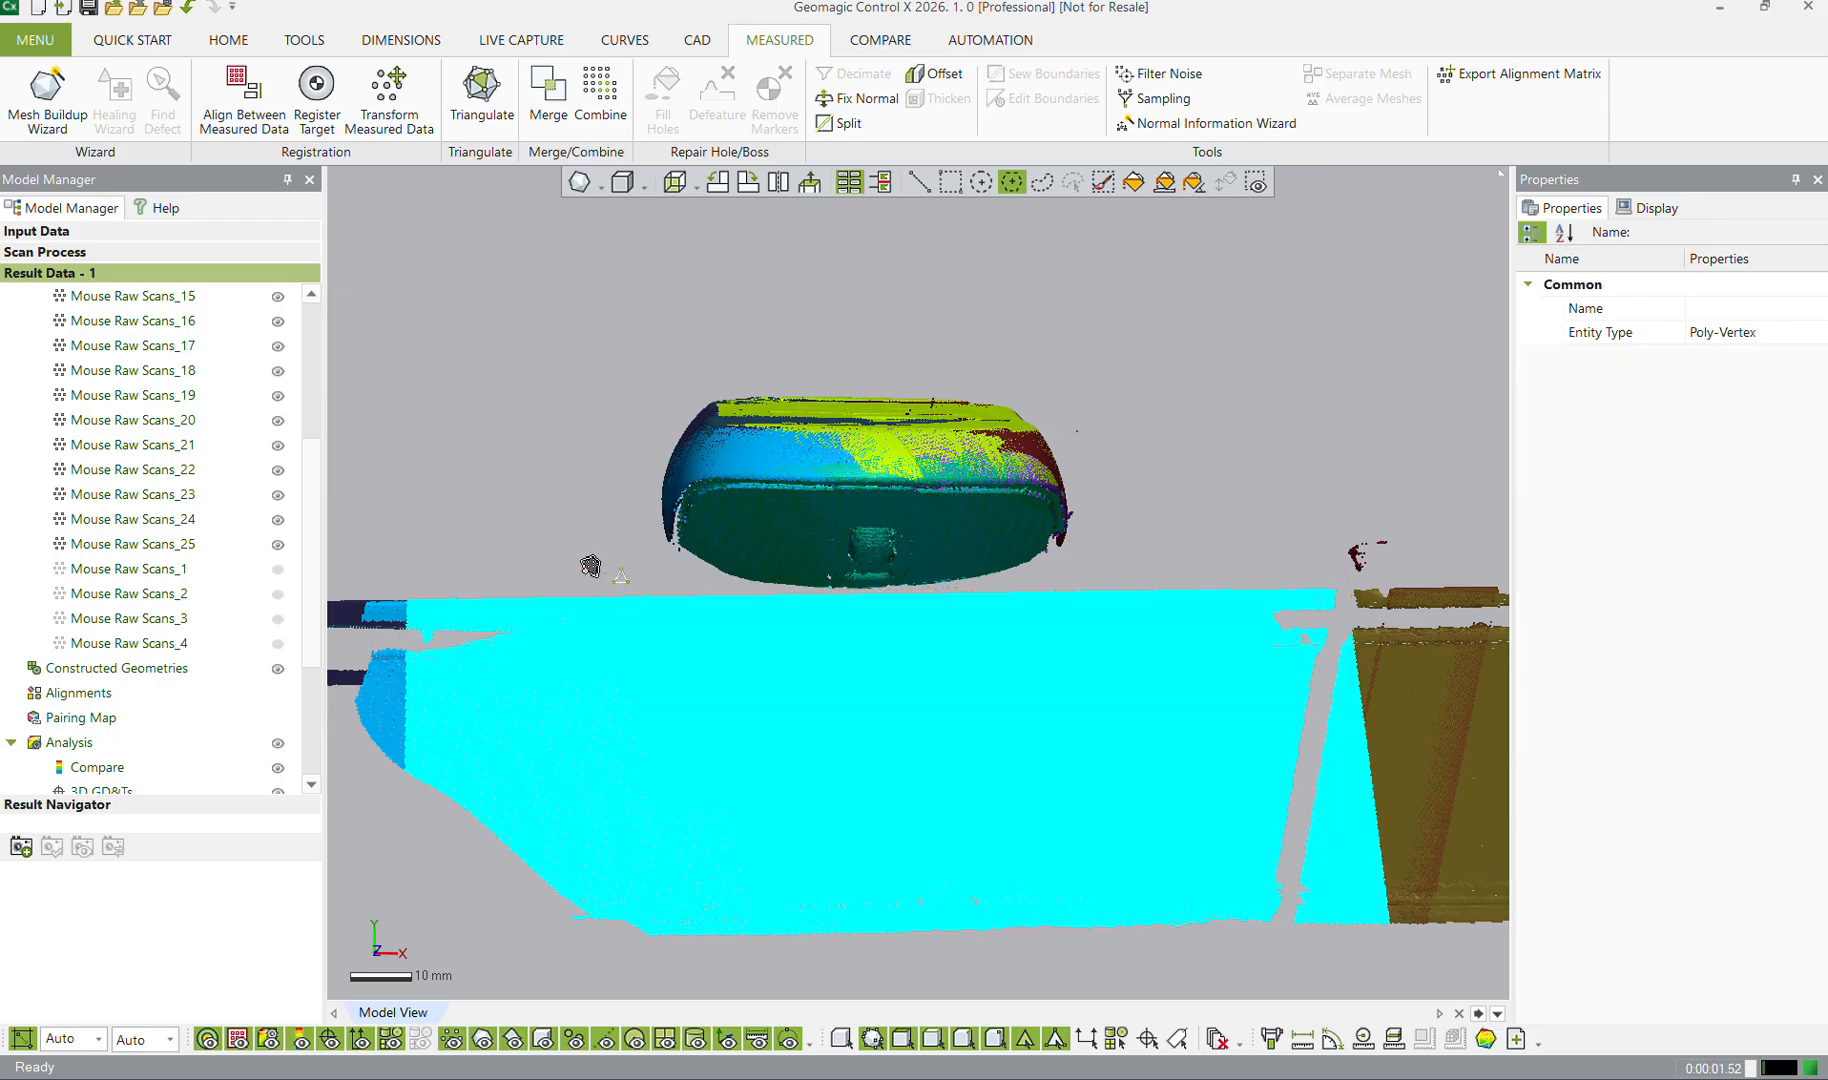
pyautogui.press('Delete')
# Outline the loose background patches beside the mouse on its blue-scan side with polyline selection and delete them
pyautogui.scroll(3, 811, 639)
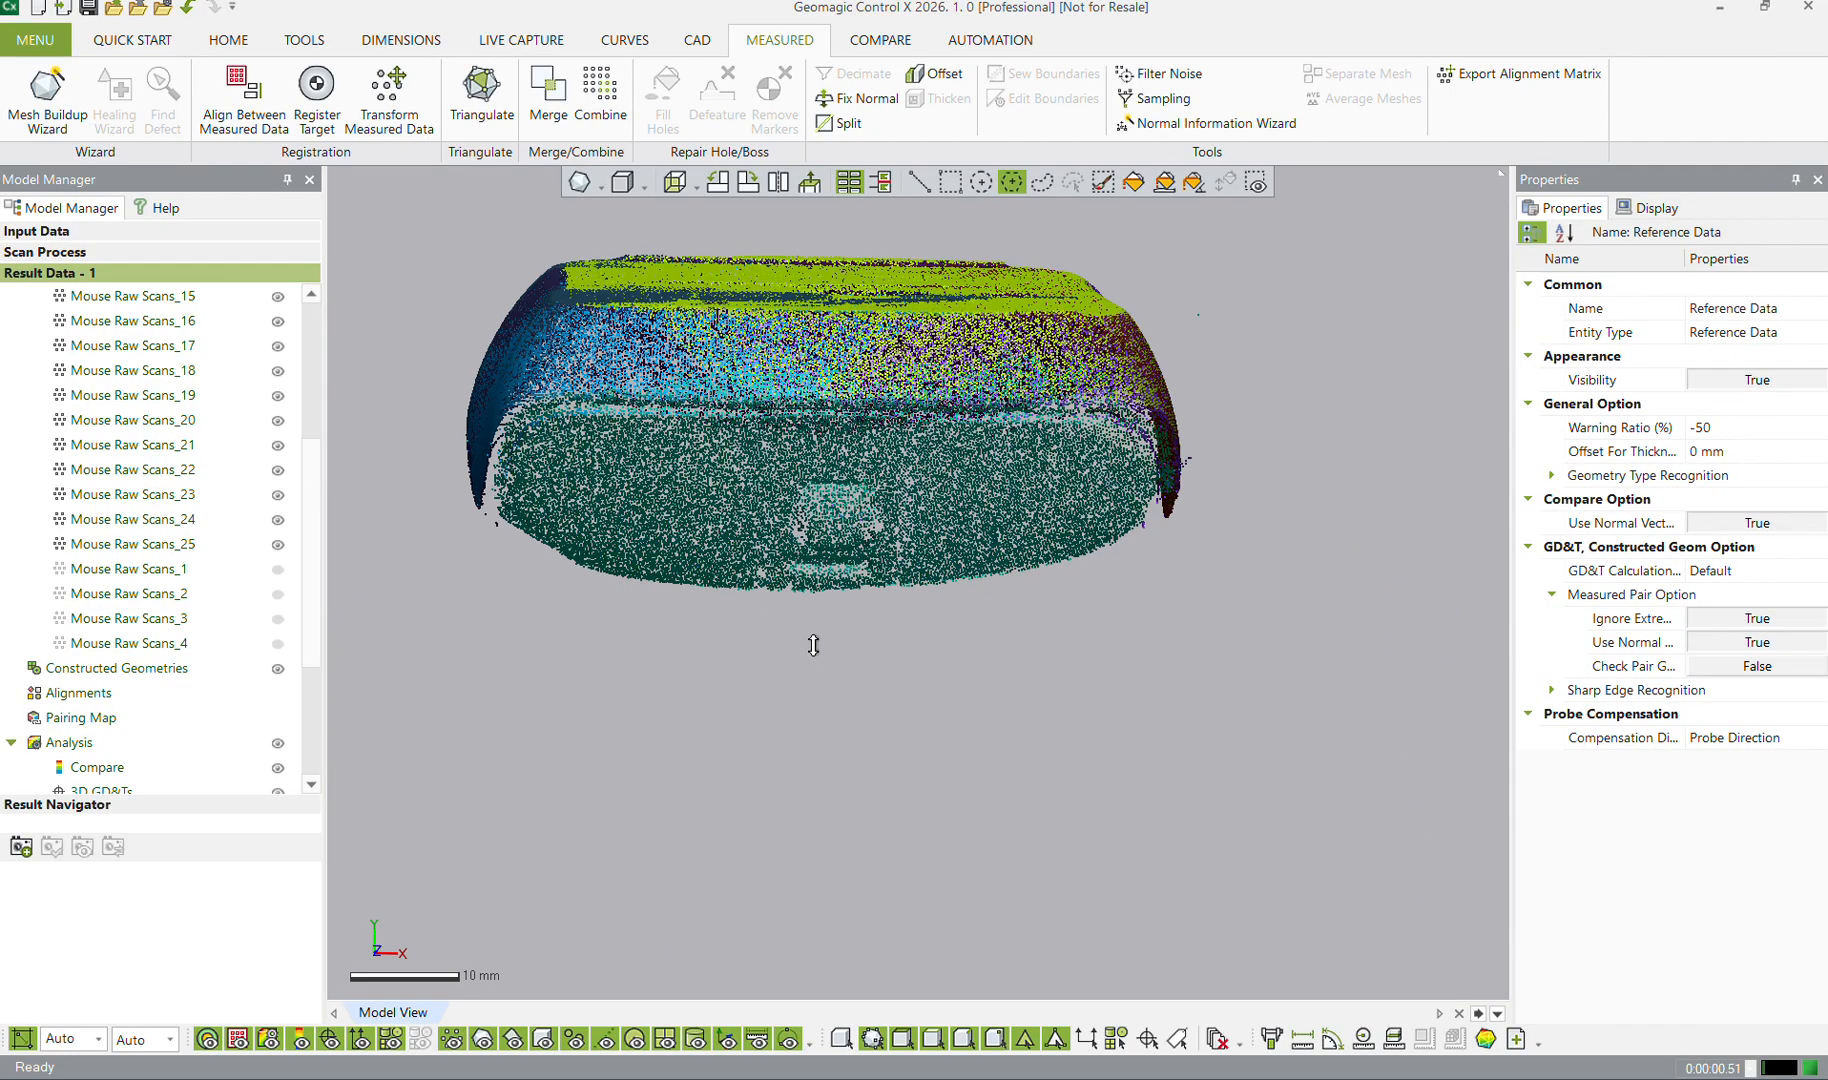
pyautogui.scroll(-7, 812, 634)
pyautogui.moveTo(887, 627); pyautogui.dragTo(908, 761, button='right')
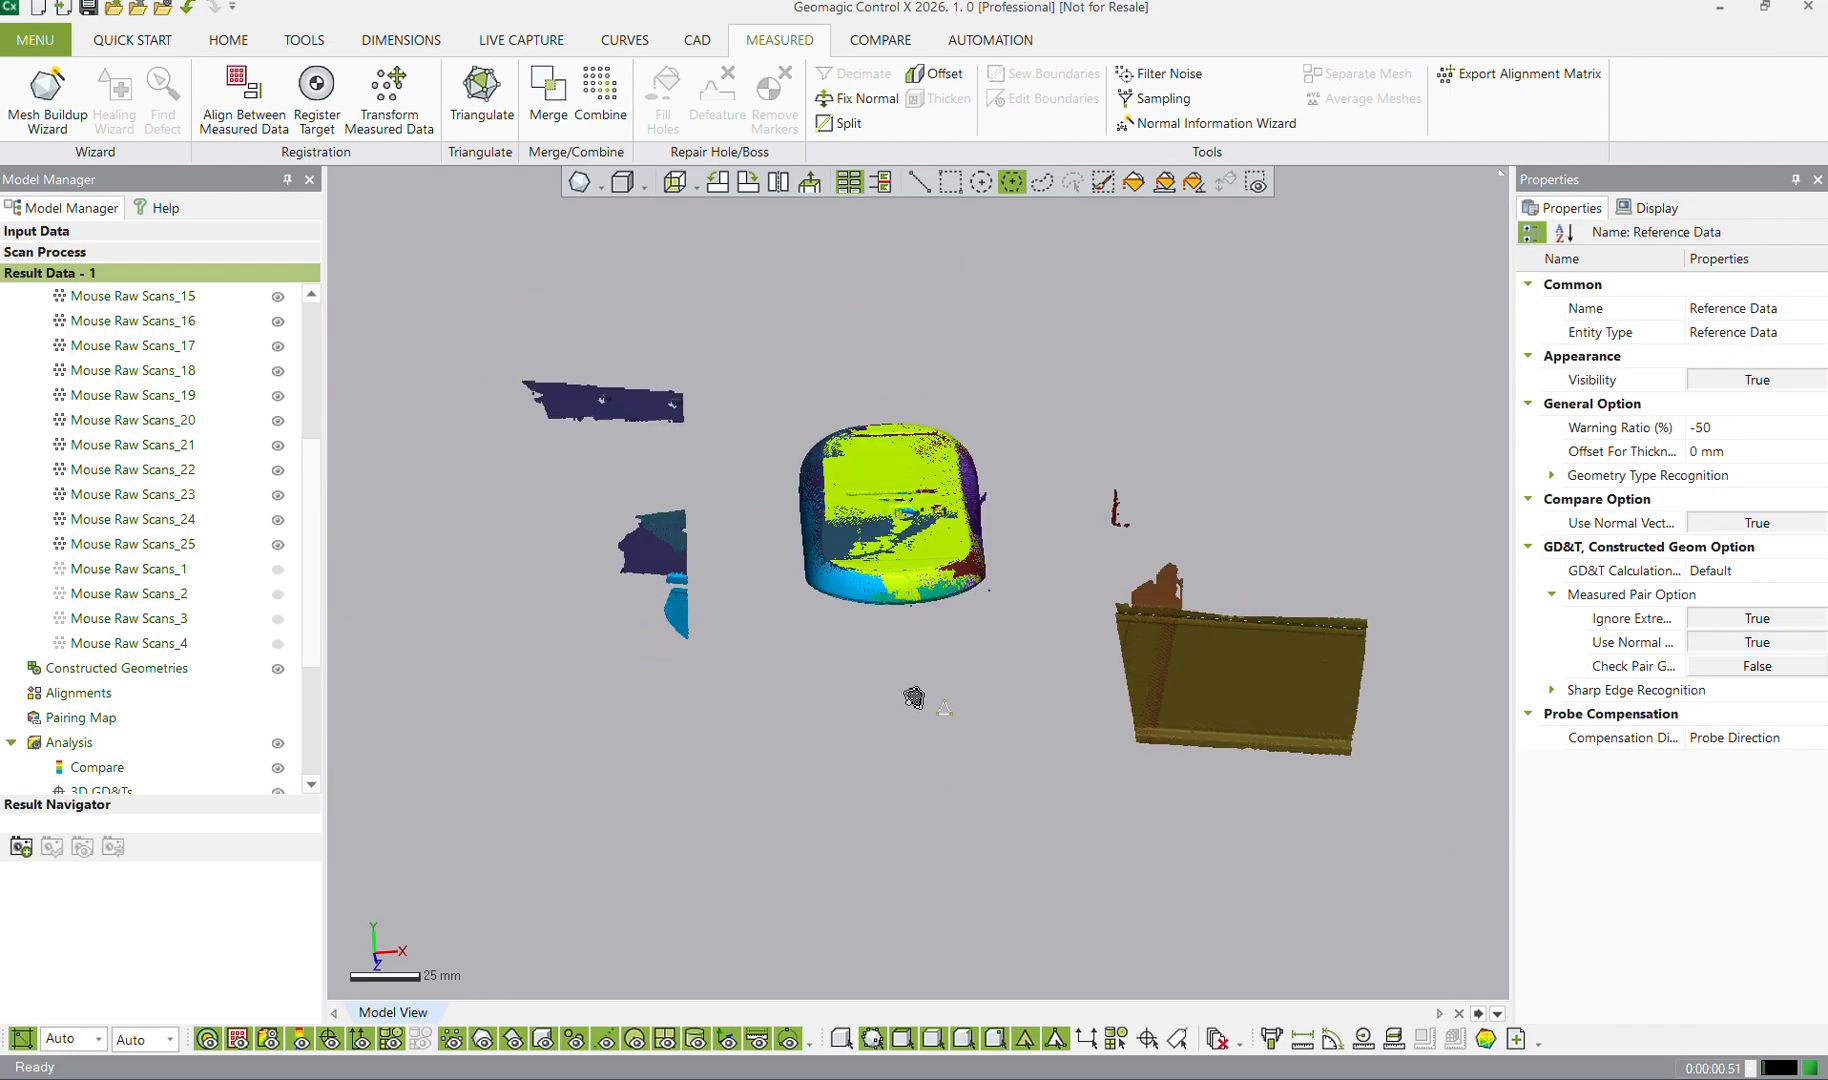
pyautogui.click(427, 319)
pyautogui.click(543, 753)
pyautogui.click(780, 729)
pyautogui.doubleClick(631, 296)
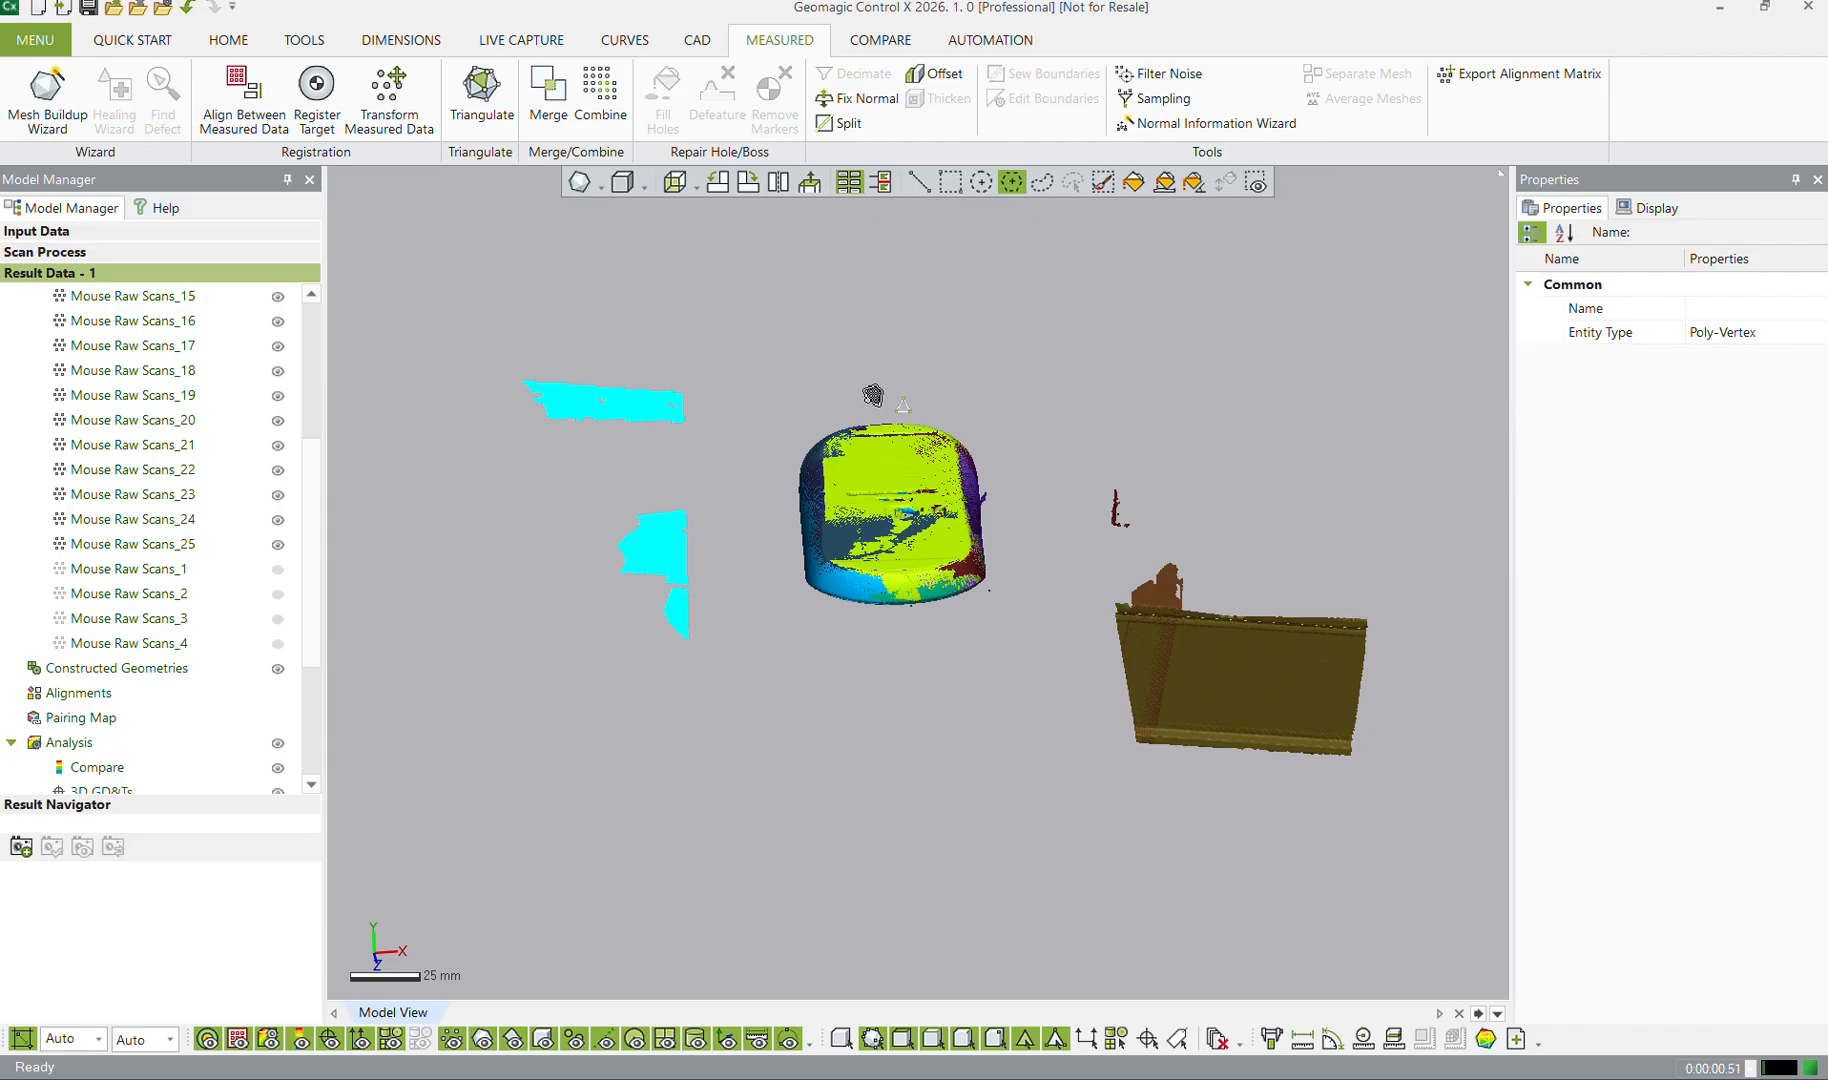
pyautogui.press('Delete')
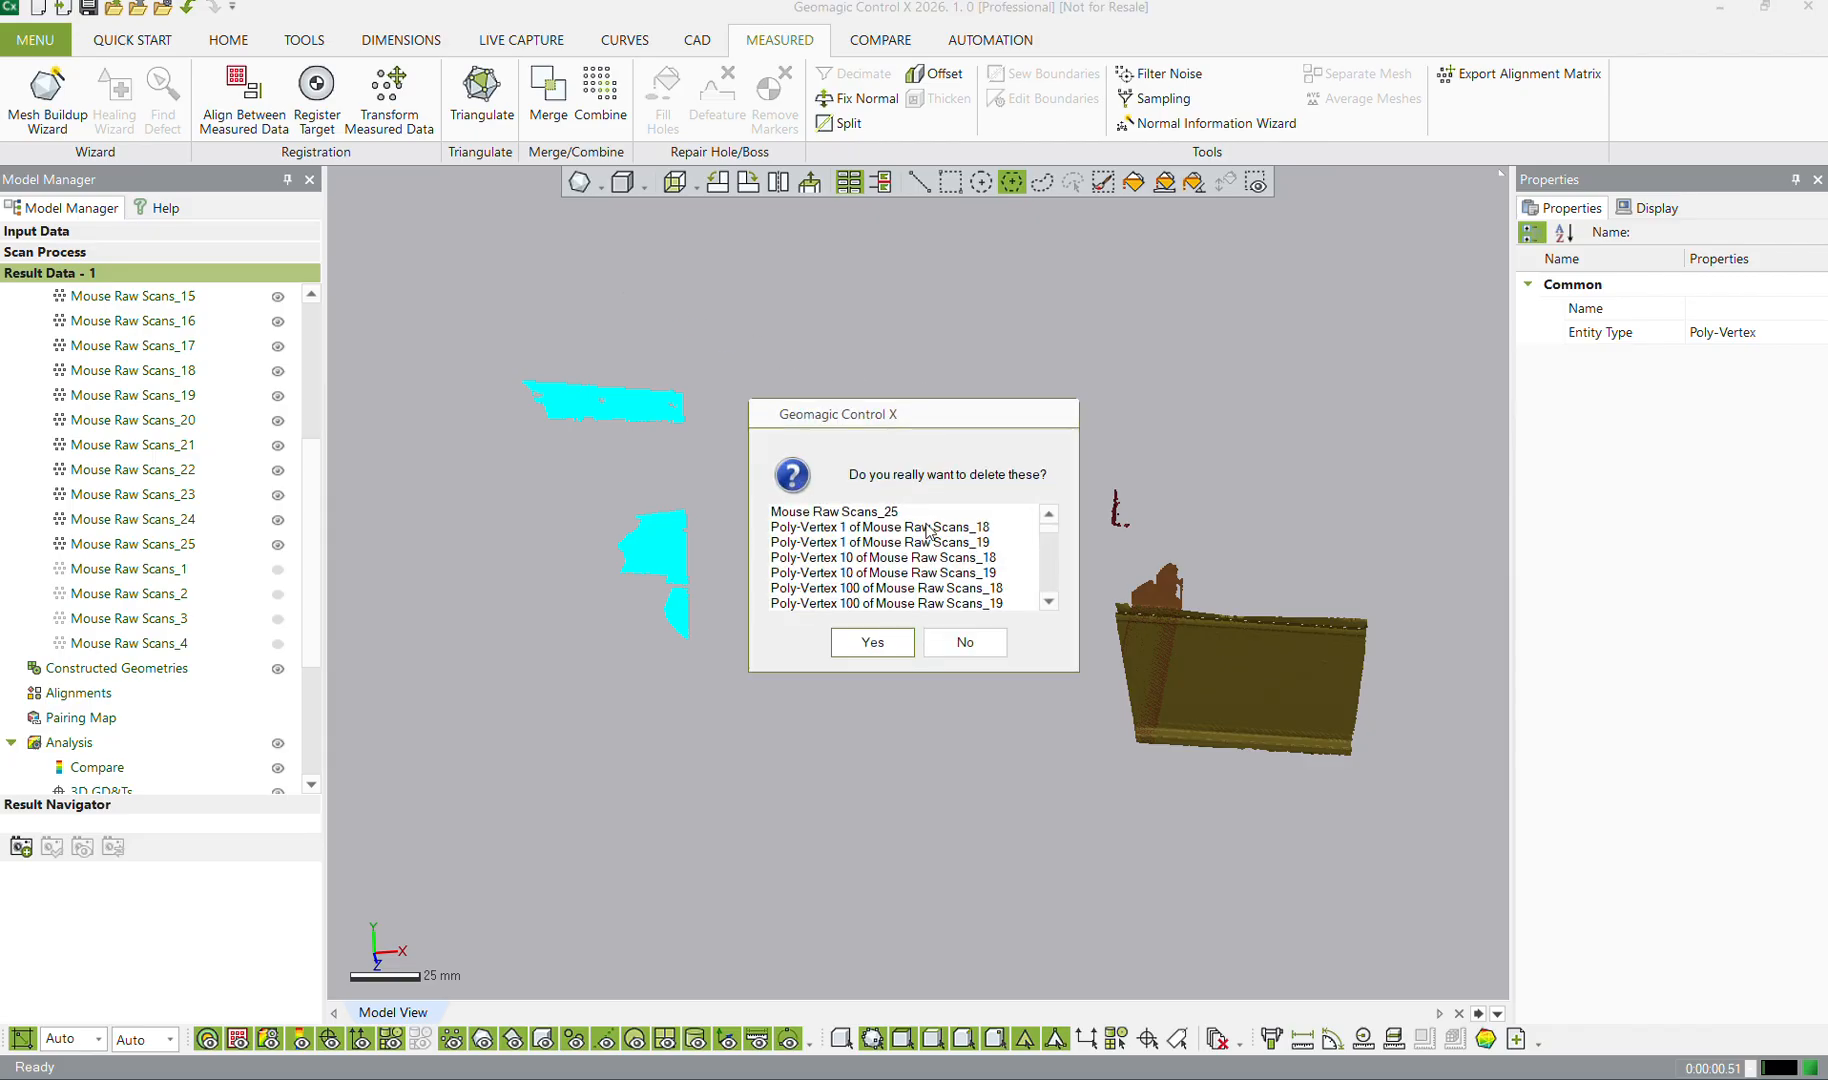
pyautogui.click(872, 642)
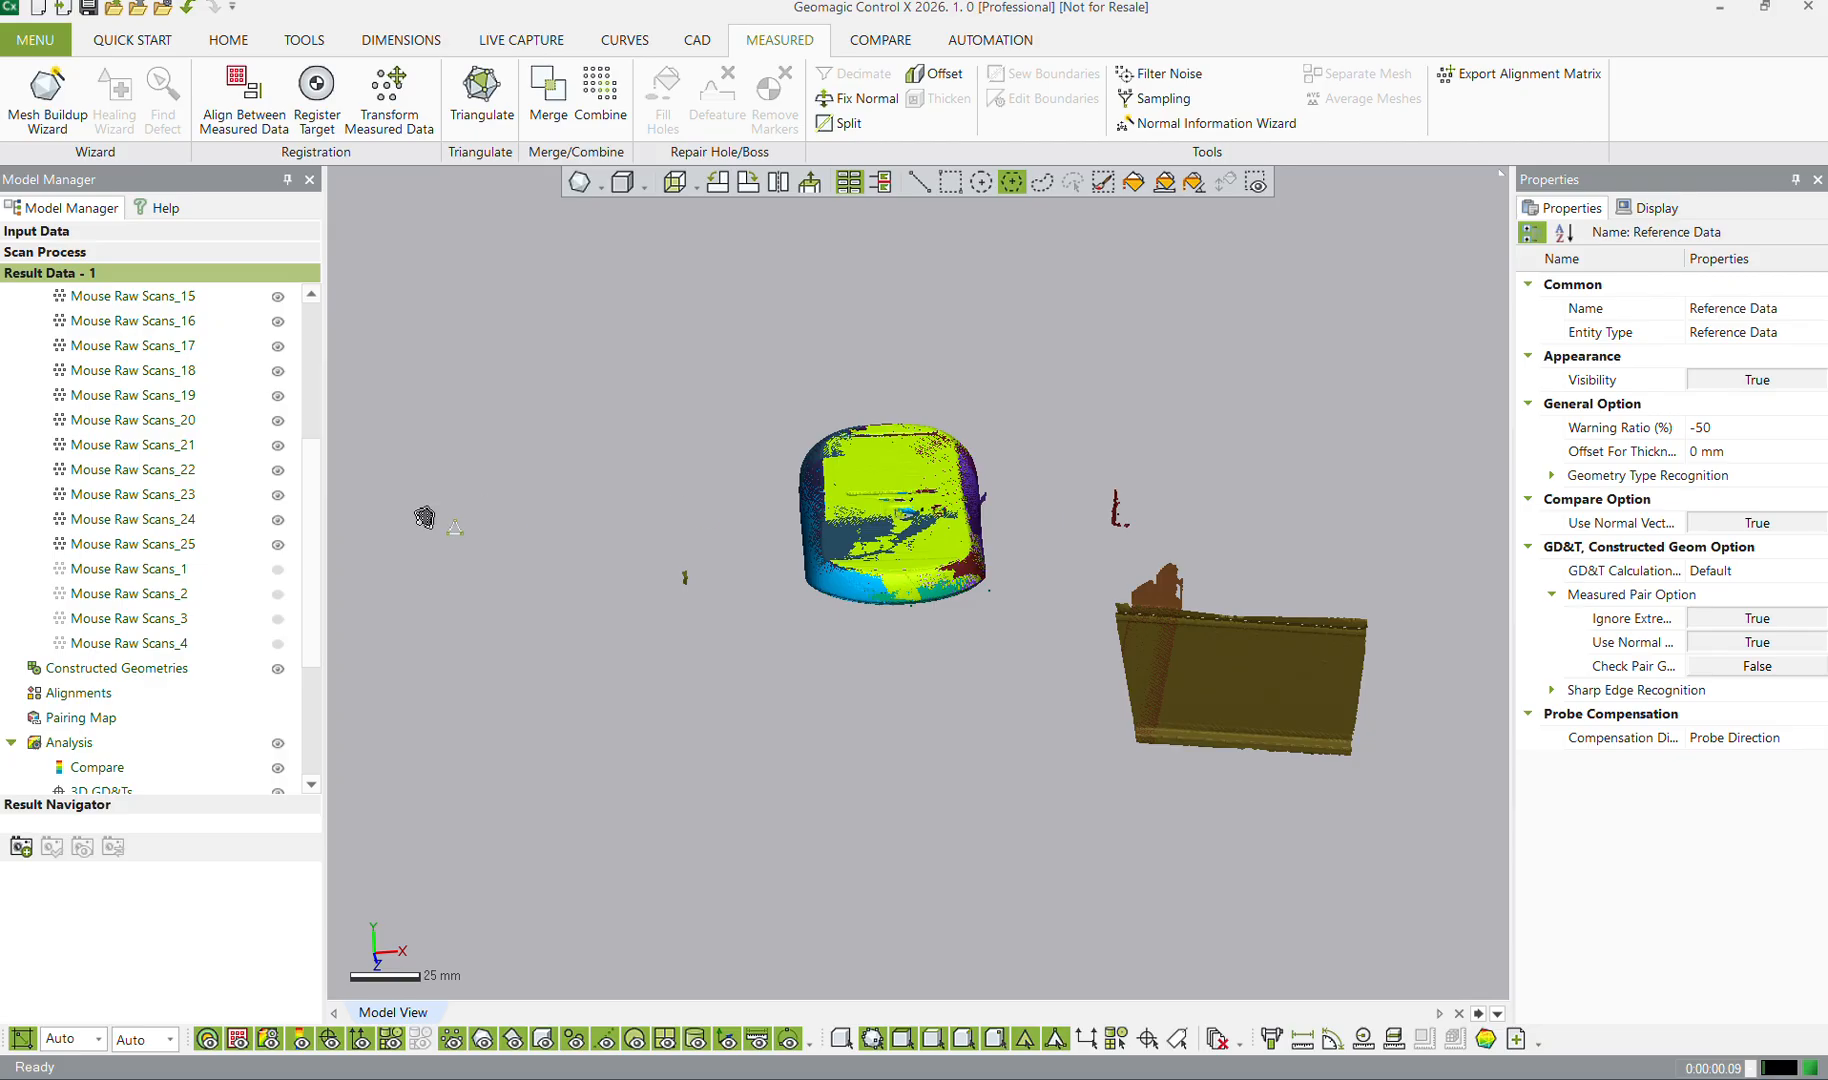
# Outline the remaining background fragments on both sides of the mouse in one polyline selection around it, and delete the selected points
pyautogui.click(1062, 461)
pyautogui.click(1094, 800)
pyautogui.click(1433, 818)
pyautogui.click(1228, 418)
pyautogui.click(958, 395)
pyautogui.click(826, 306)
pyautogui.click(540, 350)
pyautogui.click(559, 646)
pyautogui.click(756, 694)
pyautogui.doubleClick(990, 424)
pyautogui.press('Delete')
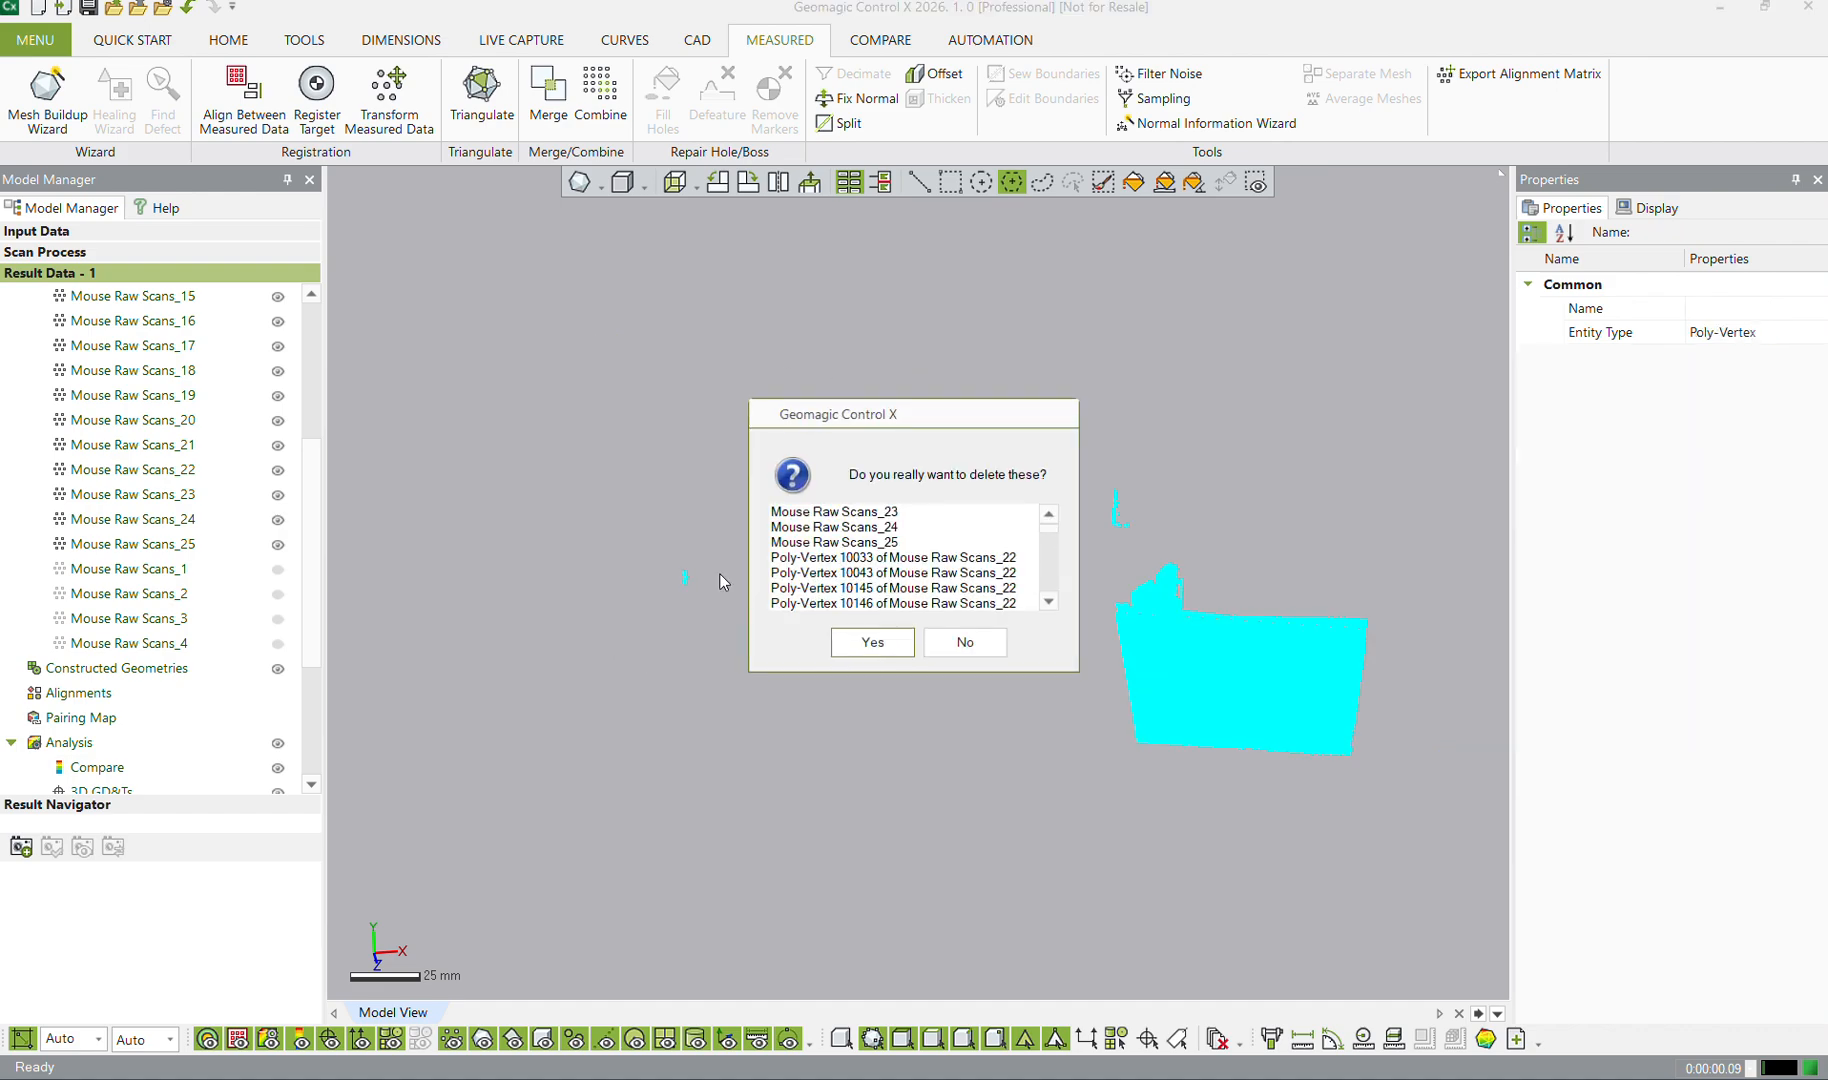
pyautogui.click(864, 642)
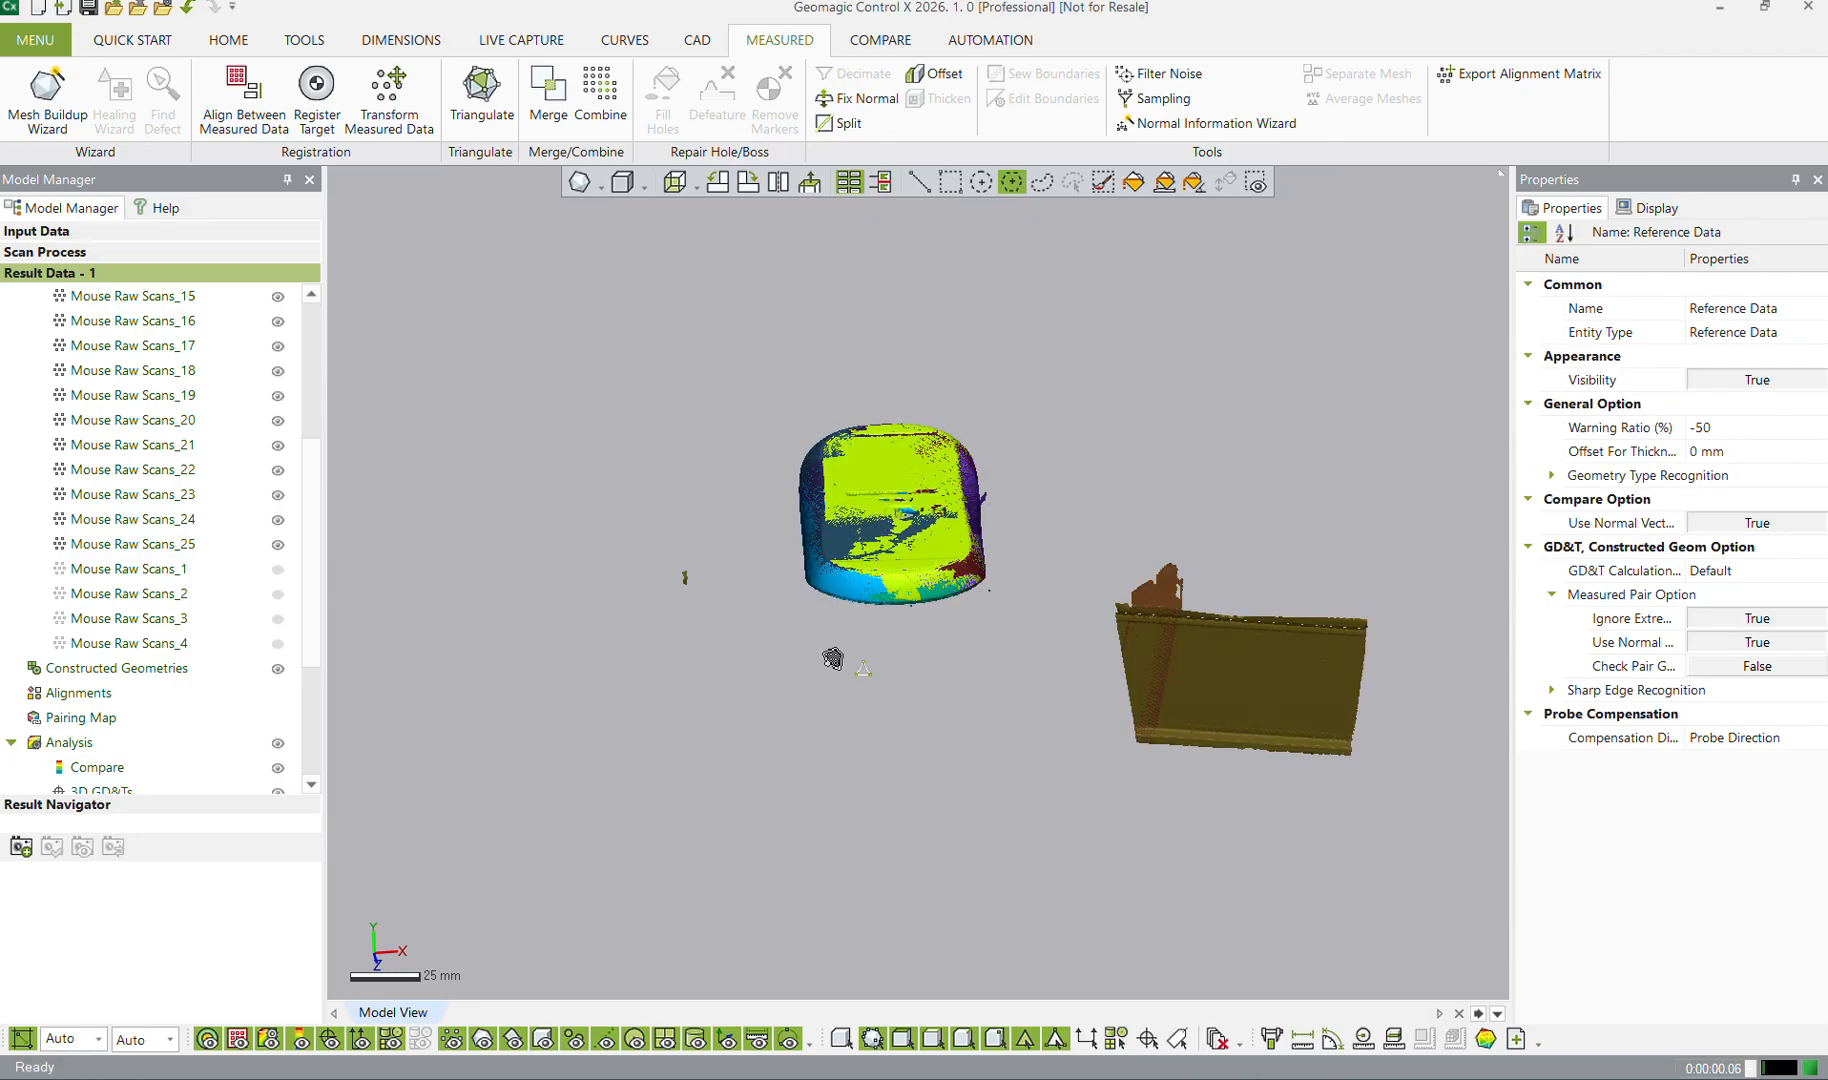
# Outline the tiny isolated fragment beside the mouse with polyline selection and delete it
pyautogui.click(627, 541)
pyautogui.click(680, 657)
pyautogui.click(775, 616)
pyautogui.doubleClick(727, 500)
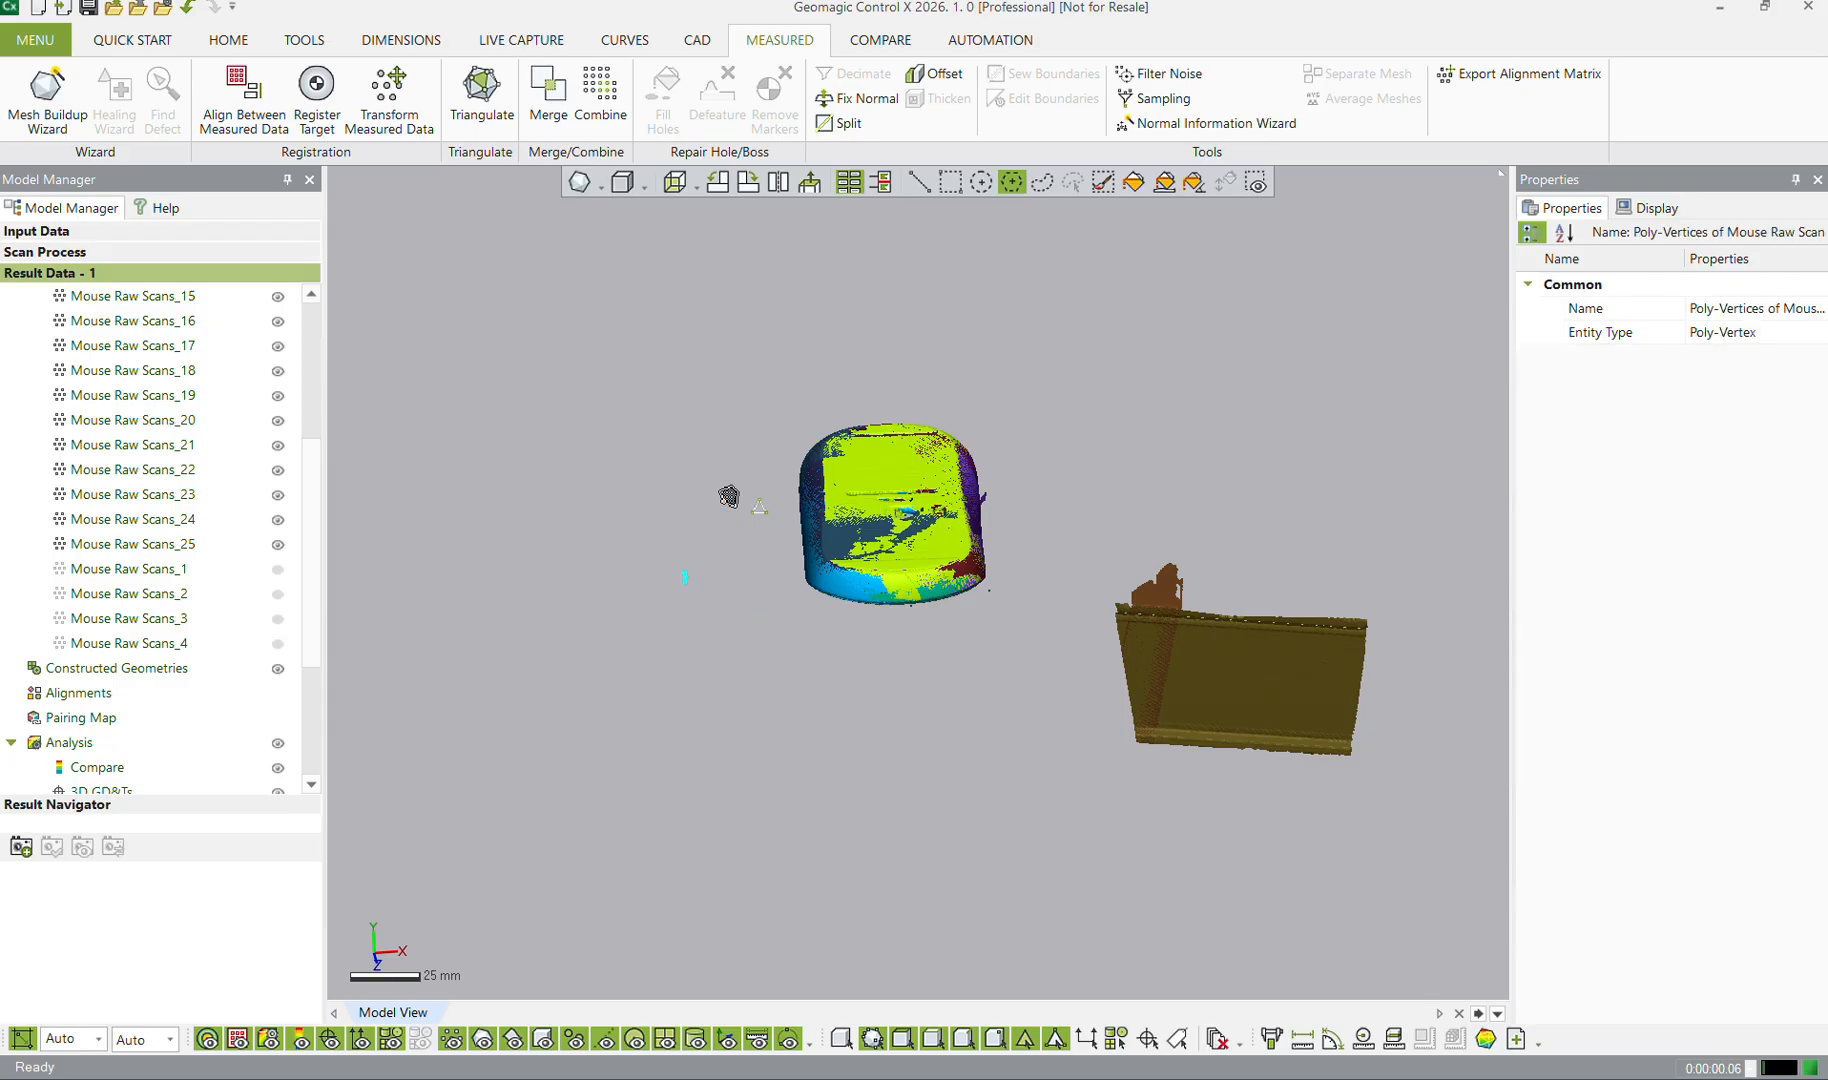
pyautogui.press('Delete')
pyautogui.click(865, 640)
# Outline the brown plate remnant beside the mouse and delete Mouse Raw Scans_23 and Mouse Raw Scans_24
pyautogui.click(1053, 511)
pyautogui.click(1086, 853)
pyautogui.click(1401, 833)
pyautogui.click(1446, 643)
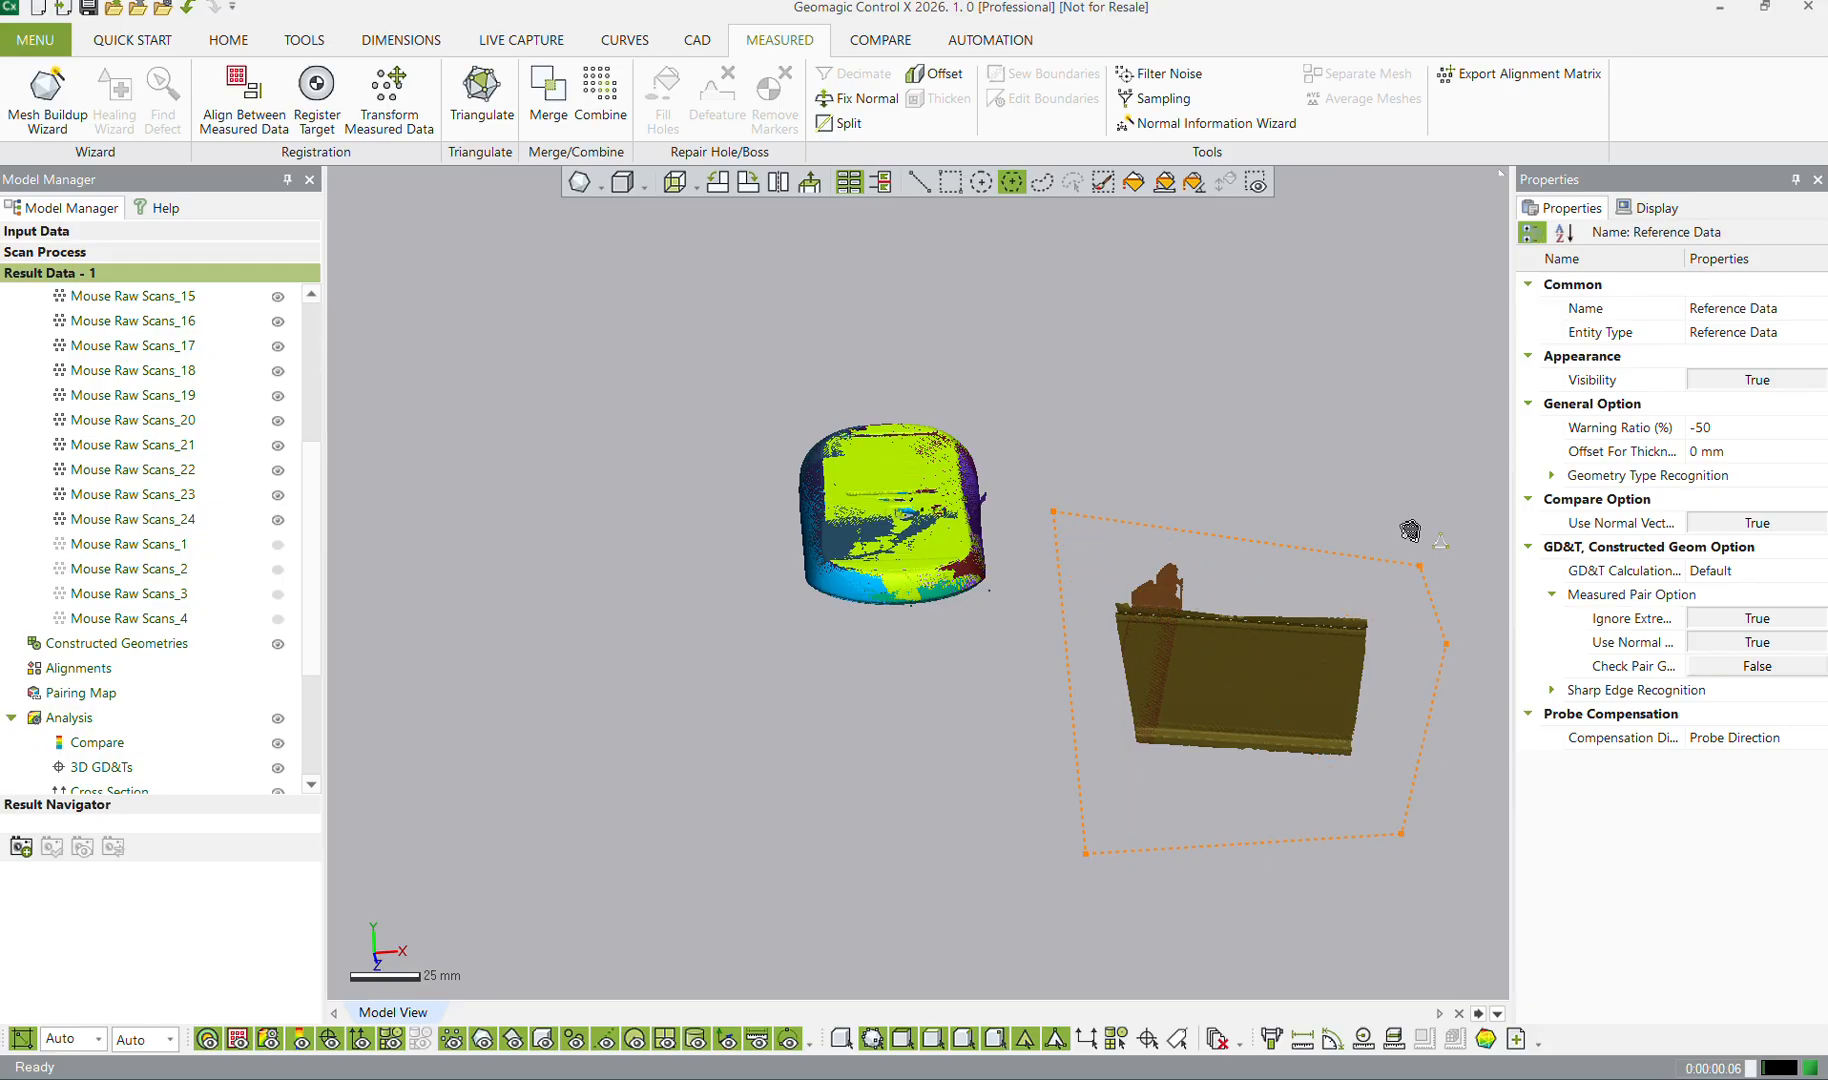
pyautogui.doubleClick(1390, 470)
pyautogui.press('Delete')
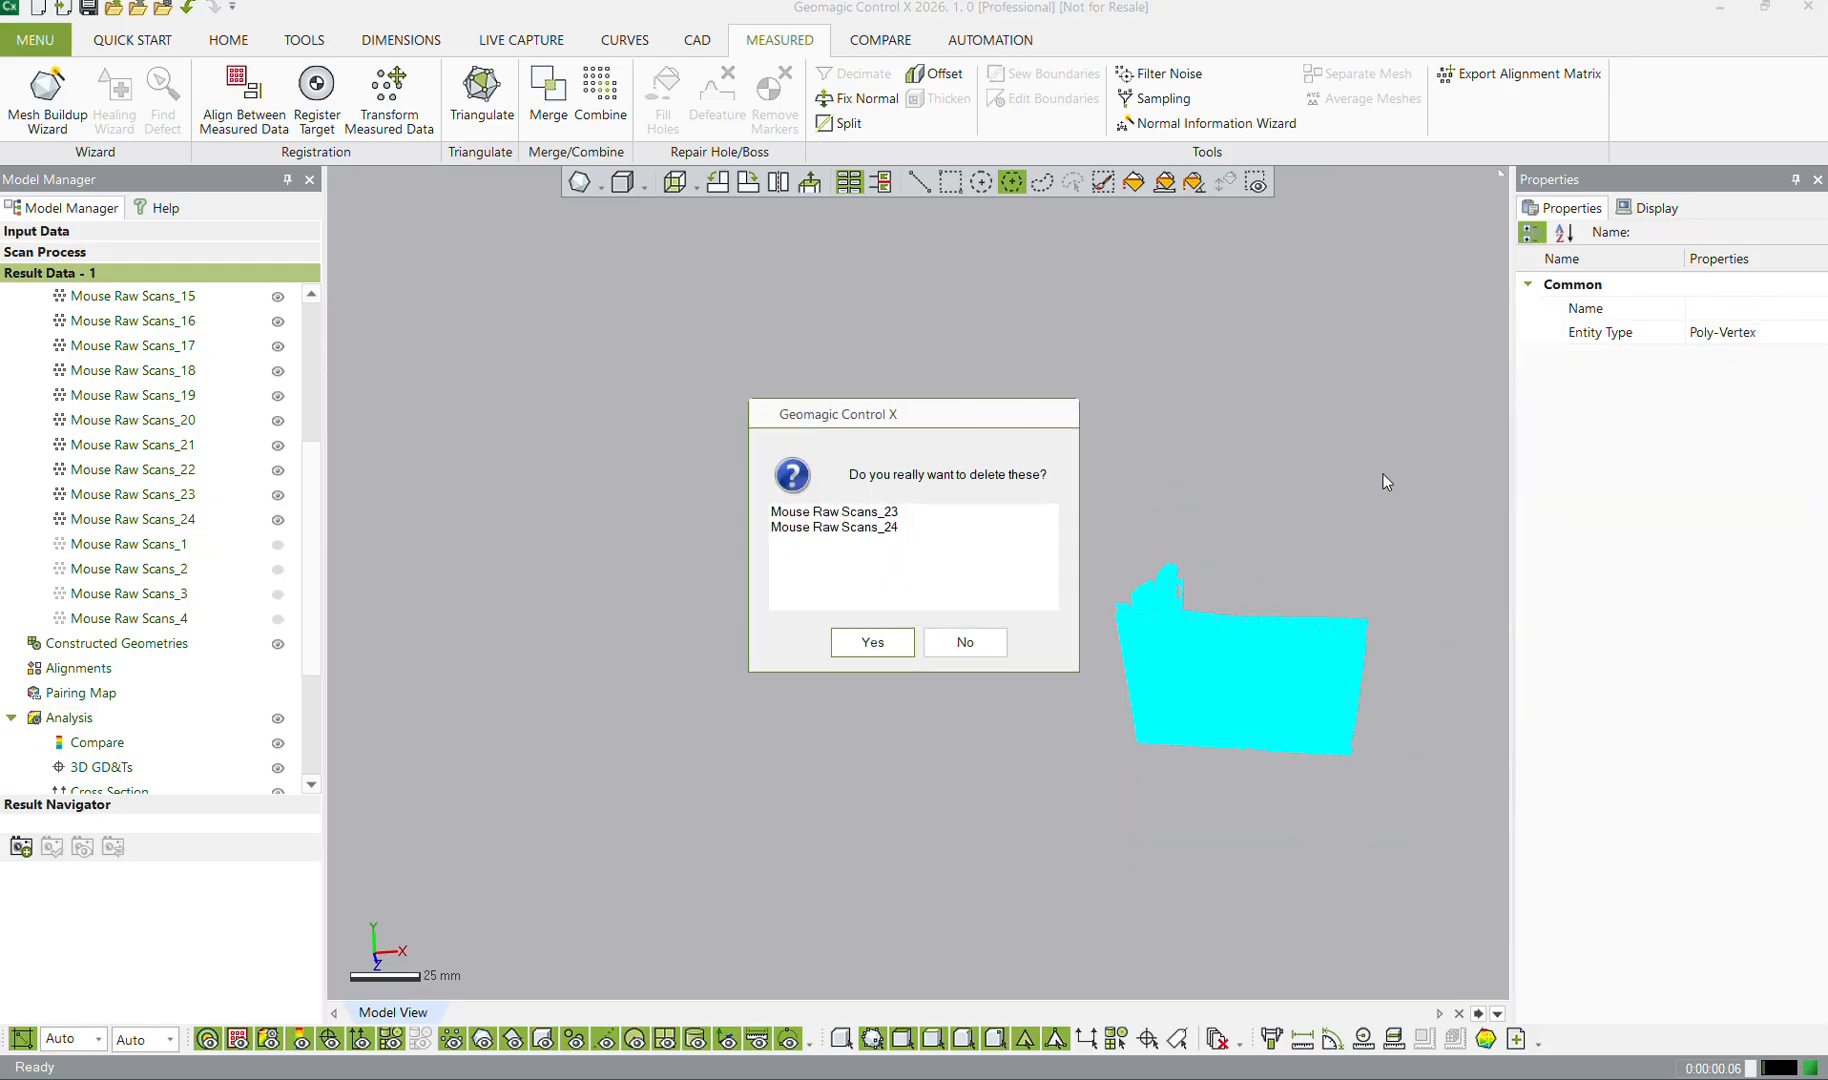
pyautogui.click(862, 640)
# Switch to line selection and examine the cleaned mouse scans from several sides for leftover background points
pyautogui.moveTo(898, 653); pyautogui.dragTo(1002, 502, button='right')
pyautogui.click(922, 185)
pyautogui.moveTo(1052, 684); pyautogui.dragTo(945, 400, button='right')
pyautogui.moveTo(954, 677); pyautogui.dragTo(965, 408, button='right')
pyautogui.moveTo(645, 595); pyautogui.dragTo(1032, 748, button='right')
pyautogui.scroll(5, 1032, 748)
pyautogui.moveTo(1005, 580); pyautogui.dragTo(878, 705, button='right')
pyautogui.moveTo(1038, 758); pyautogui.dragTo(1021, 587, button='right')
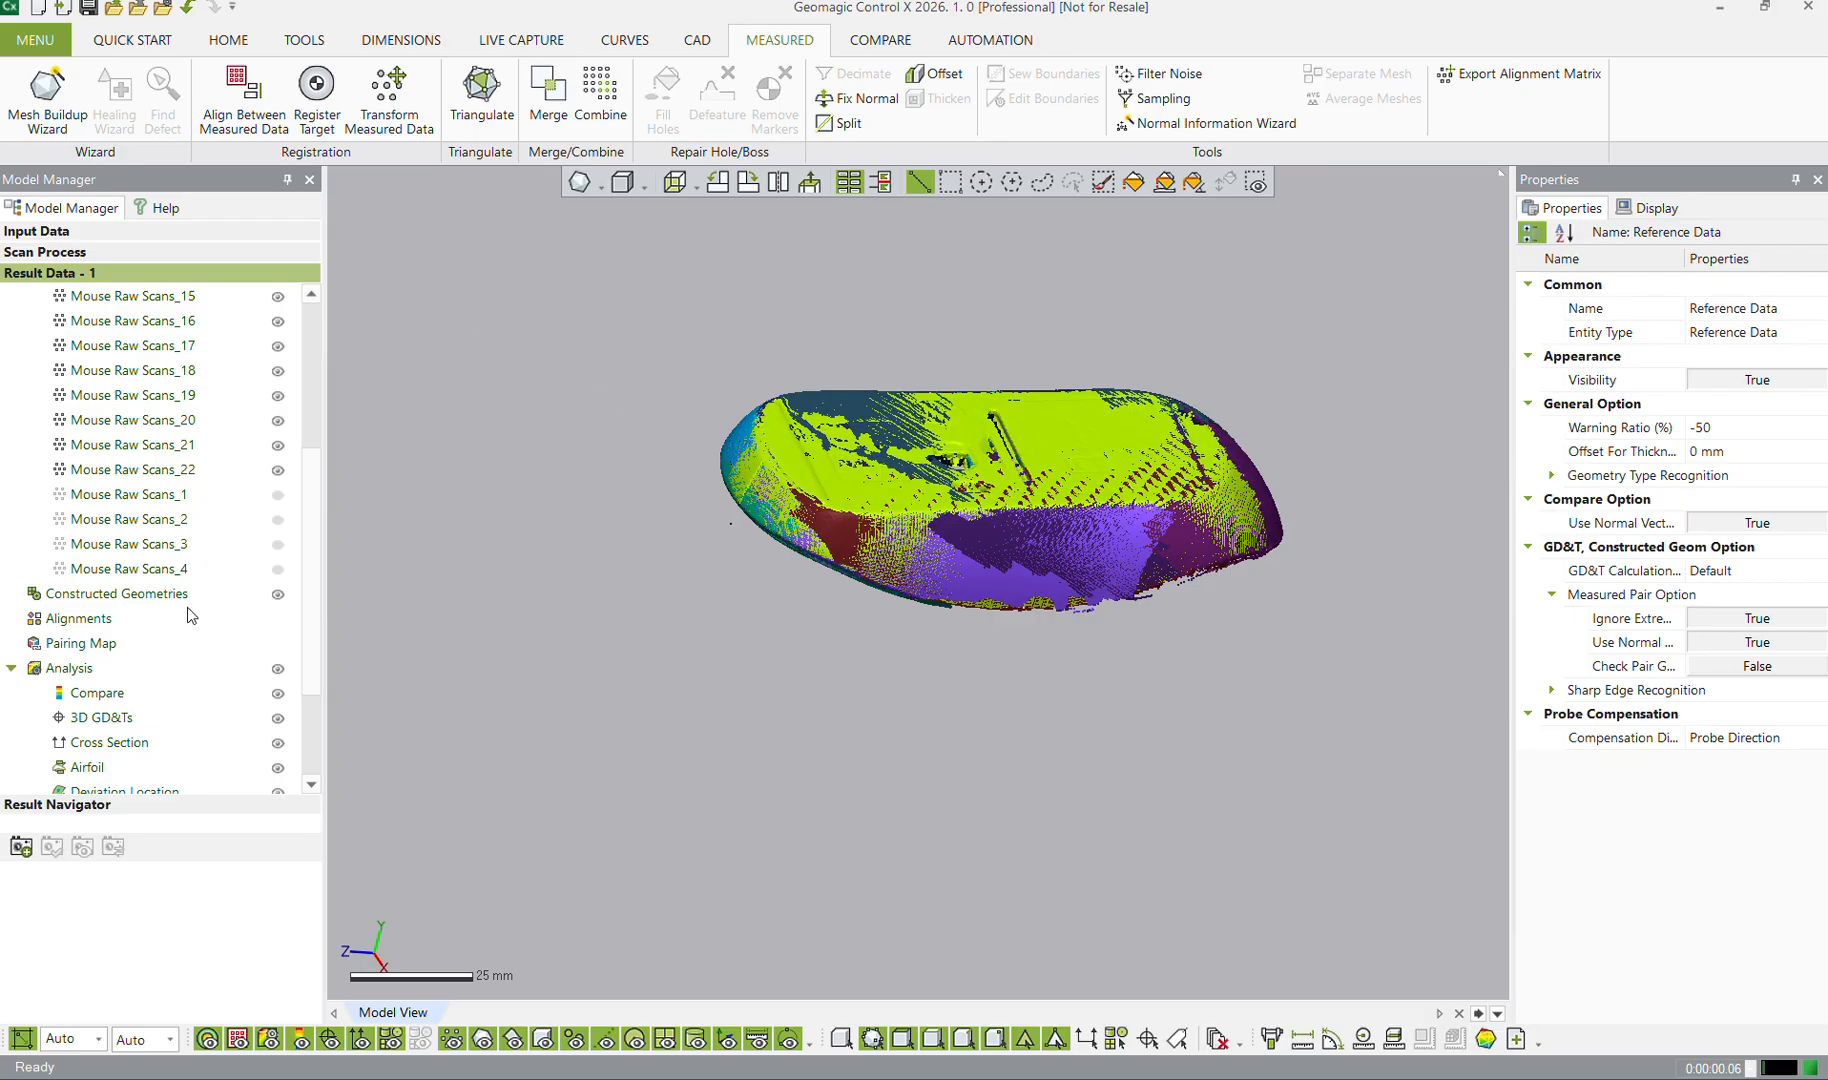
# Combine Mouse Raw Scans_13 through Mouse Raw Scans_22 into one point cloud with Remove Overlap Region enabled
pyautogui.rightClick(206, 420)
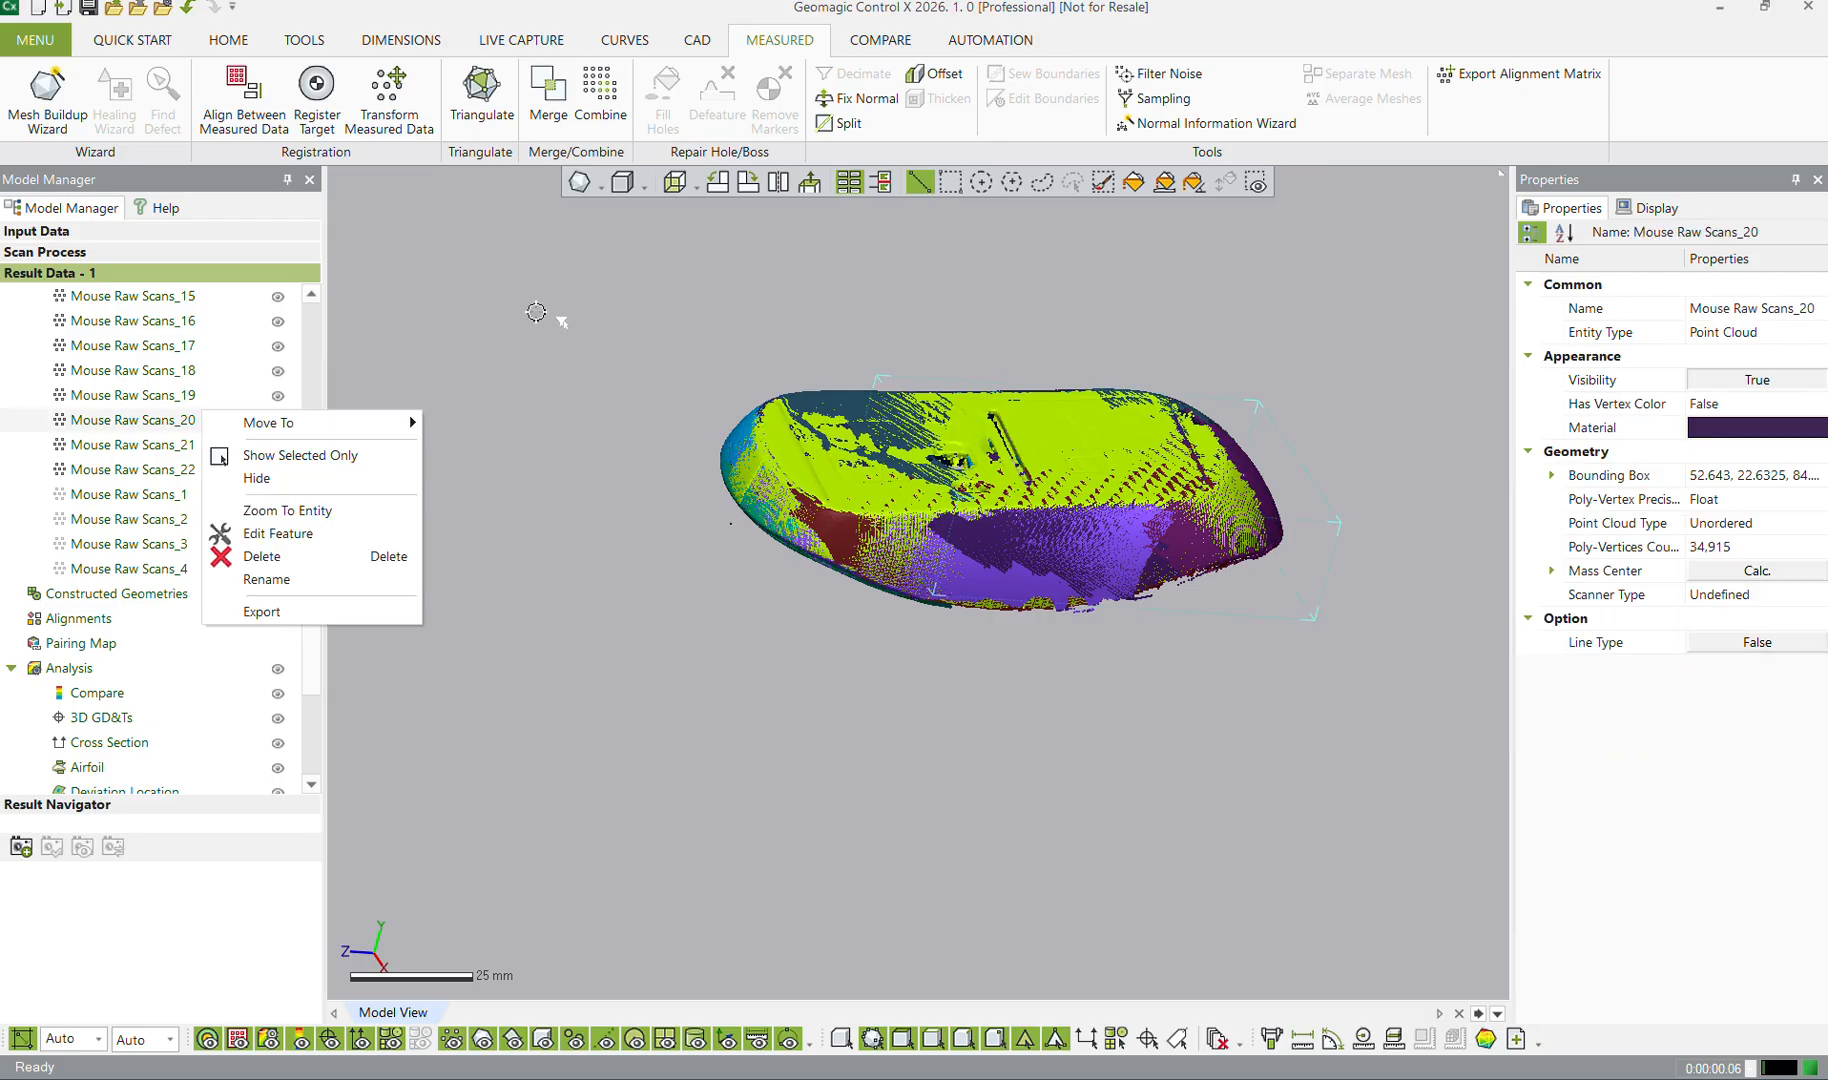
pyautogui.click(617, 346)
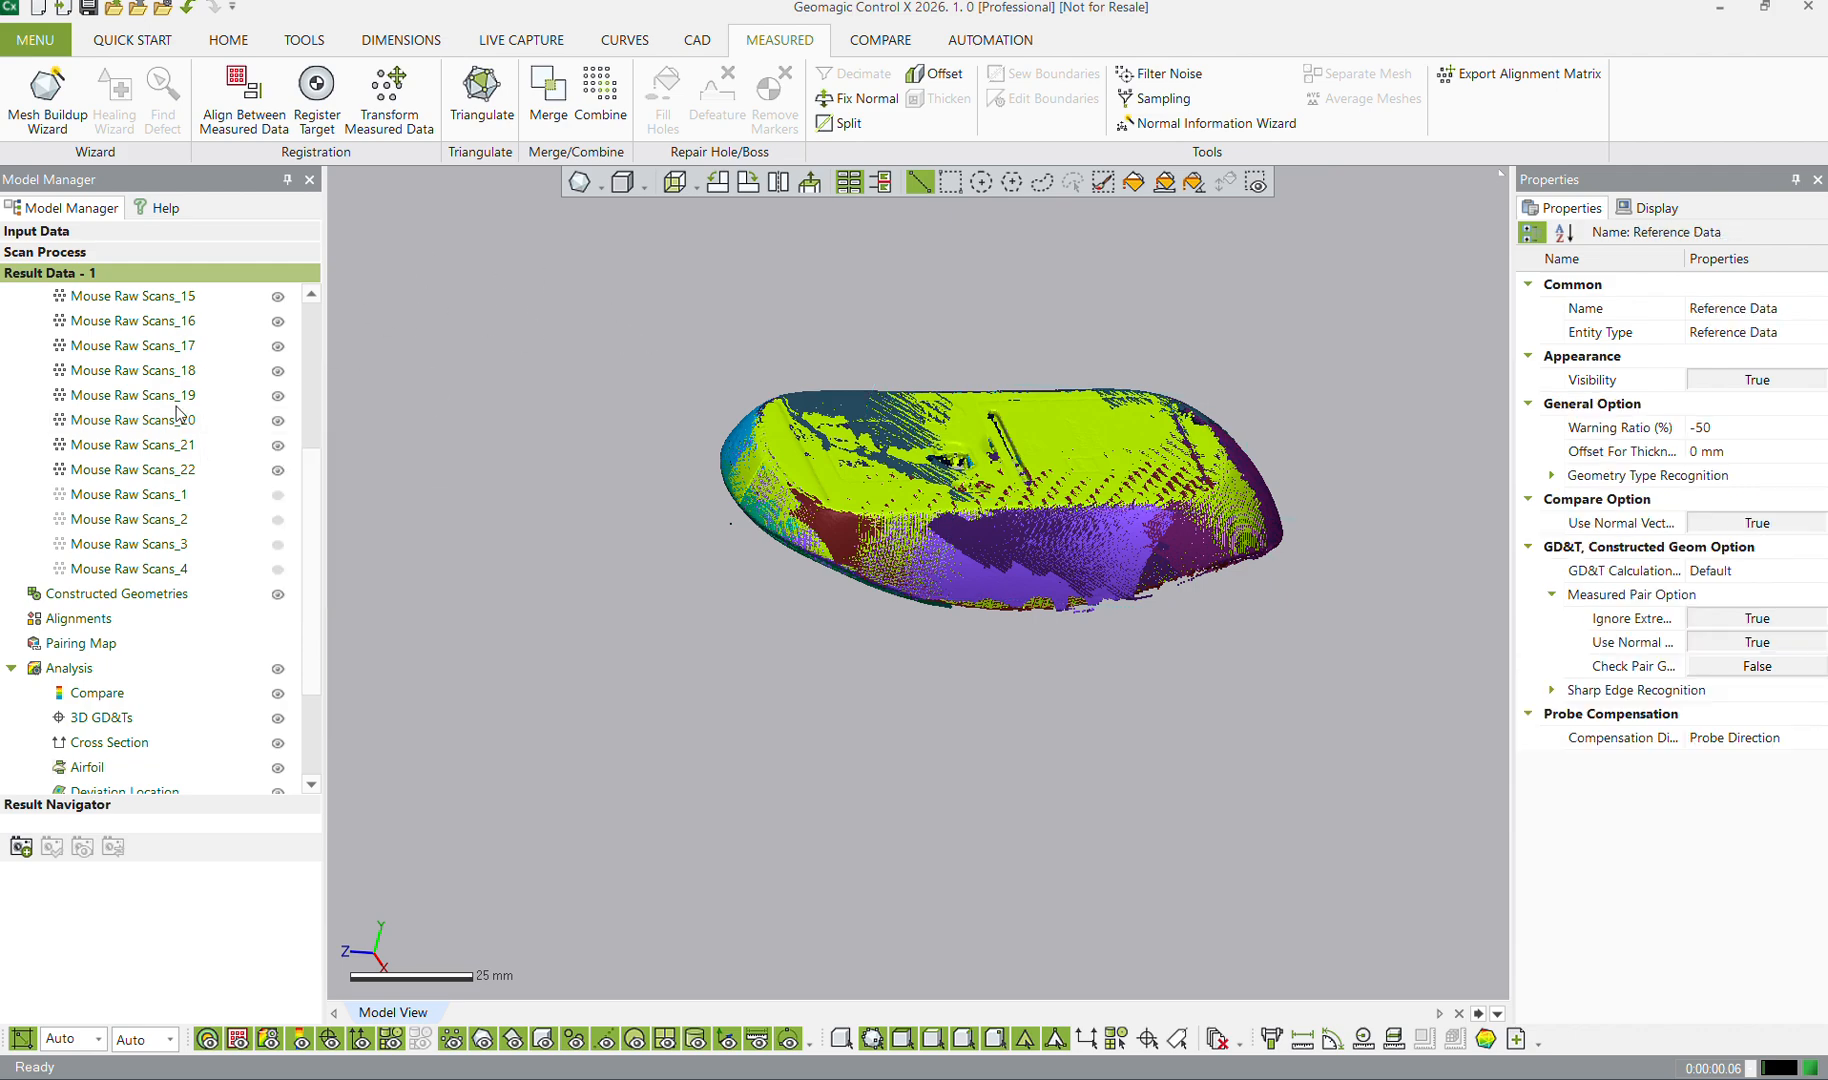
pyautogui.click(163, 467)
pyautogui.scroll(3, 172, 443)
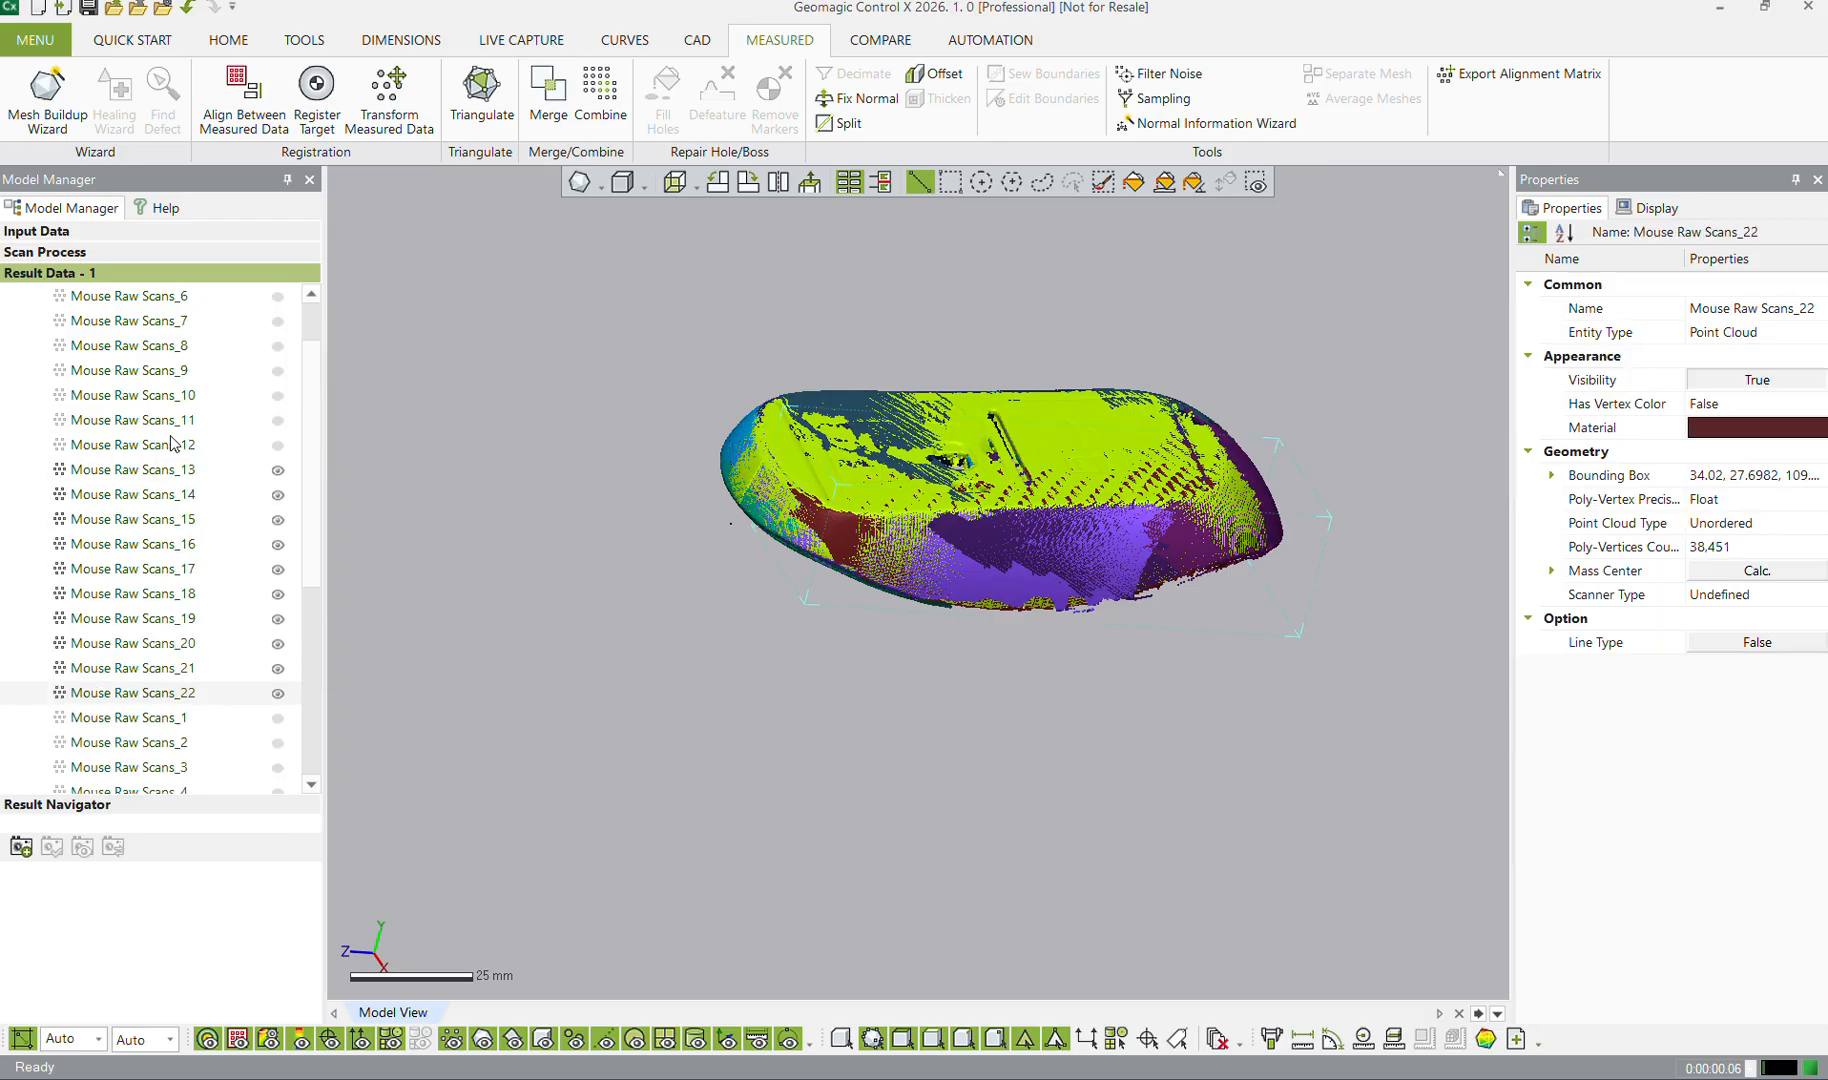
pyautogui.scroll(1, 172, 443)
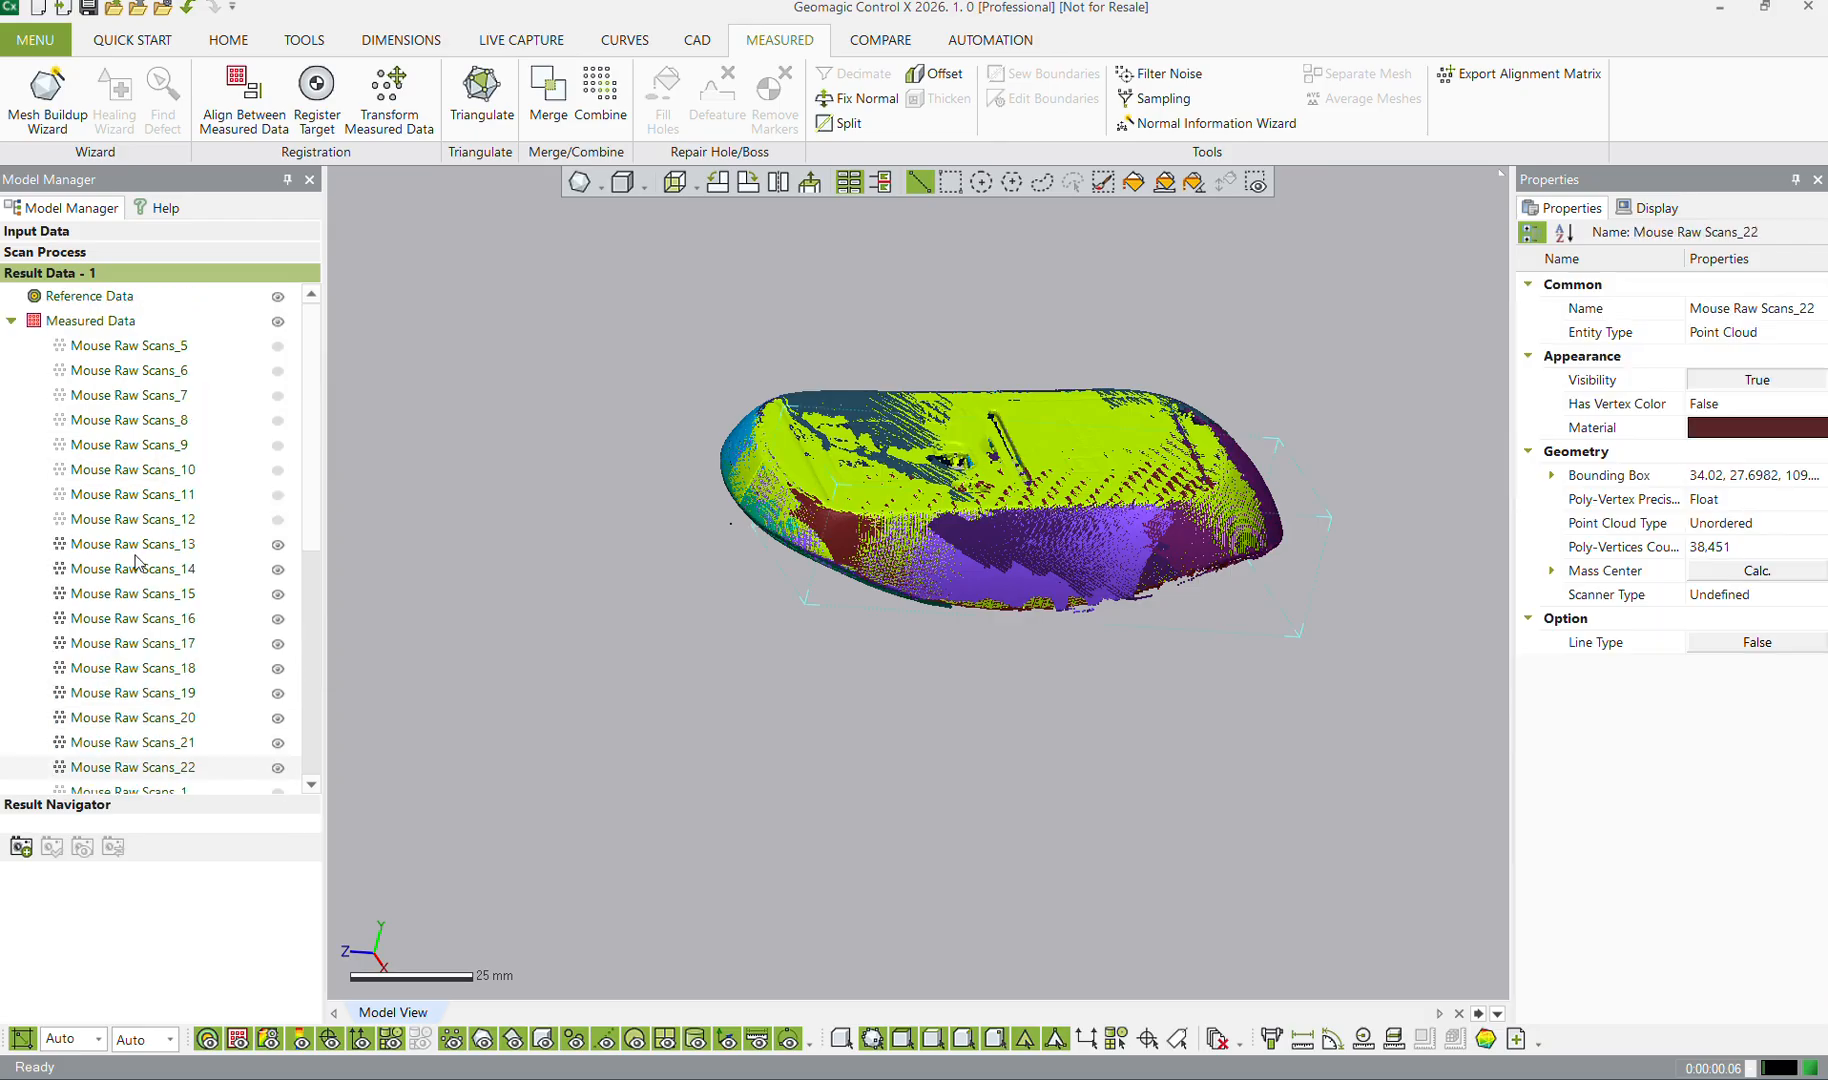
pyautogui.keyDown('shift'); pyautogui.click(139, 549); pyautogui.keyUp('shift')
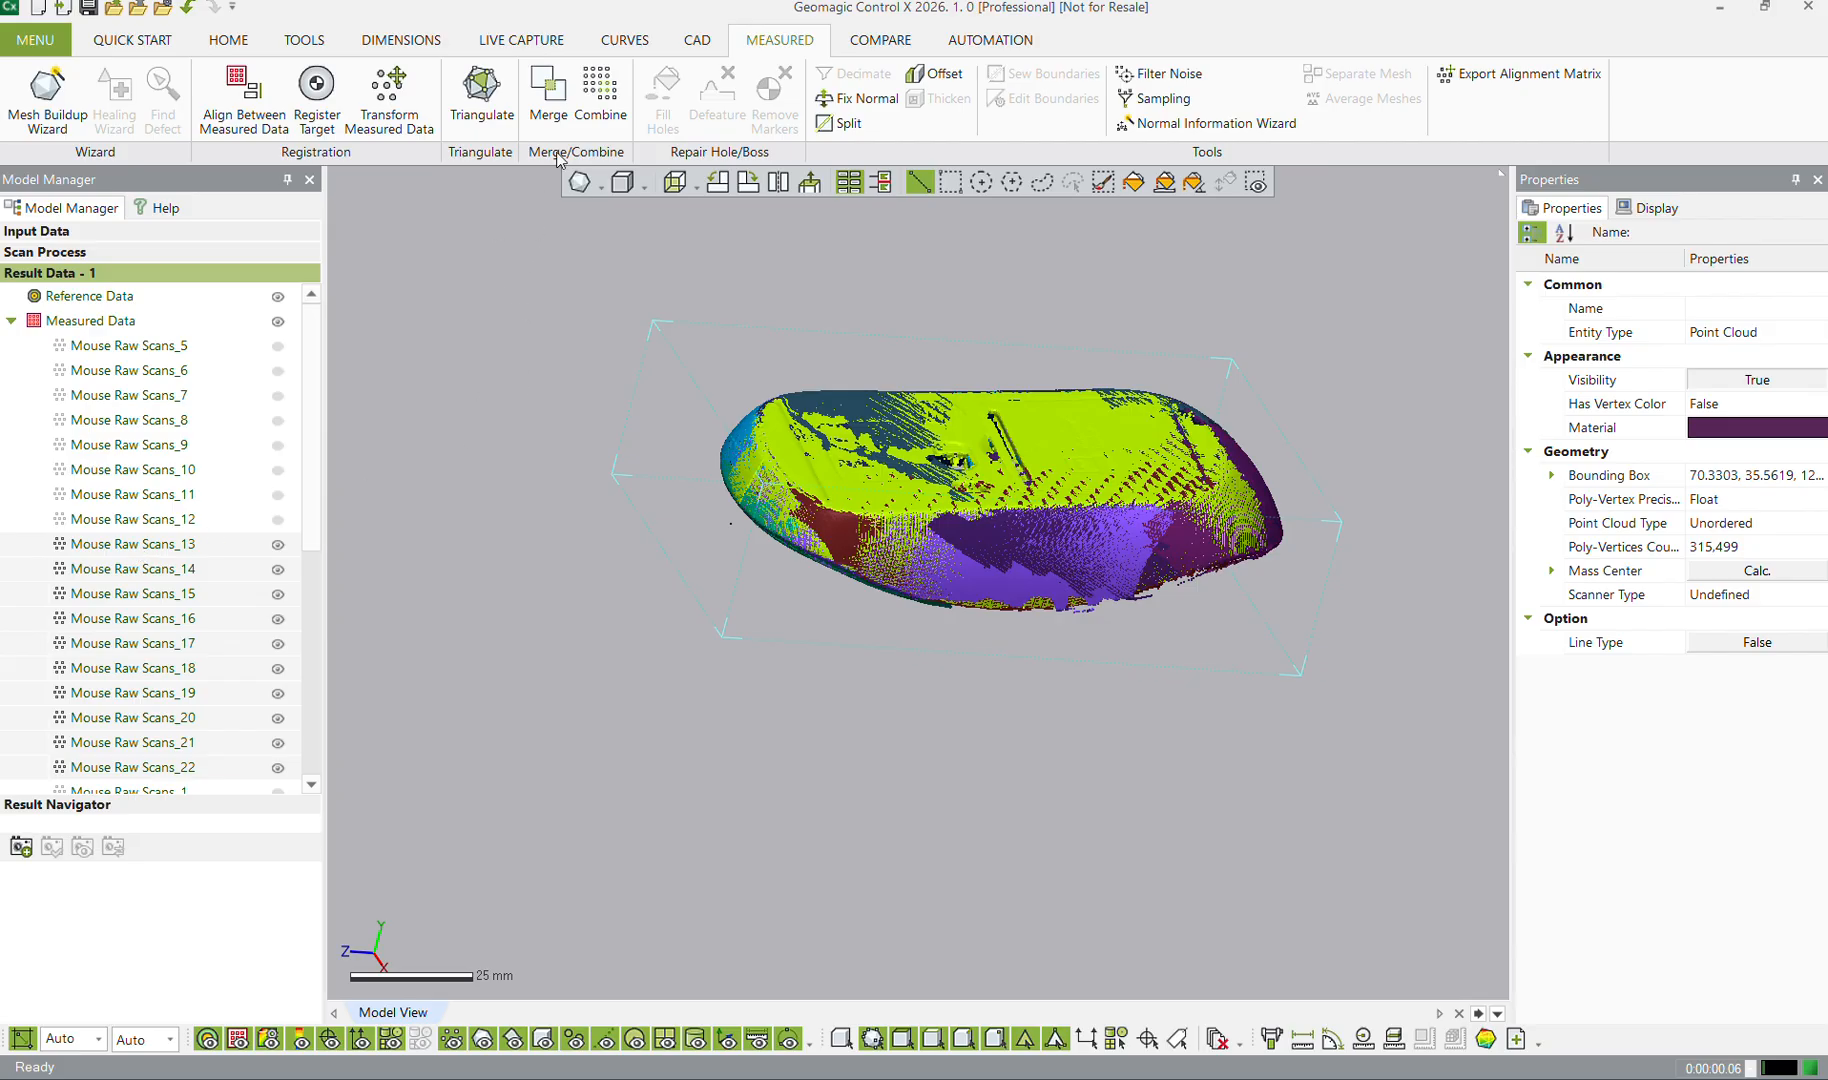
pyautogui.click(600, 93)
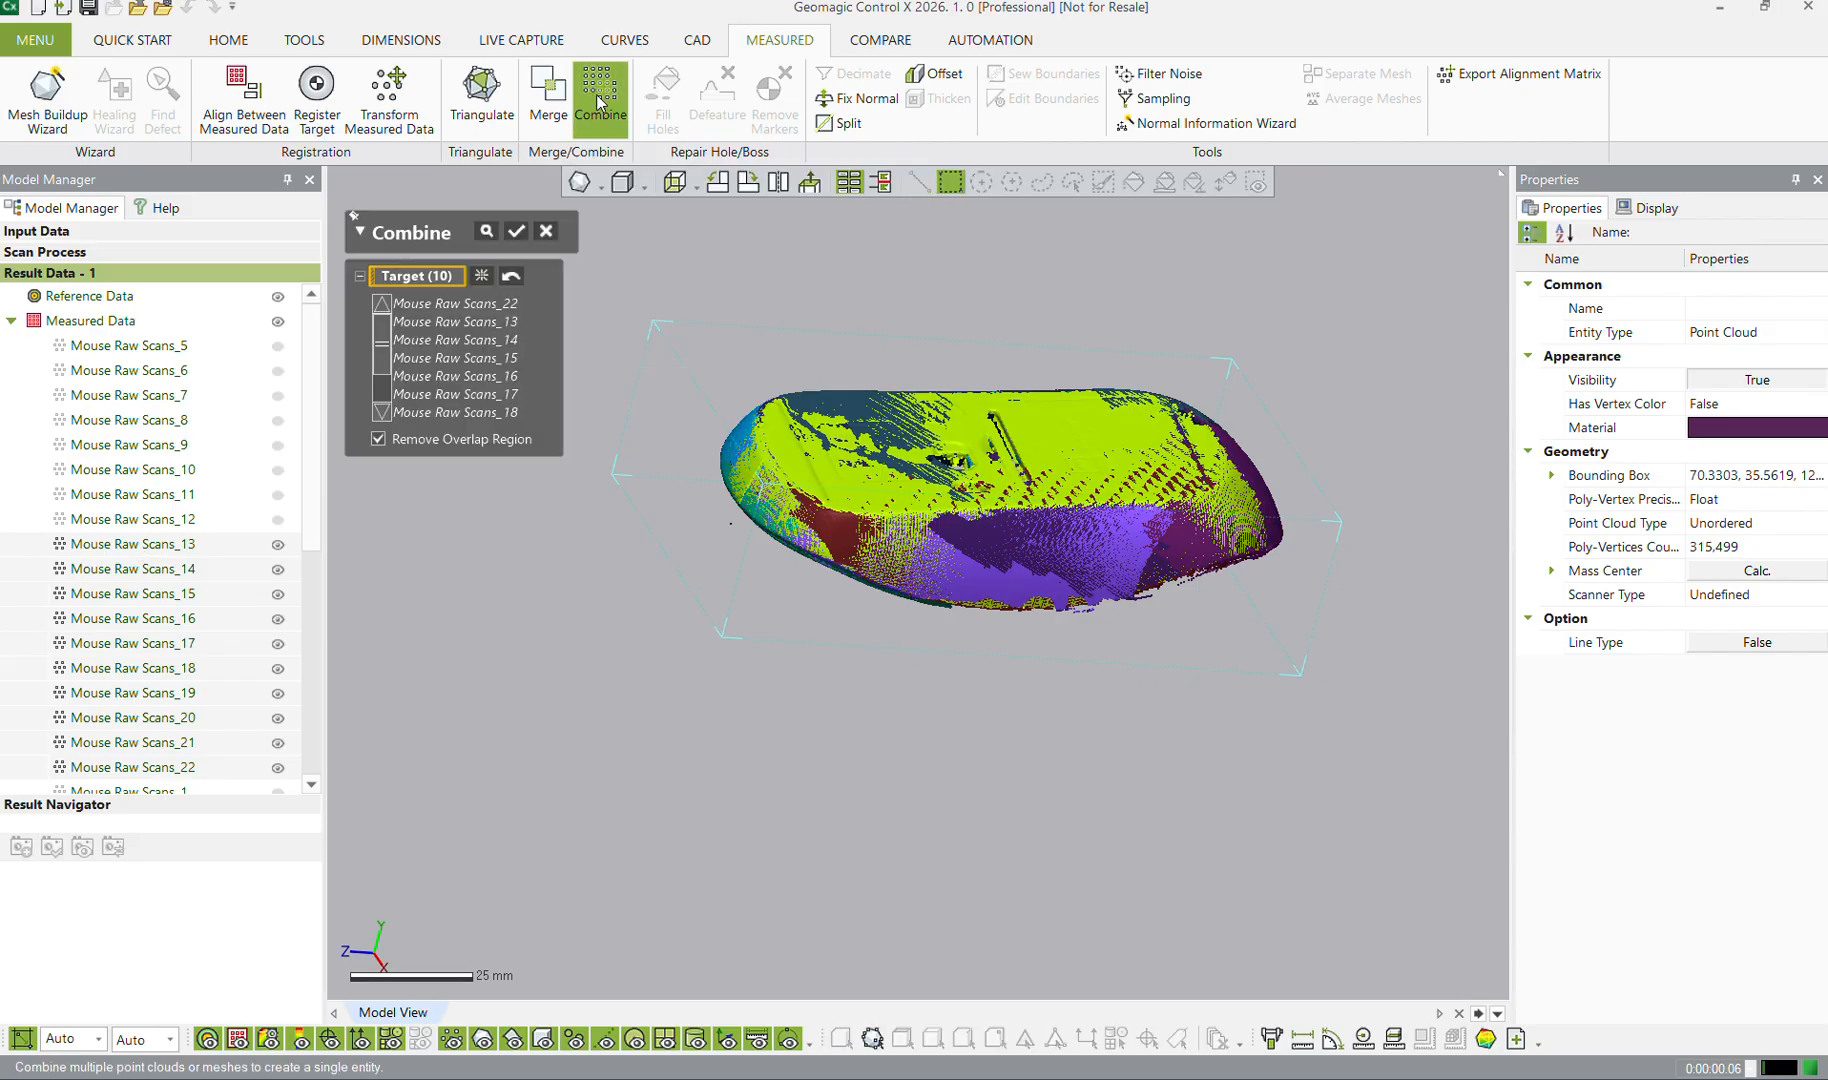
pyautogui.click(517, 236)
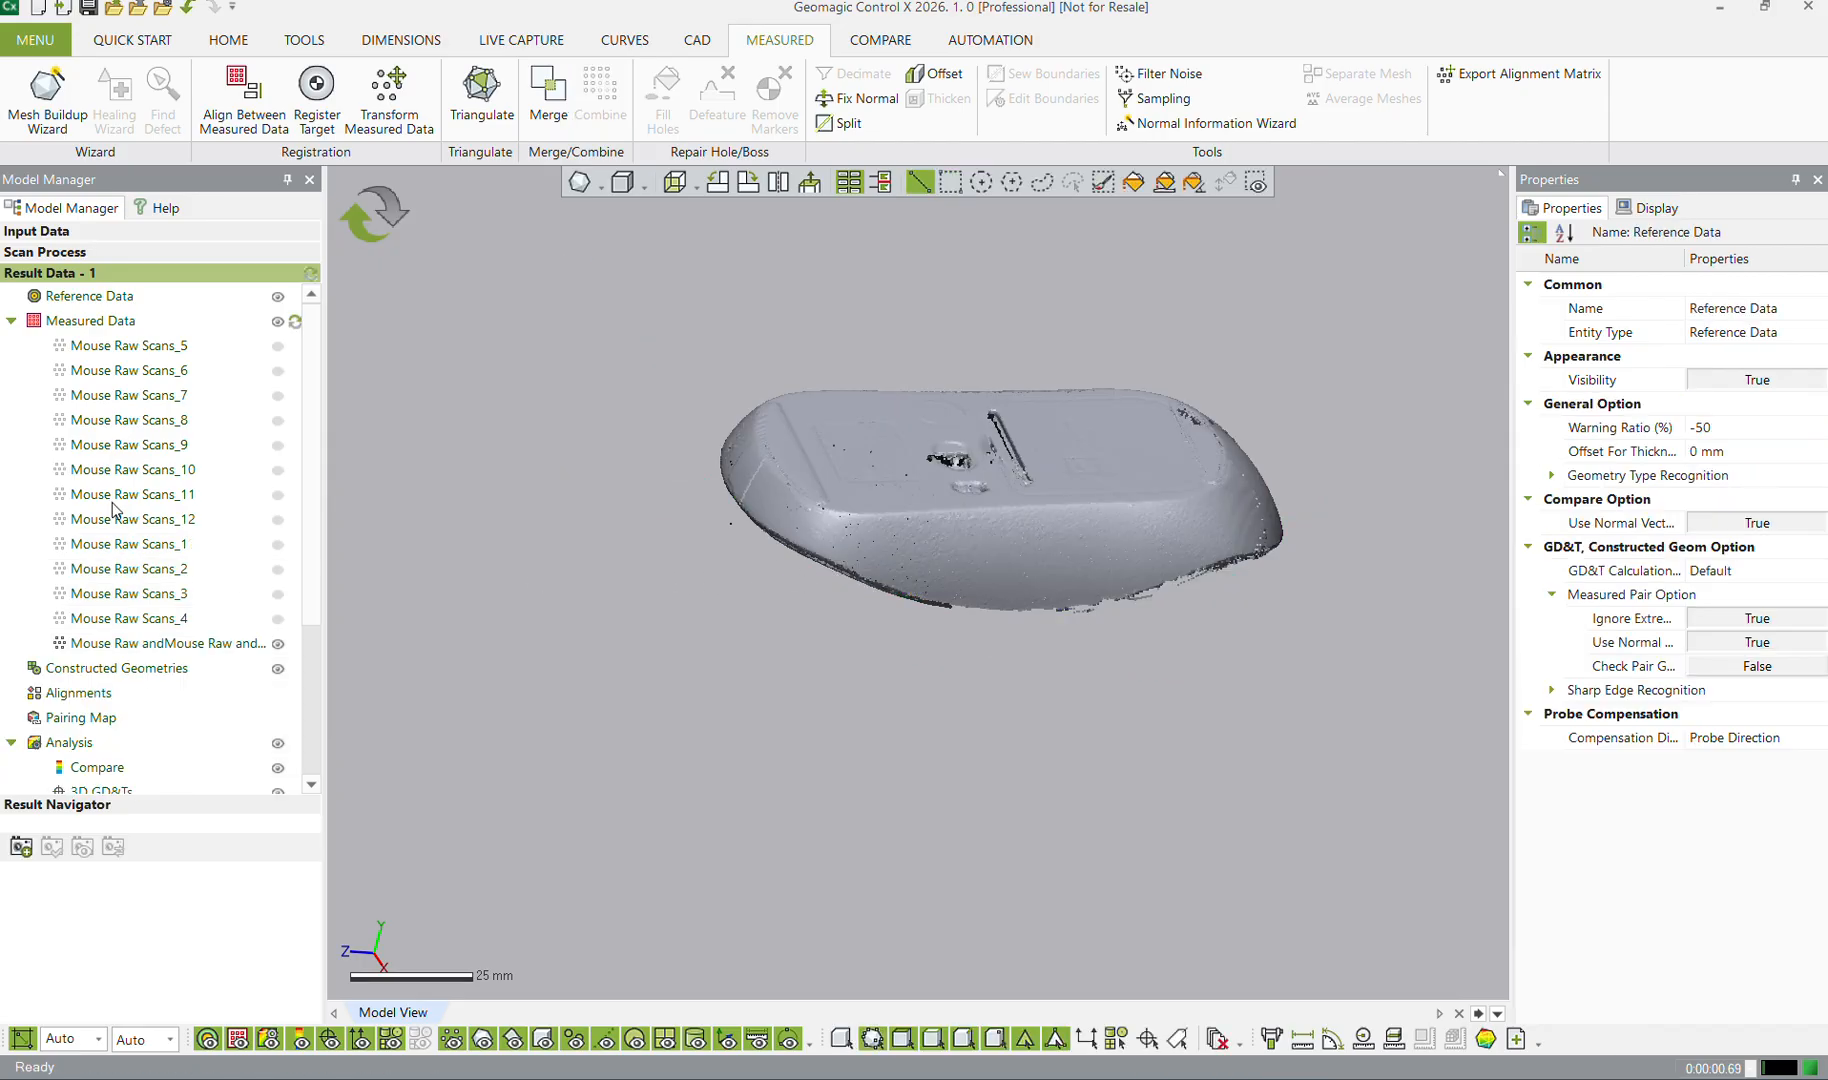
# Hide the combined point cloud and show Mouse Raw Scans_1 through Mouse Raw Scans_12
pyautogui.click(203, 645)
pyautogui.moveTo(978, 675); pyautogui.dragTo(704, 817, button='right')
pyautogui.click(278, 643)
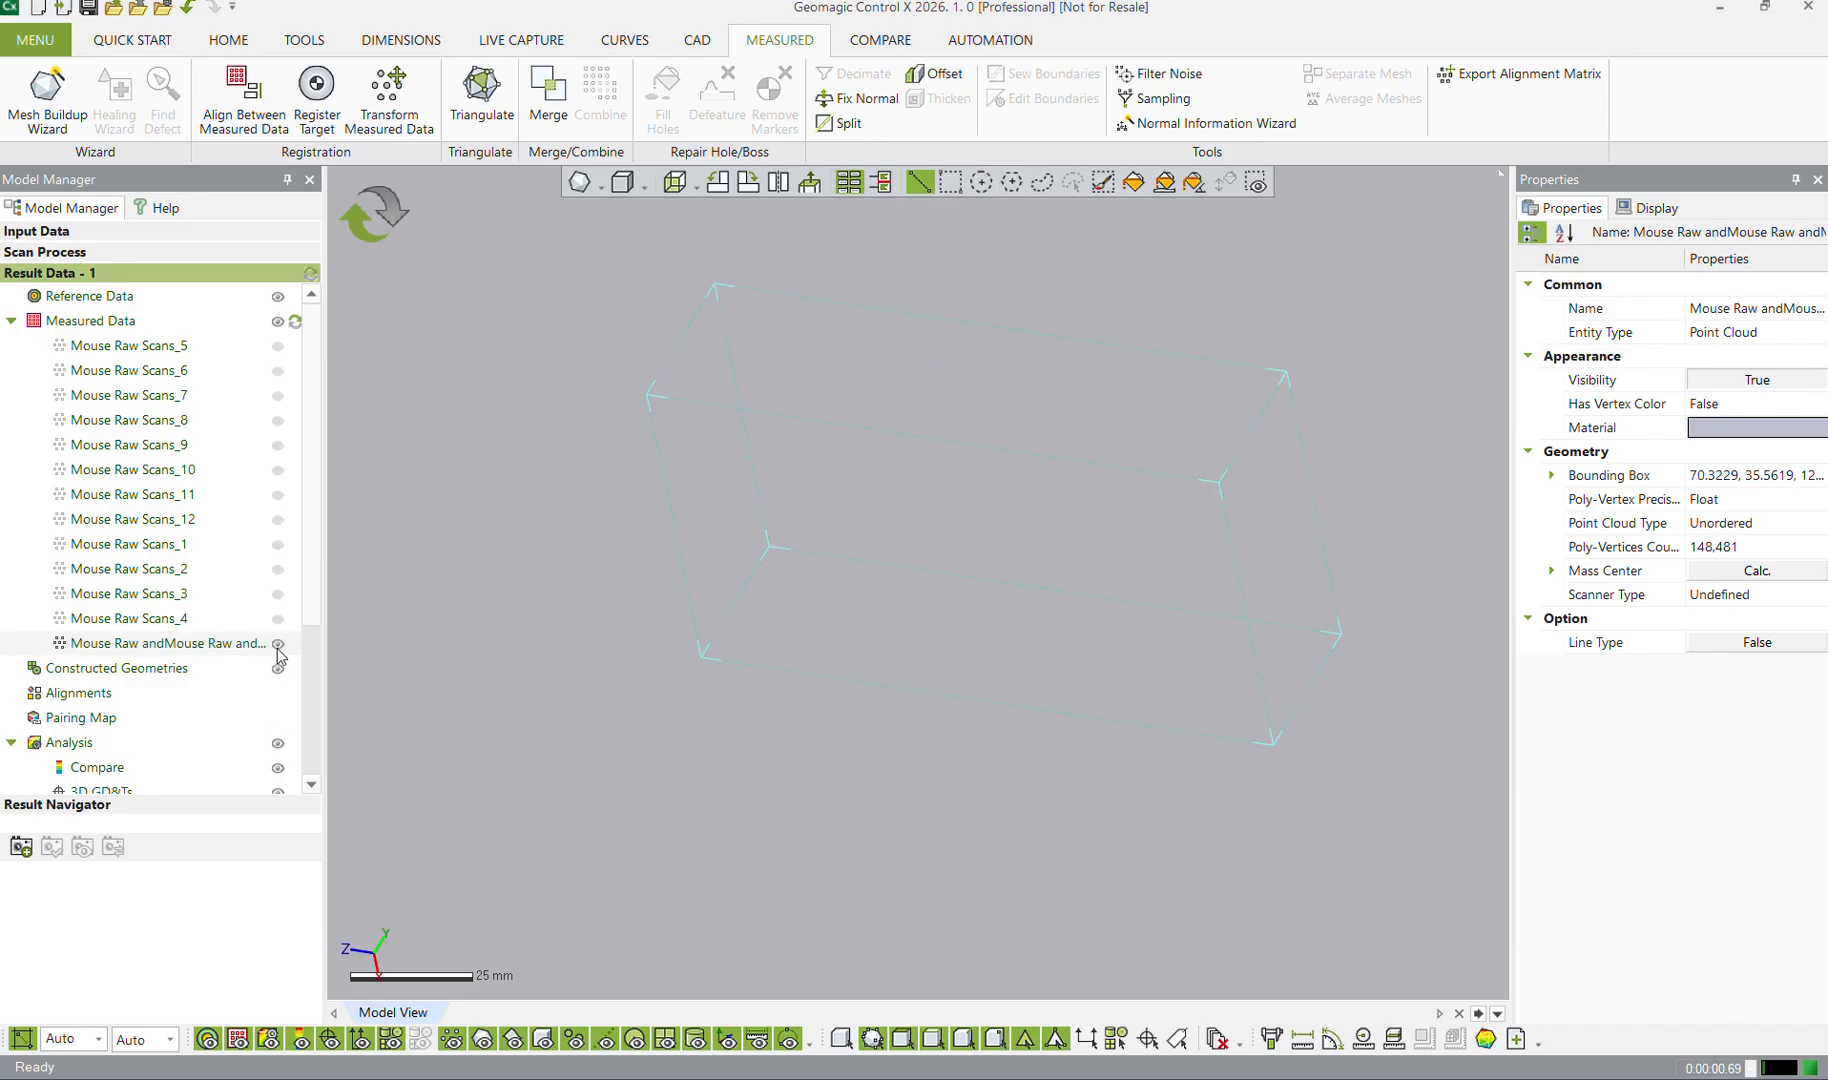
pyautogui.click(278, 620)
pyautogui.moveTo(277, 620); pyautogui.dragTo(282, 357)
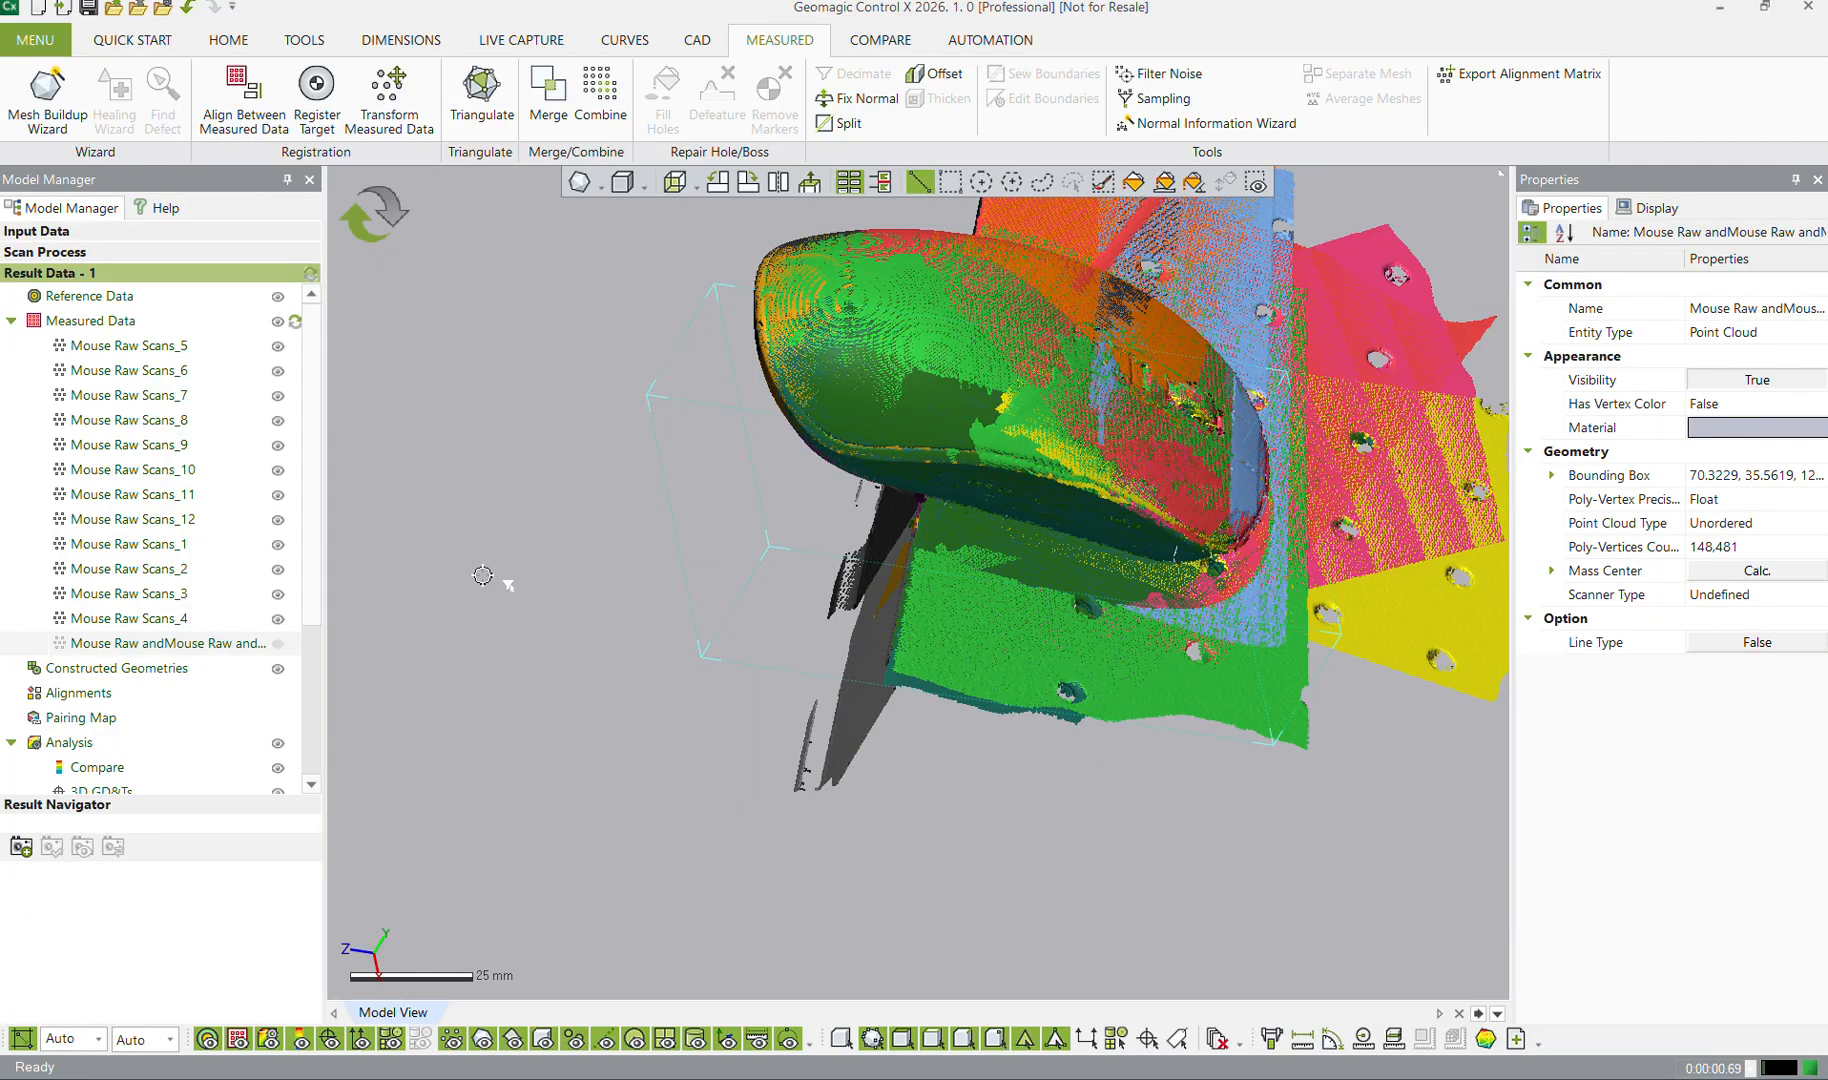
# Outline all background plate points beneath the mouse with polyline selection in an edge-on view, and delete them
pyautogui.scroll(-3, 476, 565)
pyautogui.moveTo(504, 581); pyautogui.dragTo(765, 655, button='right')
pyautogui.scroll(-2, 730, 692)
pyautogui.keyDown('ctrl'); pyautogui.moveTo(765, 655); pyautogui.dragTo(854, 445, button='right'); pyautogui.keyUp('ctrl')
pyautogui.scroll(3, 571, 588)
pyautogui.scroll(5, 991, 551)
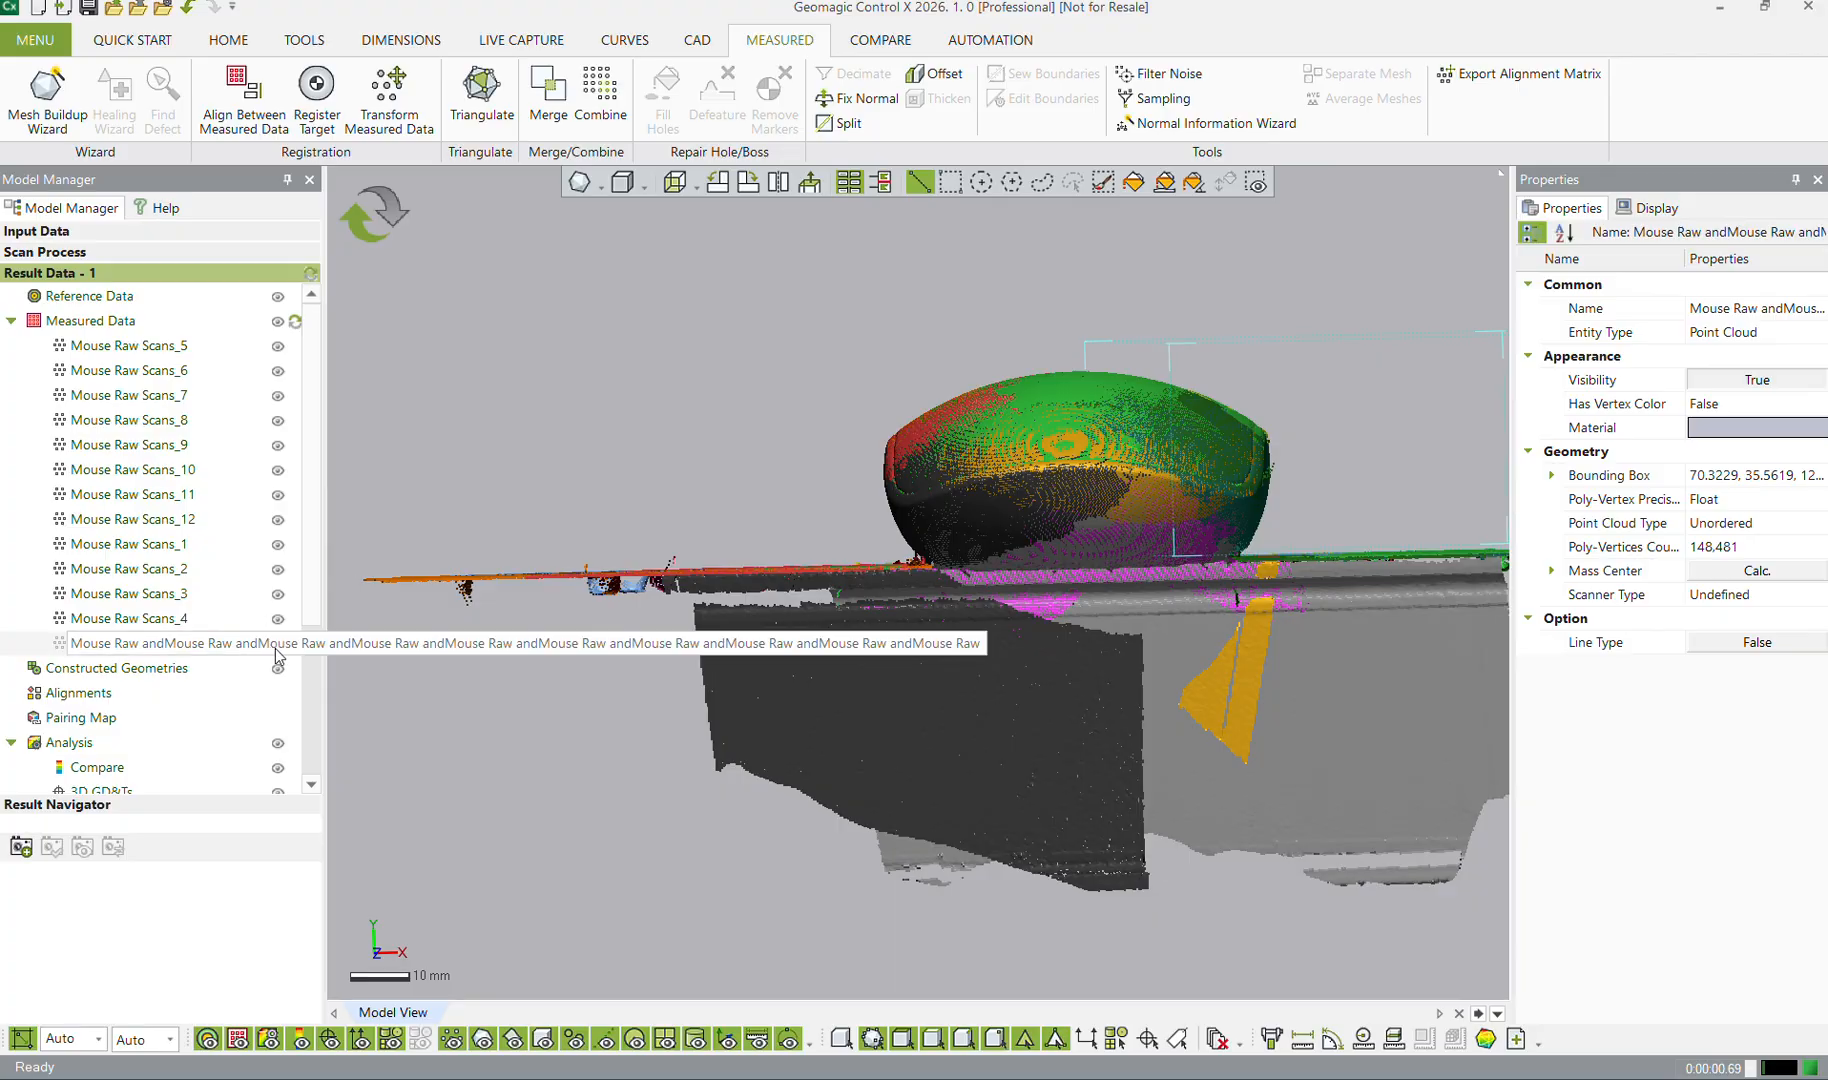
pyautogui.moveTo(804, 548); pyautogui.dragTo(841, 551, button='right')
pyautogui.click(1011, 182)
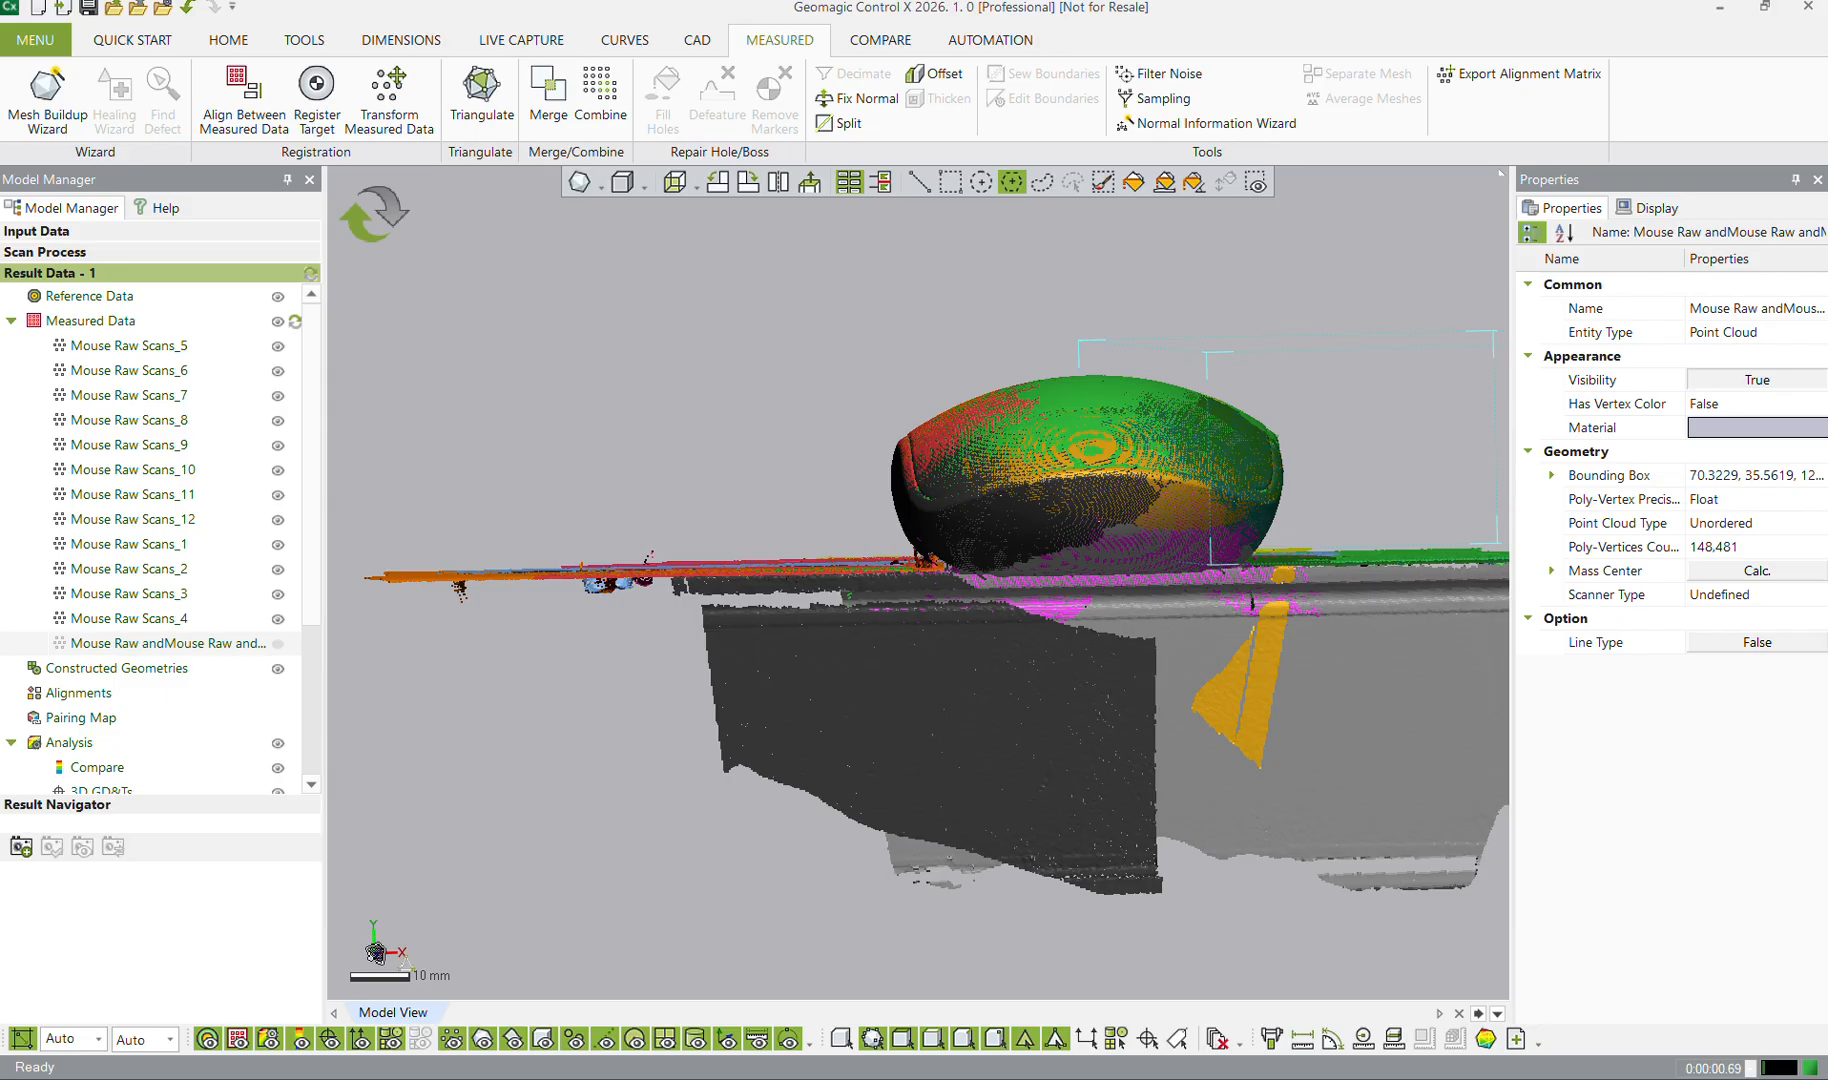
pyautogui.scroll(-5, 425, 840)
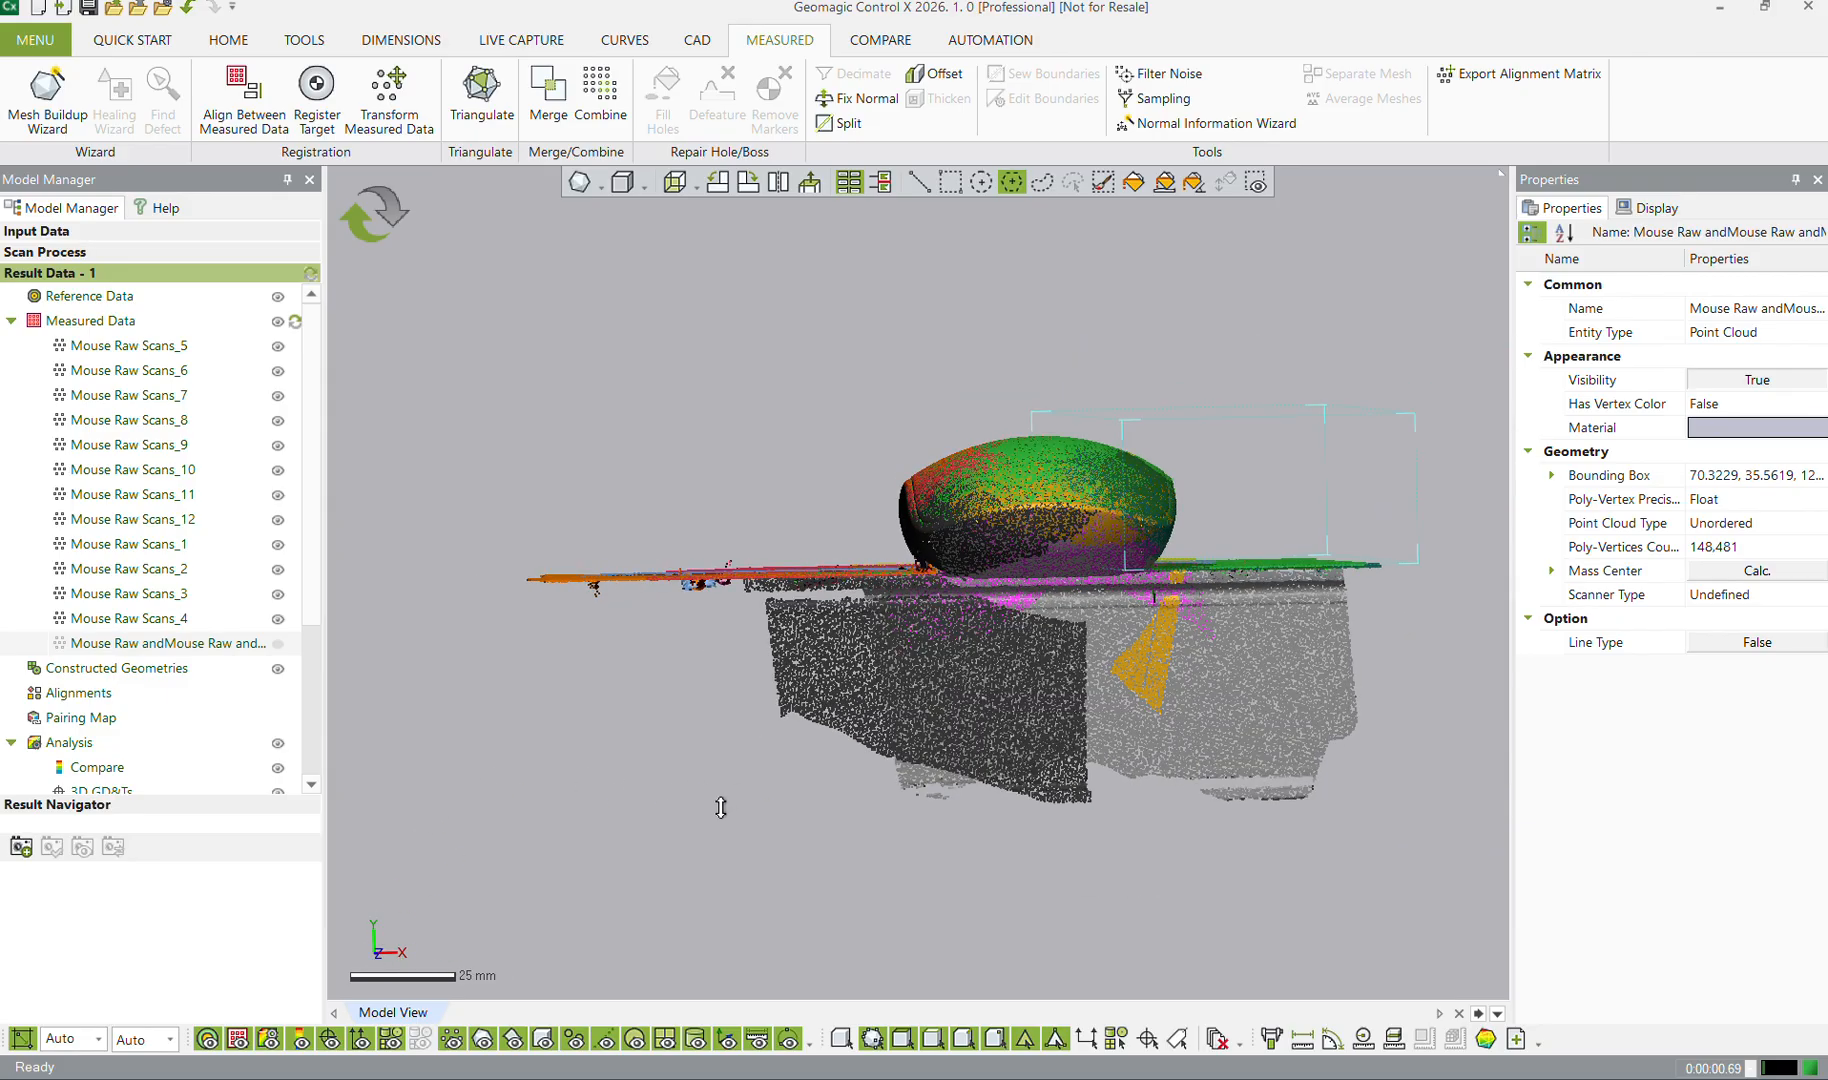
pyautogui.click(467, 903)
pyautogui.click(474, 496)
pyautogui.click(905, 557)
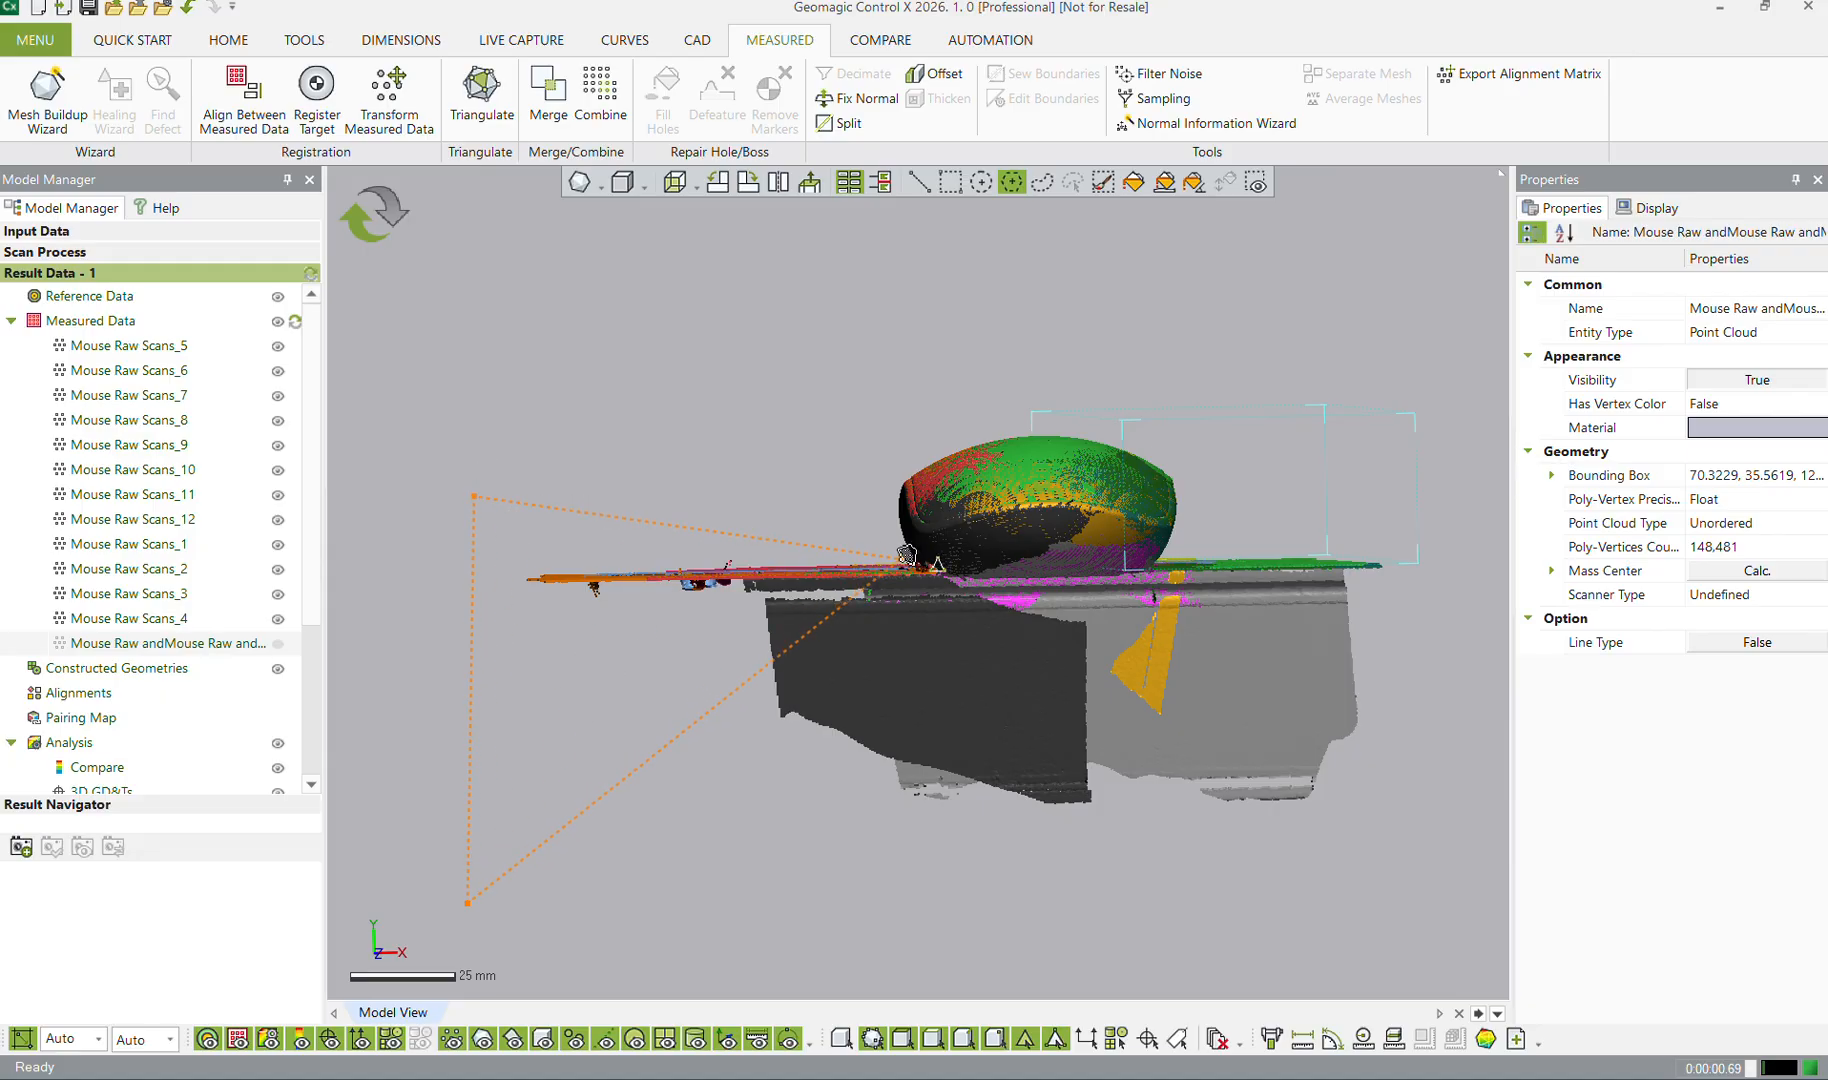
pyautogui.click(1174, 553)
pyautogui.click(1433, 549)
pyautogui.click(1426, 769)
pyautogui.doubleClick(1280, 901)
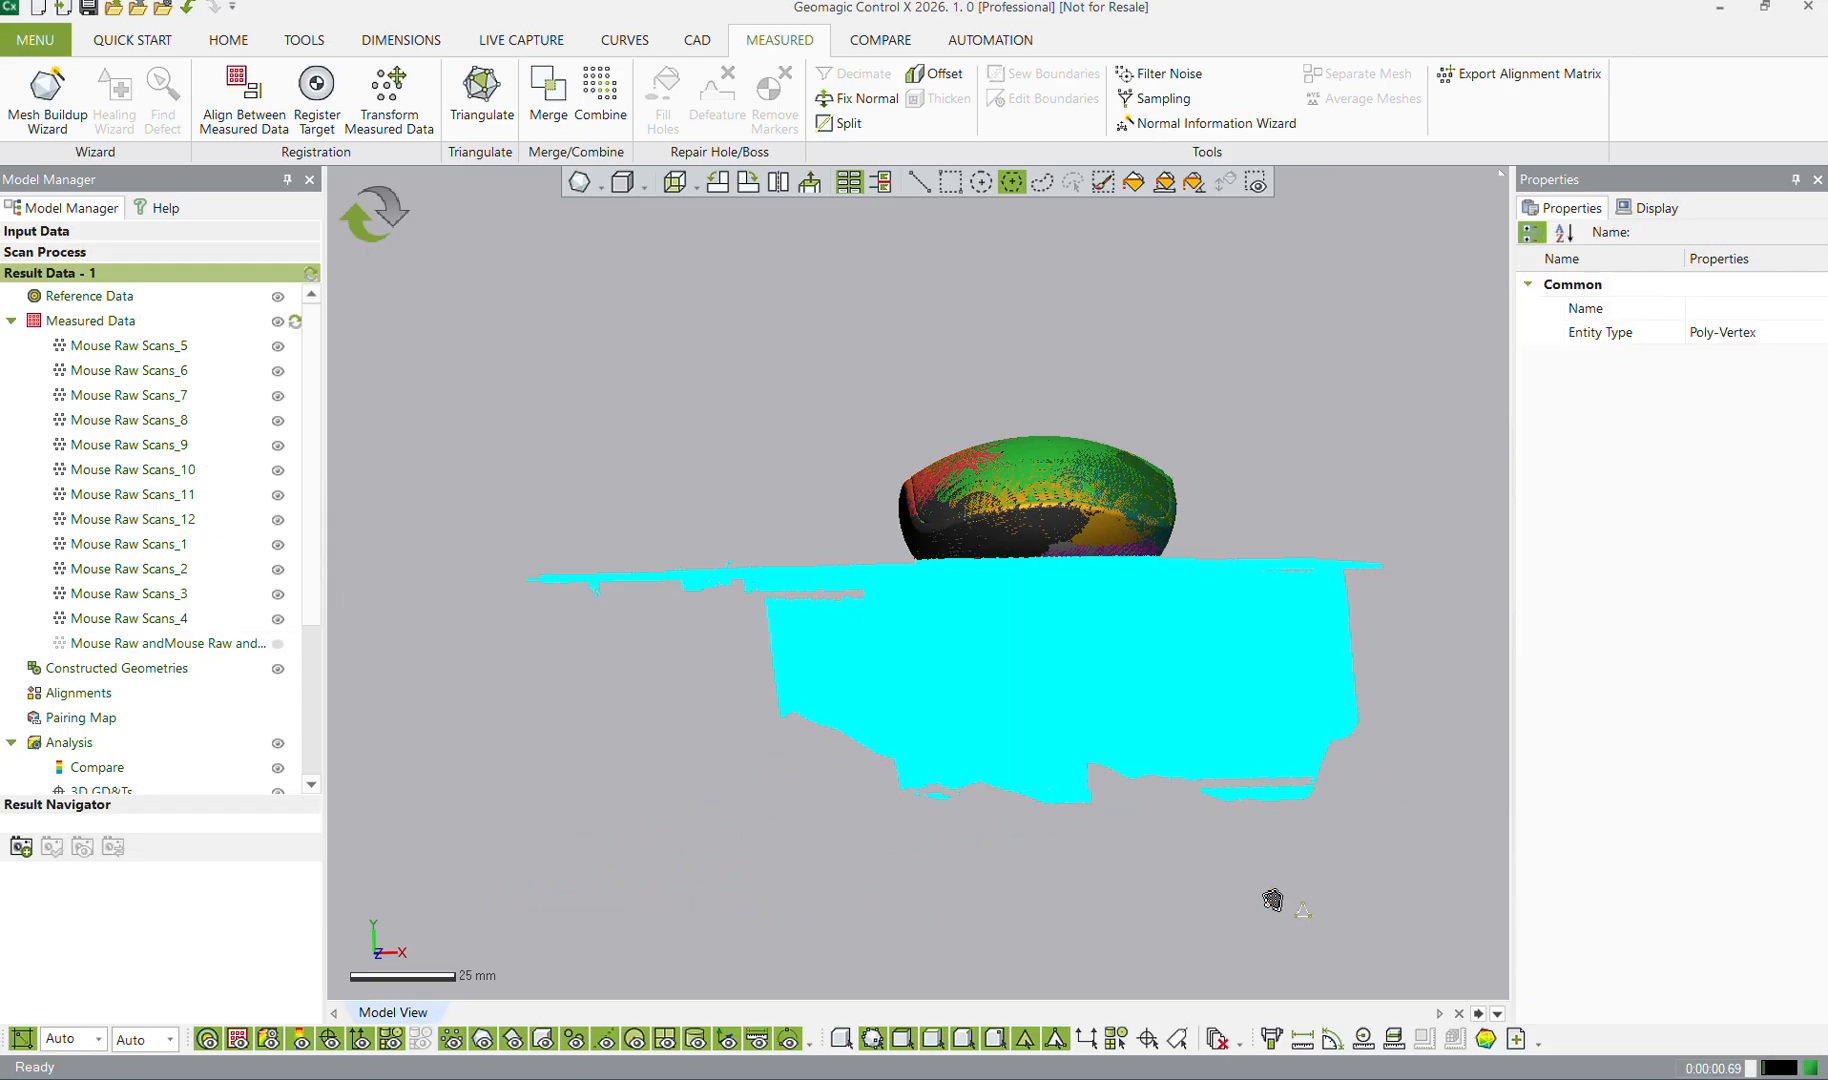
pyautogui.press('Delete')
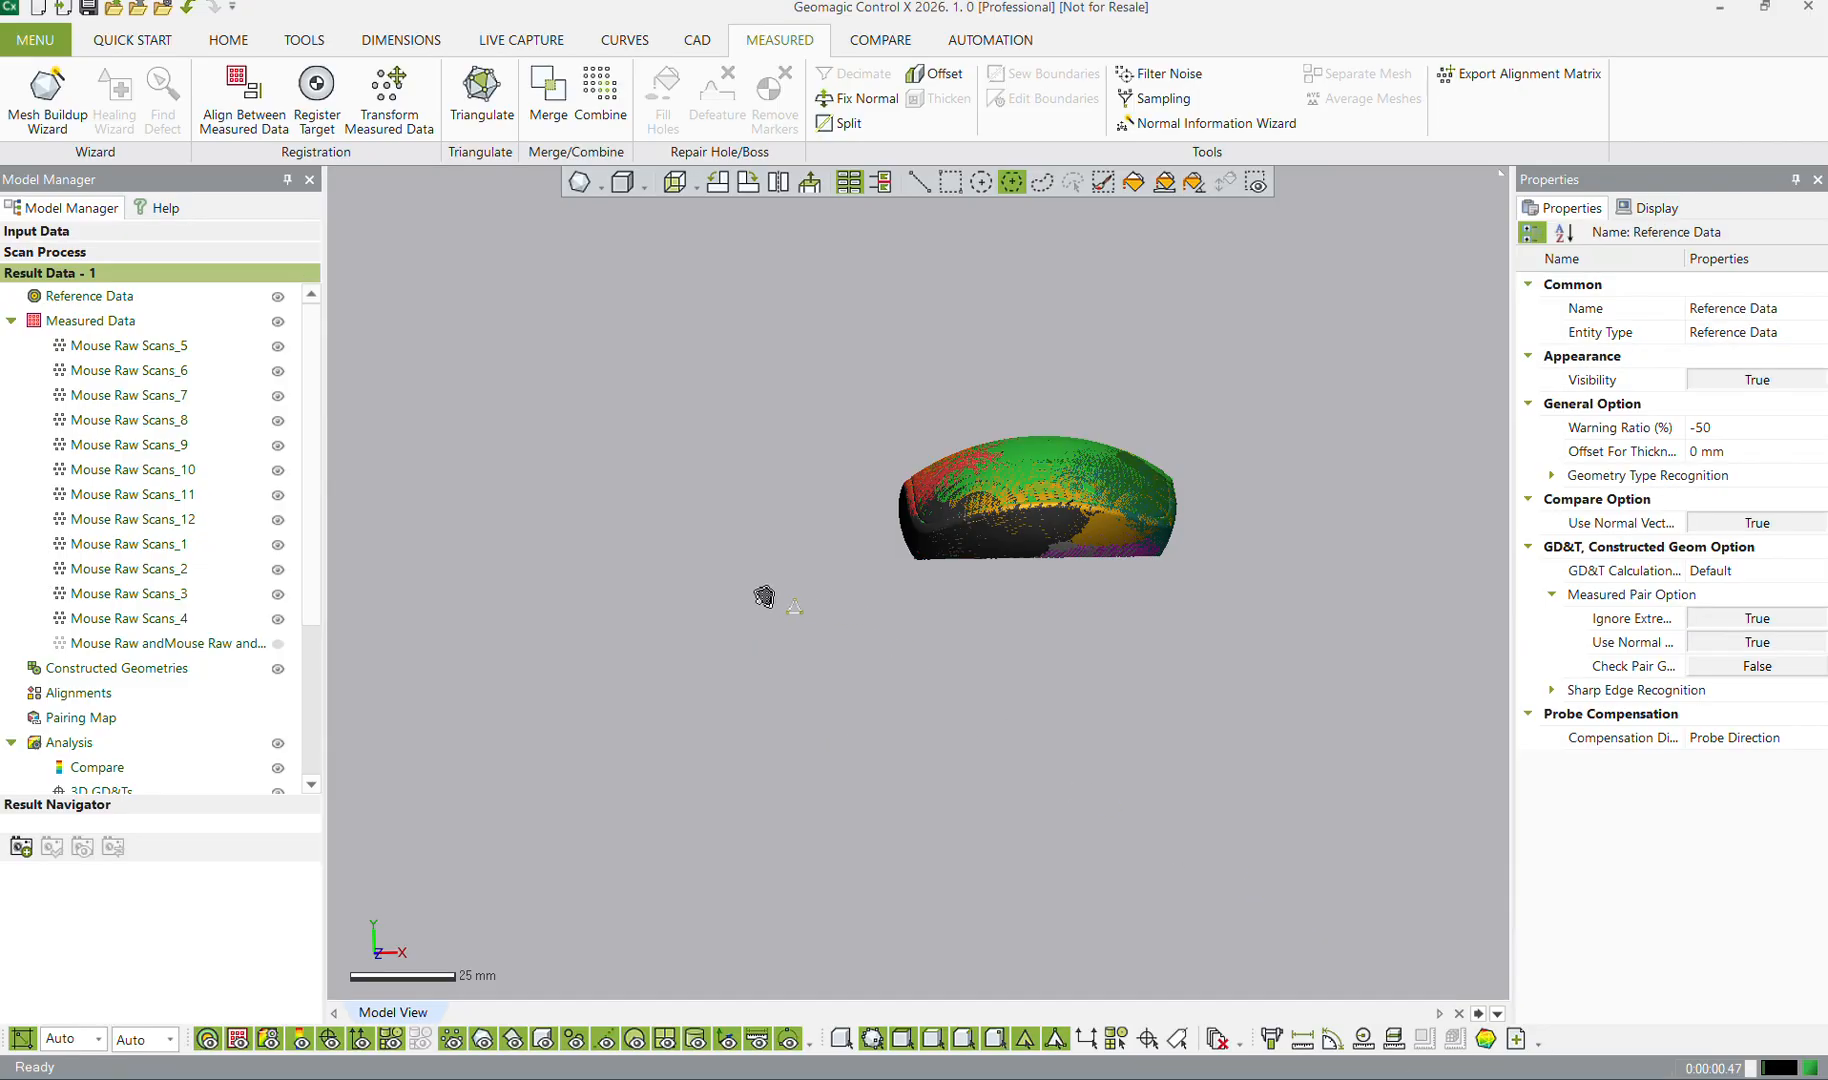
# Combine Mouse Raw Scans_1 through Mouse Raw Scans_12 into one point cloud with Remove Overlap Region enabled
pyautogui.moveTo(760, 597); pyautogui.dragTo(1216, 616, button='right')
pyautogui.moveTo(688, 545); pyautogui.dragTo(954, 525, button='right')
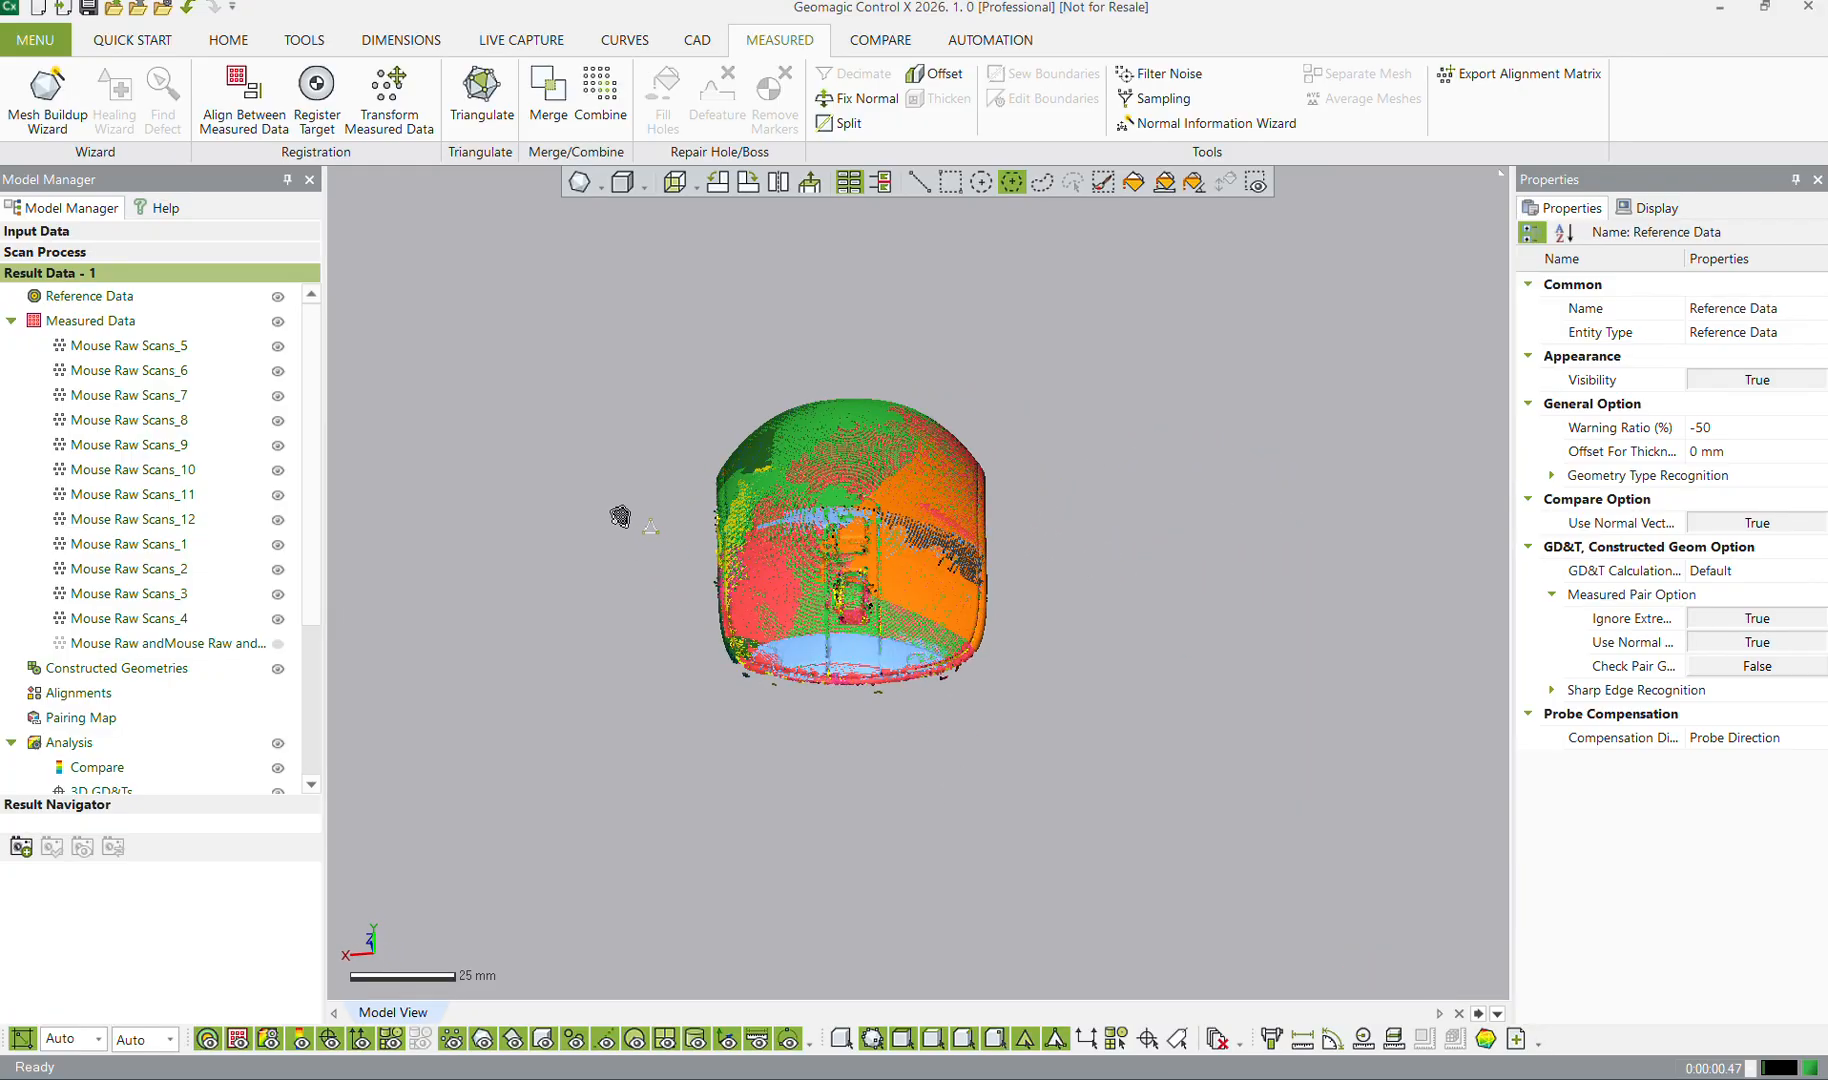
pyautogui.click(172, 620)
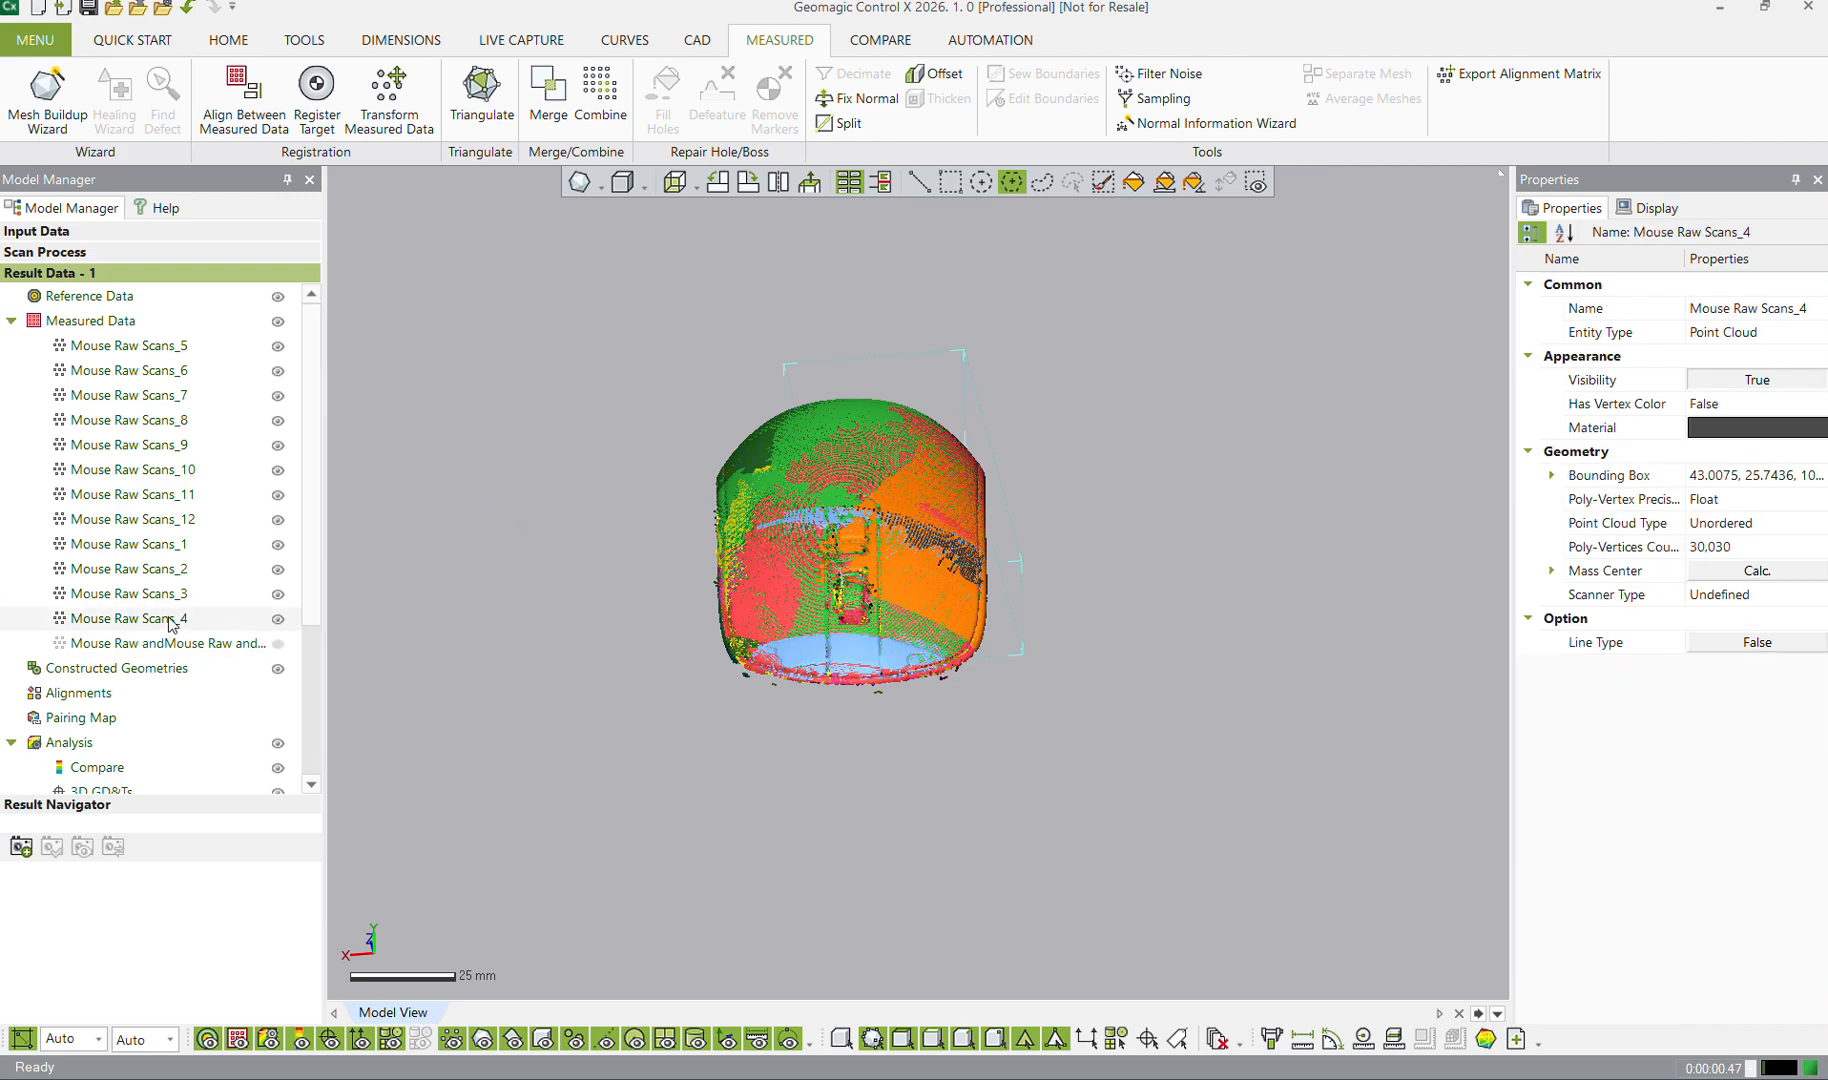
pyautogui.keyDown('shift'); pyautogui.click(170, 347); pyautogui.keyUp('shift')
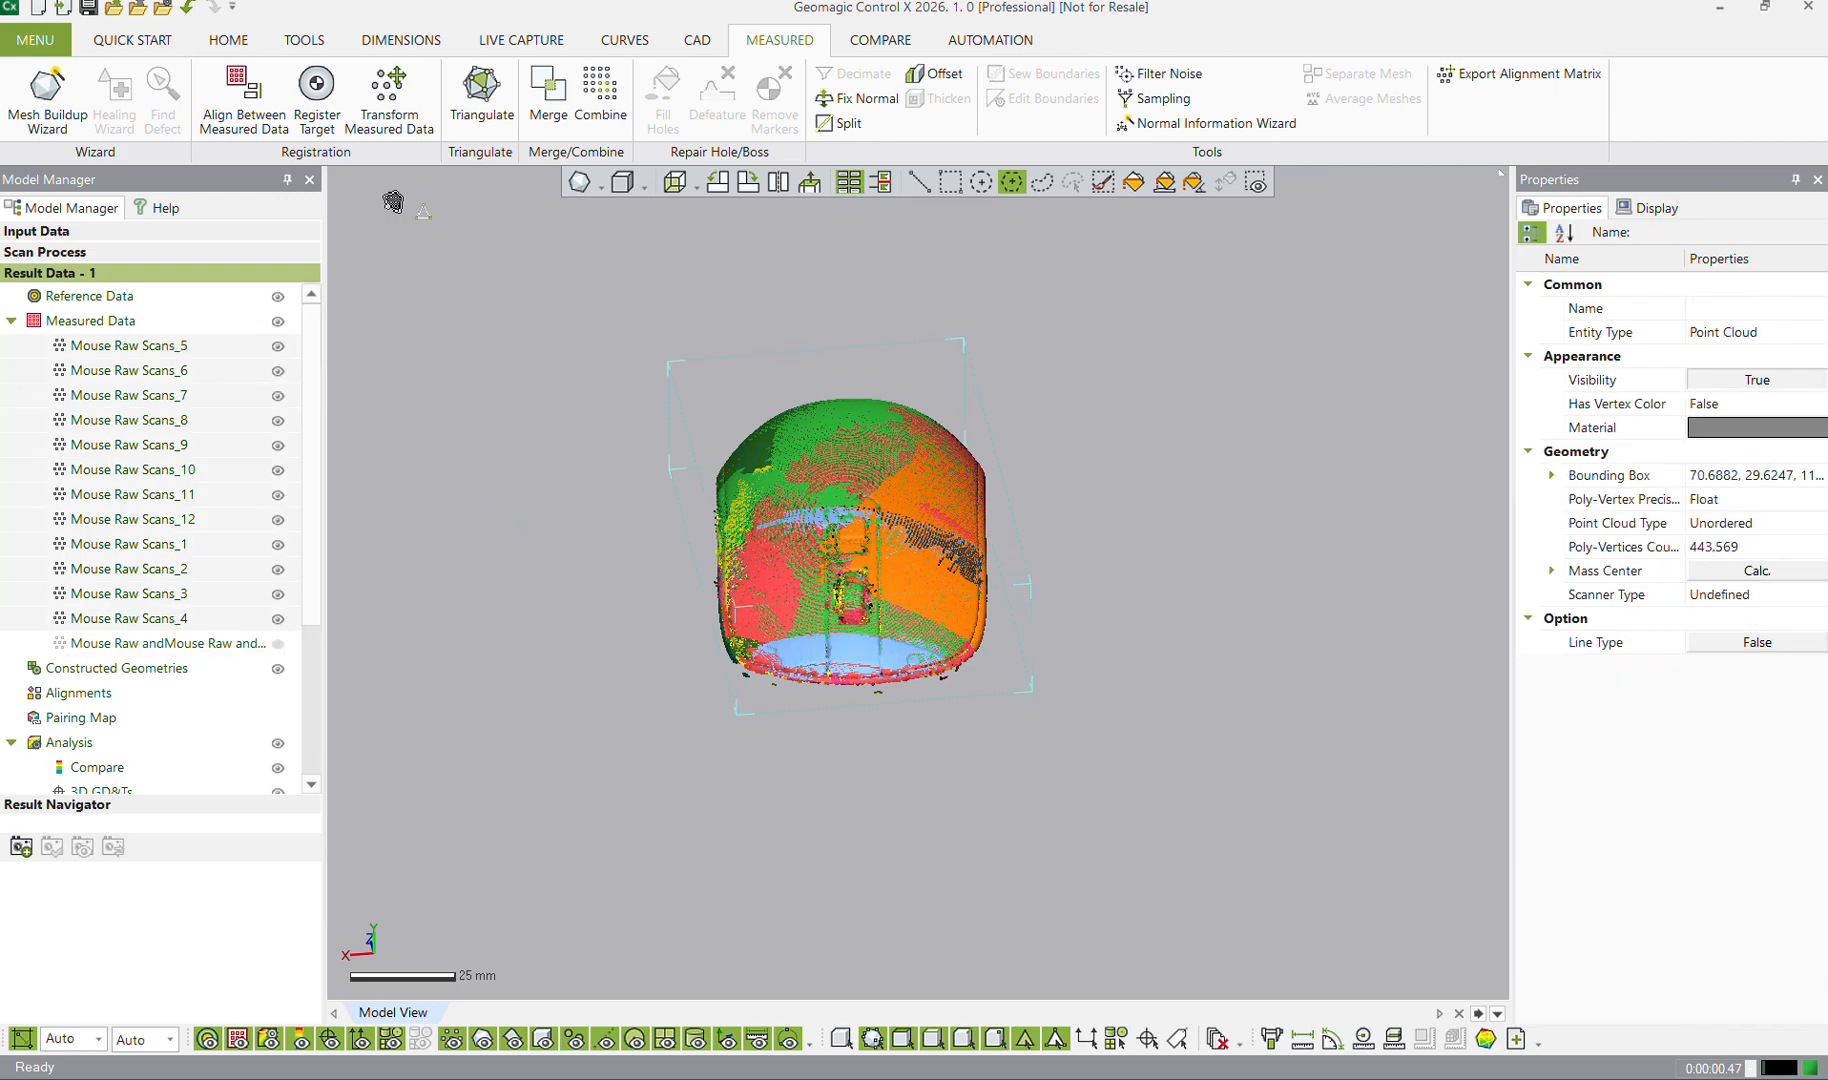
pyautogui.click(598, 92)
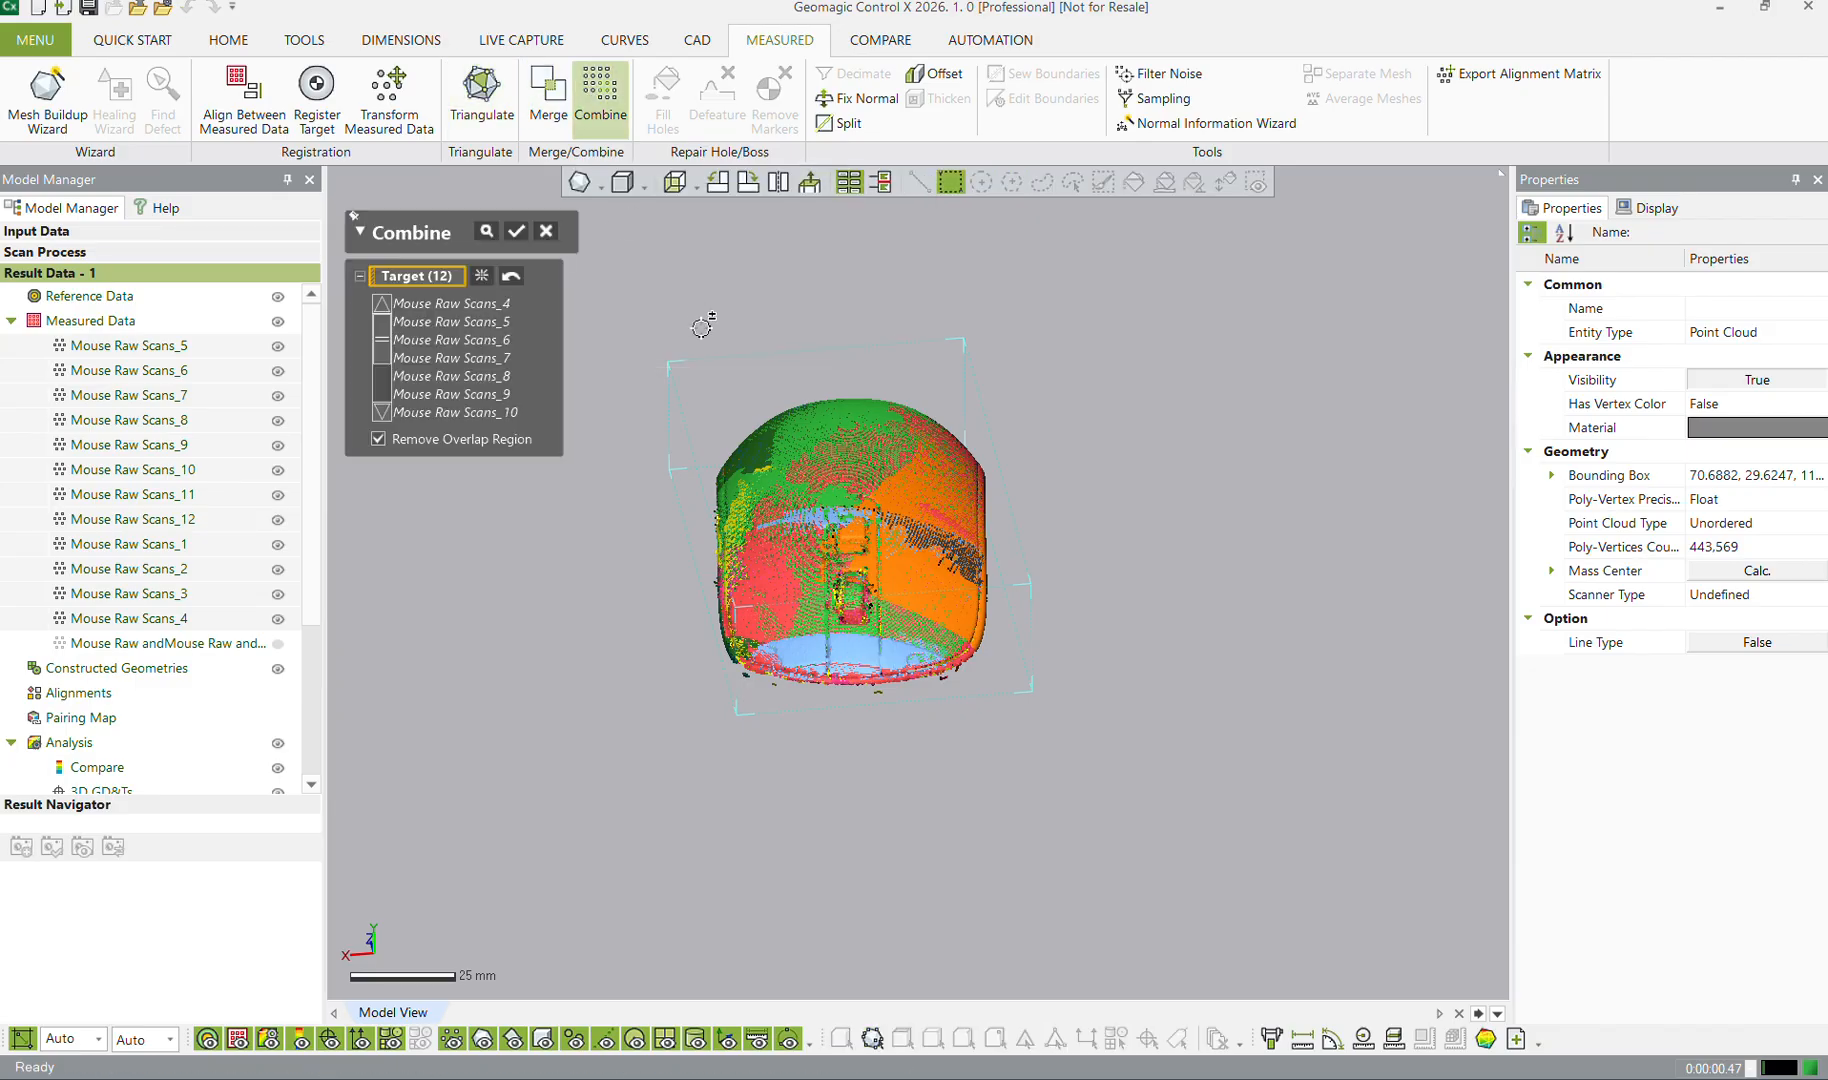
pyautogui.click(516, 231)
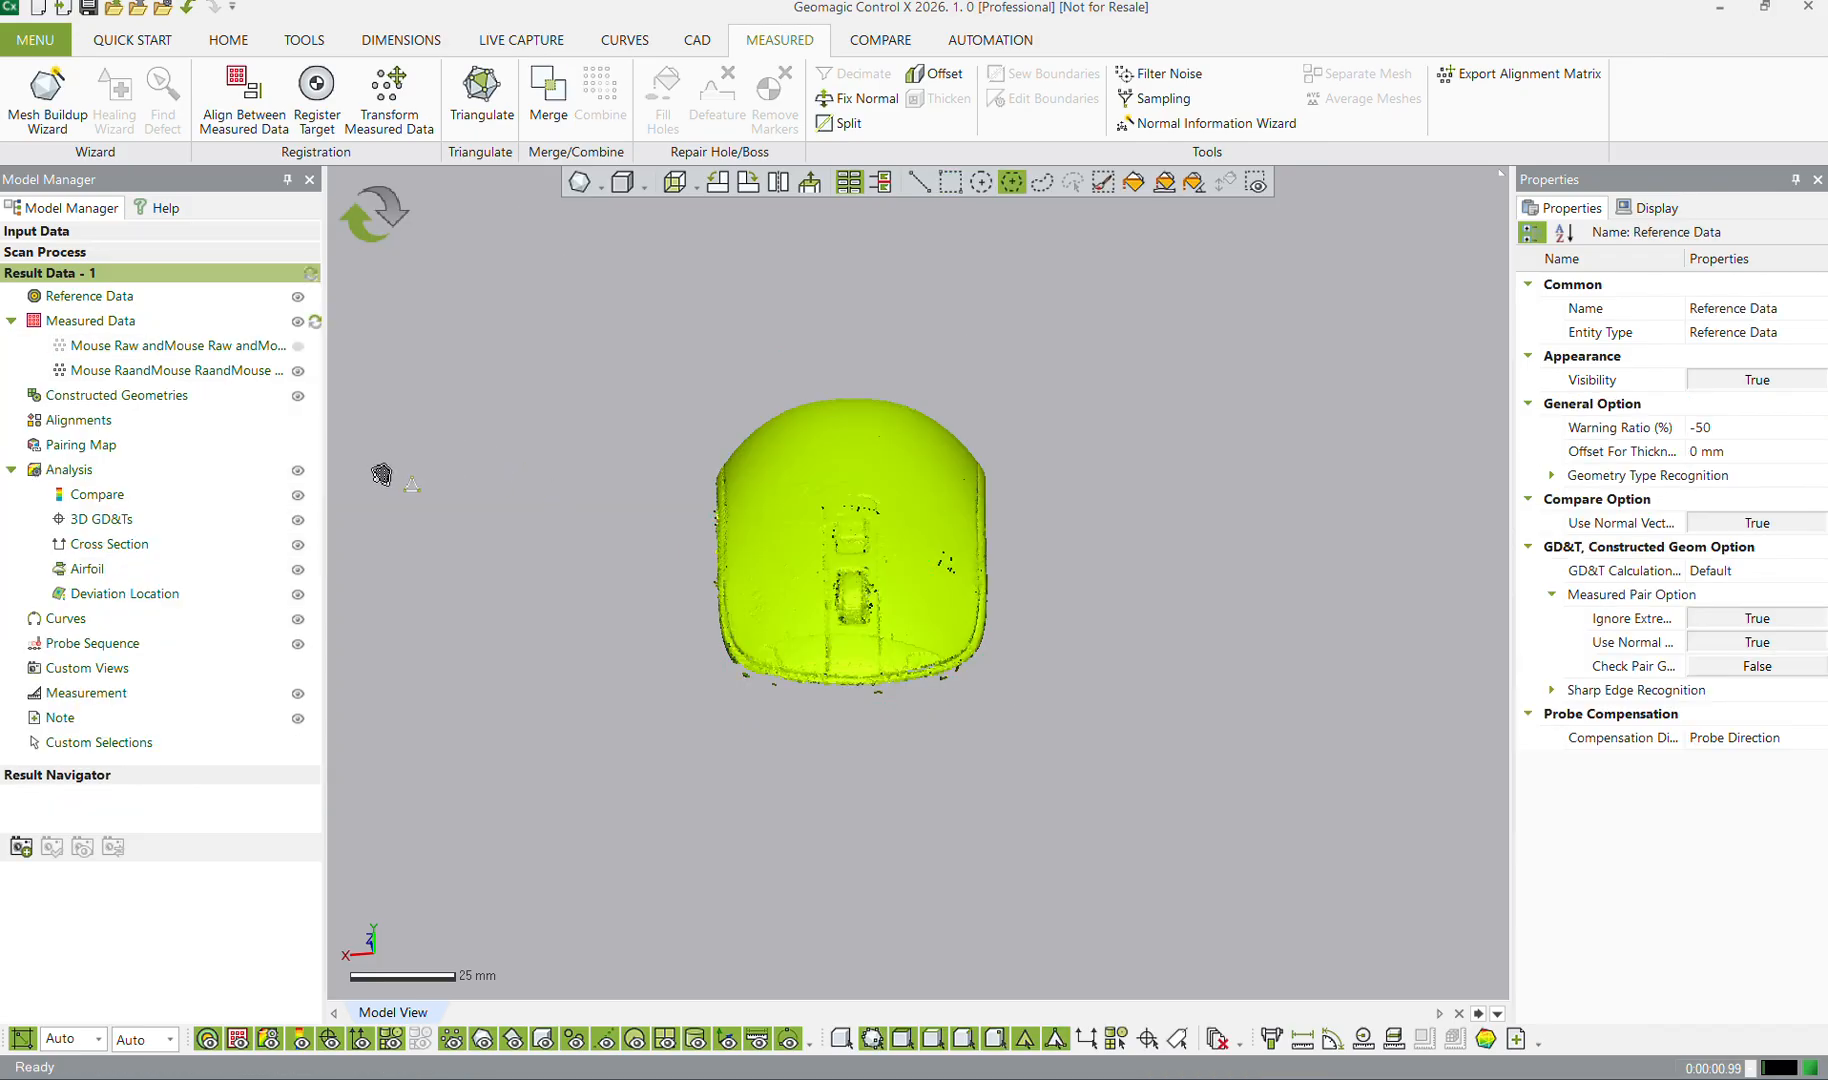
# Show the hidden first combined point cloud together with the second one
pyautogui.click(298, 346)
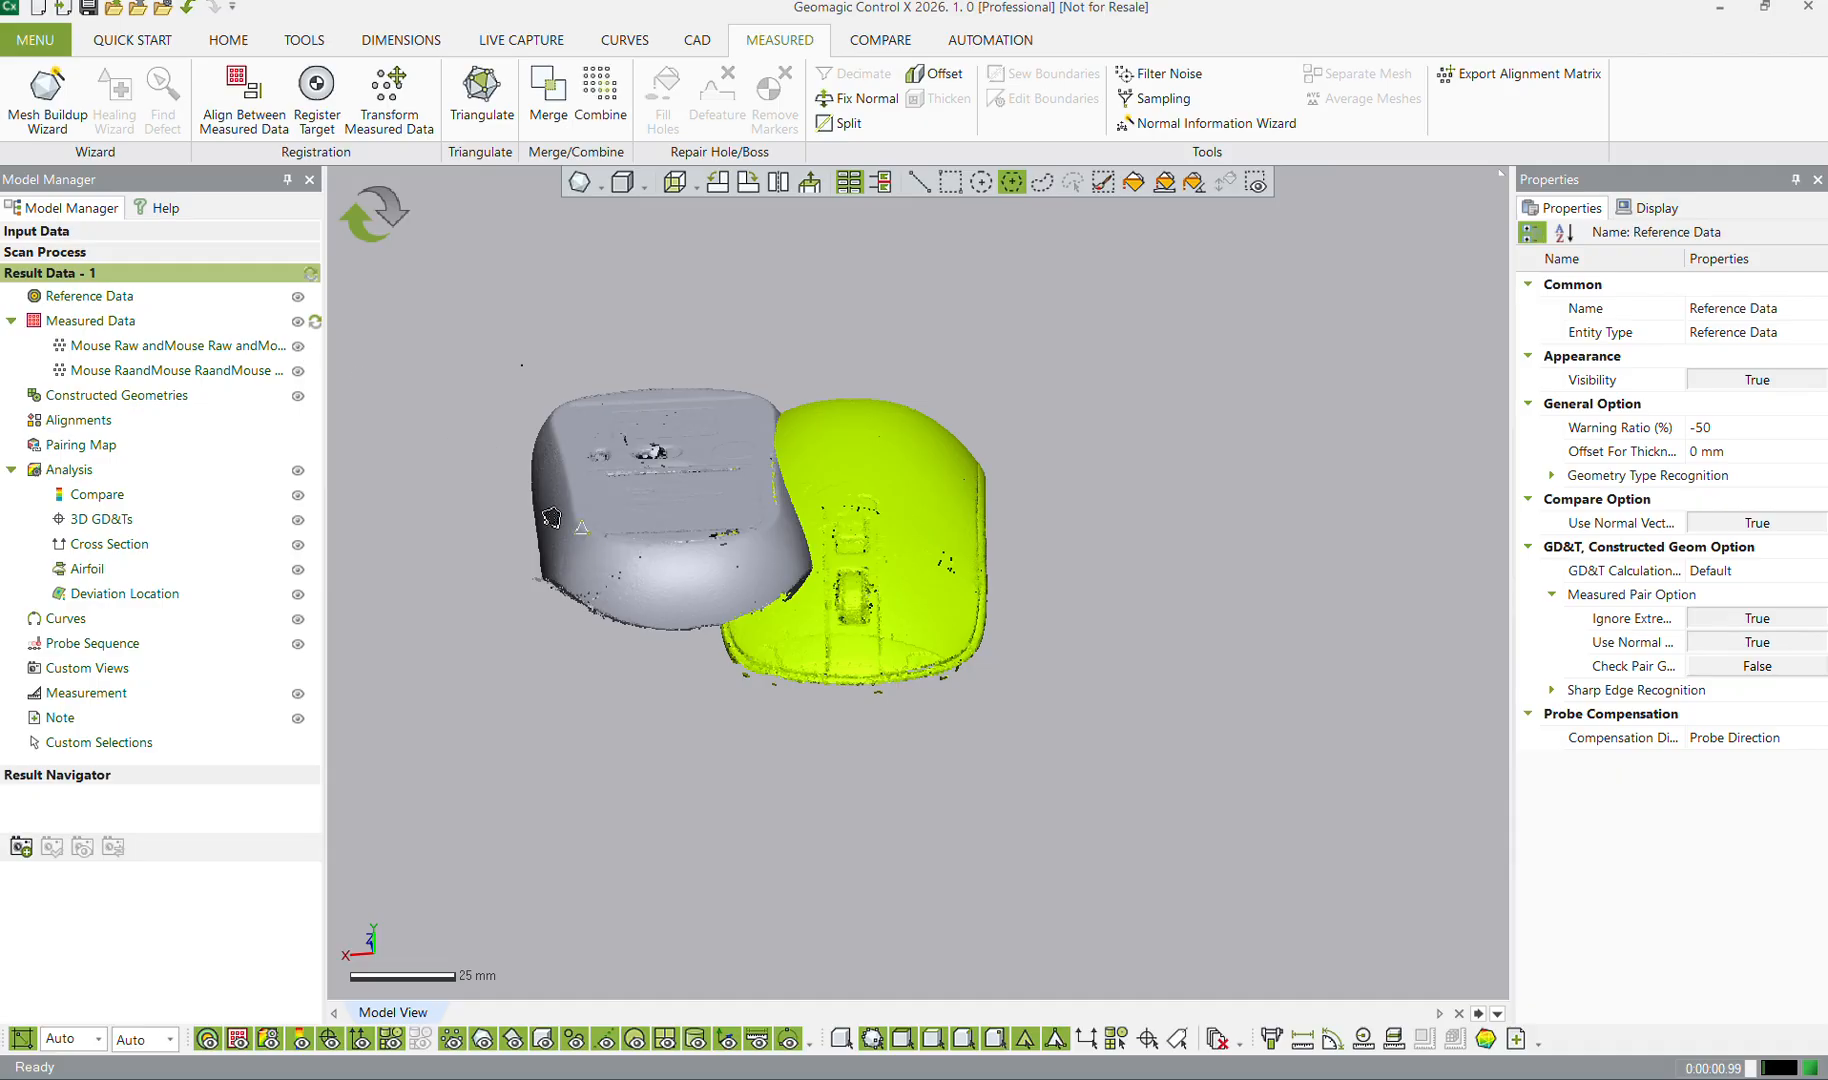
pyautogui.scroll(-3, 815, 568)
pyautogui.moveTo(597, 671); pyautogui.dragTo(786, 691, button='right')
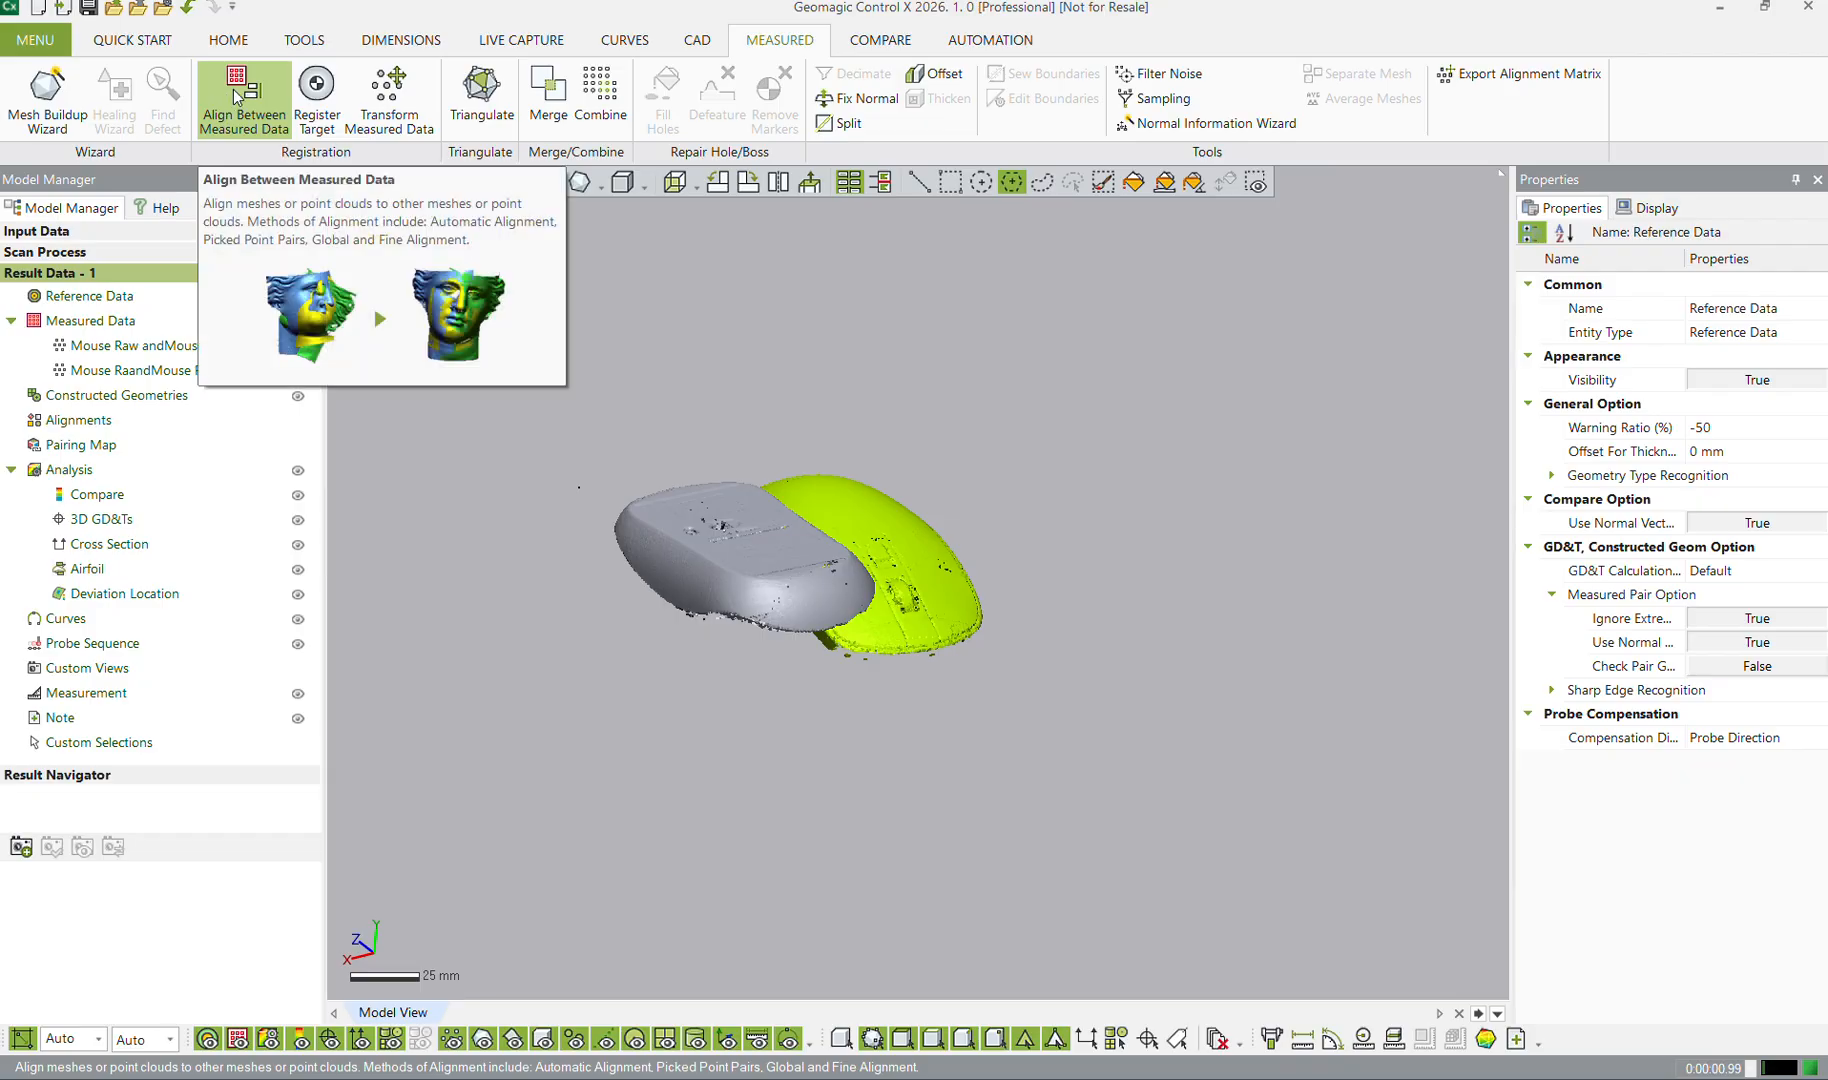
pyautogui.click(236, 50)
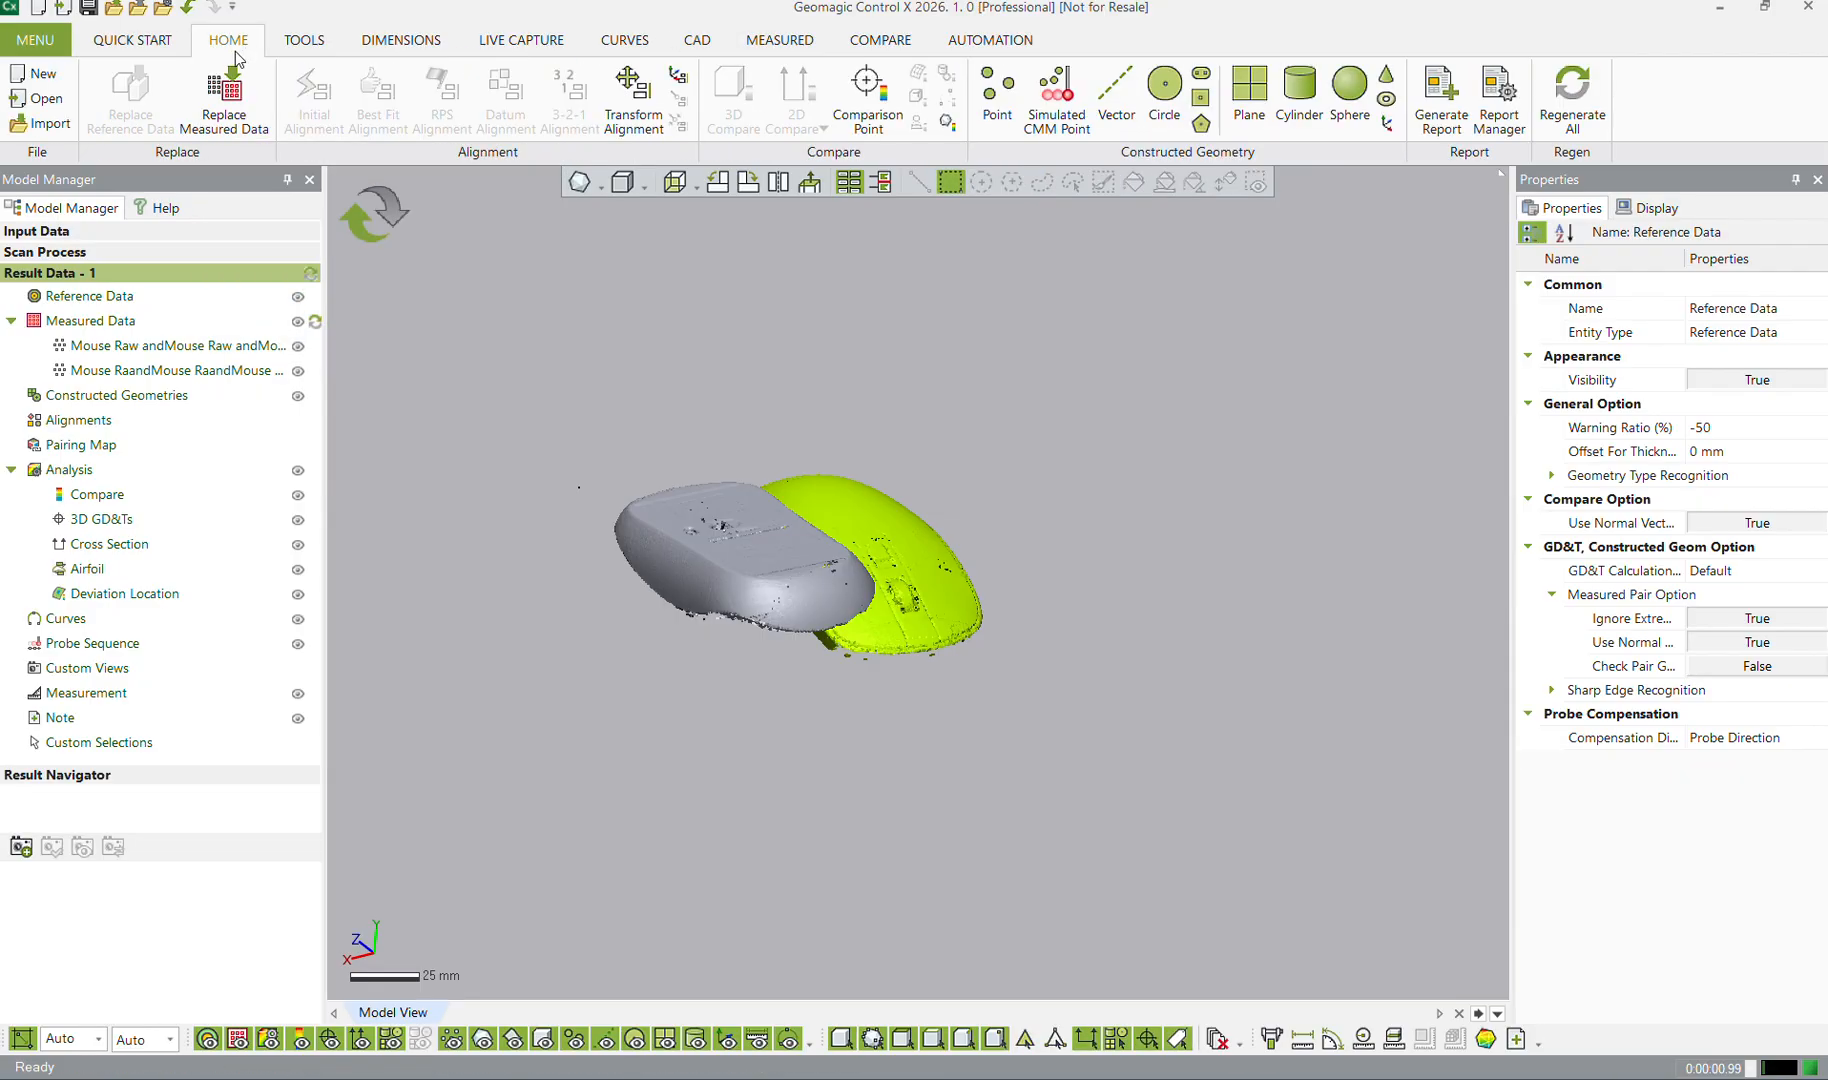
pyautogui.click(132, 40)
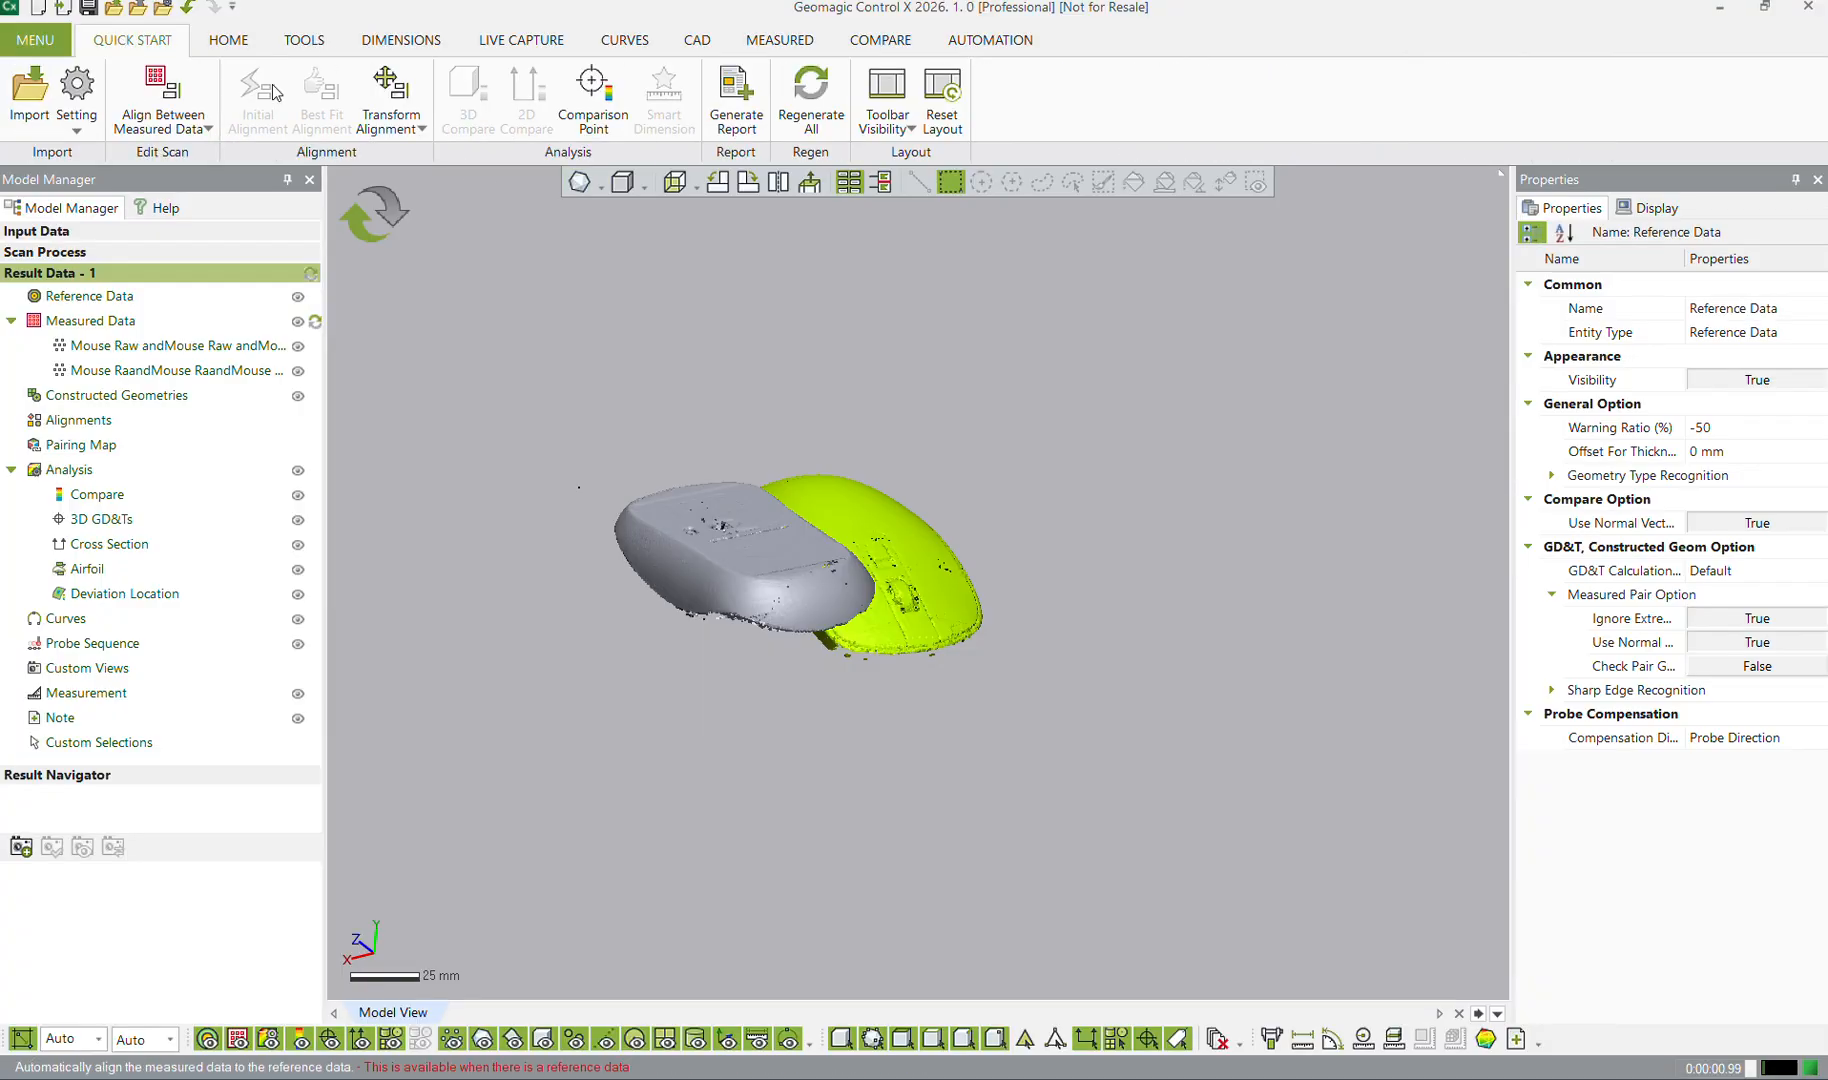
# Start Align Between Measured Data and set the first combined point cloud as the reference
pyautogui.click(177, 126)
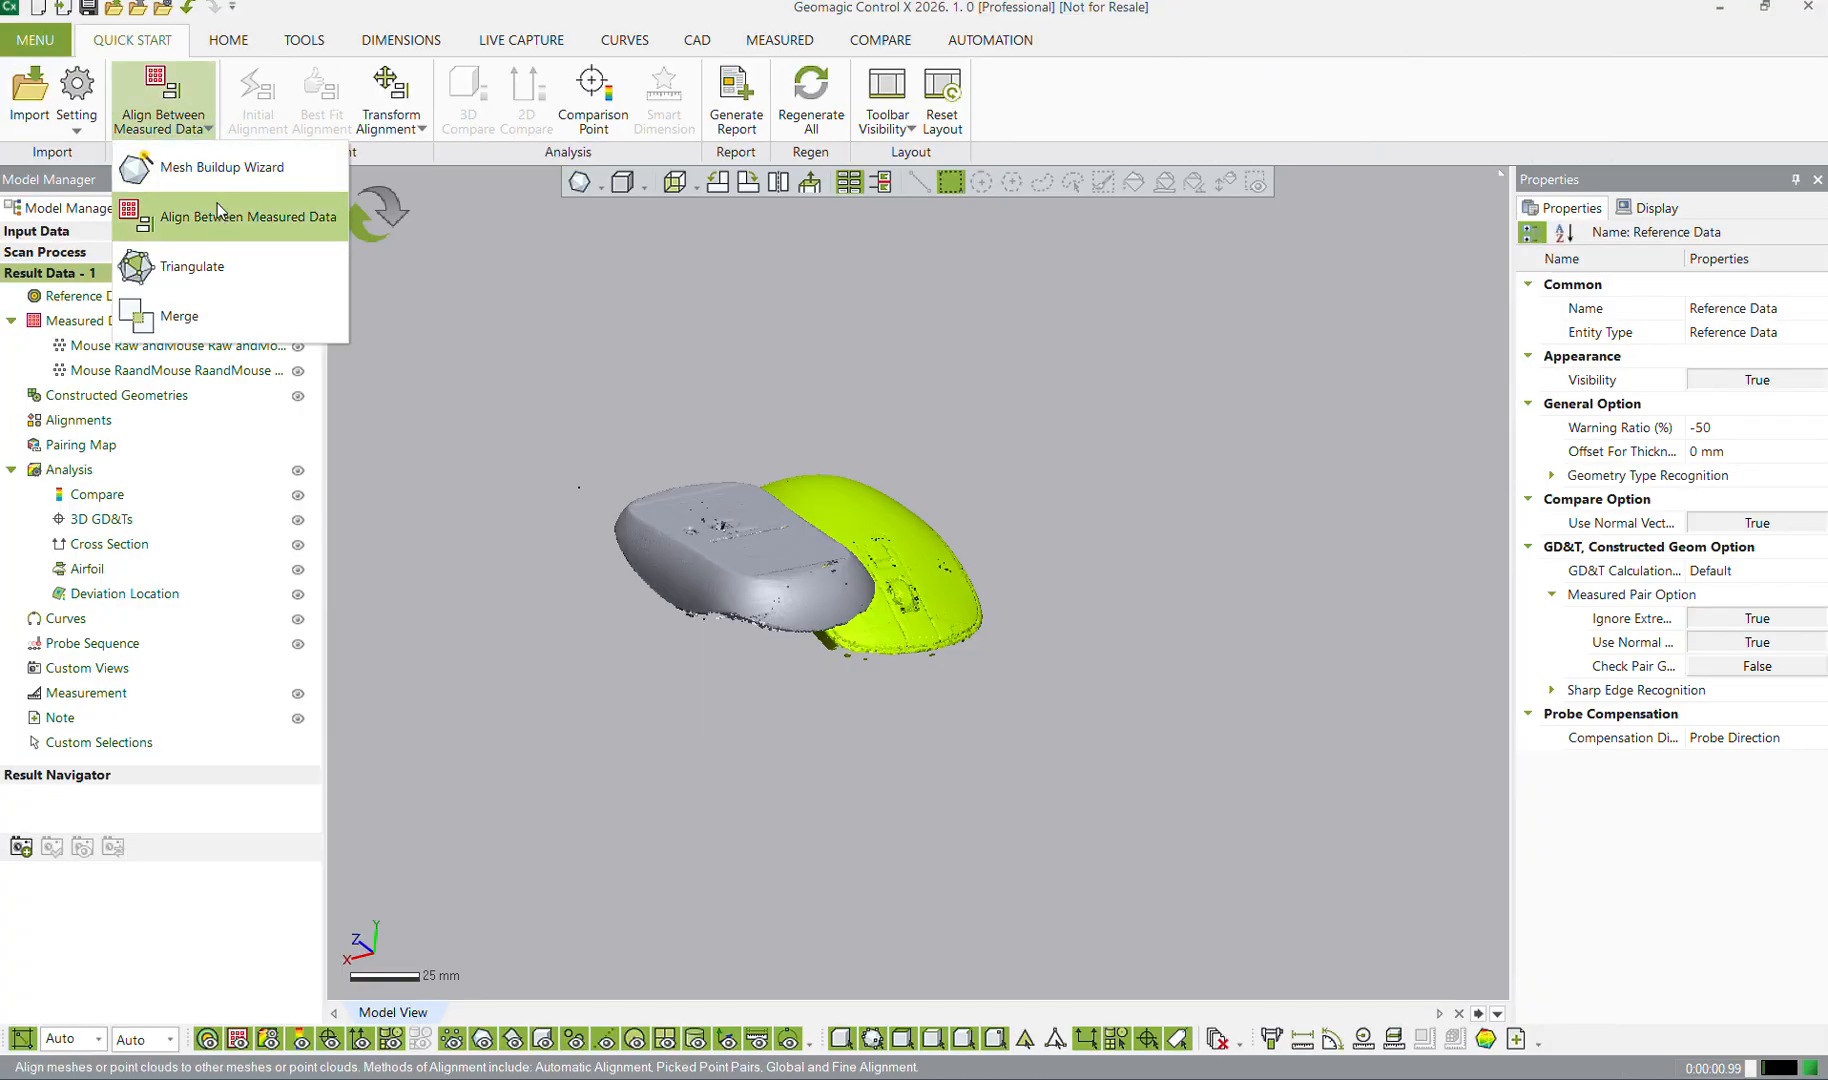
pyautogui.click(231, 215)
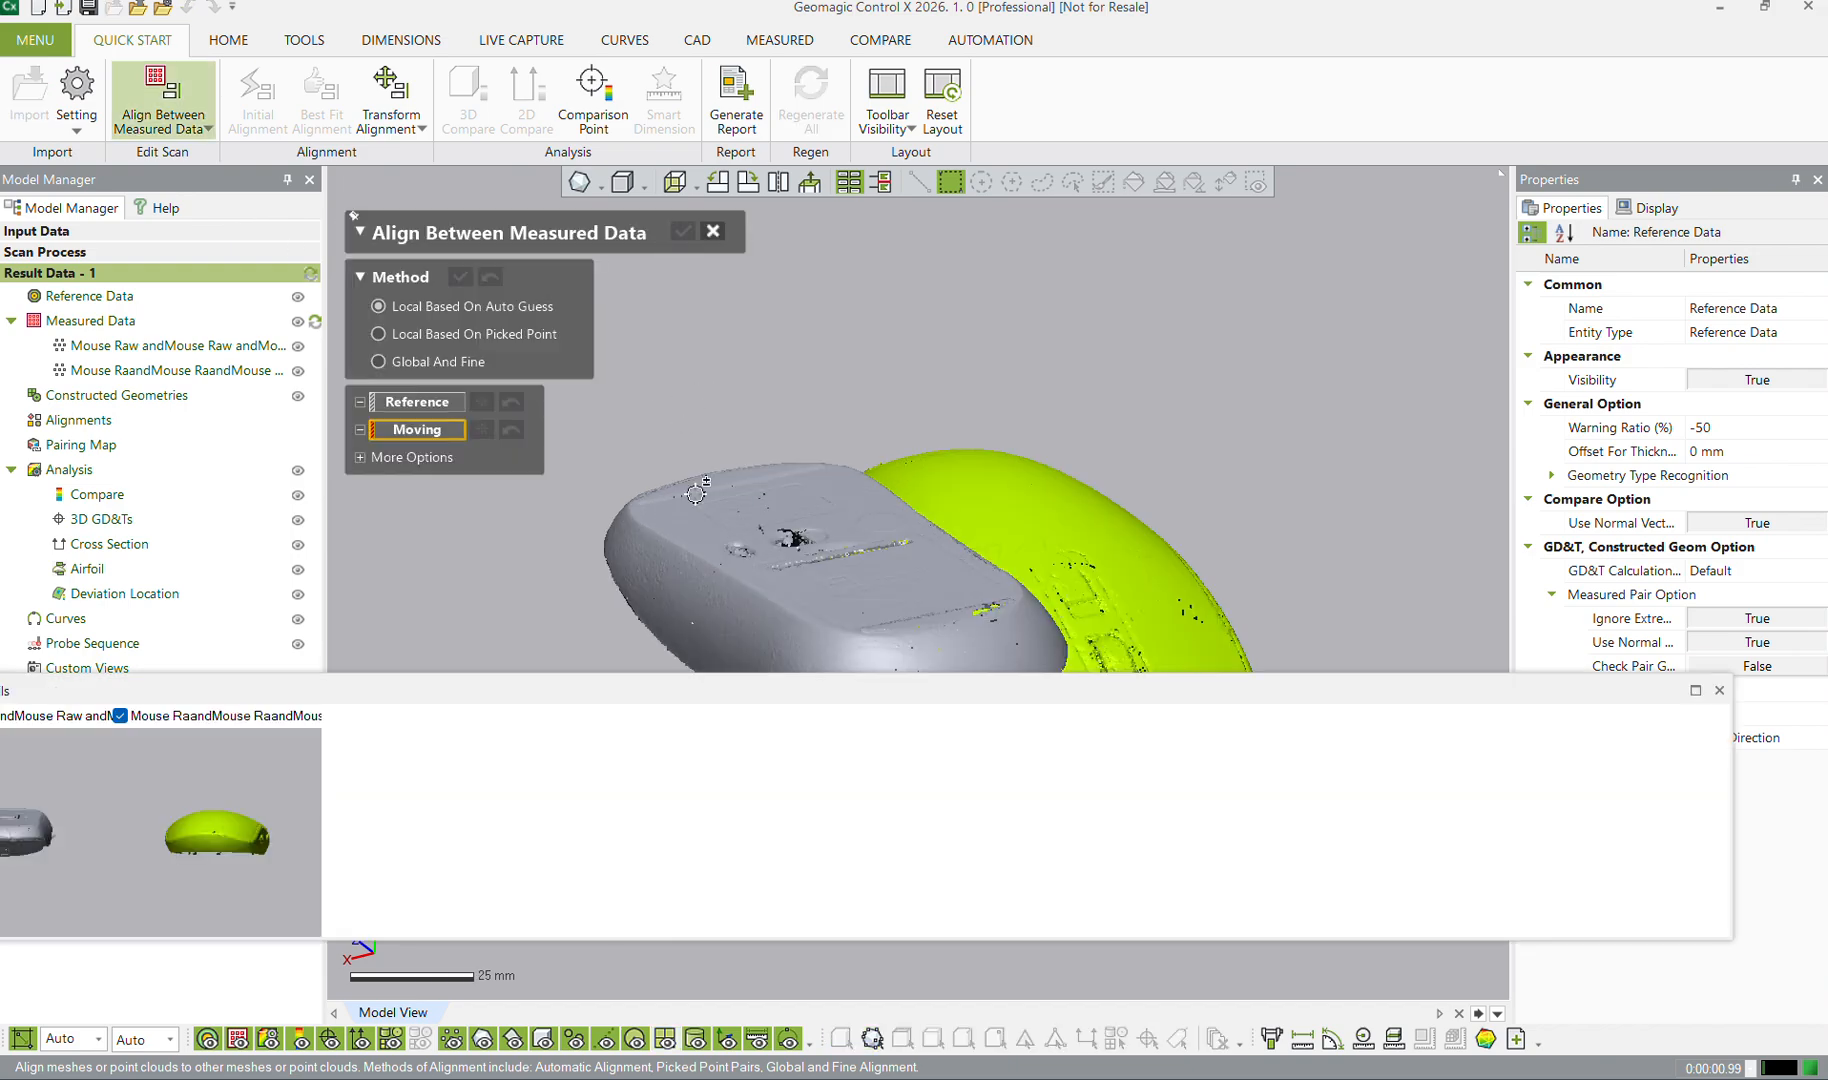
pyautogui.moveTo(760, 693); pyautogui.dragTo(921, 994)
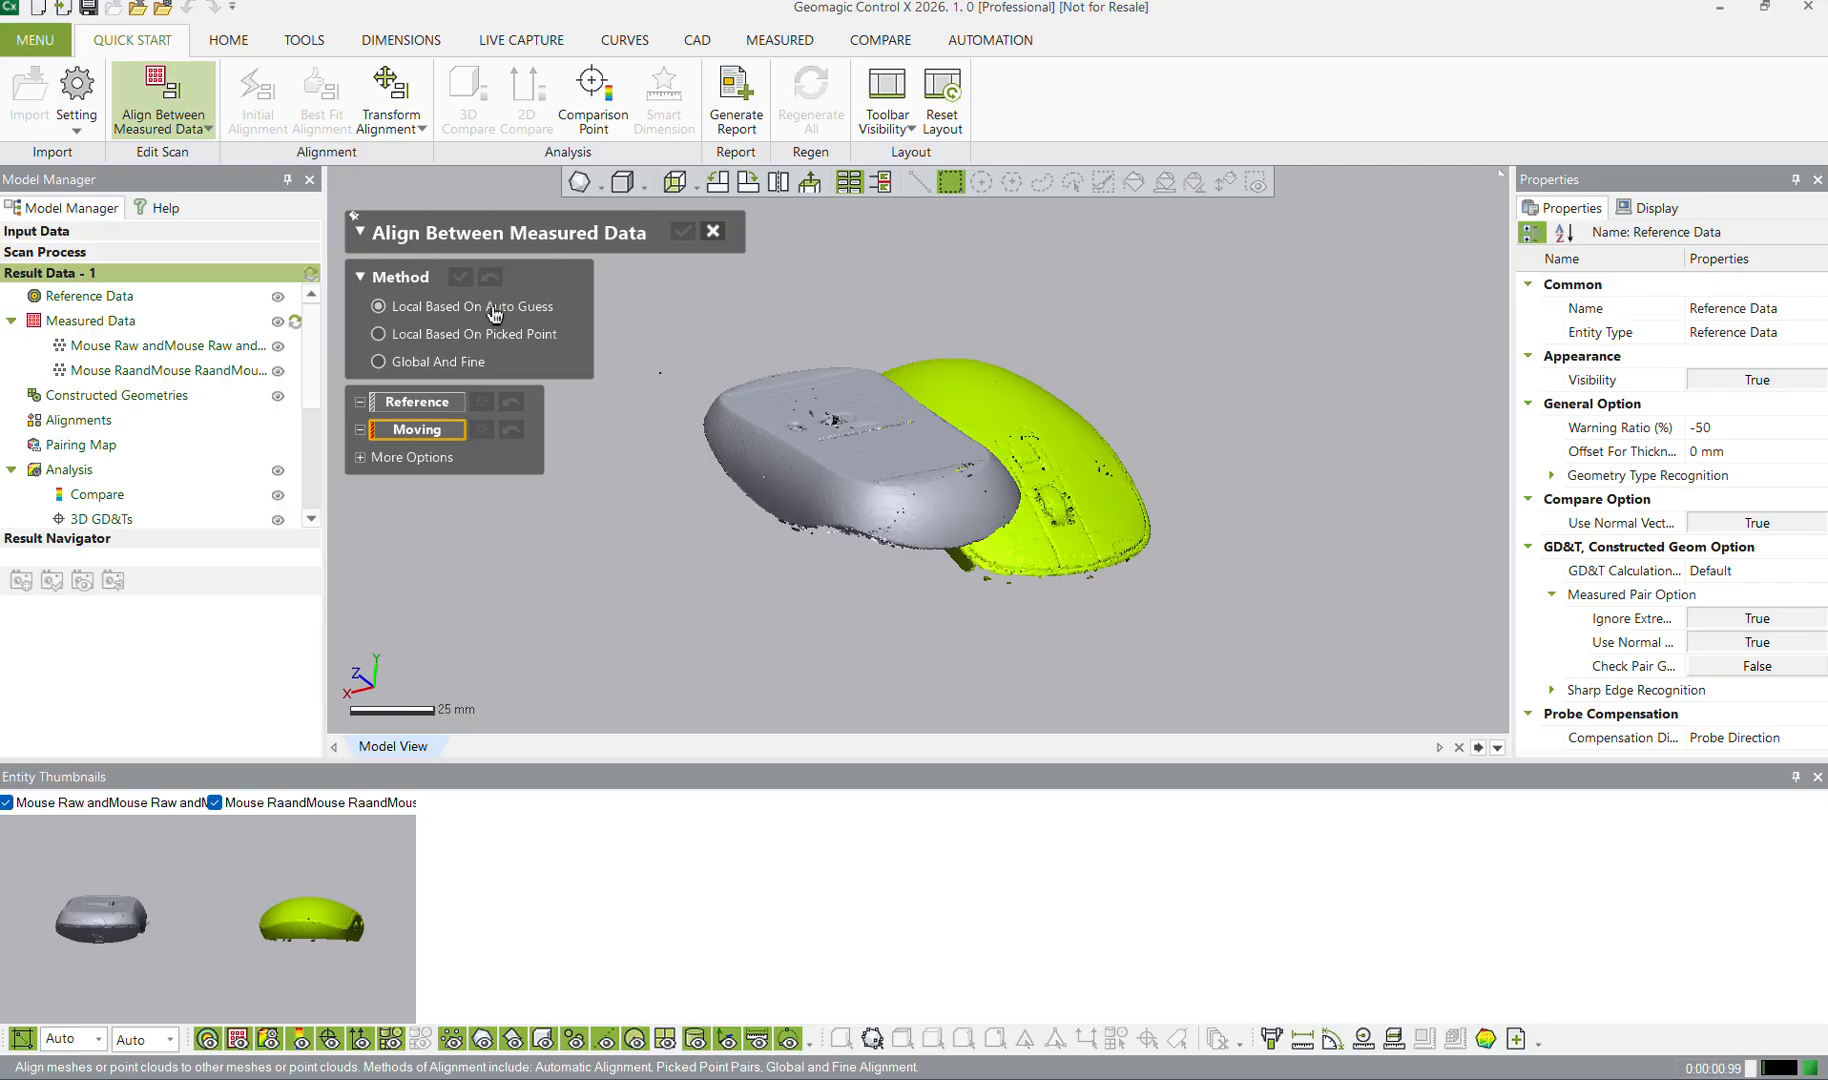
pyautogui.click(440, 410)
pyautogui.click(128, 346)
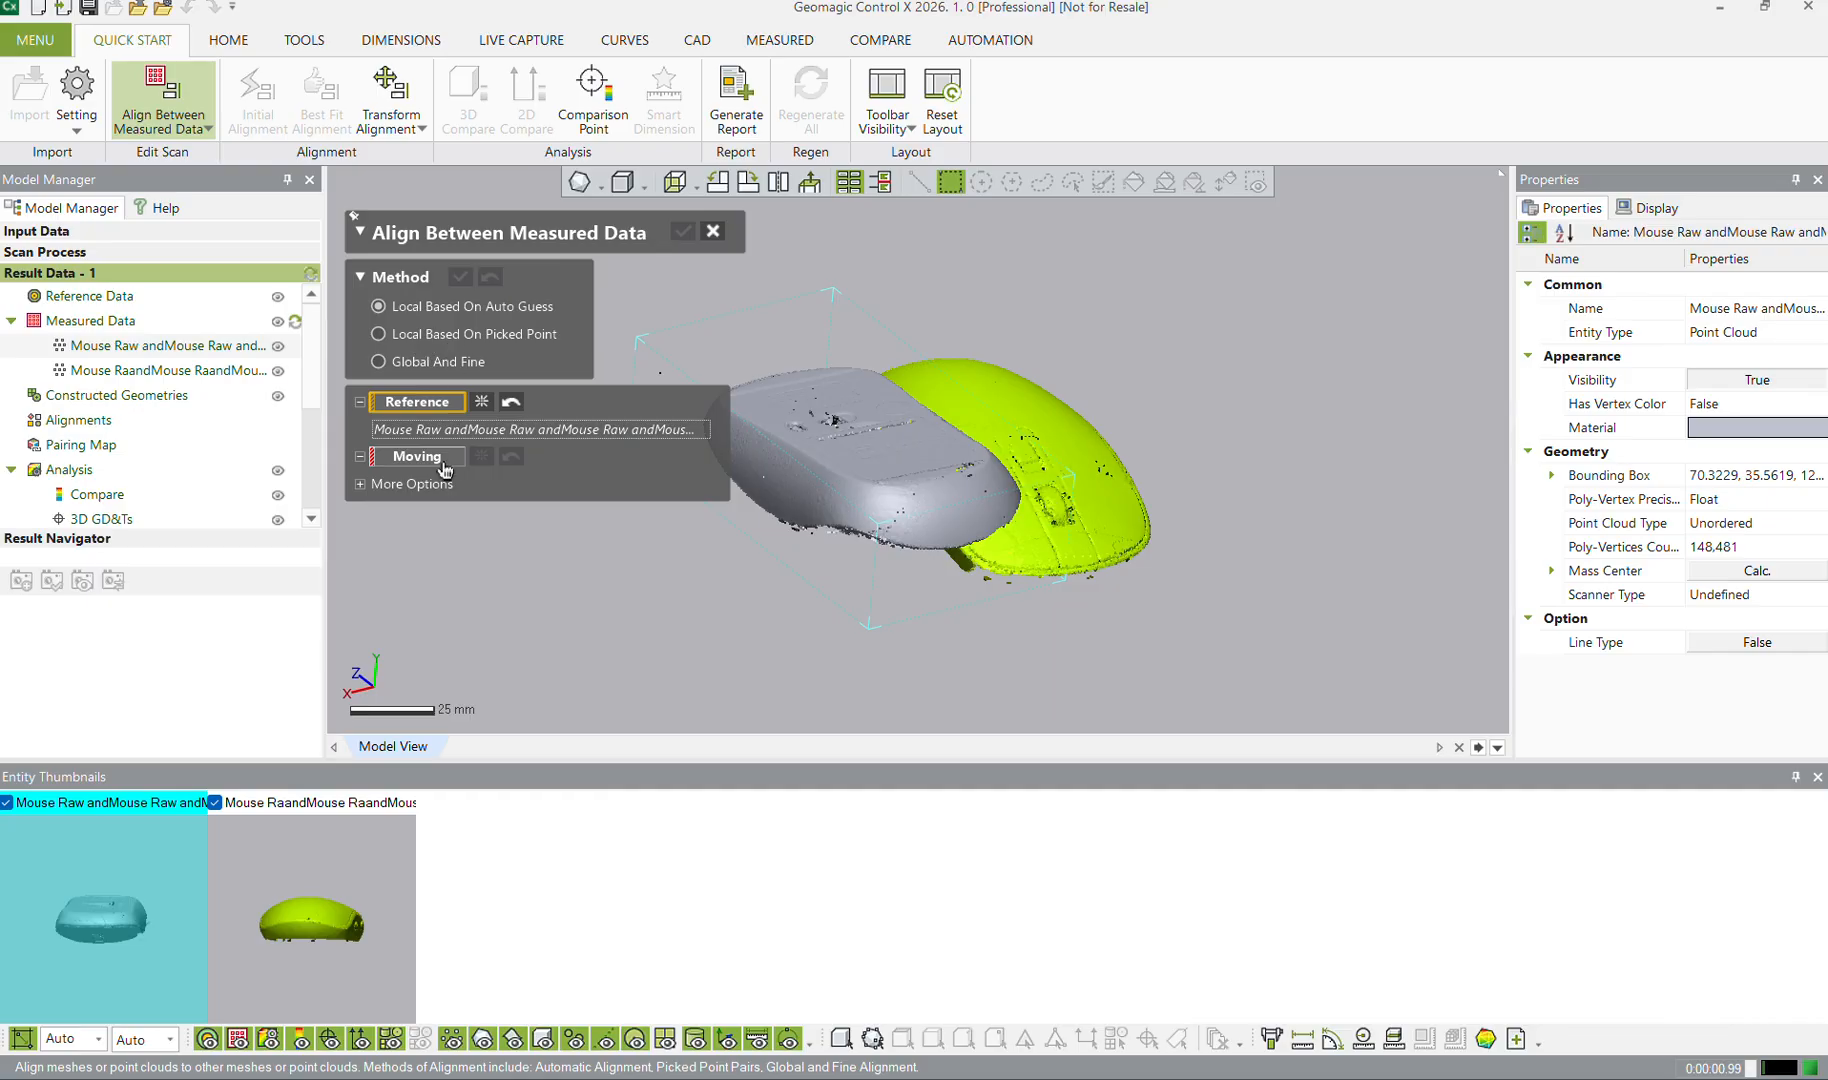
pyautogui.click(458, 338)
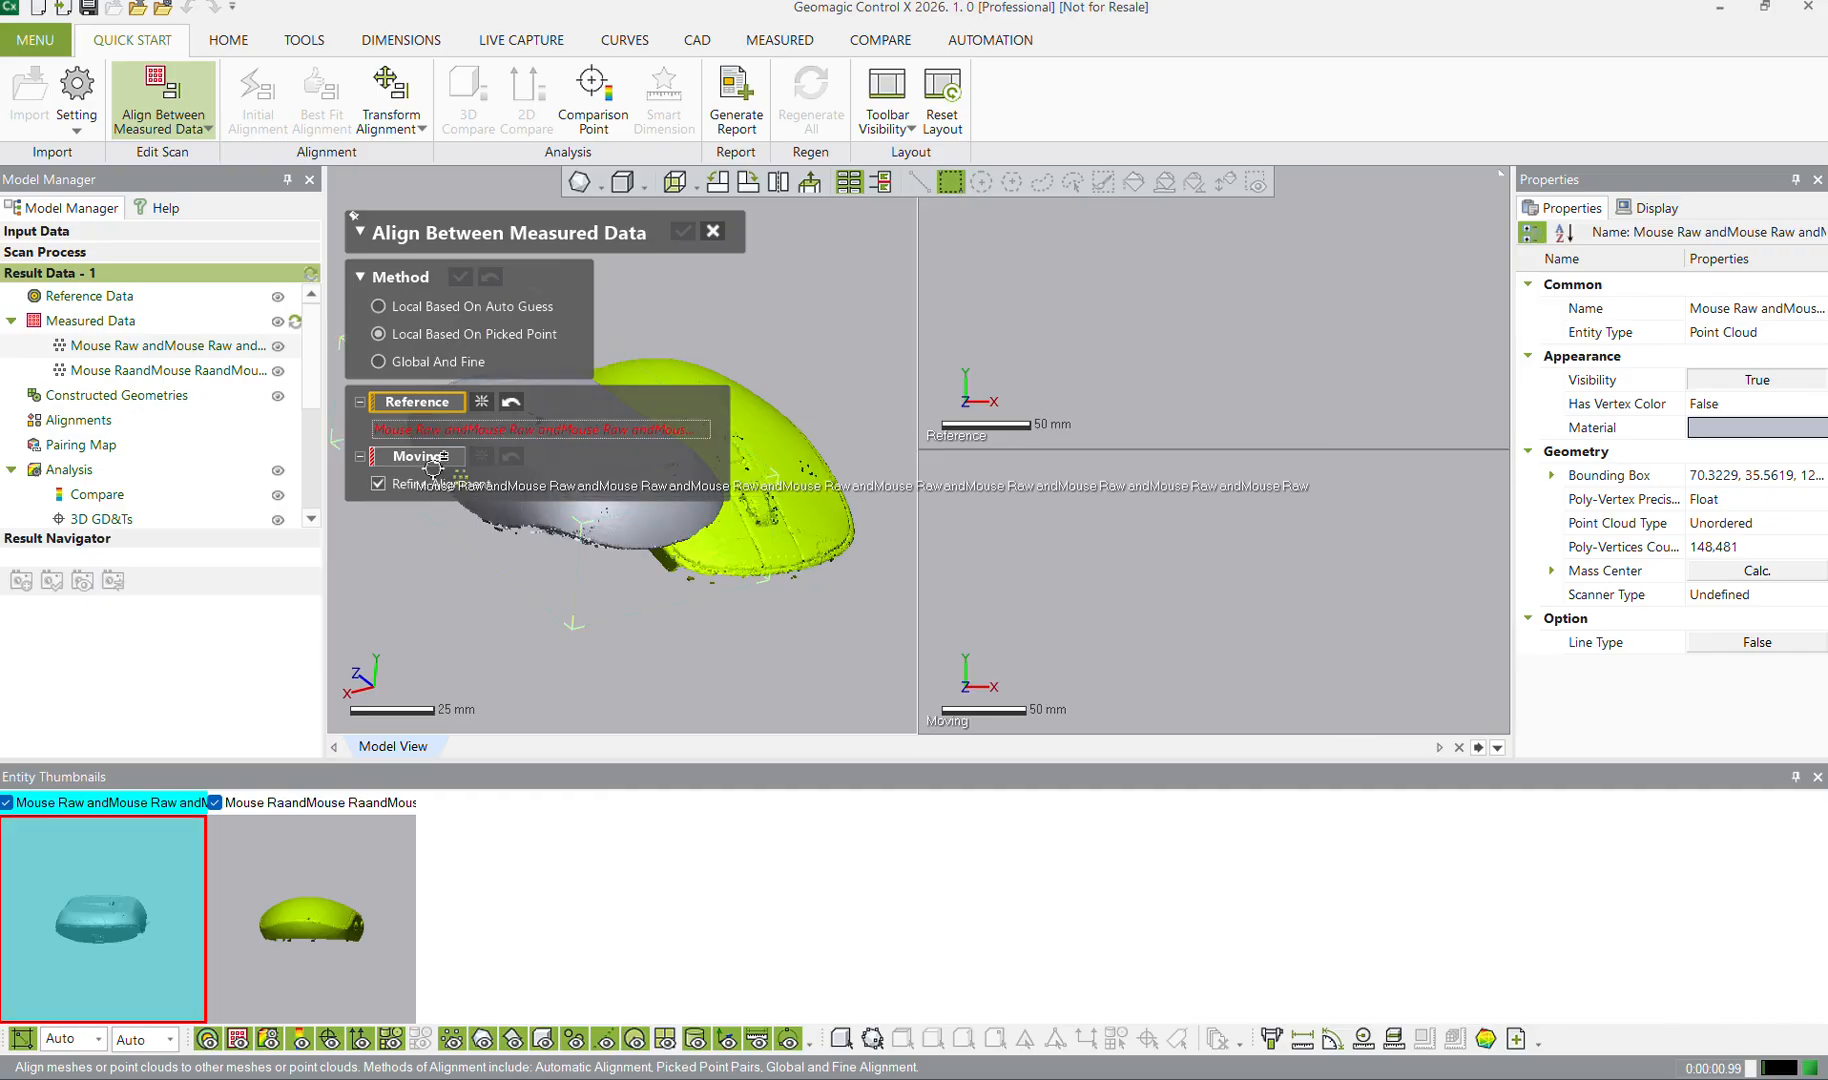
pyautogui.click(430, 458)
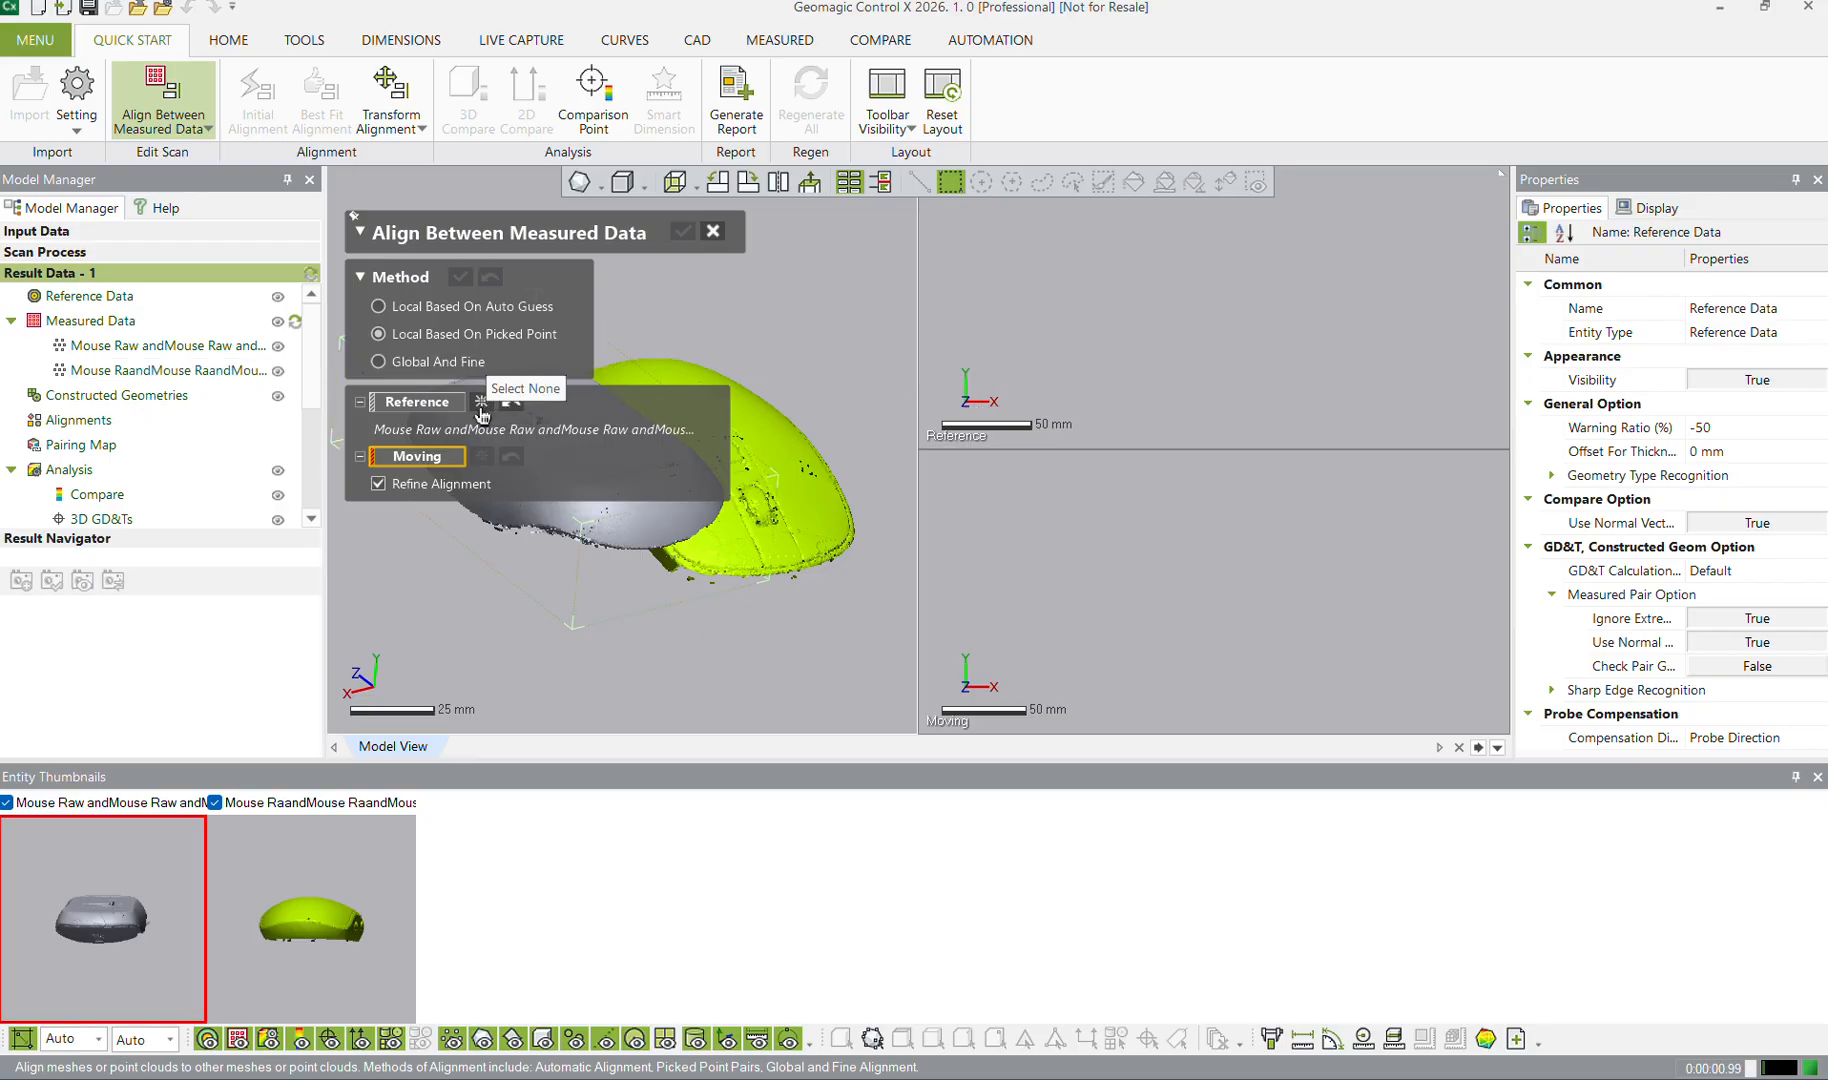
pyautogui.click(437, 405)
pyautogui.click(168, 345)
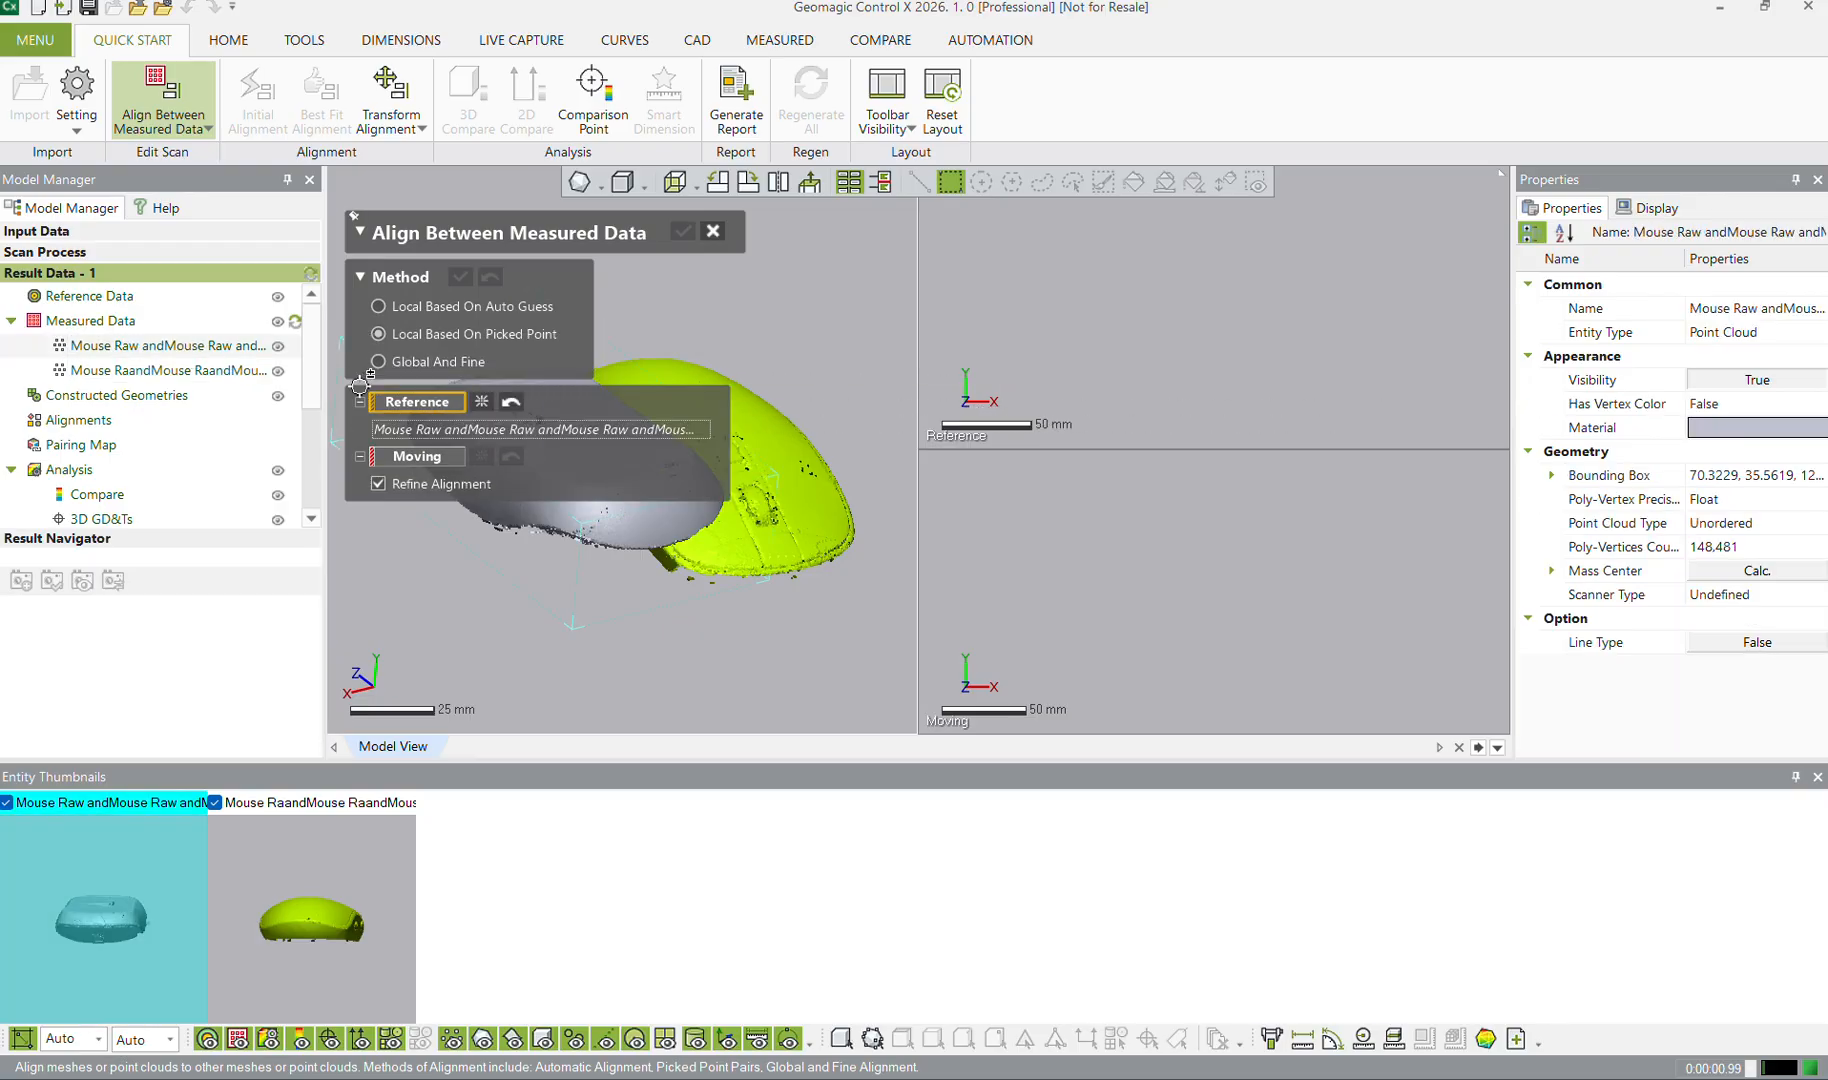
pyautogui.click(453, 467)
pyautogui.click(166, 370)
pyautogui.scroll(-5, 1193, 550)
pyautogui.moveTo(1194, 550); pyautogui.dragTo(1222, 515, button='right')
pyautogui.moveTo(1232, 325); pyautogui.dragTo(1226, 362, button='right')
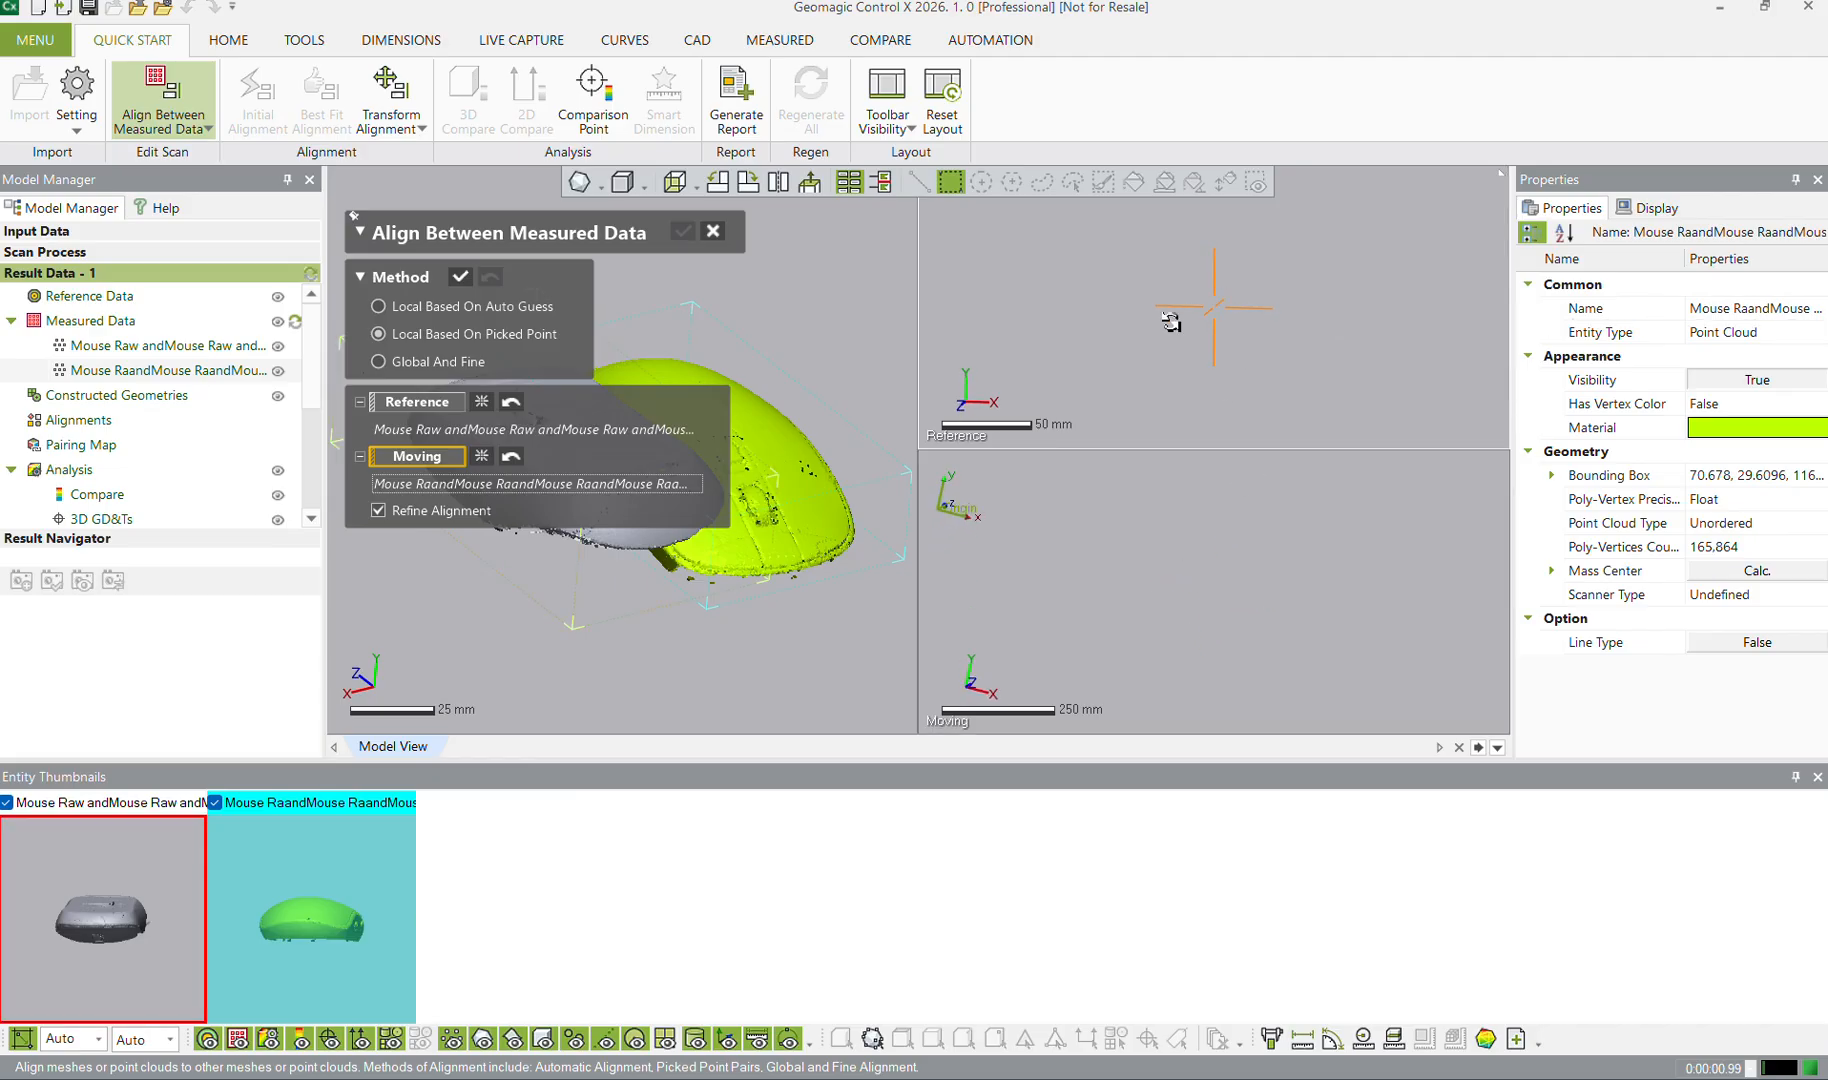
# Align the second combined point cloud as moving data to the first using Local Based On Auto Guess, and accept the alignment
pyautogui.click(424, 308)
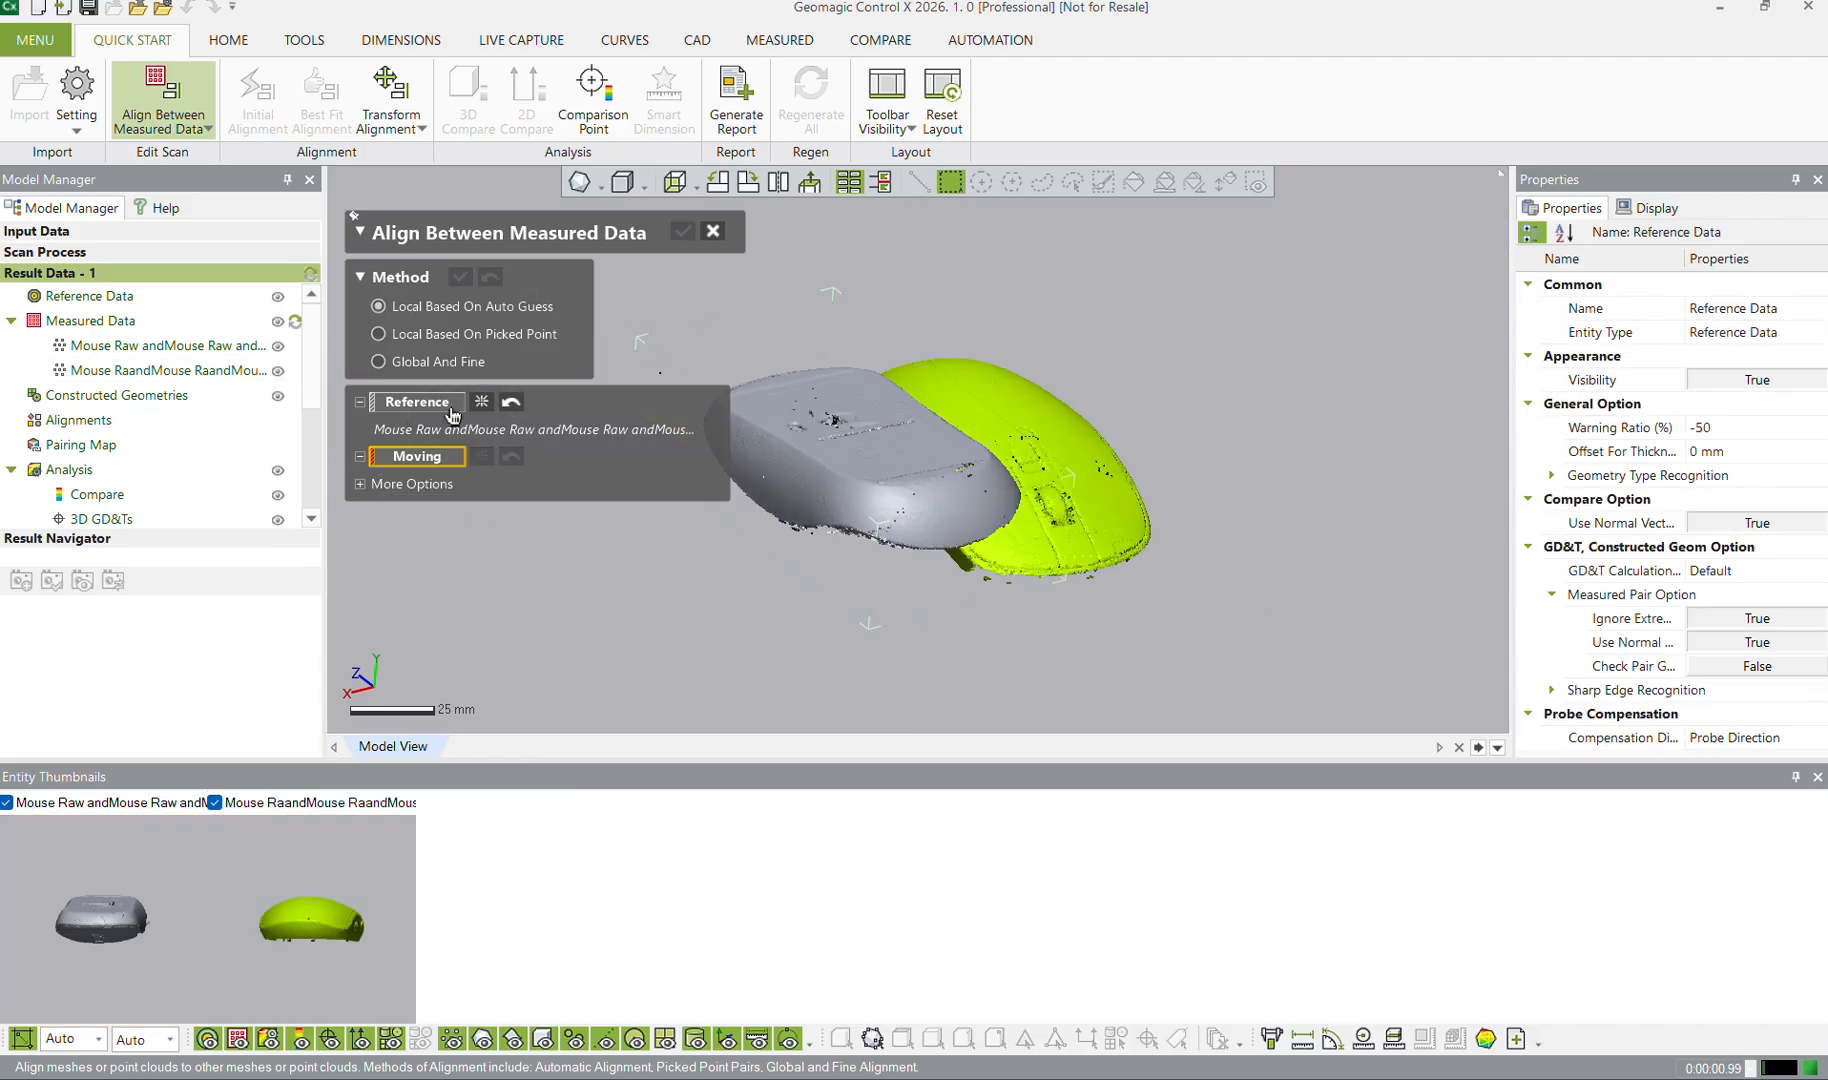
pyautogui.click(162, 372)
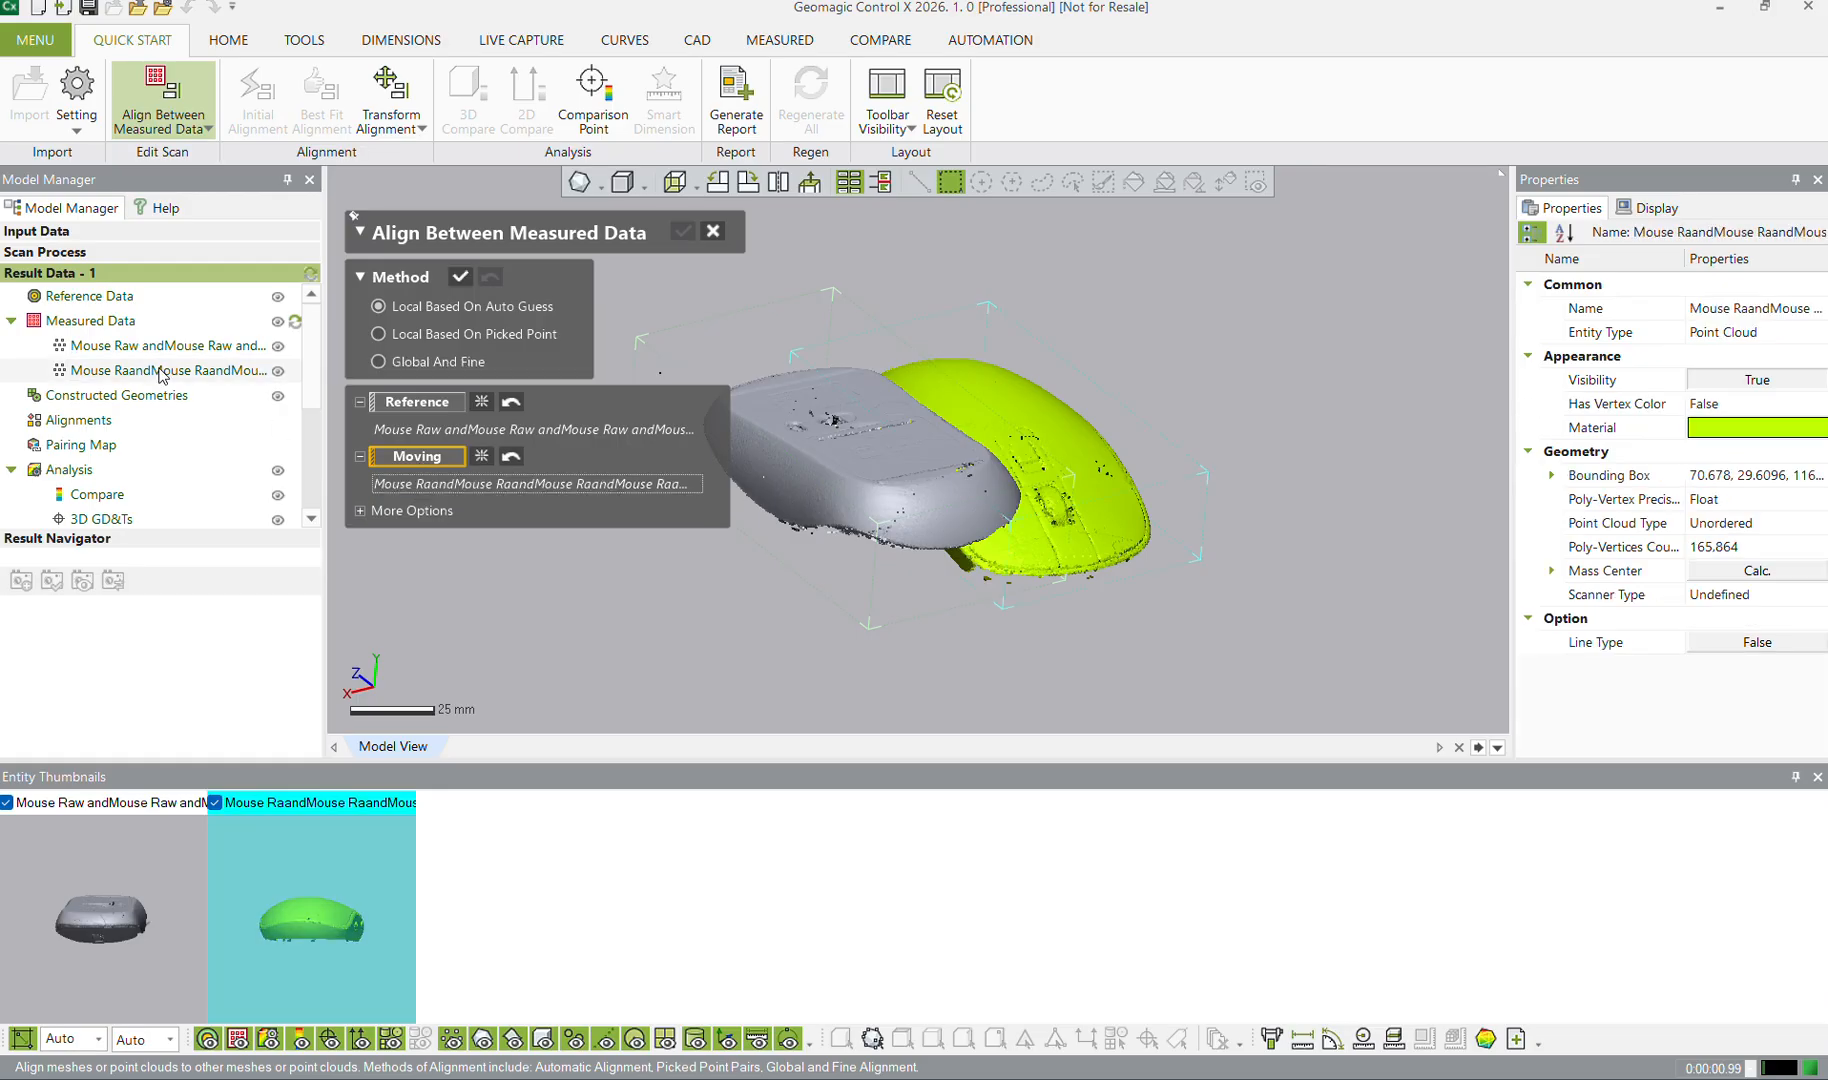
pyautogui.click(459, 280)
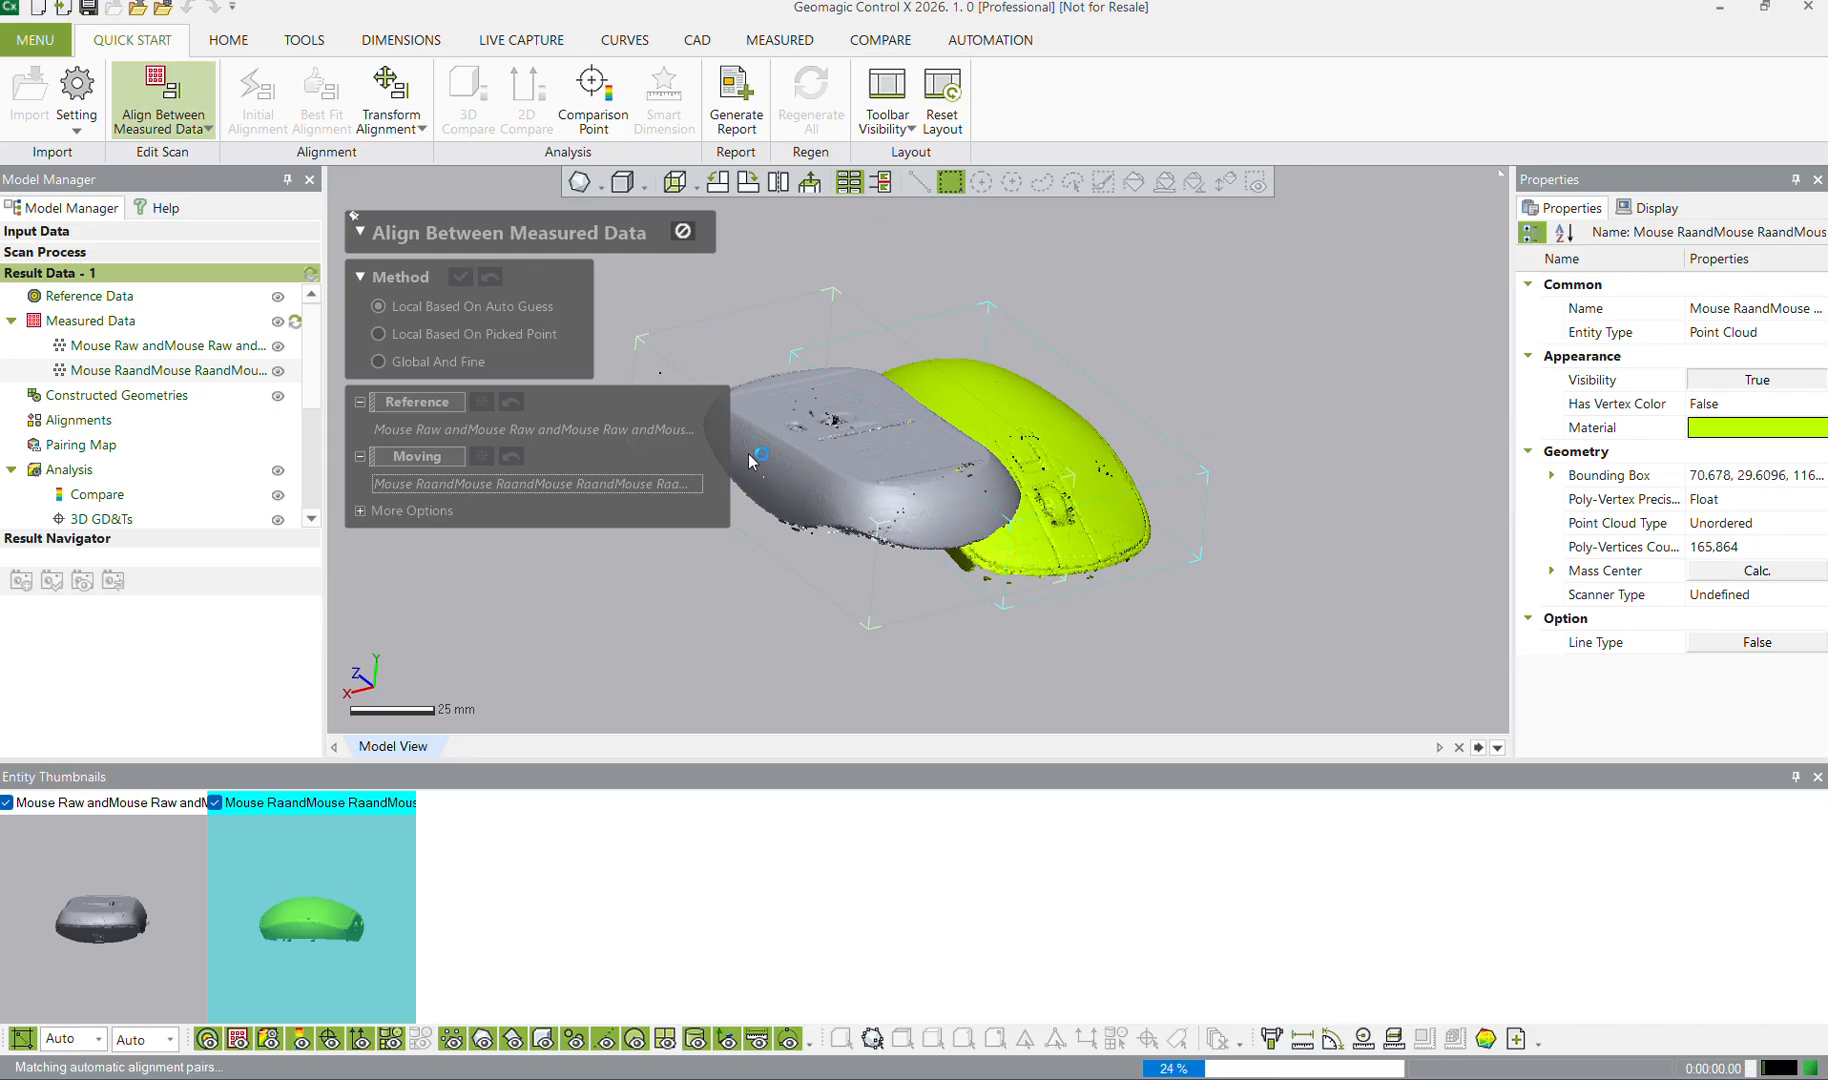
pyautogui.moveTo(865, 580); pyautogui.dragTo(1130, 293, button='right')
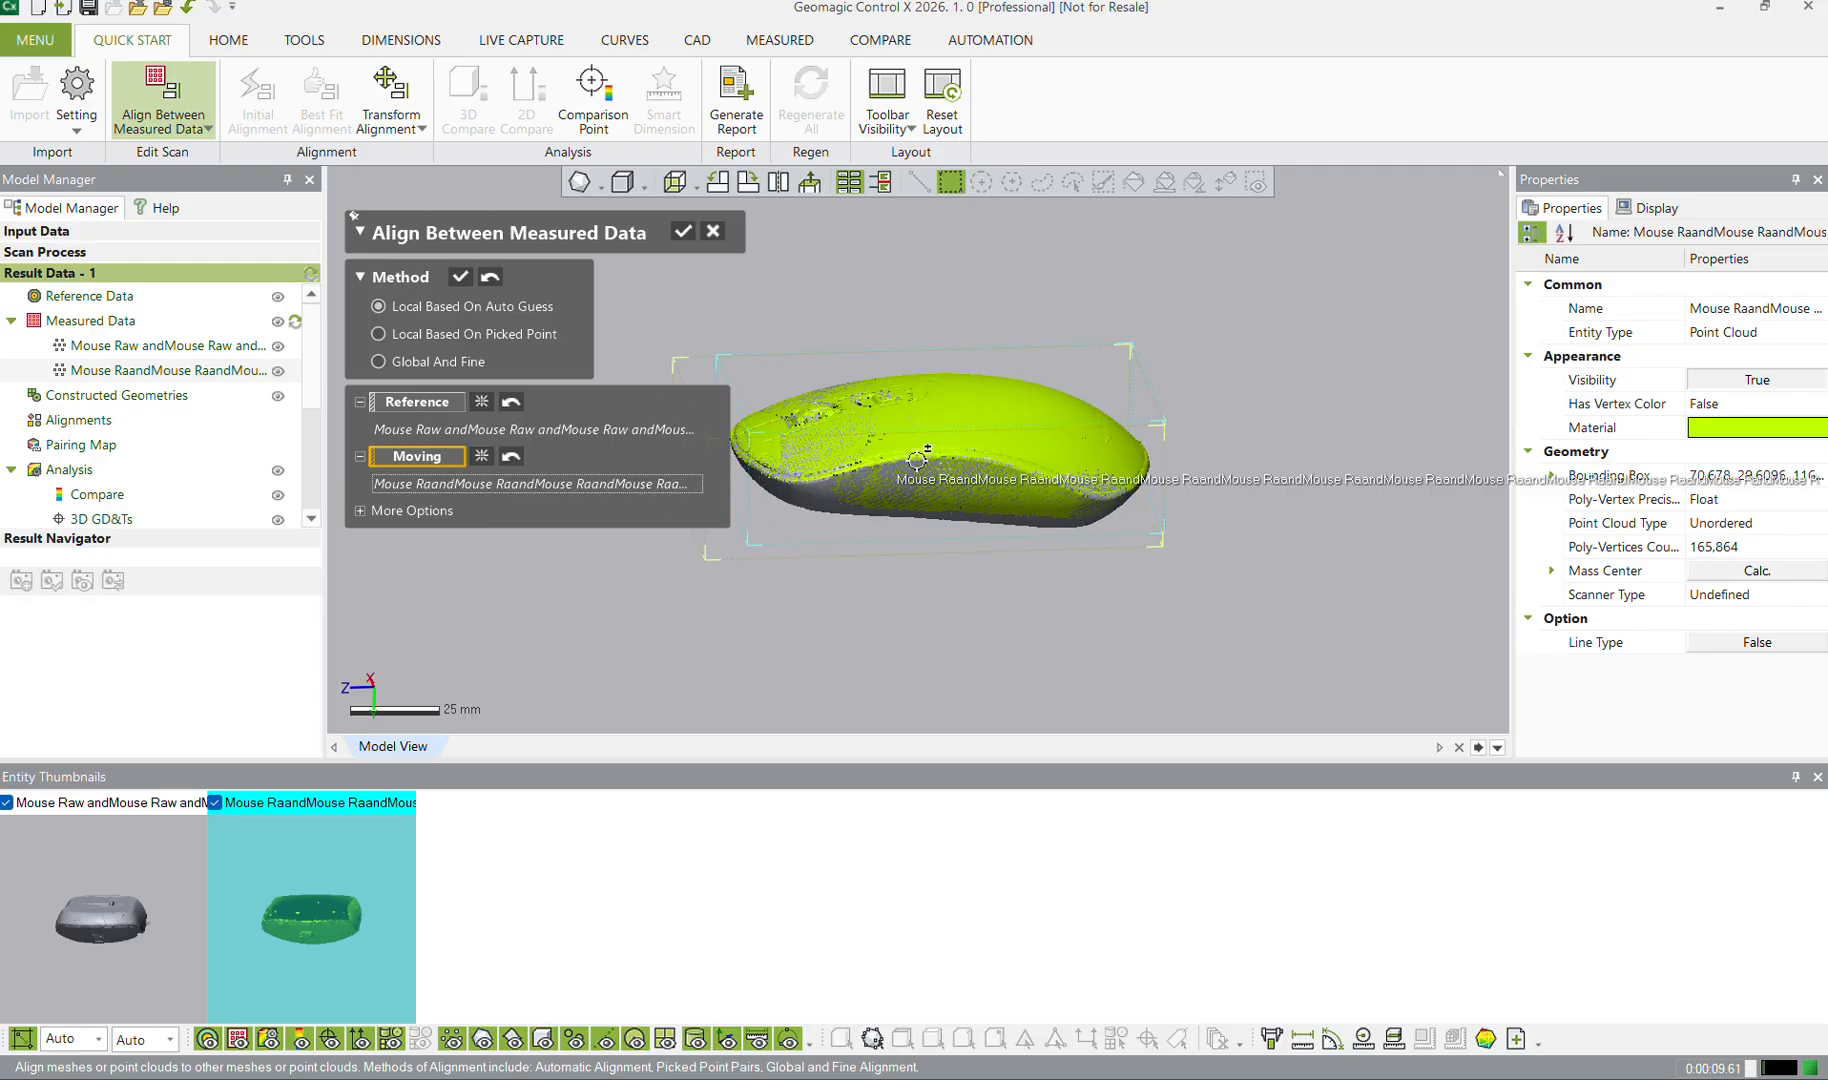
pyautogui.click(458, 280)
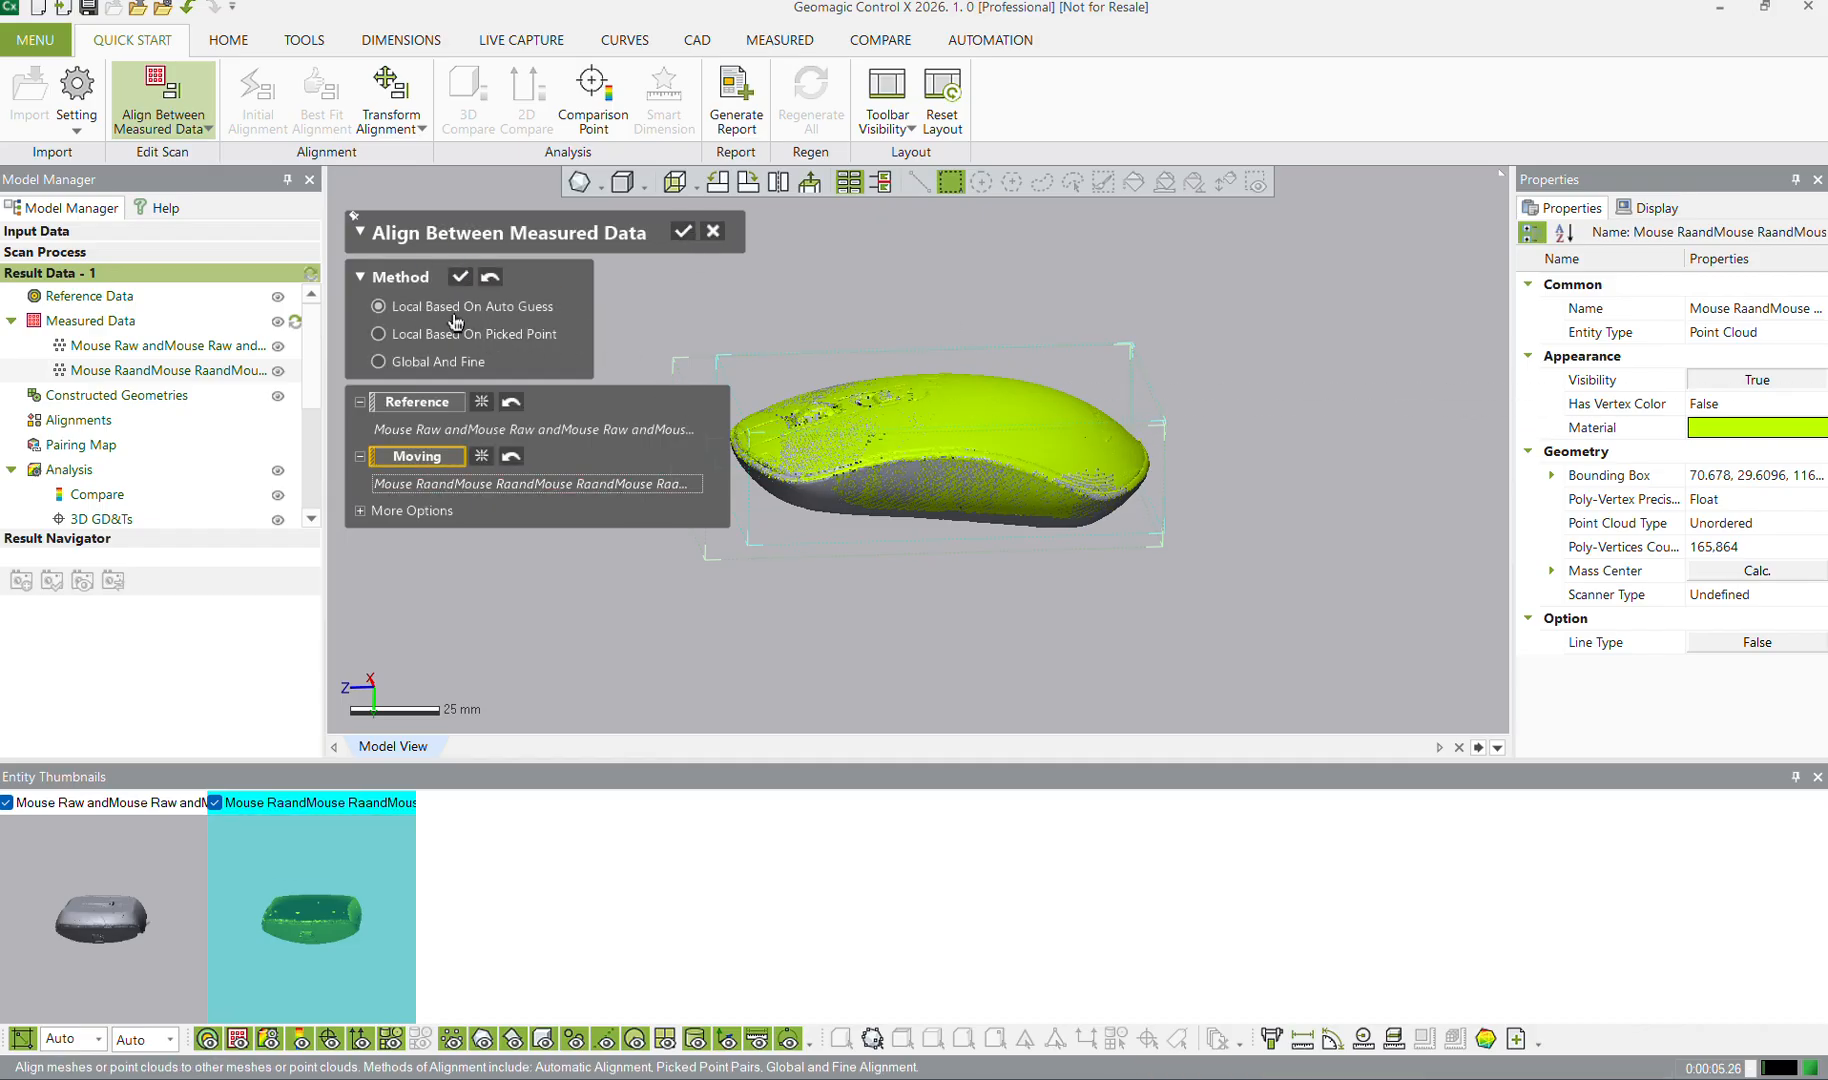
pyautogui.moveTo(598, 345); pyautogui.dragTo(732, 258, button='right')
pyautogui.click(681, 233)
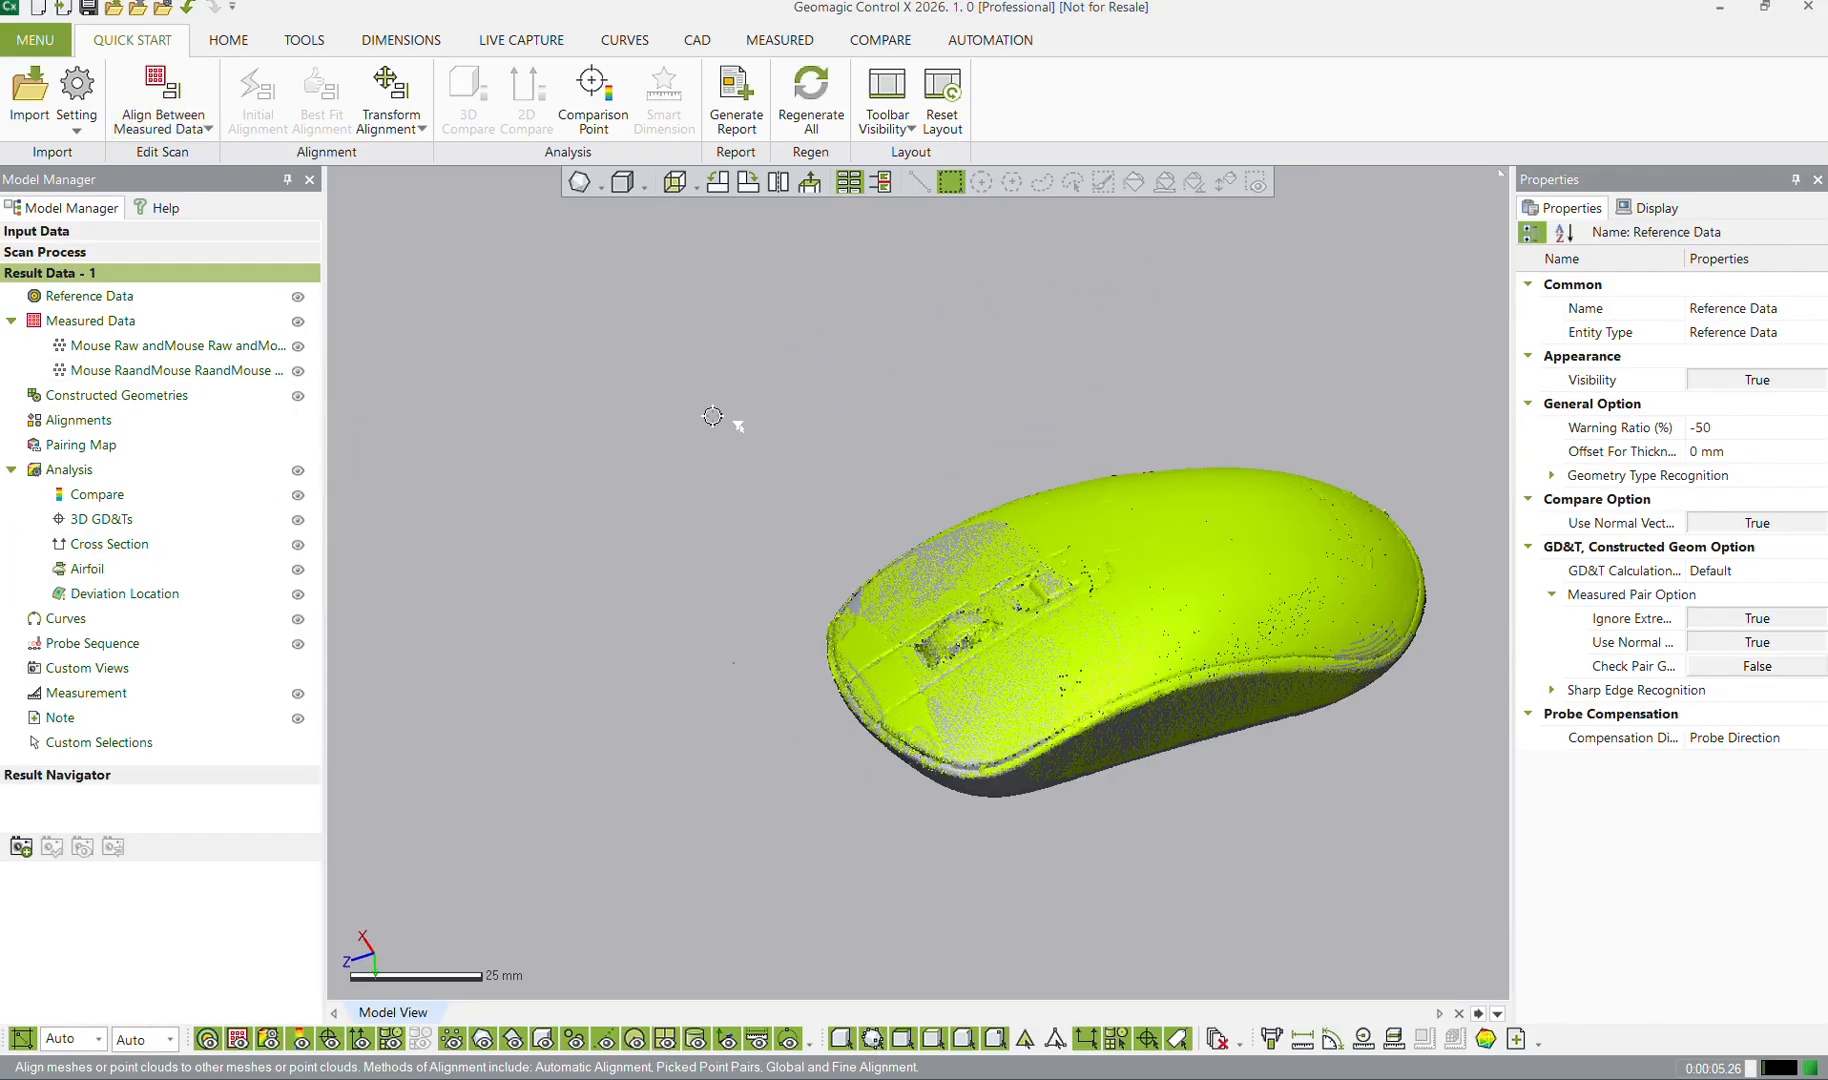
pyautogui.moveTo(729, 434)
pyautogui.mouseDown(button='right')
pyautogui.moveTo(588, 490)
pyautogui.moveTo(838, 593)
pyautogui.moveTo(1338, 604)
pyautogui.mouseUp(button='right')
pyautogui.moveTo(1130, 522); pyautogui.dragTo(400, 457, button='right')
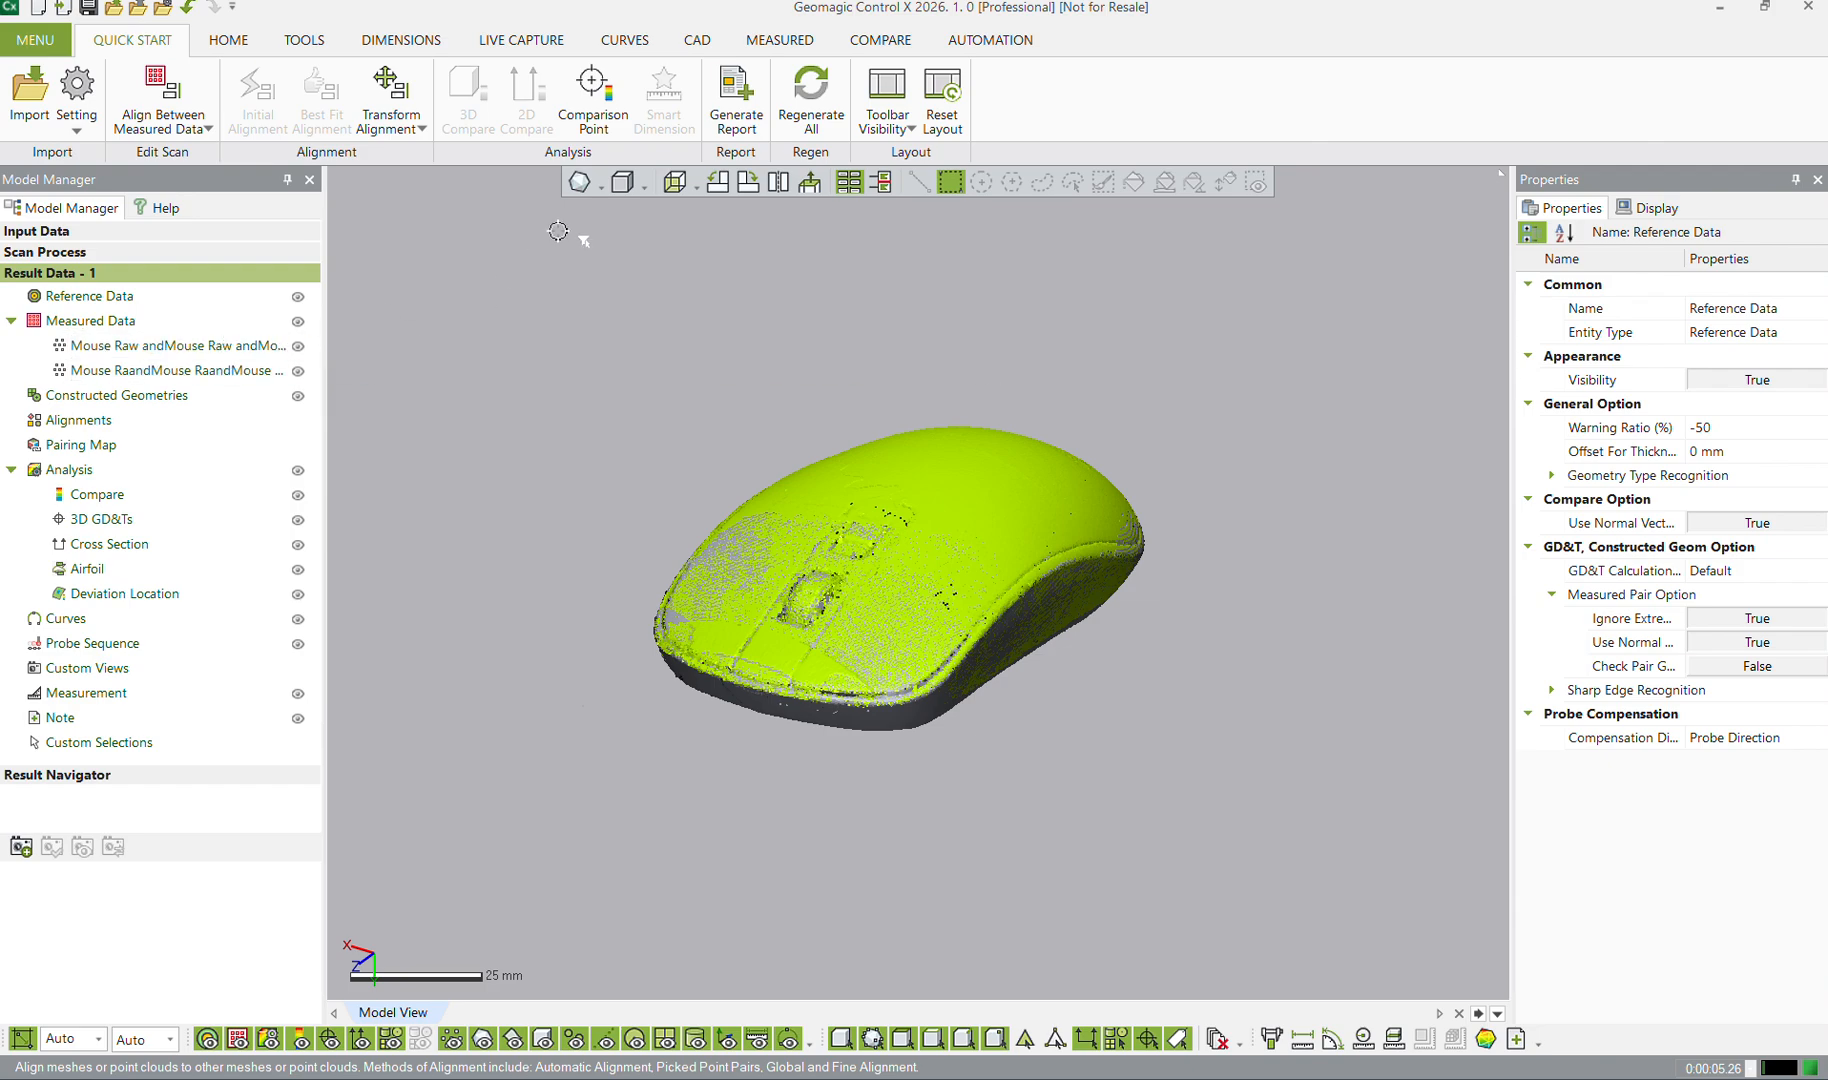
# Triangulate both aligned point clouds into meshes using the Mesh Construction method with 0.05 mm scanner accuracy
pyautogui.click(779, 39)
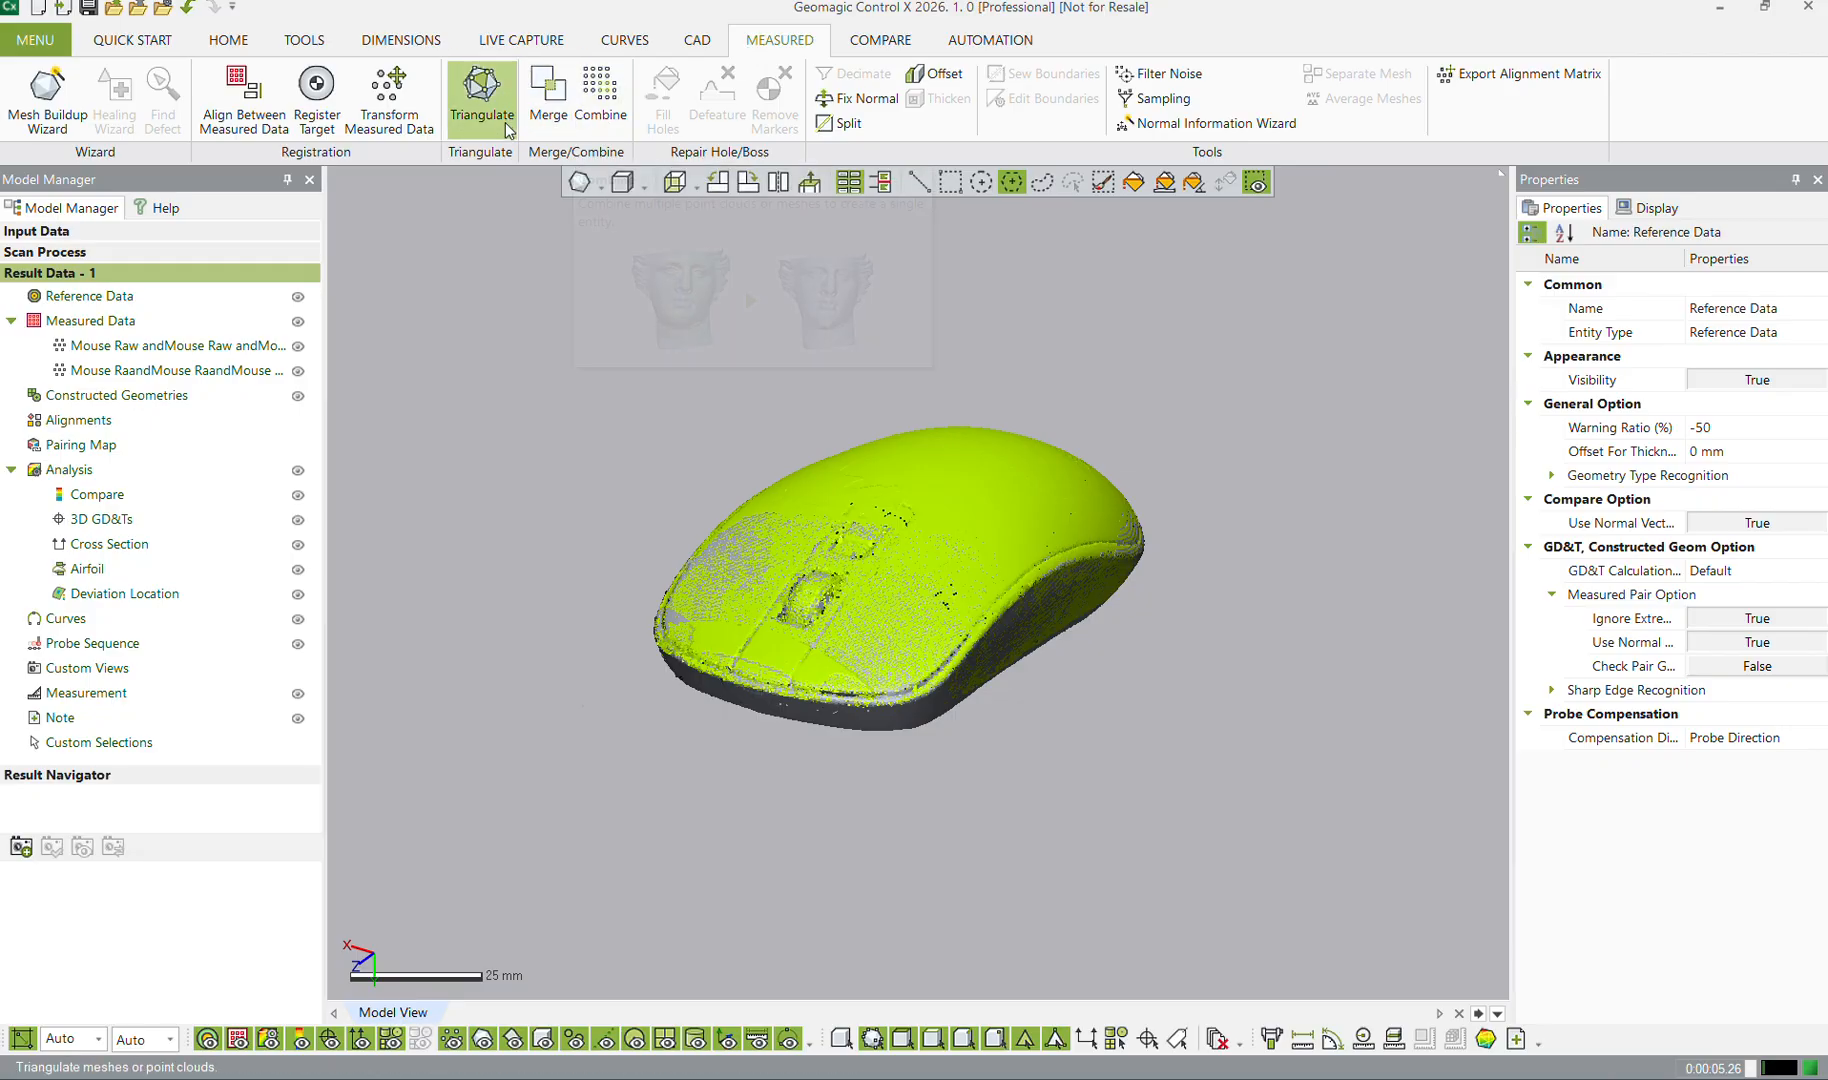
pyautogui.click(482, 95)
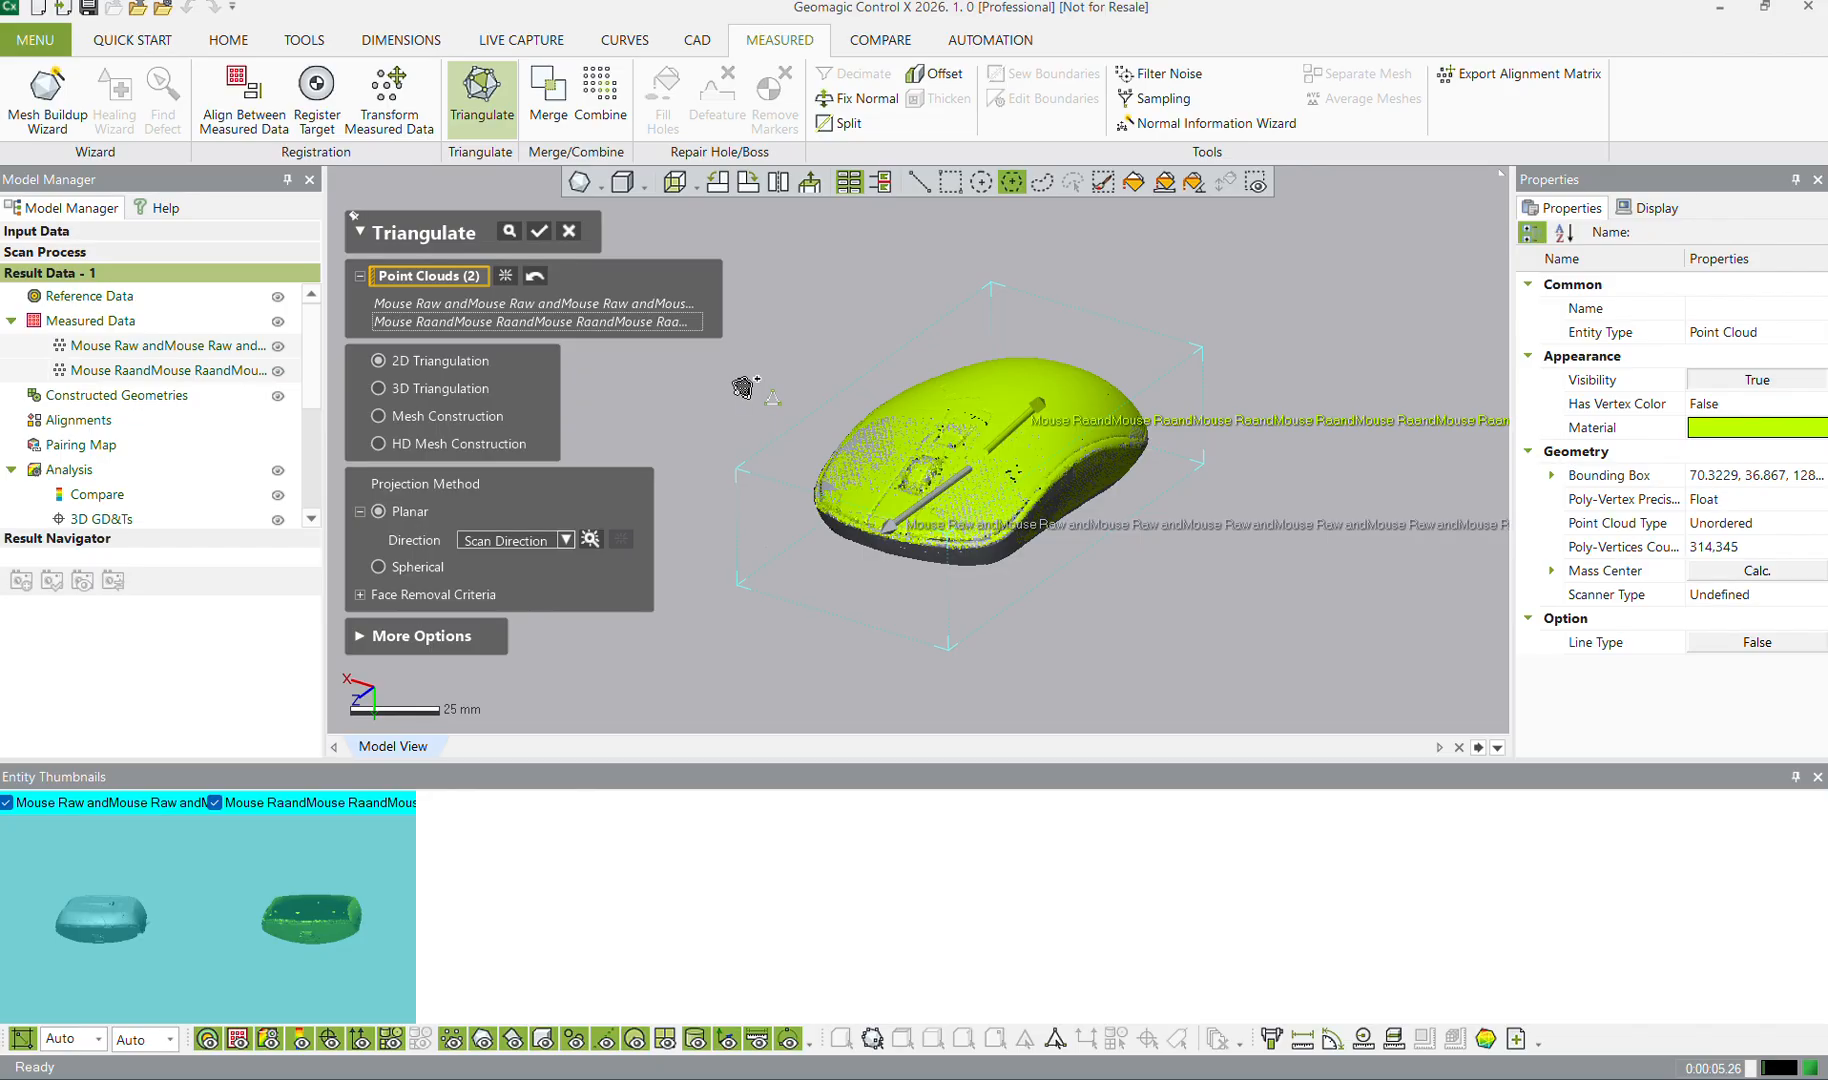
pyautogui.scroll(3, 850, 443)
pyautogui.scroll(5, 782, 421)
pyautogui.scroll(-7, 1031, 459)
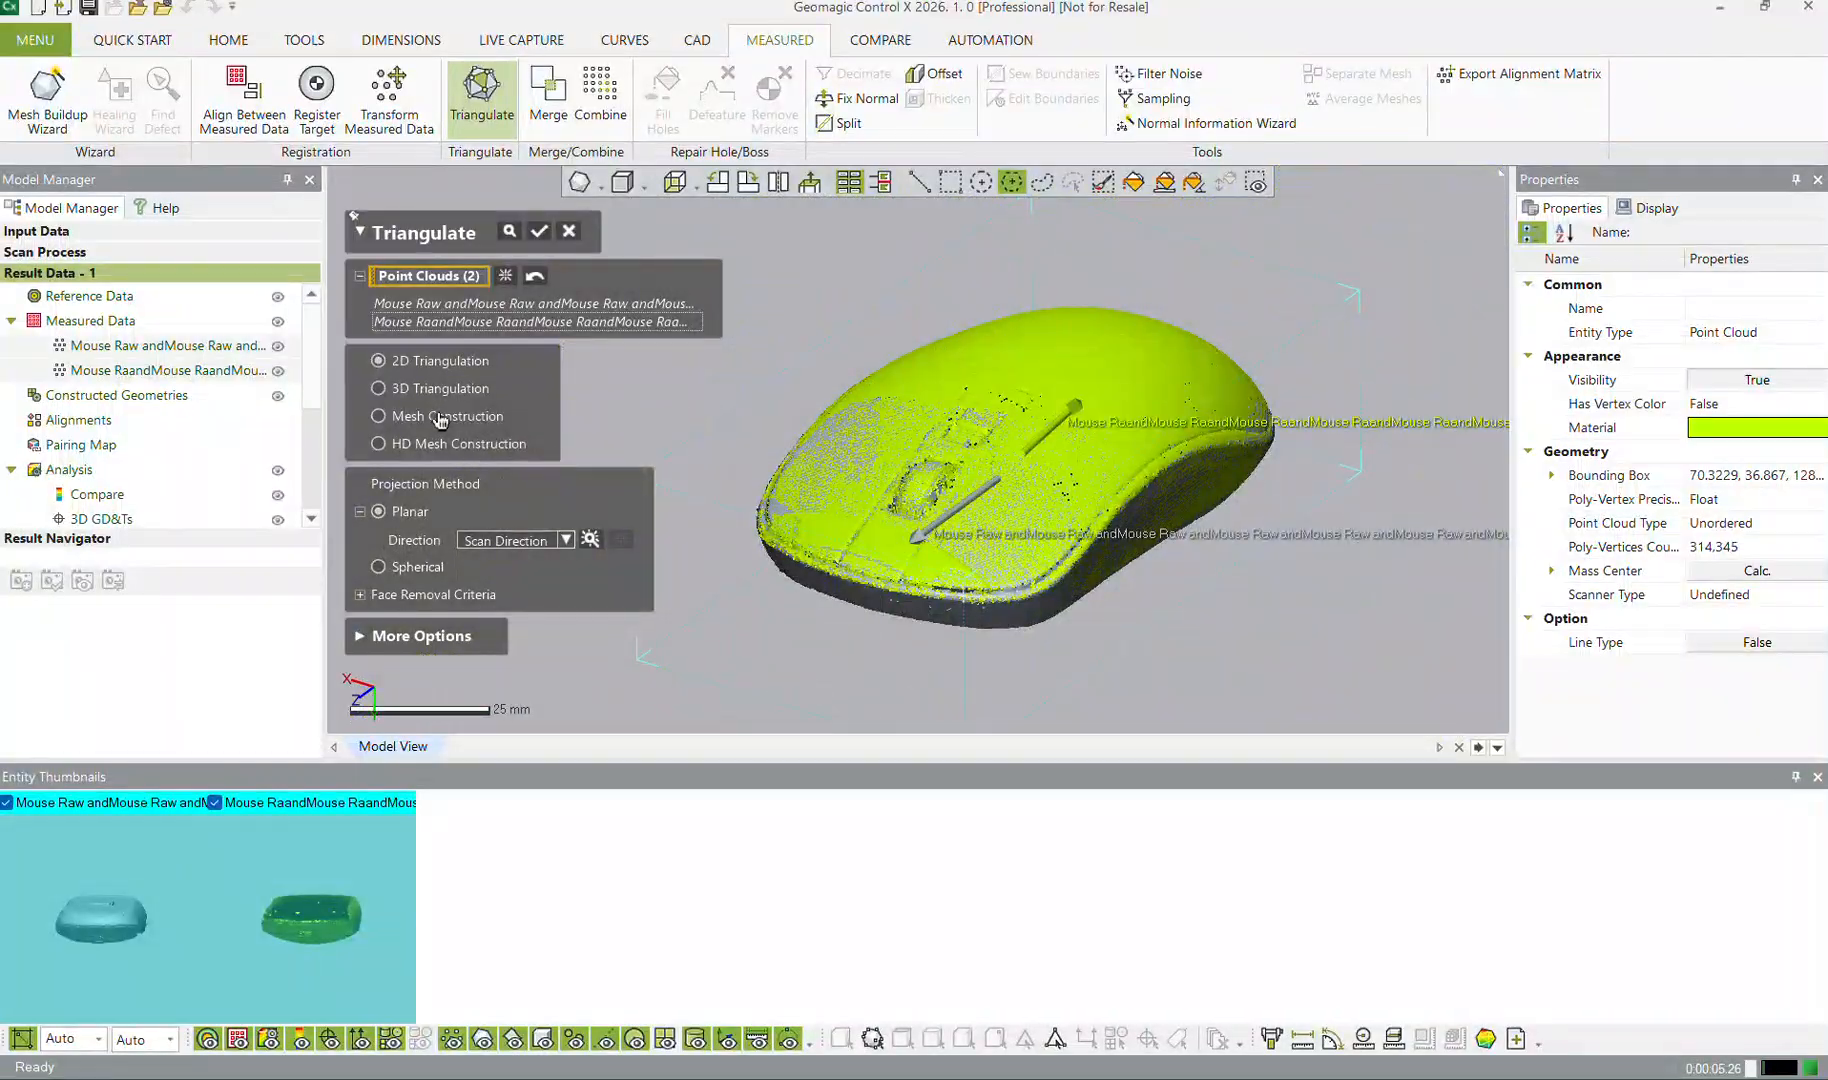
pyautogui.click(440, 417)
pyautogui.scroll(-2, 1084, 482)
pyautogui.moveTo(911, 496); pyautogui.dragTo(935, 540, button='right')
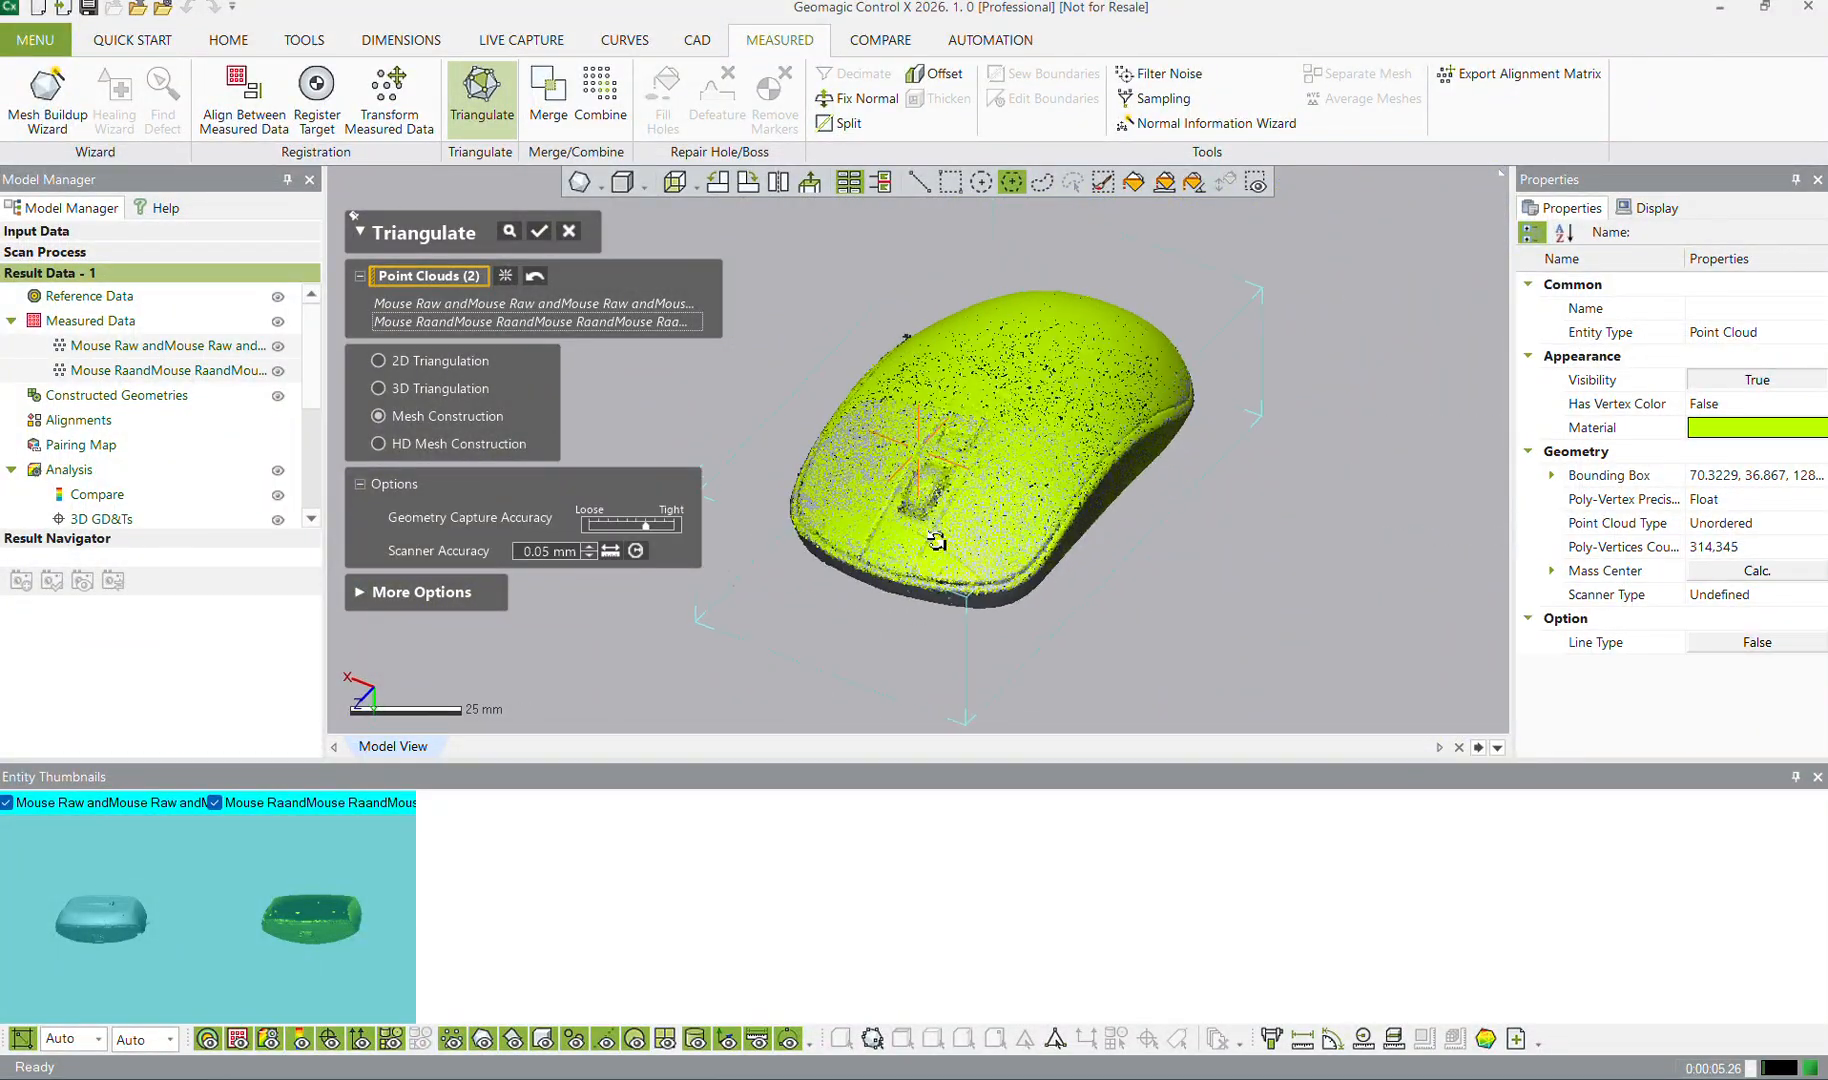
pyautogui.click(539, 233)
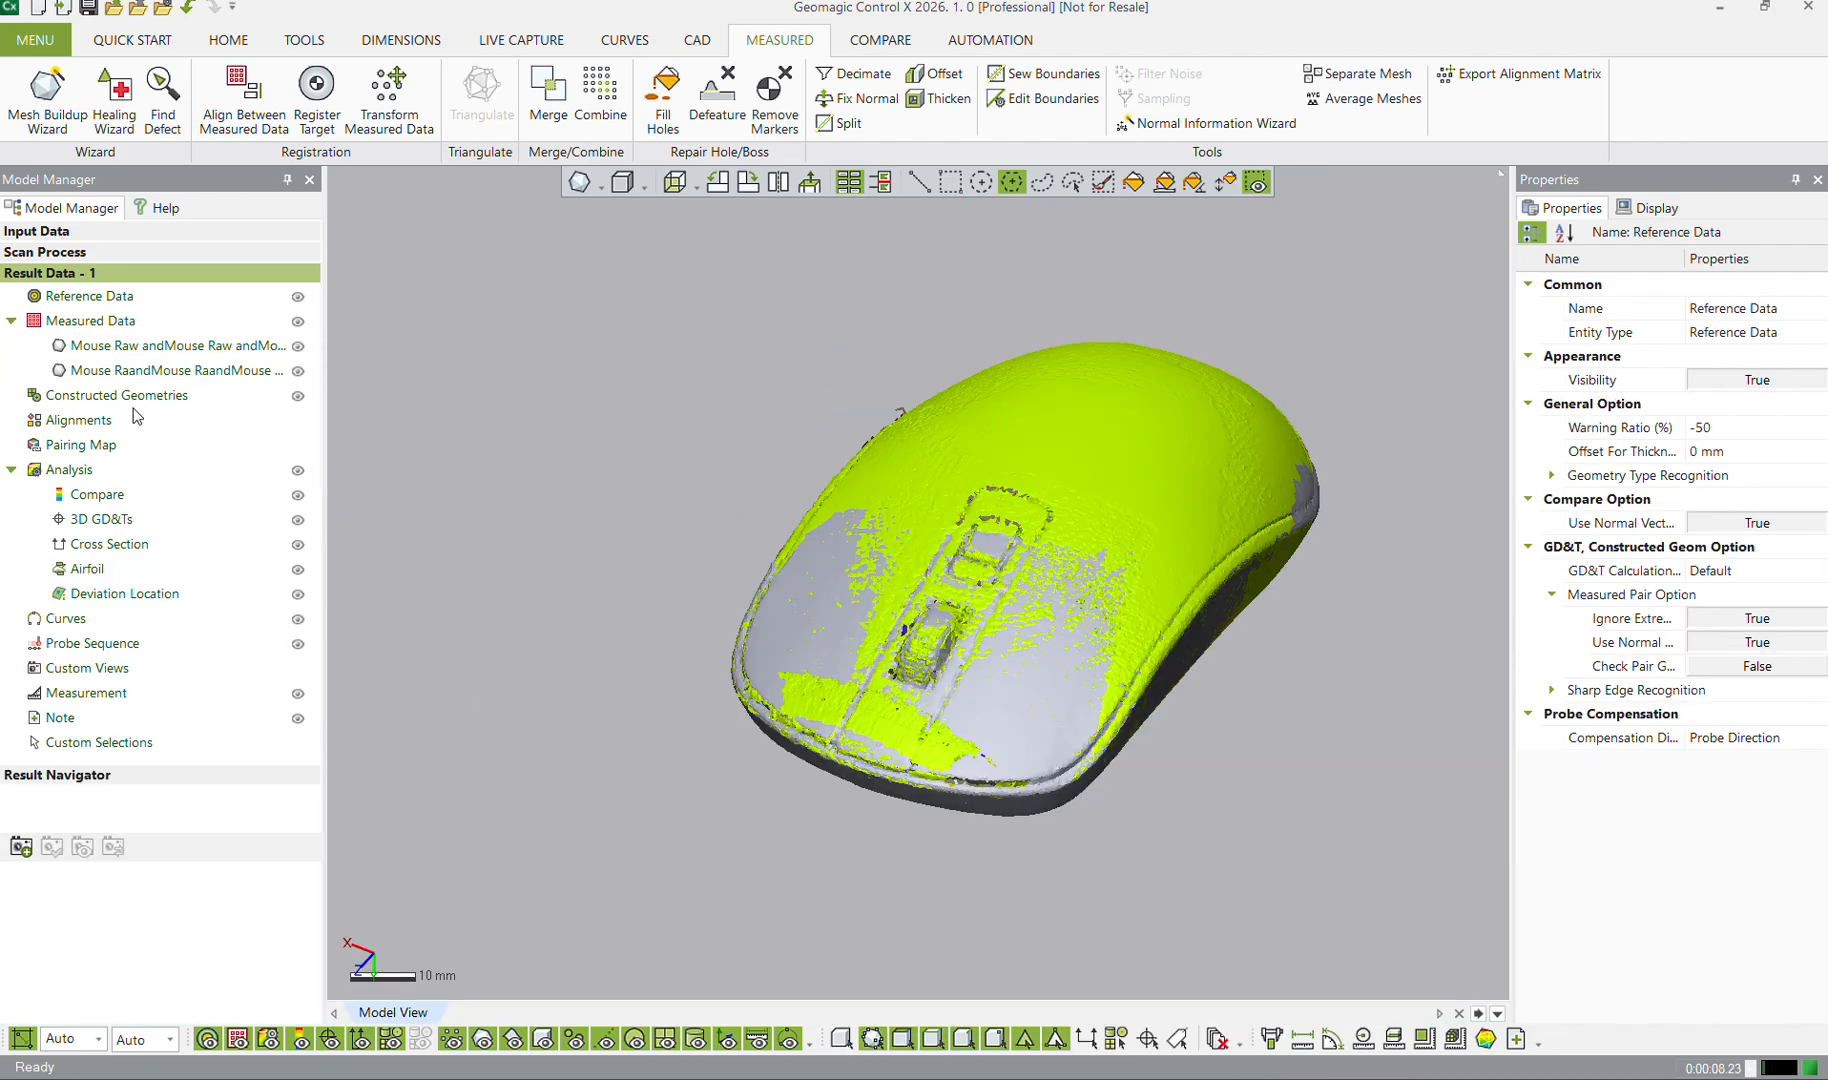
# Hide both triangulated mouse meshes and show them again
pyautogui.click(297, 345)
pyautogui.click(298, 370)
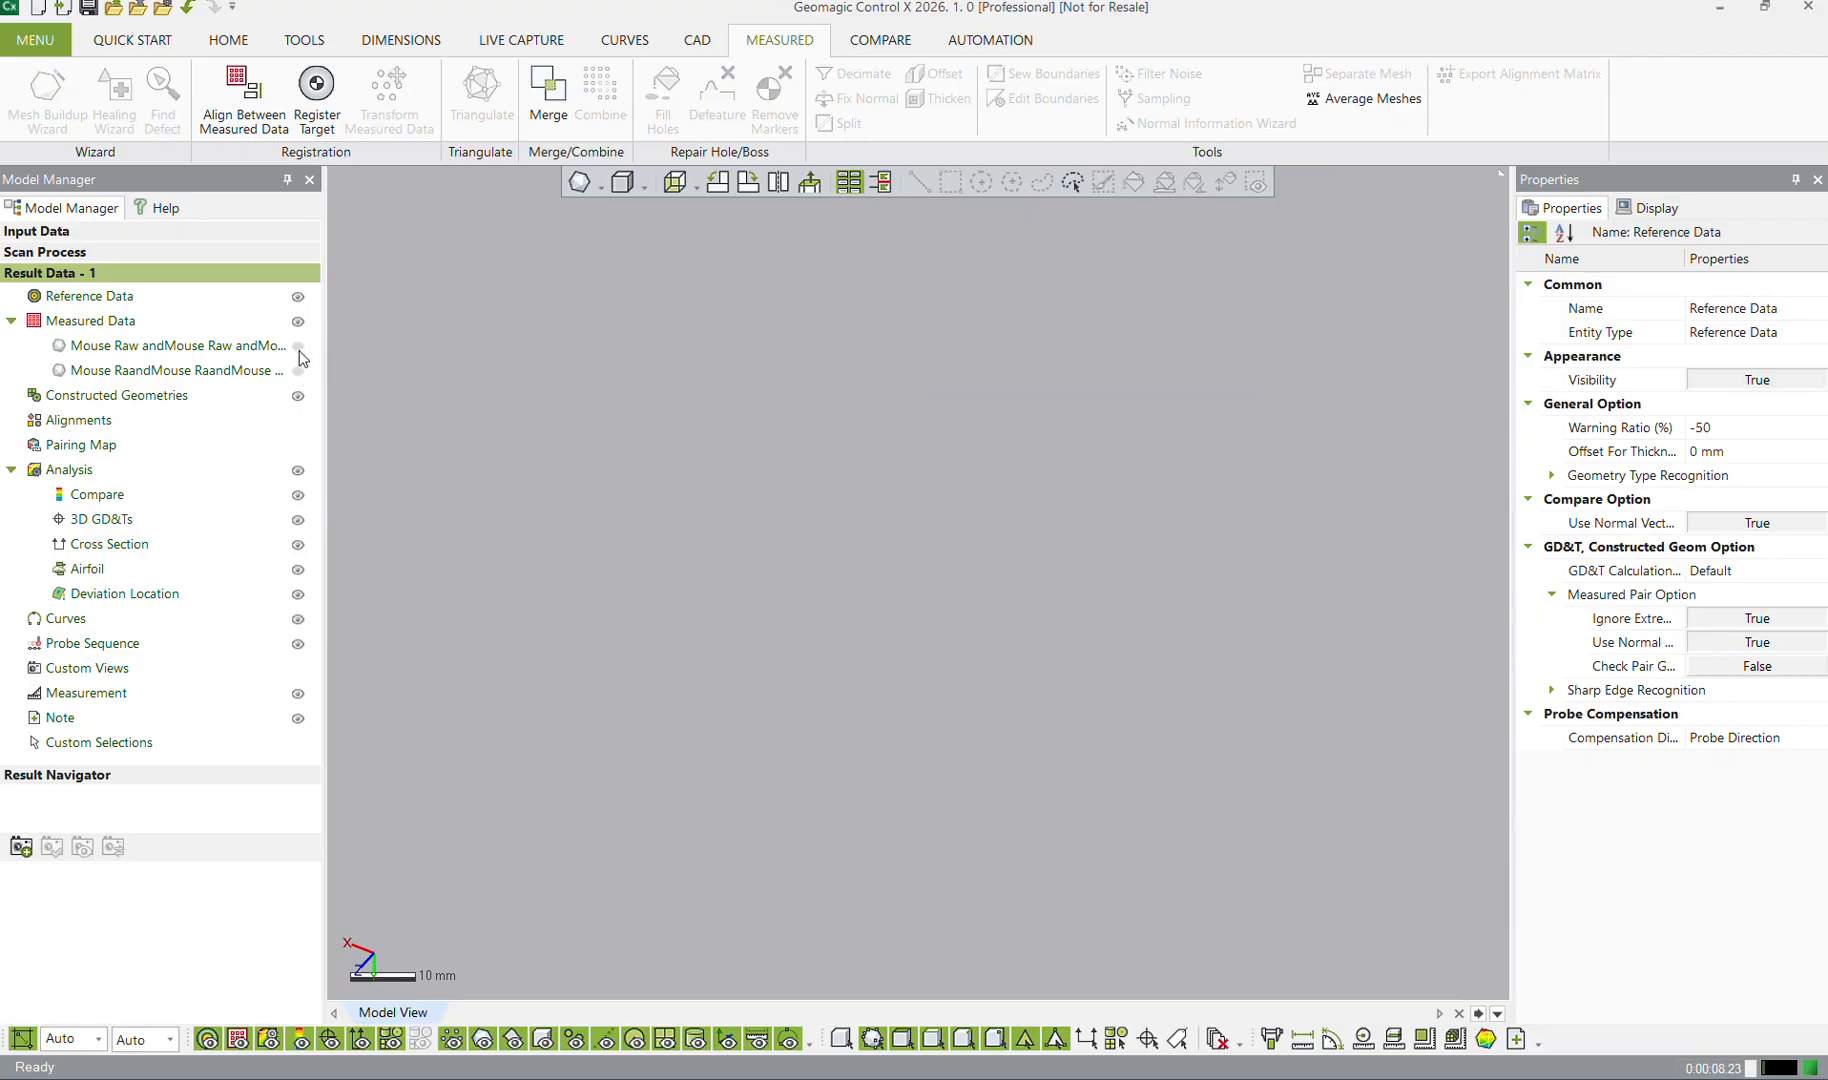
pyautogui.click(297, 345)
pyautogui.click(298, 370)
pyautogui.moveTo(855, 611); pyautogui.dragTo(874, 559, button='right')
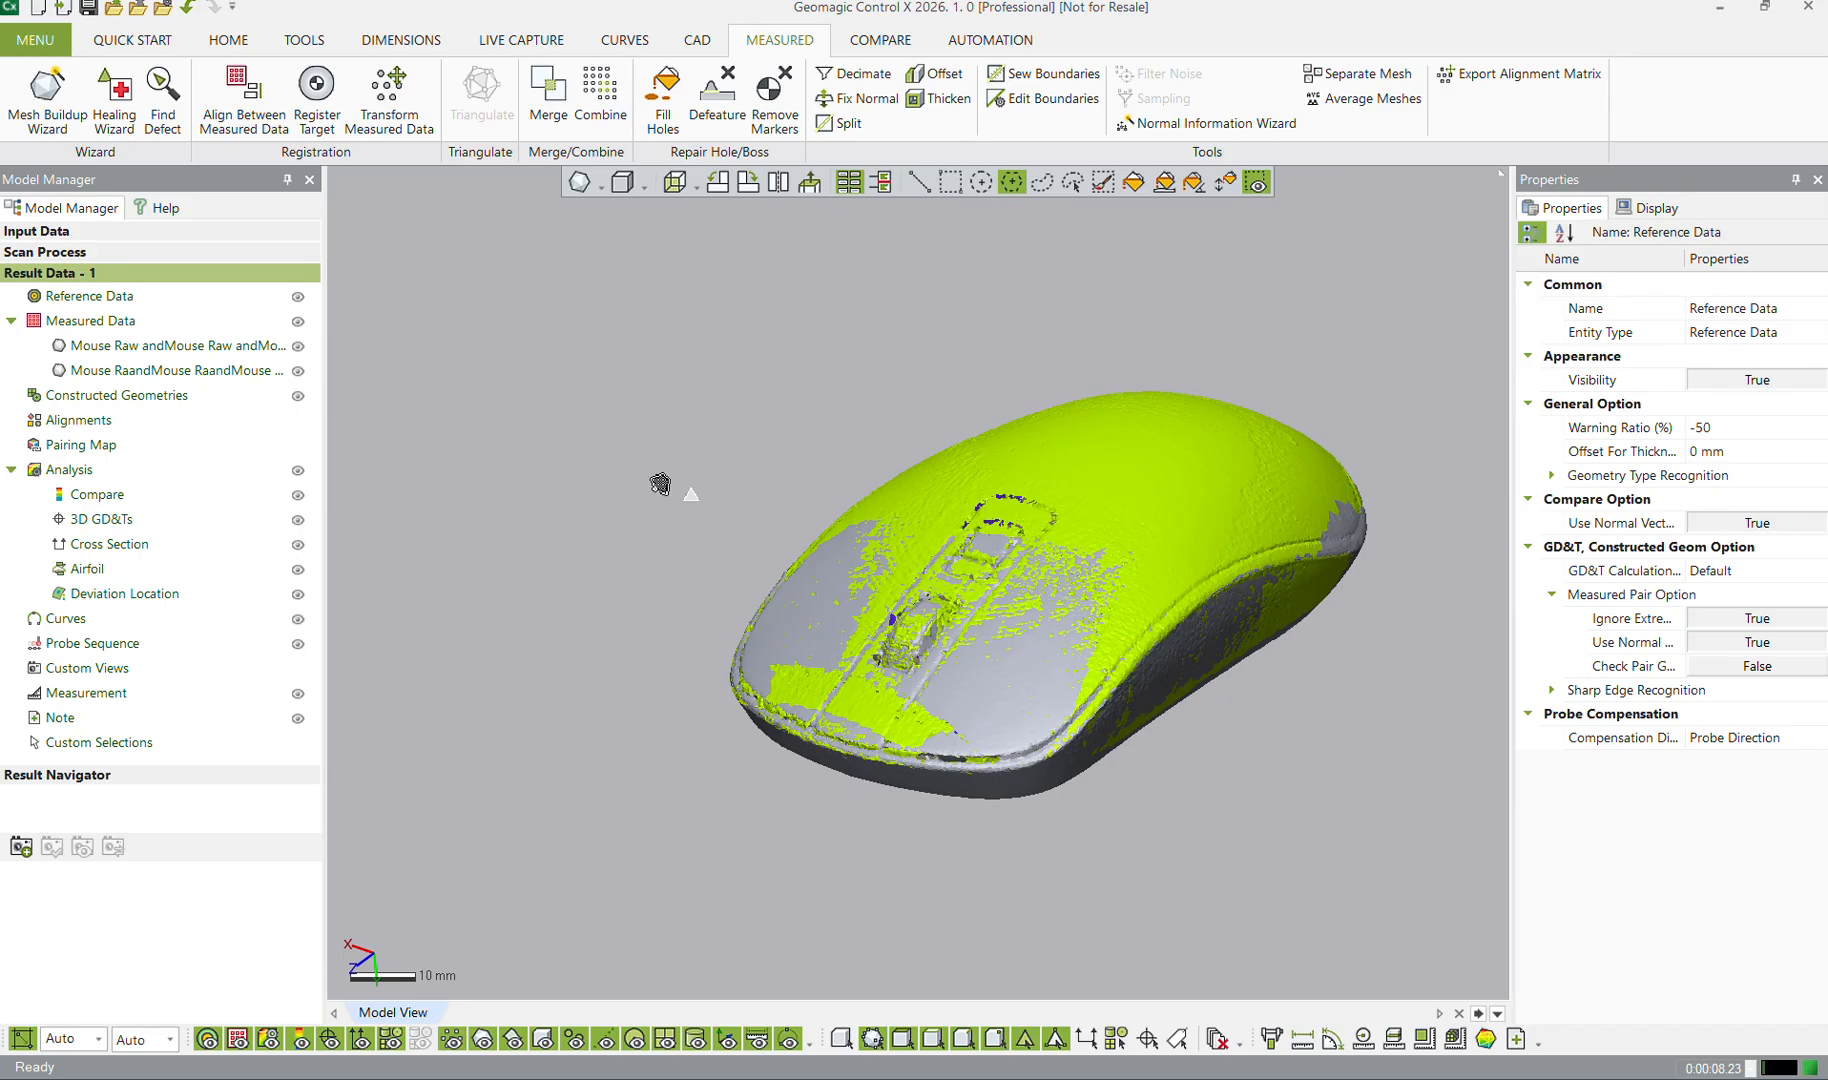
# Align and merge both meshes with the Mesh Buildup Wizard, using the first as reference and the second as moving, and apply the remaining stages
pyautogui.click(224, 42)
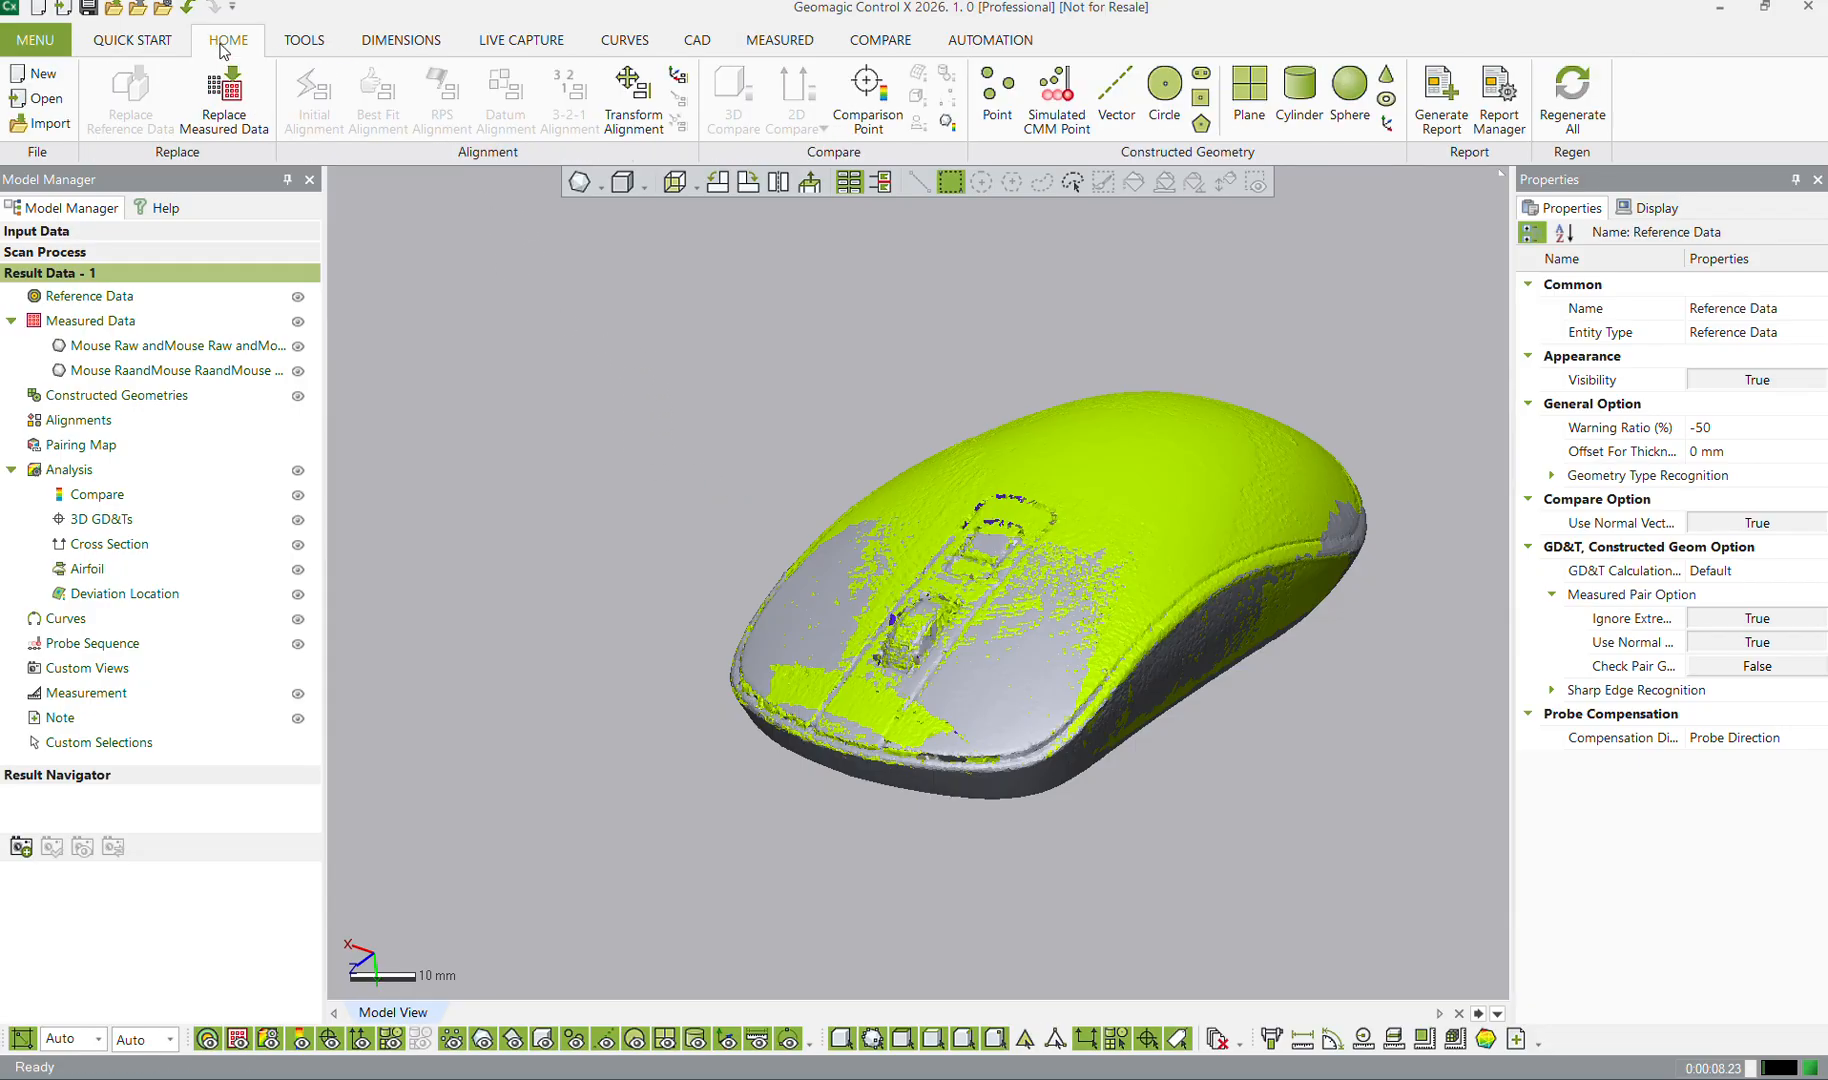
pyautogui.click(132, 42)
pyautogui.click(174, 133)
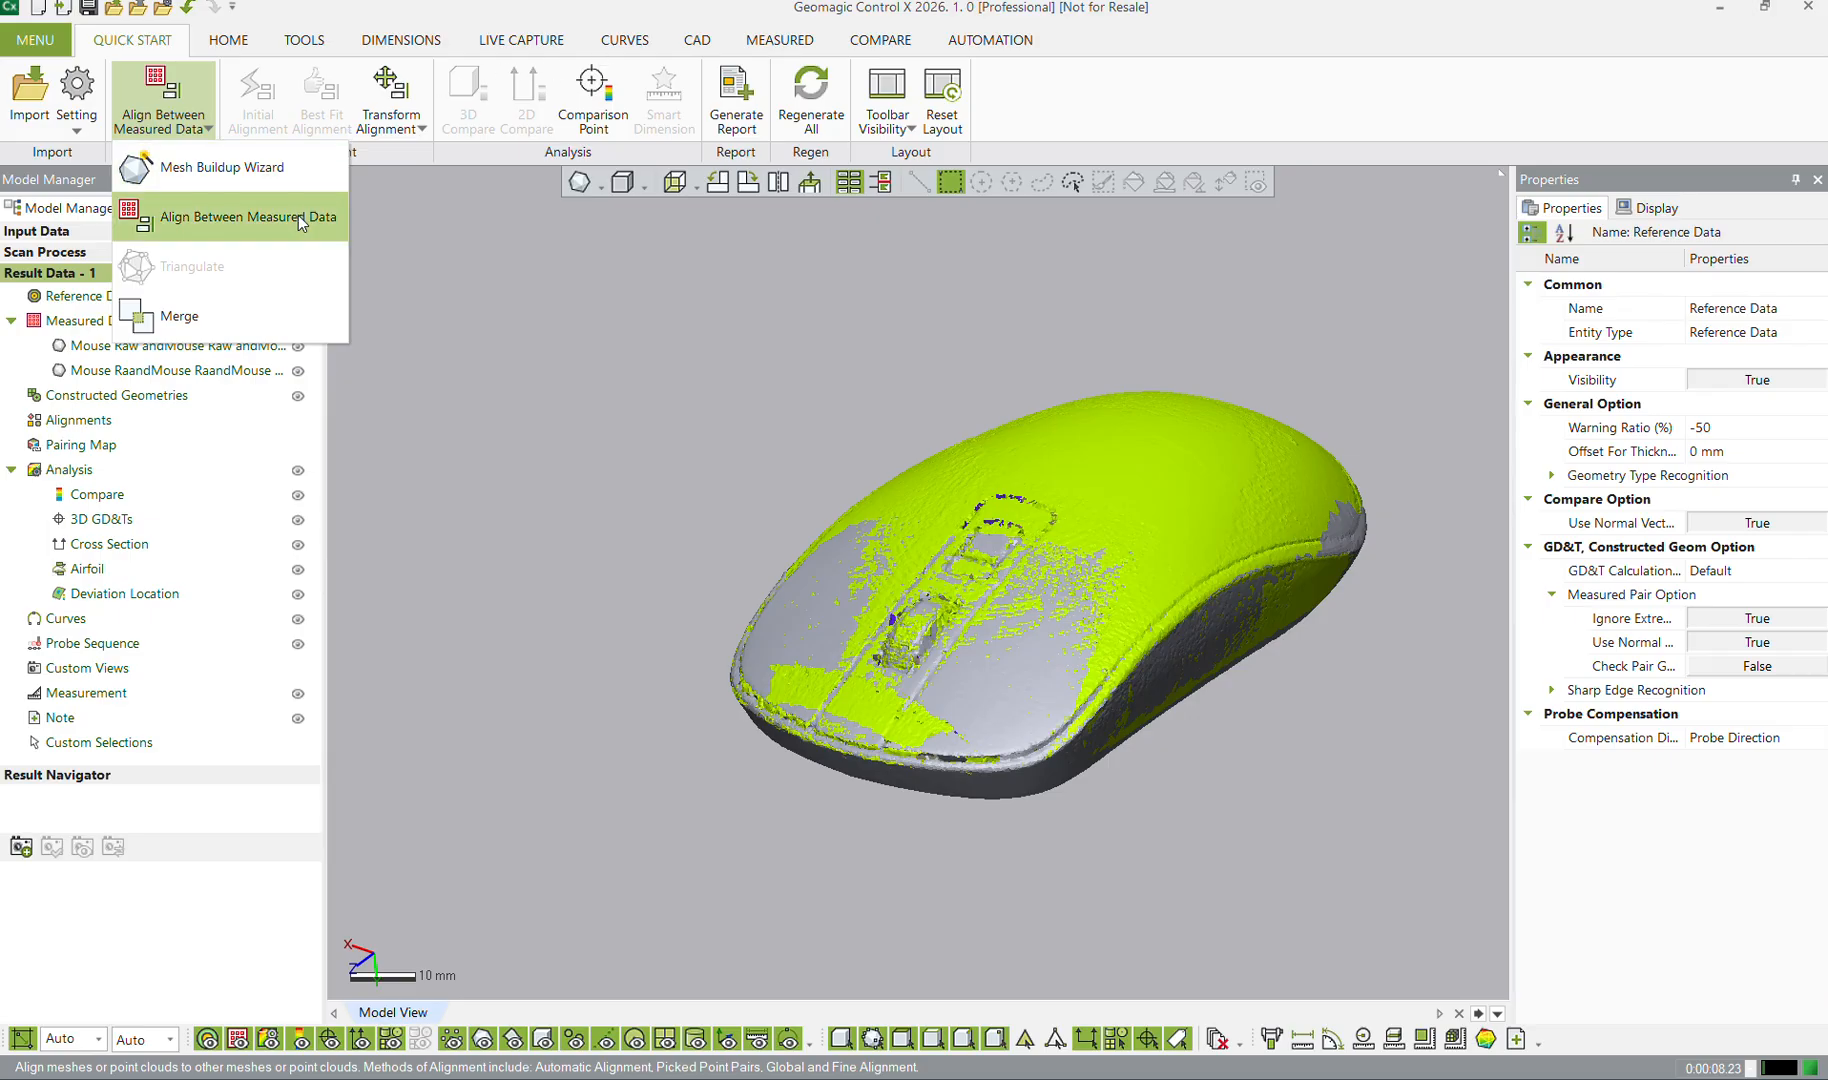
pyautogui.click(288, 166)
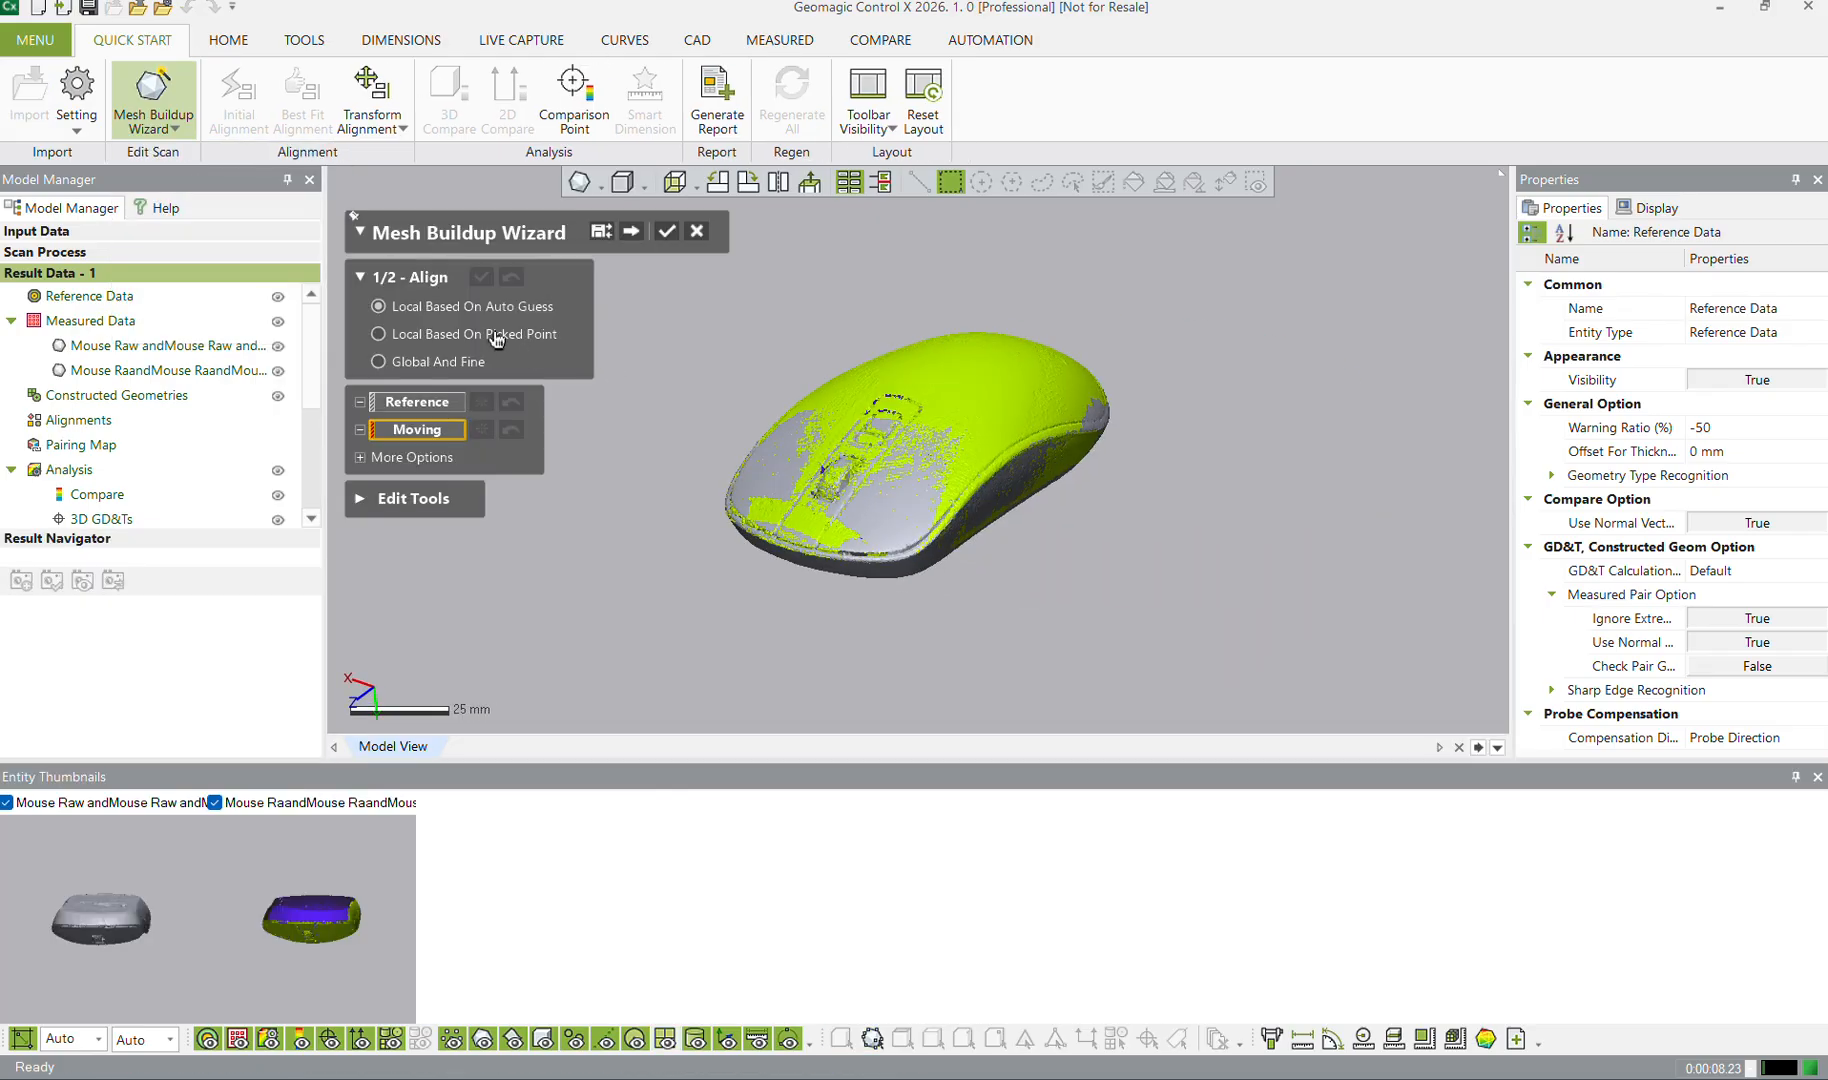
pyautogui.click(438, 404)
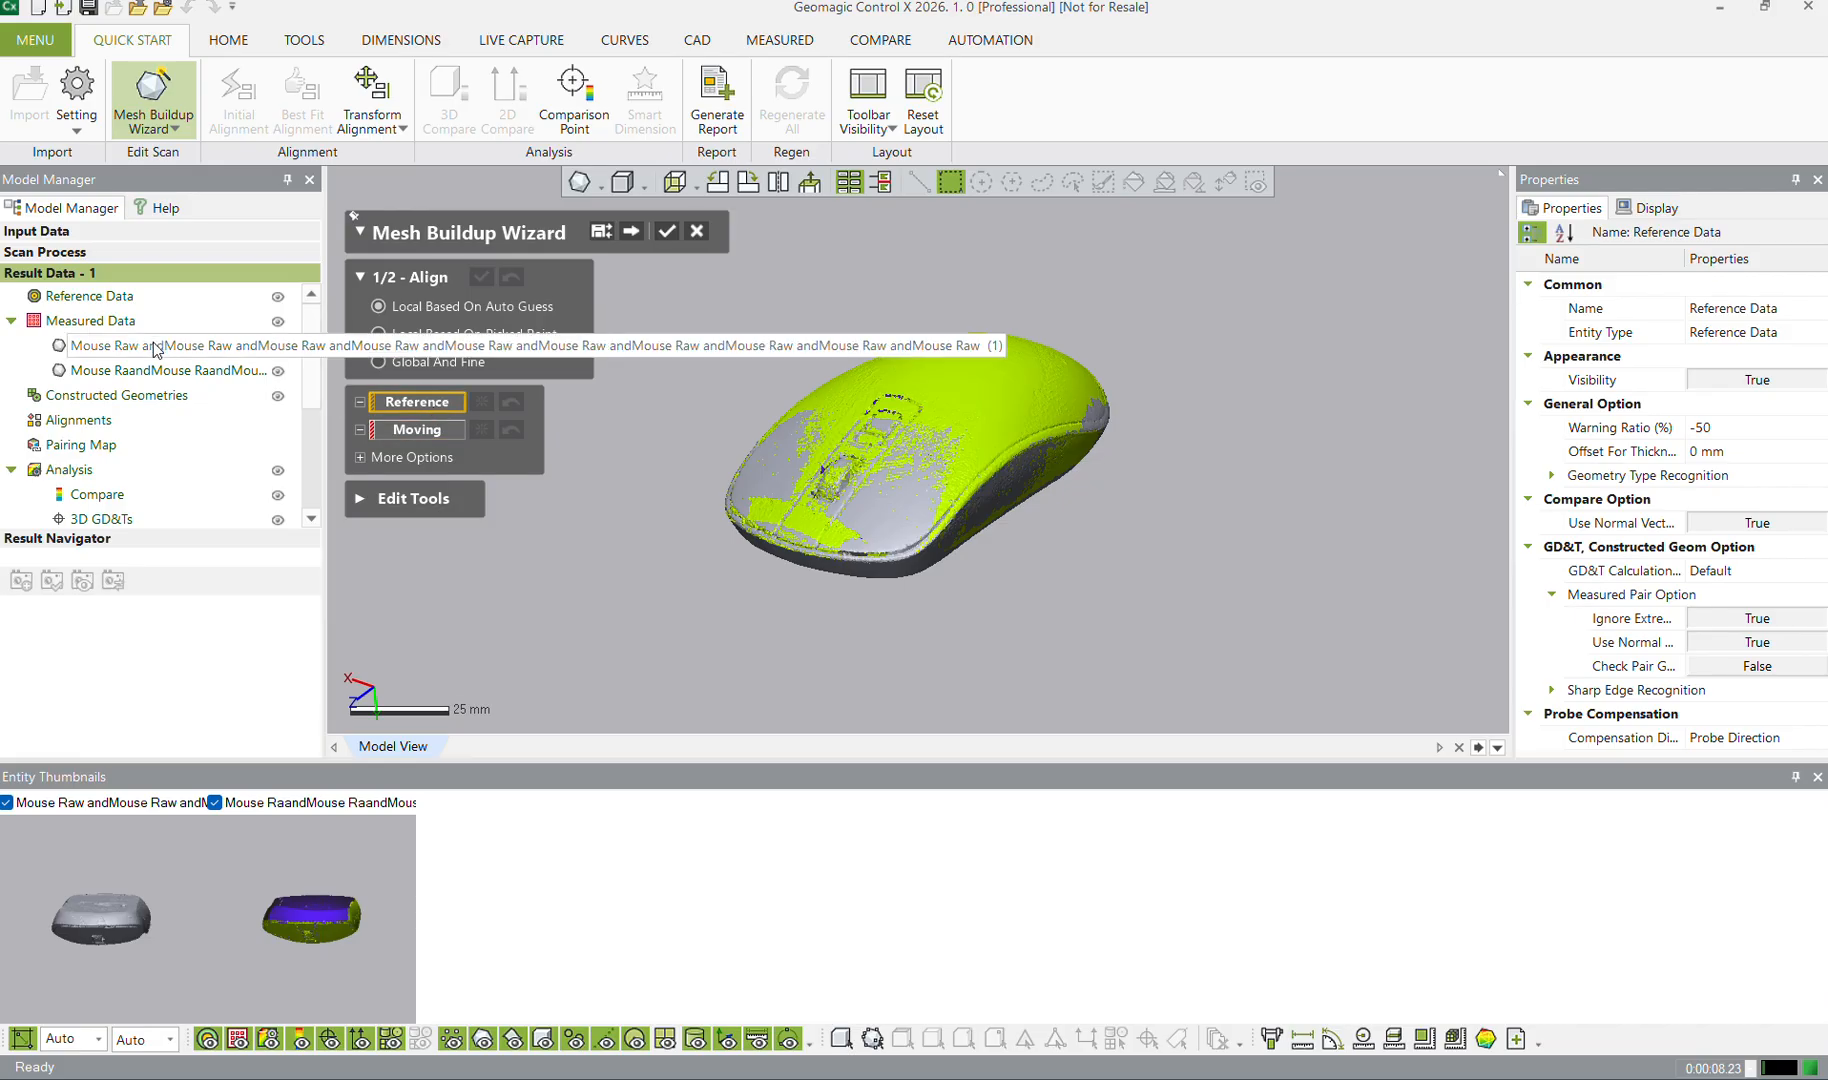
pyautogui.click(155, 347)
pyautogui.click(427, 460)
pyautogui.click(162, 371)
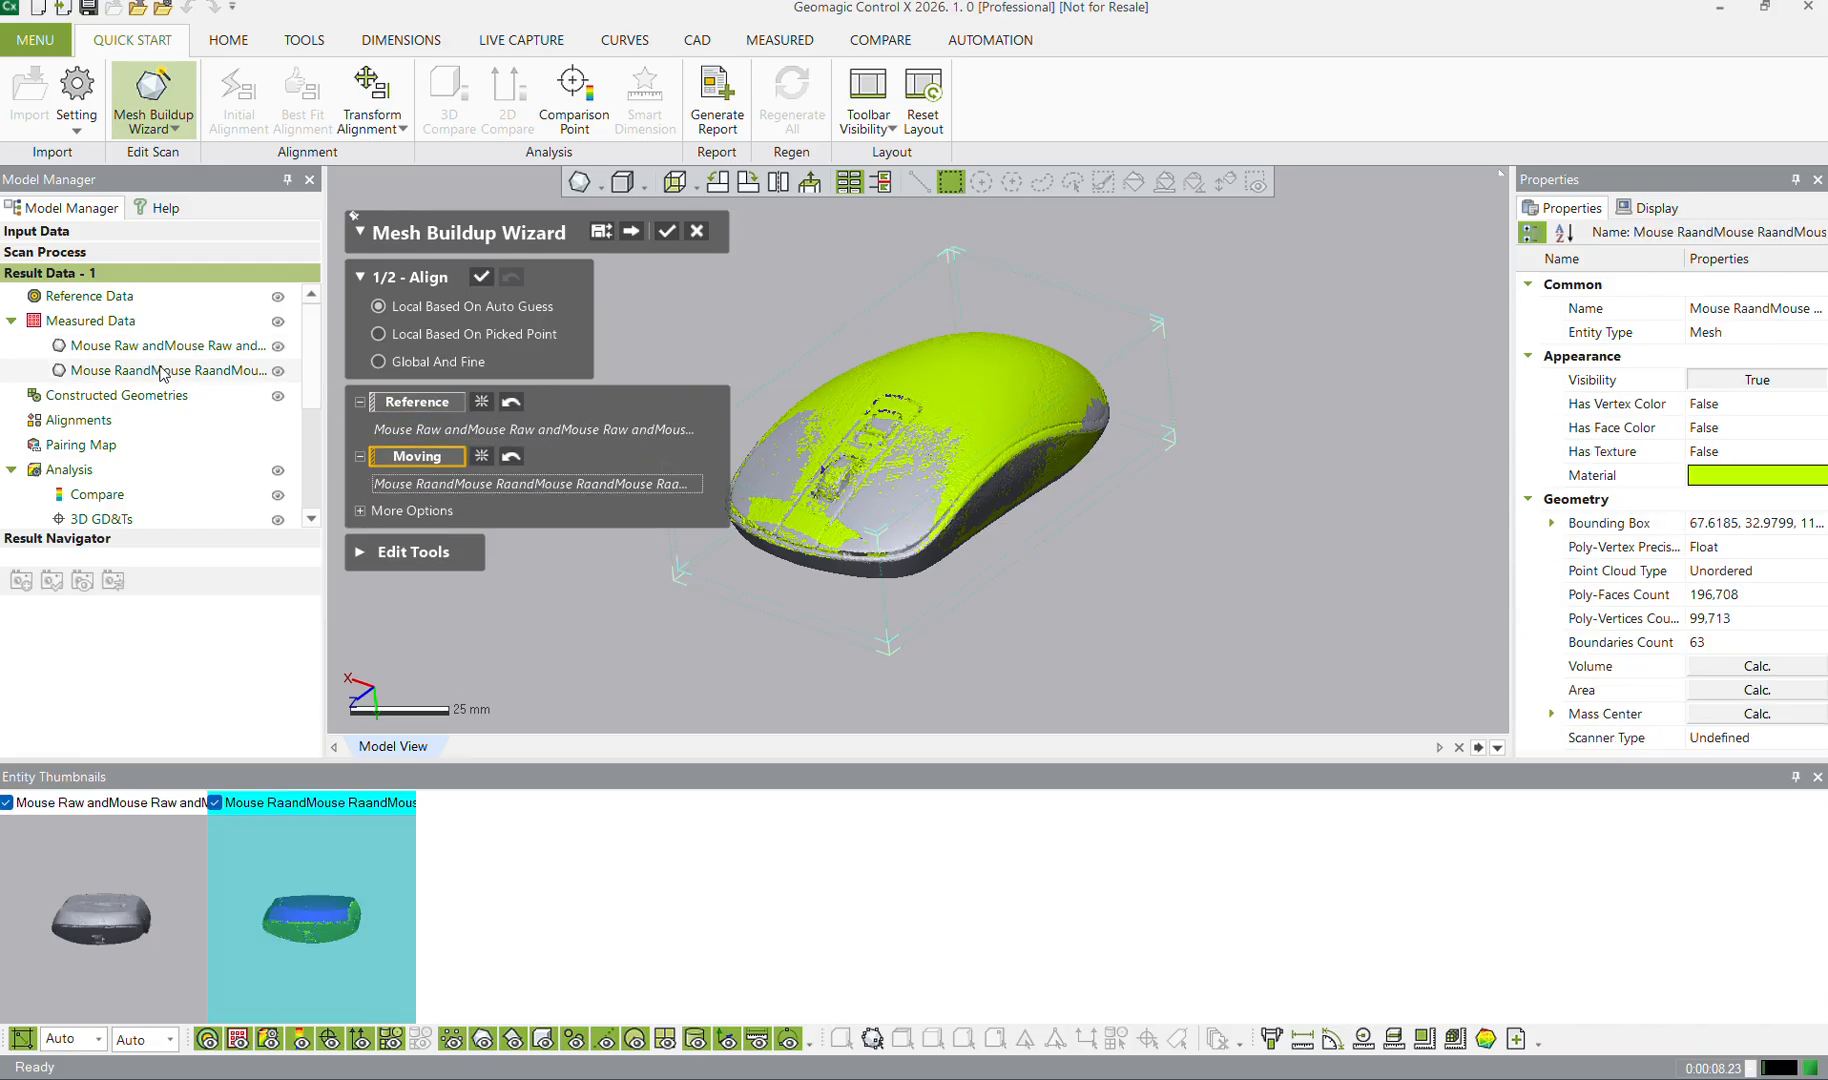
pyautogui.click(665, 233)
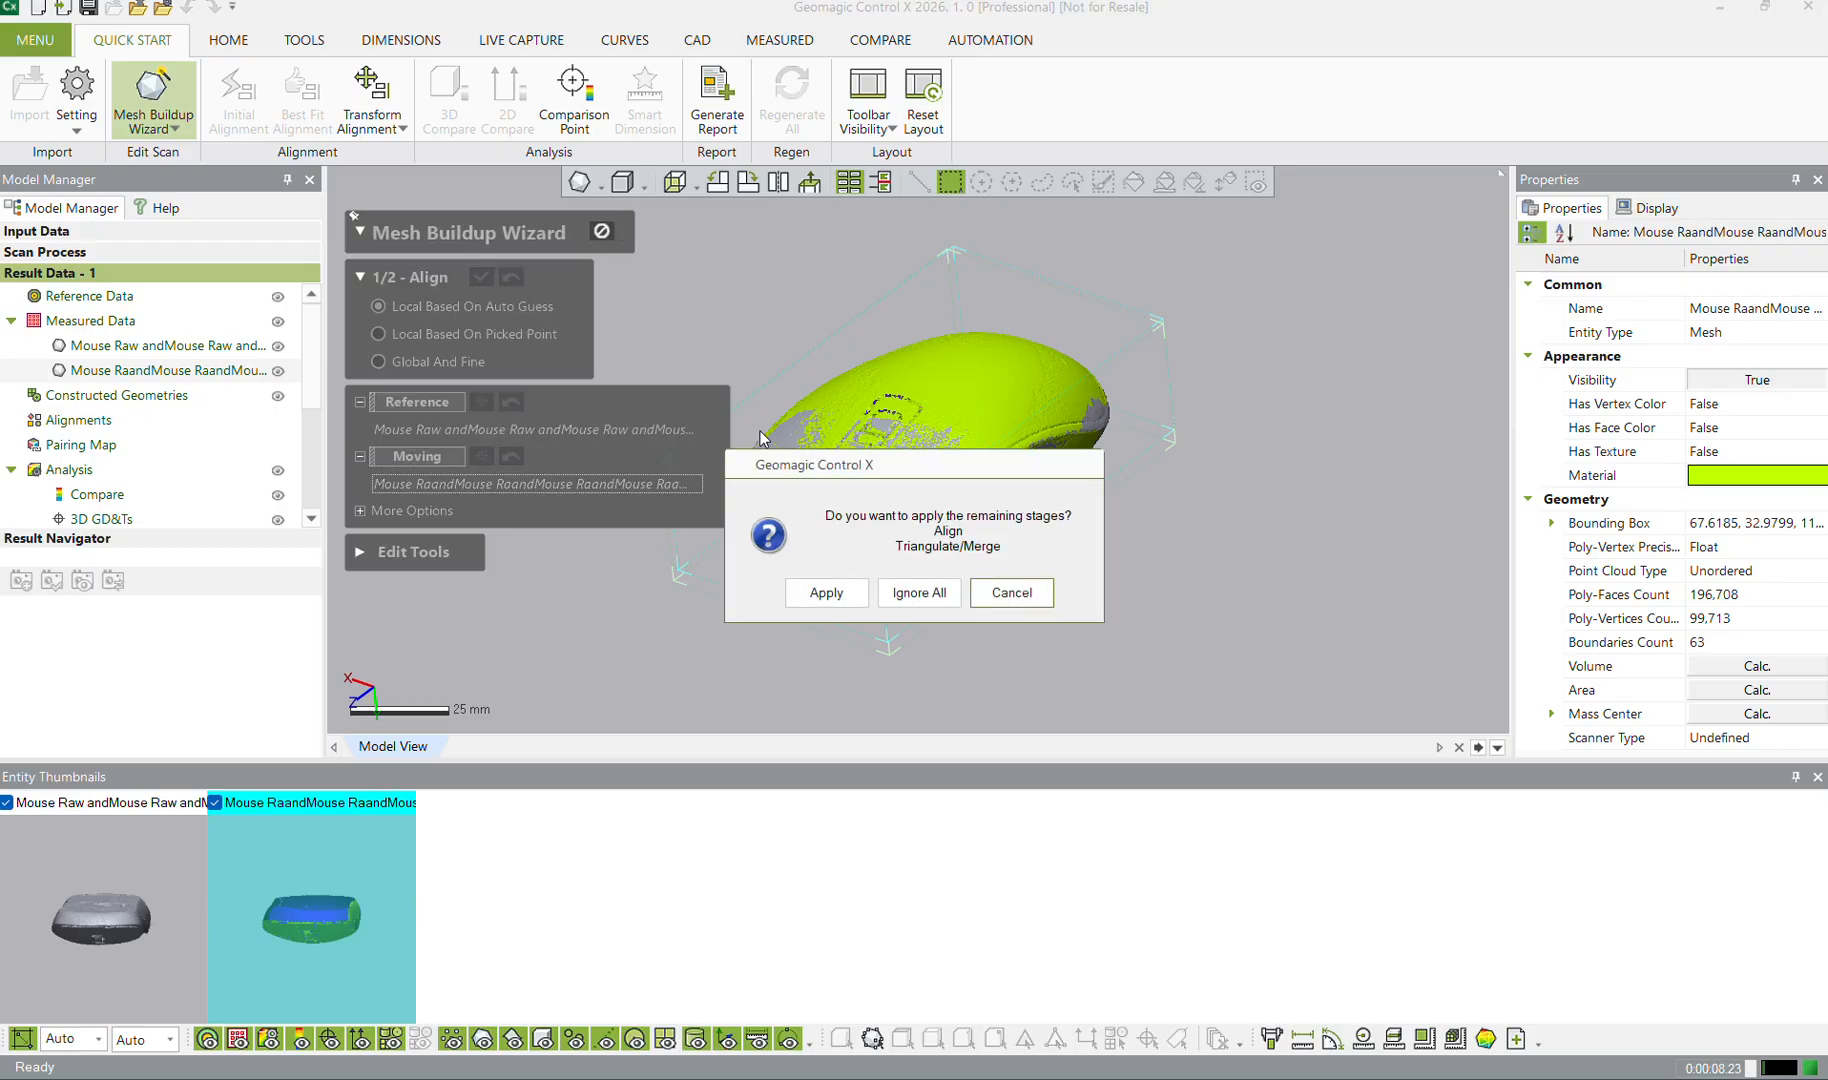
pyautogui.click(827, 594)
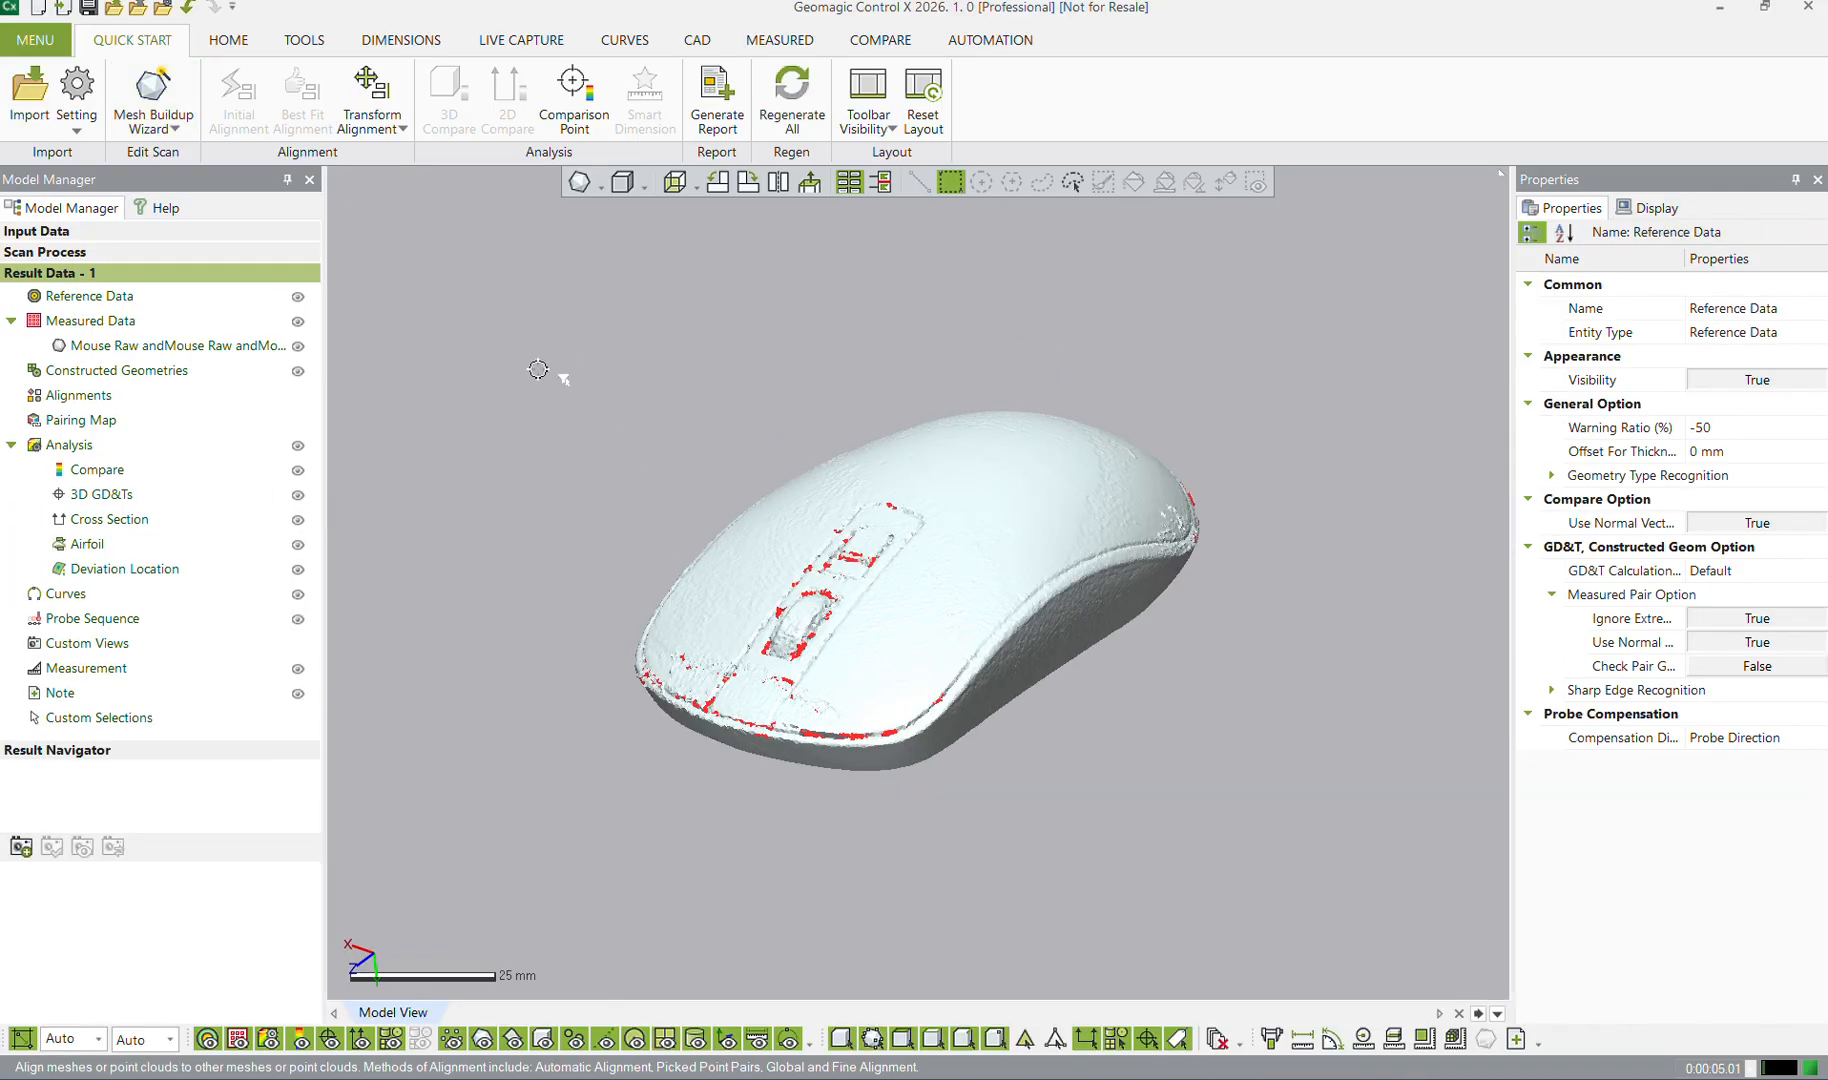
pyautogui.click(240, 346)
pyautogui.click(545, 472)
pyautogui.moveTo(545, 472); pyautogui.dragTo(802, 707, button='right')
pyautogui.scroll(-3, 778, 691)
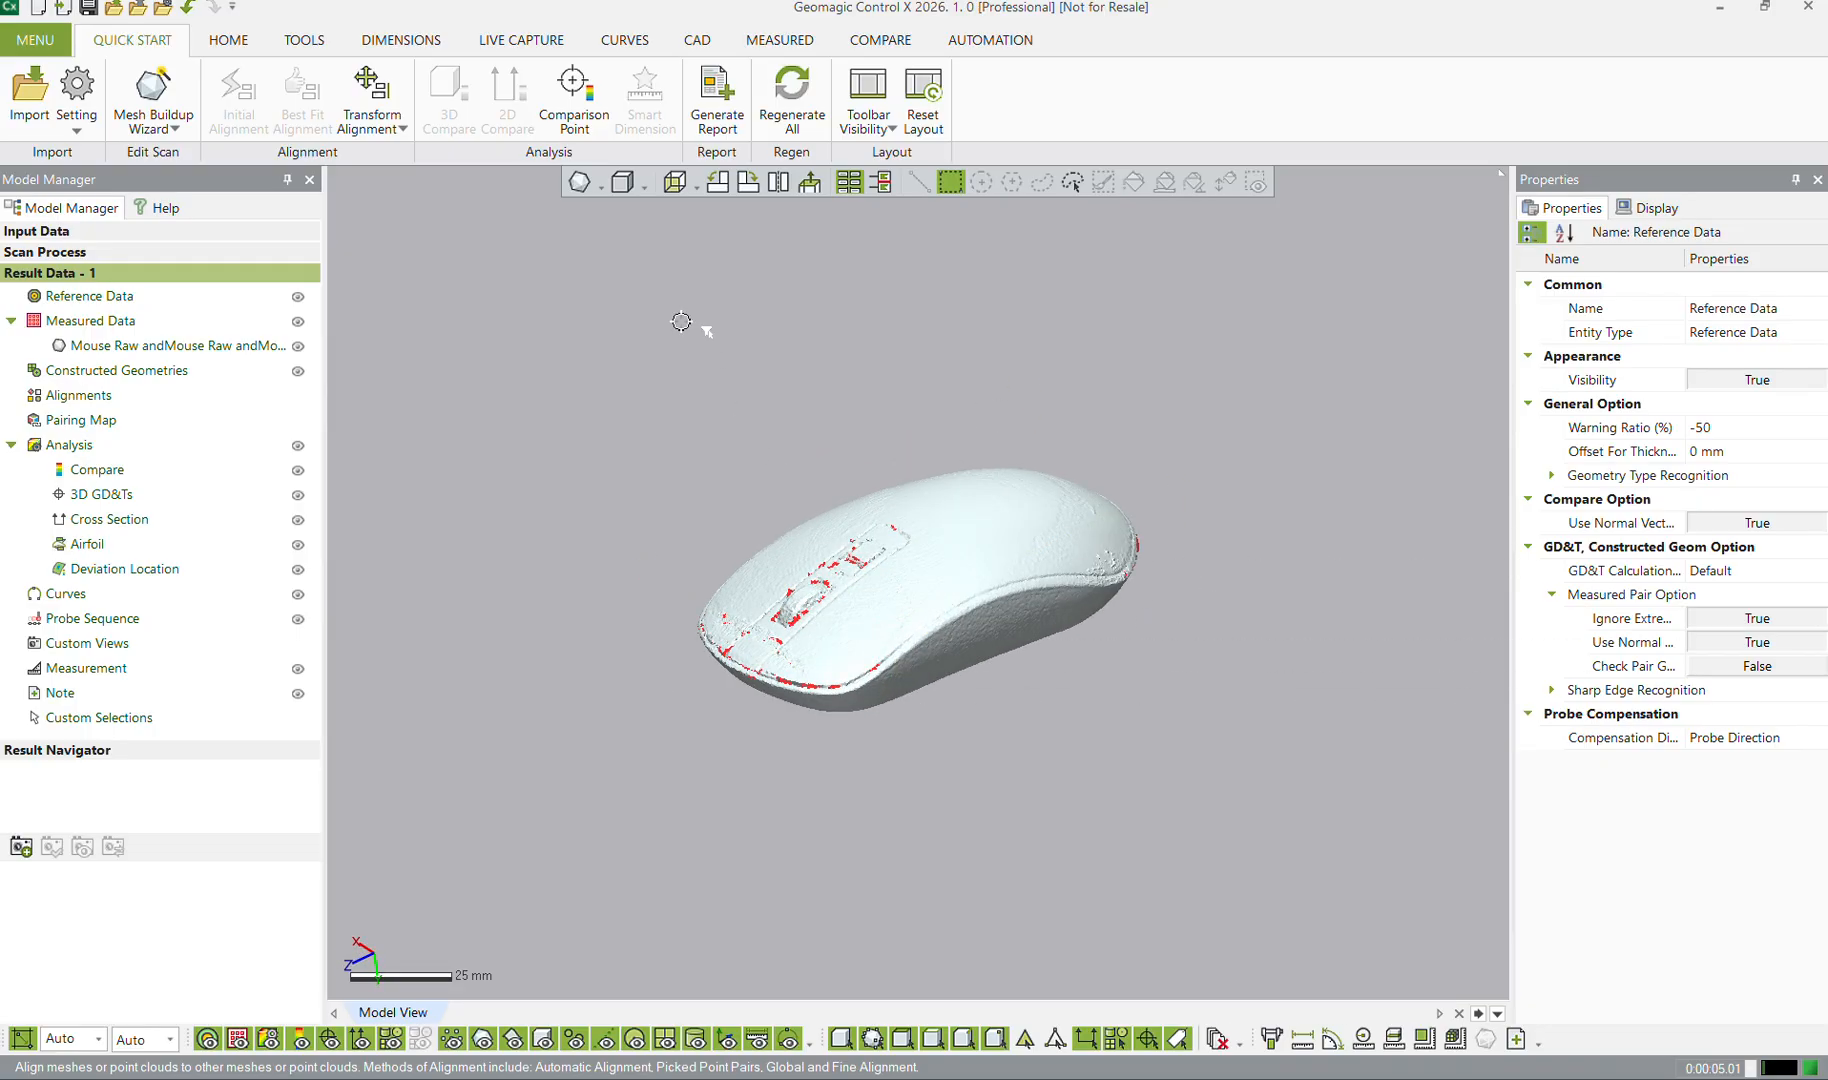
# Fill four holes around the front and side edges of the mouse's scroll wheel using Fill Holes with the Curvature method
pyautogui.click(780, 40)
pyautogui.click(663, 100)
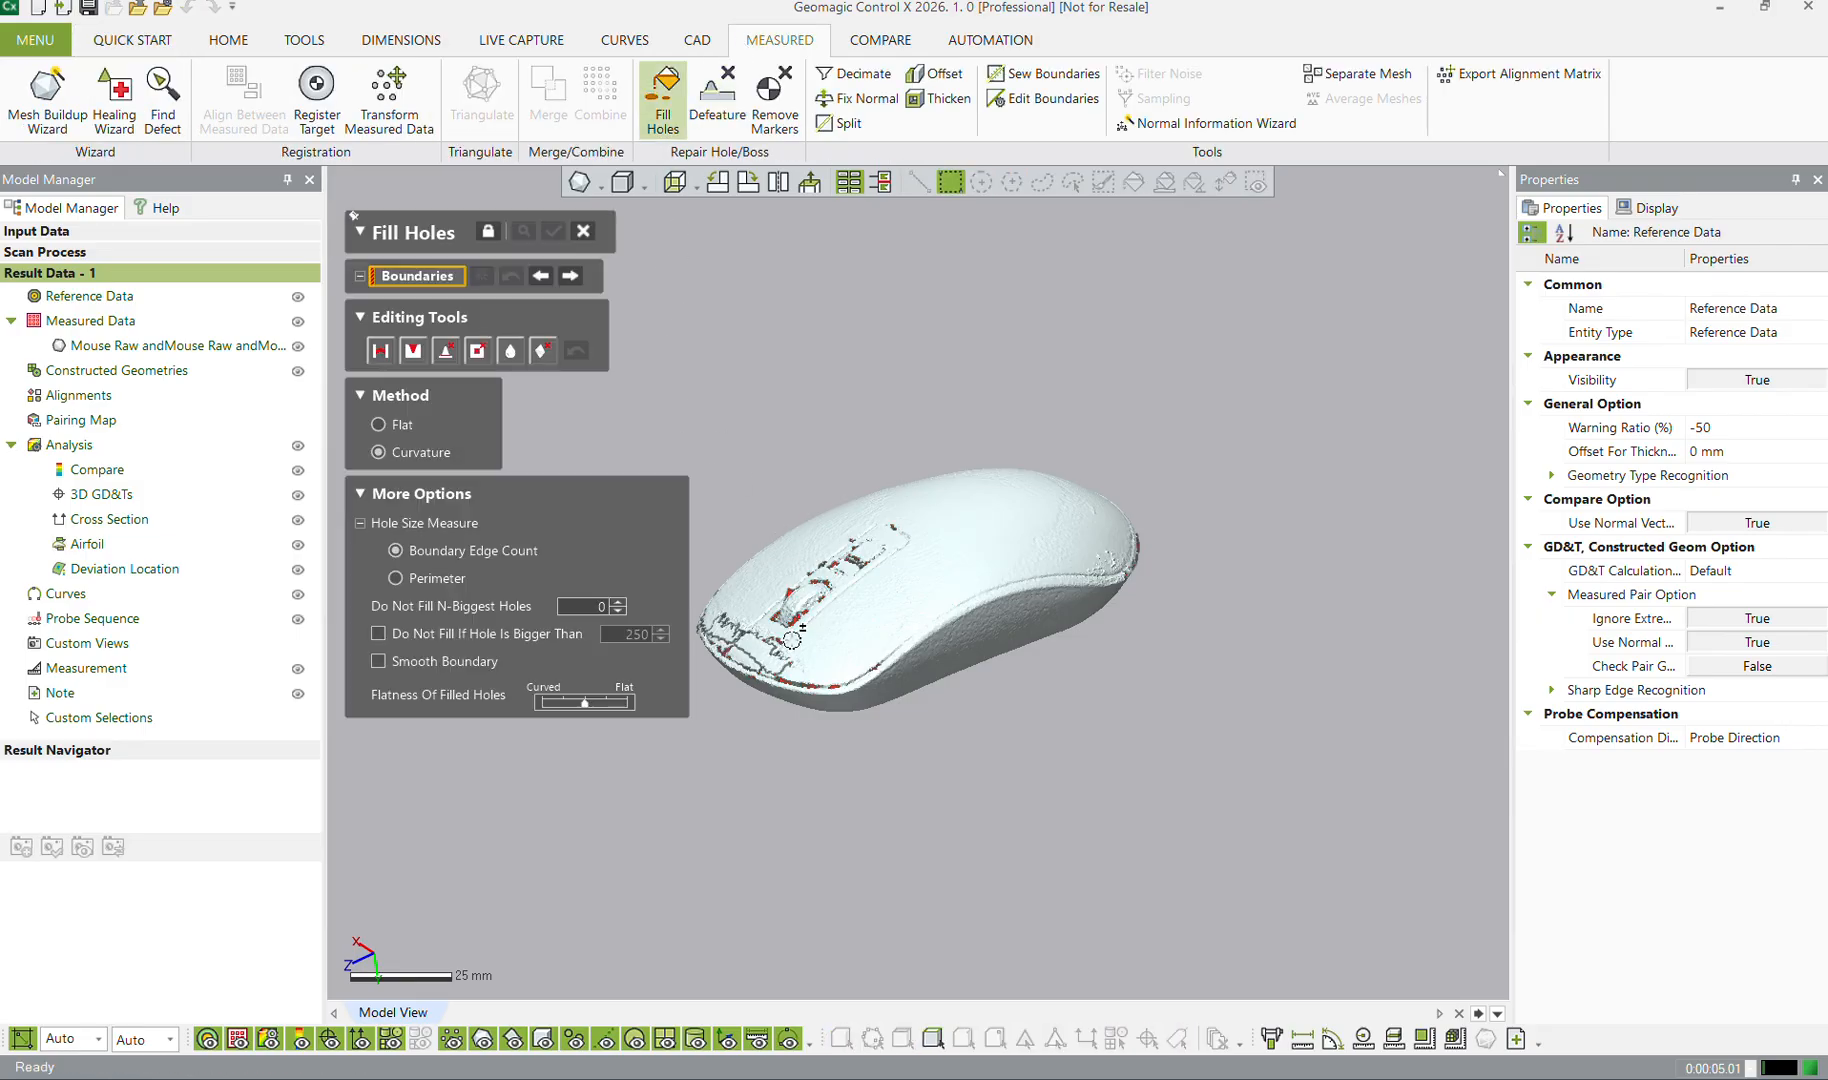
pyautogui.scroll(5, 790, 625)
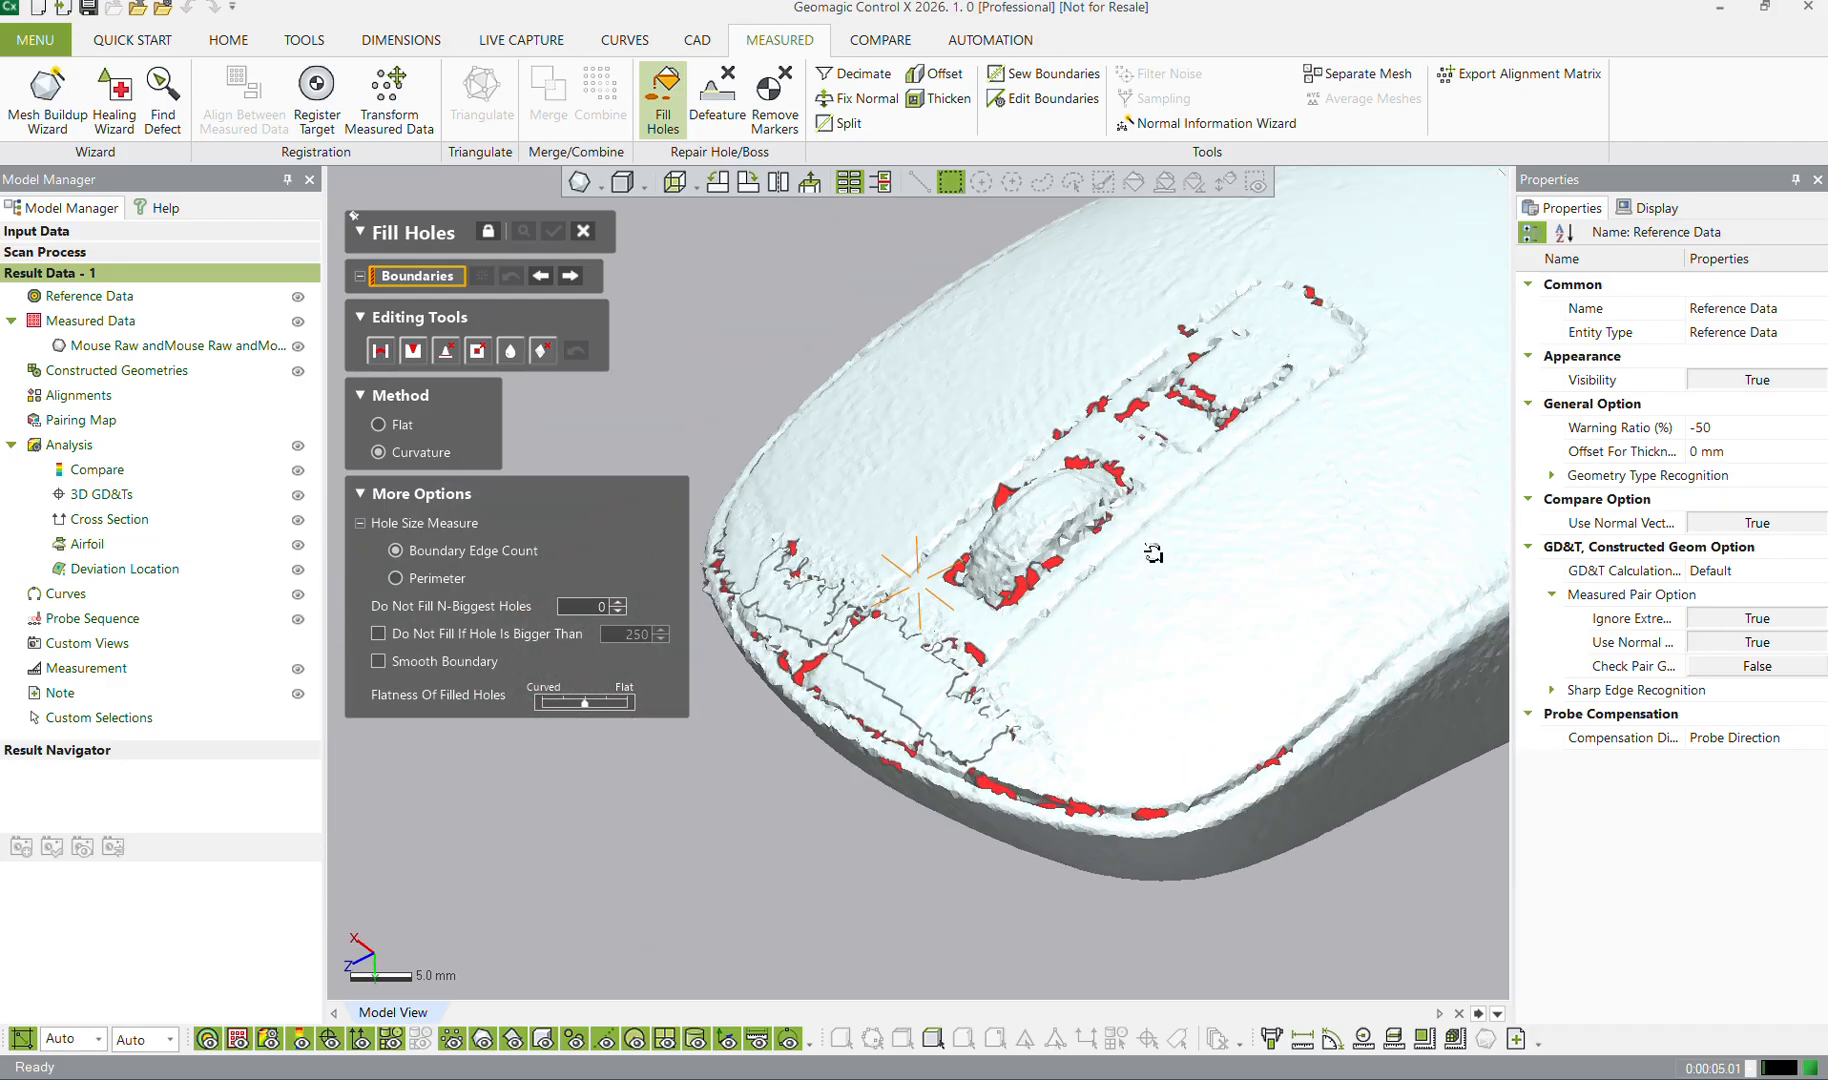
pyautogui.click(1008, 511)
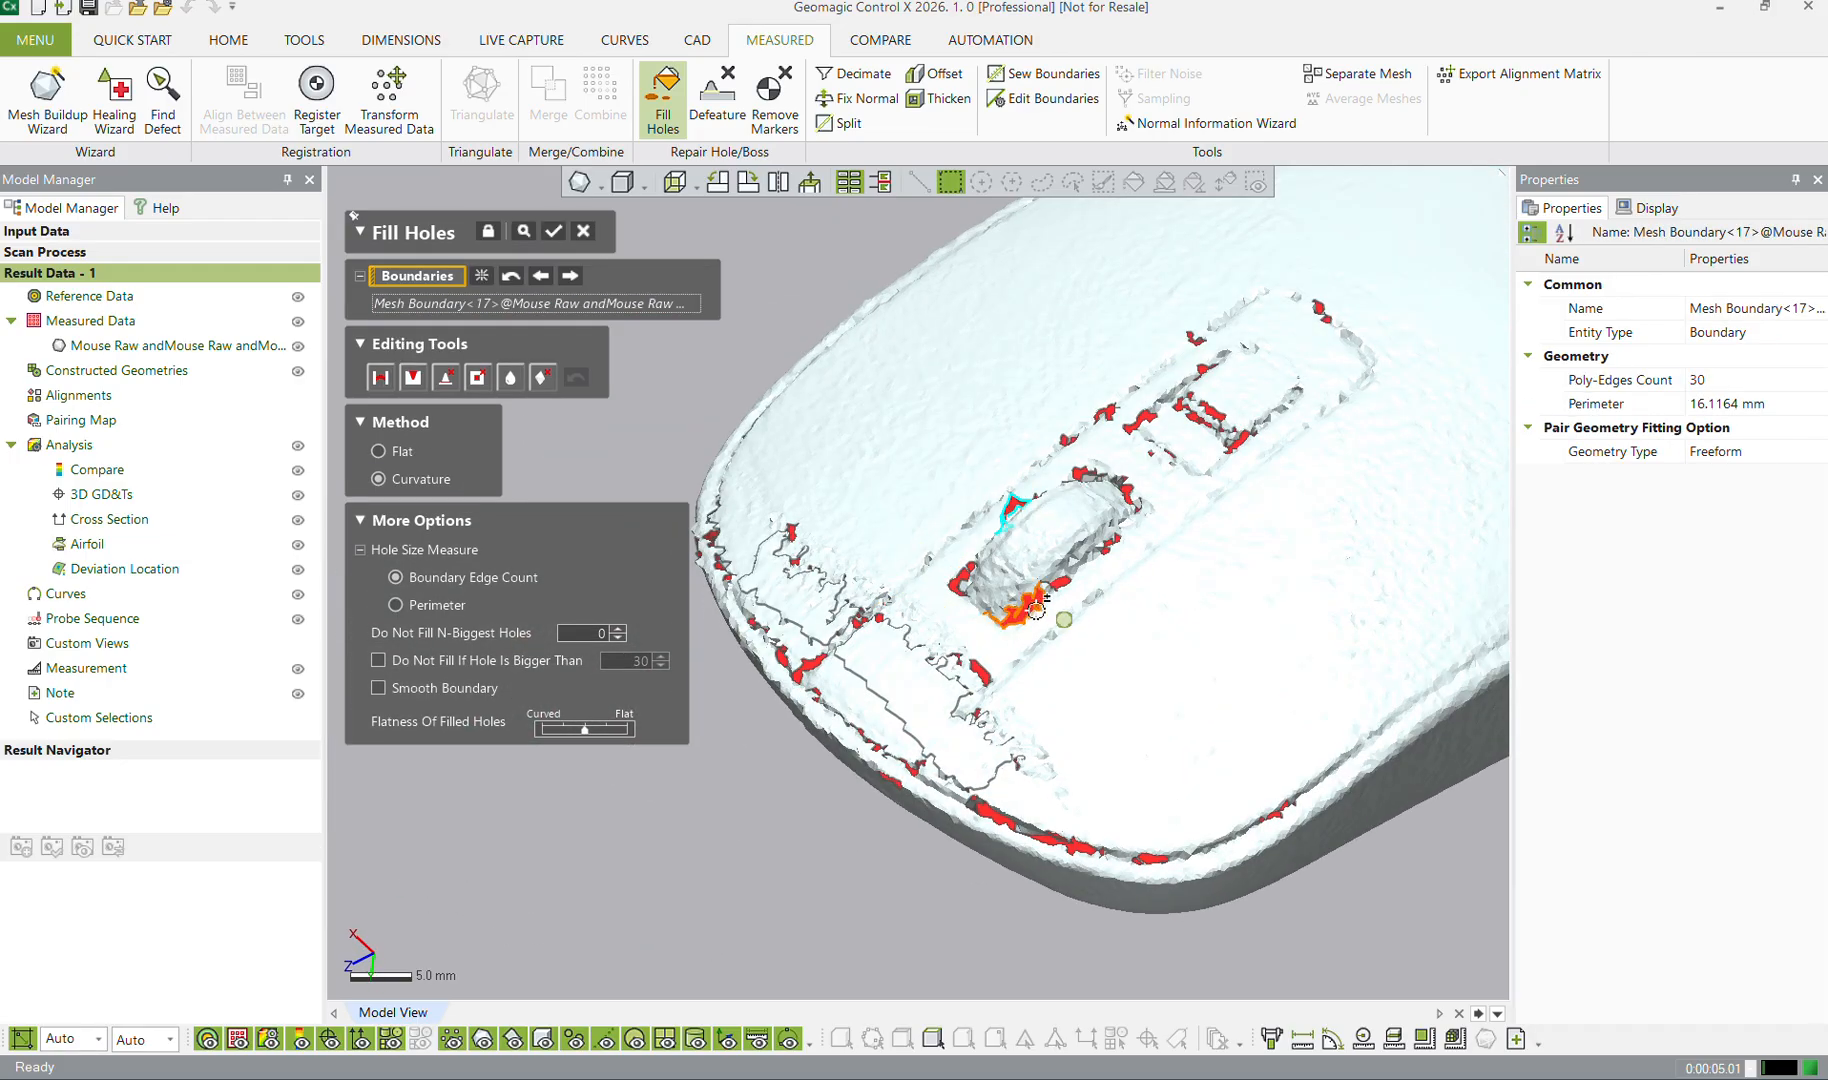
pyautogui.click(1034, 603)
pyautogui.click(1059, 583)
pyautogui.click(960, 580)
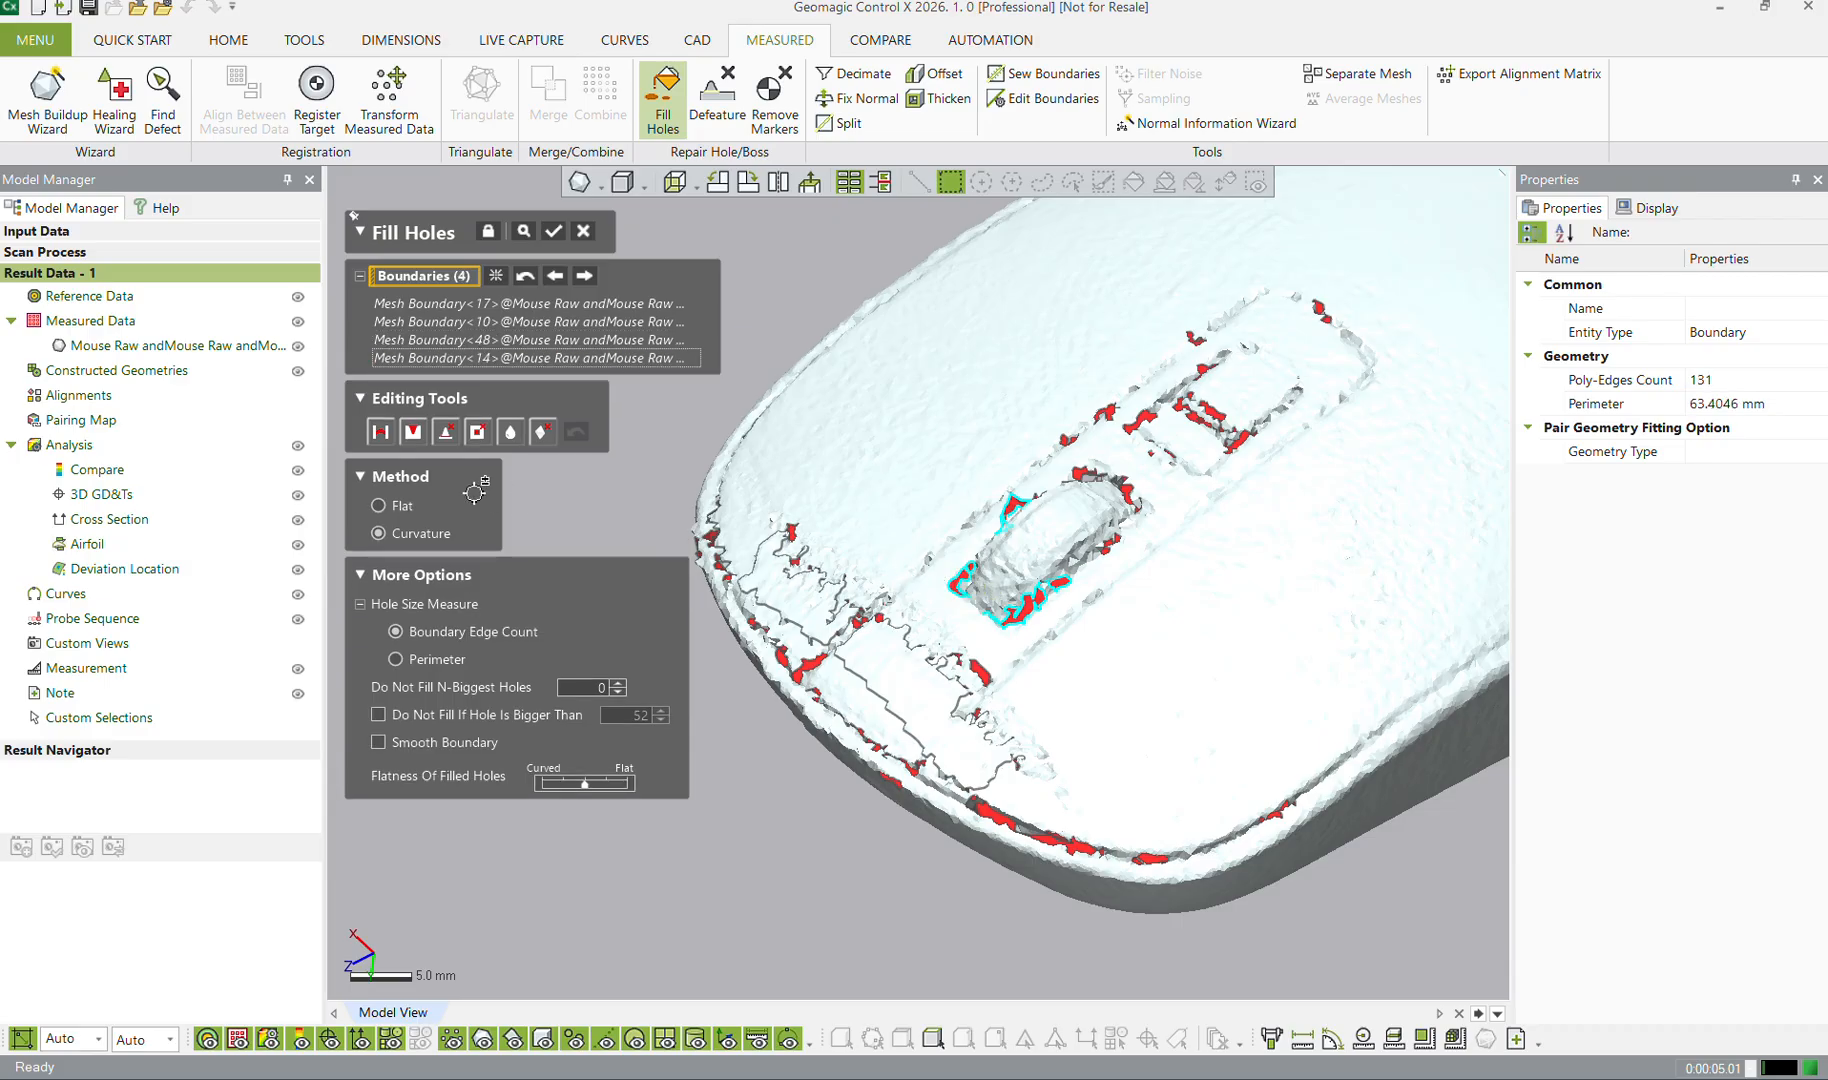
pyautogui.click(556, 235)
pyautogui.click(900, 576)
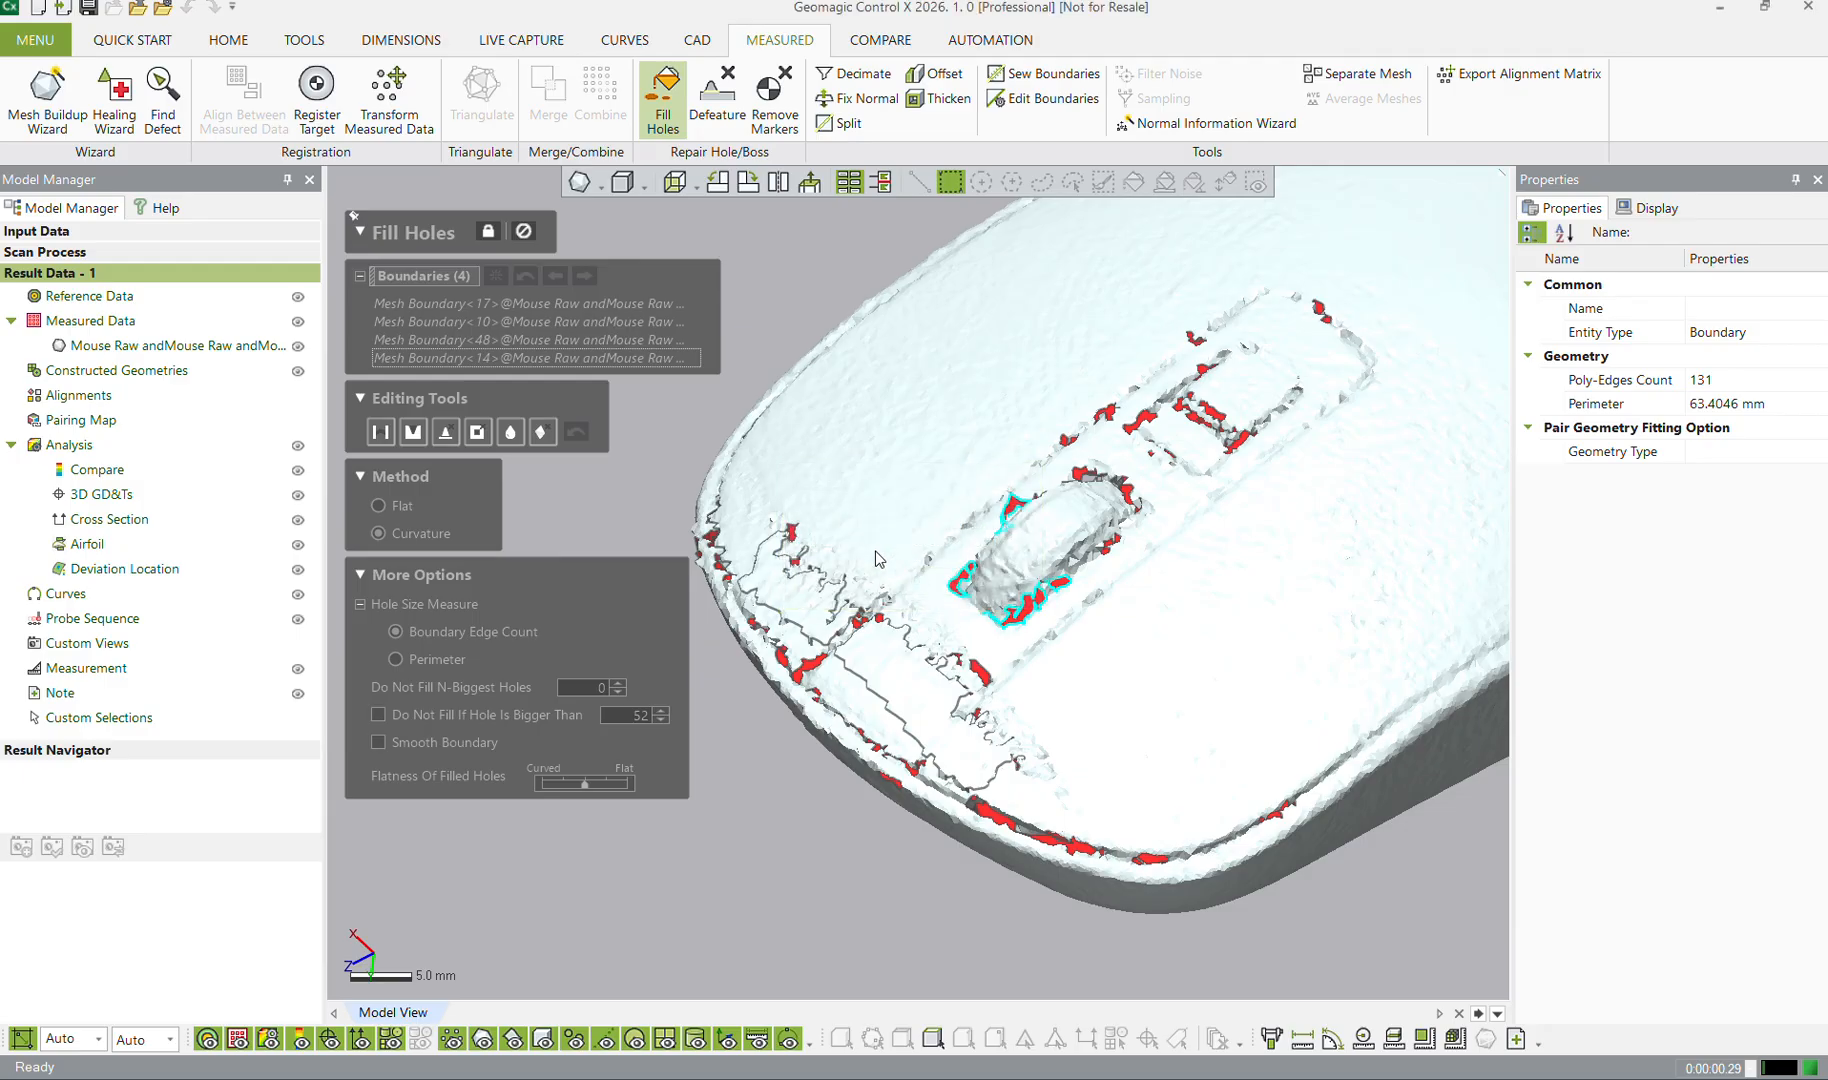
# Repair defects in the merged mouse mesh with the Healing Wizard, keeping all defect checks enabled
pyautogui.scroll(-5, 750, 440)
pyautogui.keyDown('ctrl'); pyautogui.moveTo(1085, 590); pyautogui.dragTo(1041, 535, button='right'); pyautogui.keyUp('ctrl')
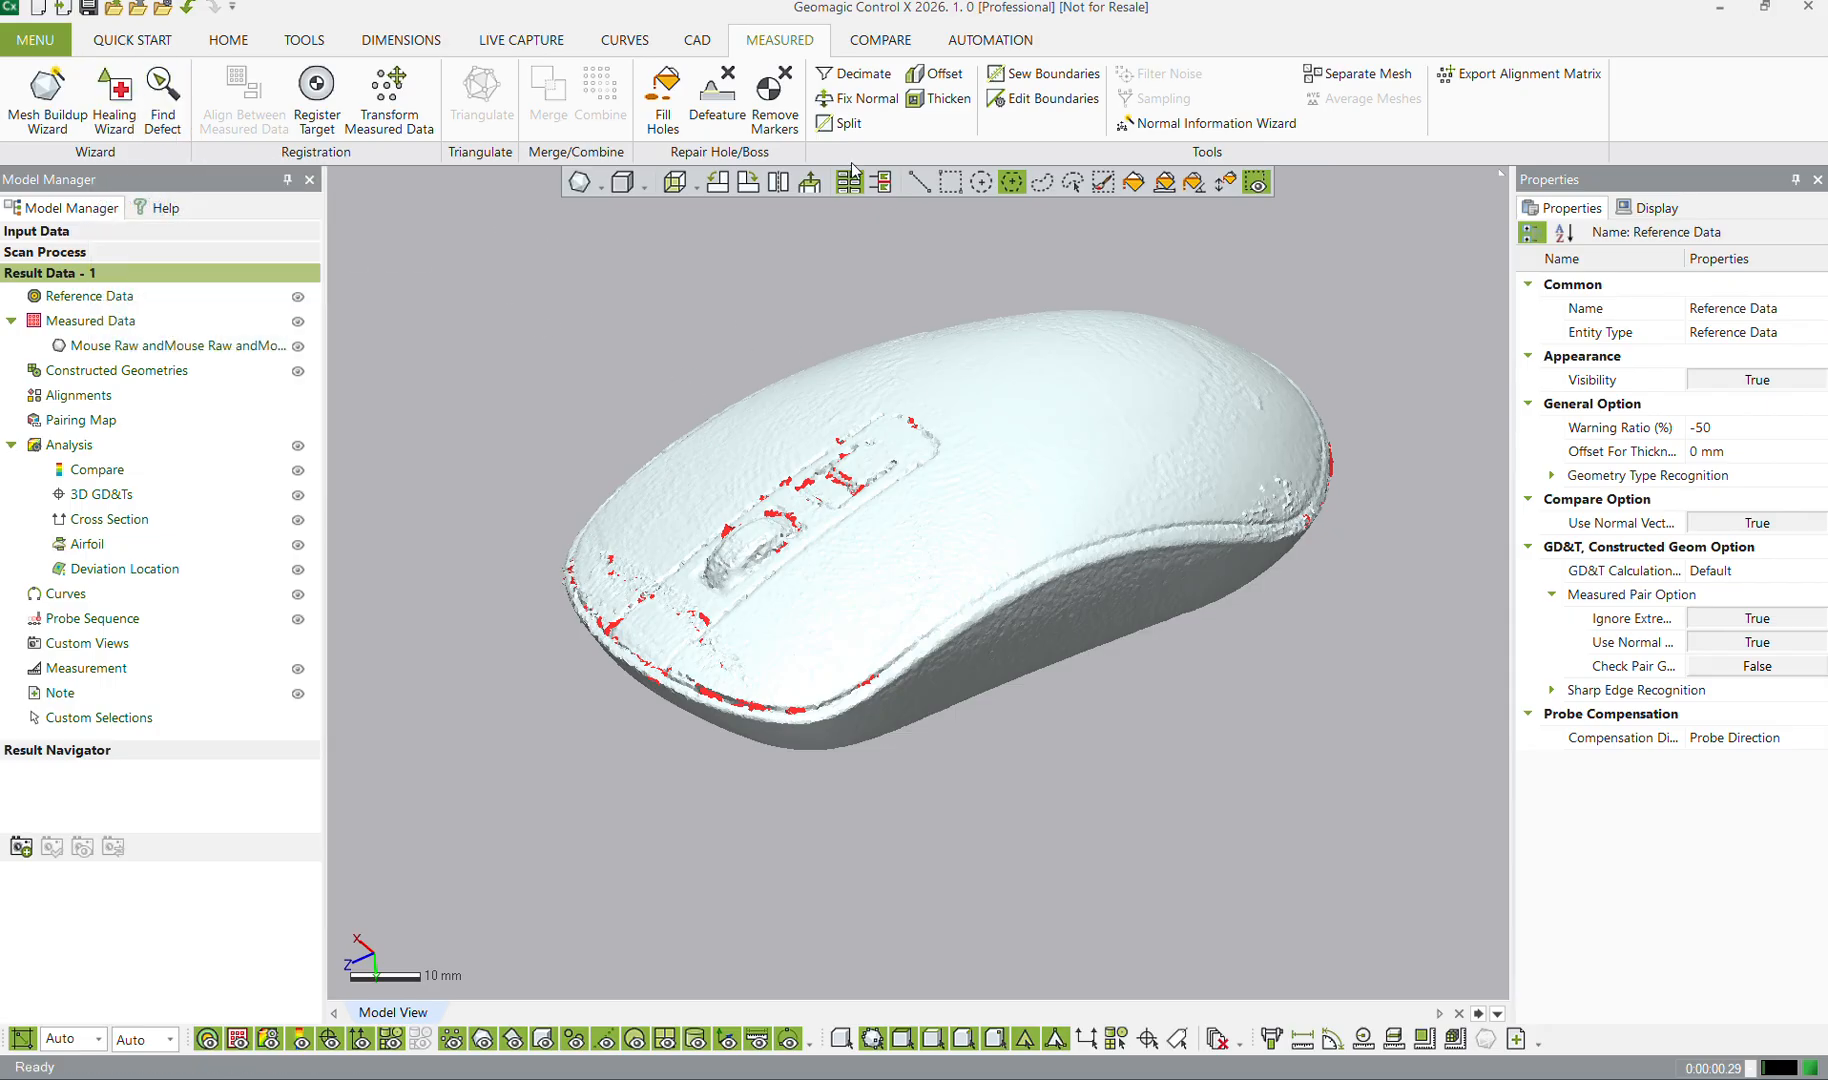
pyautogui.click(113, 97)
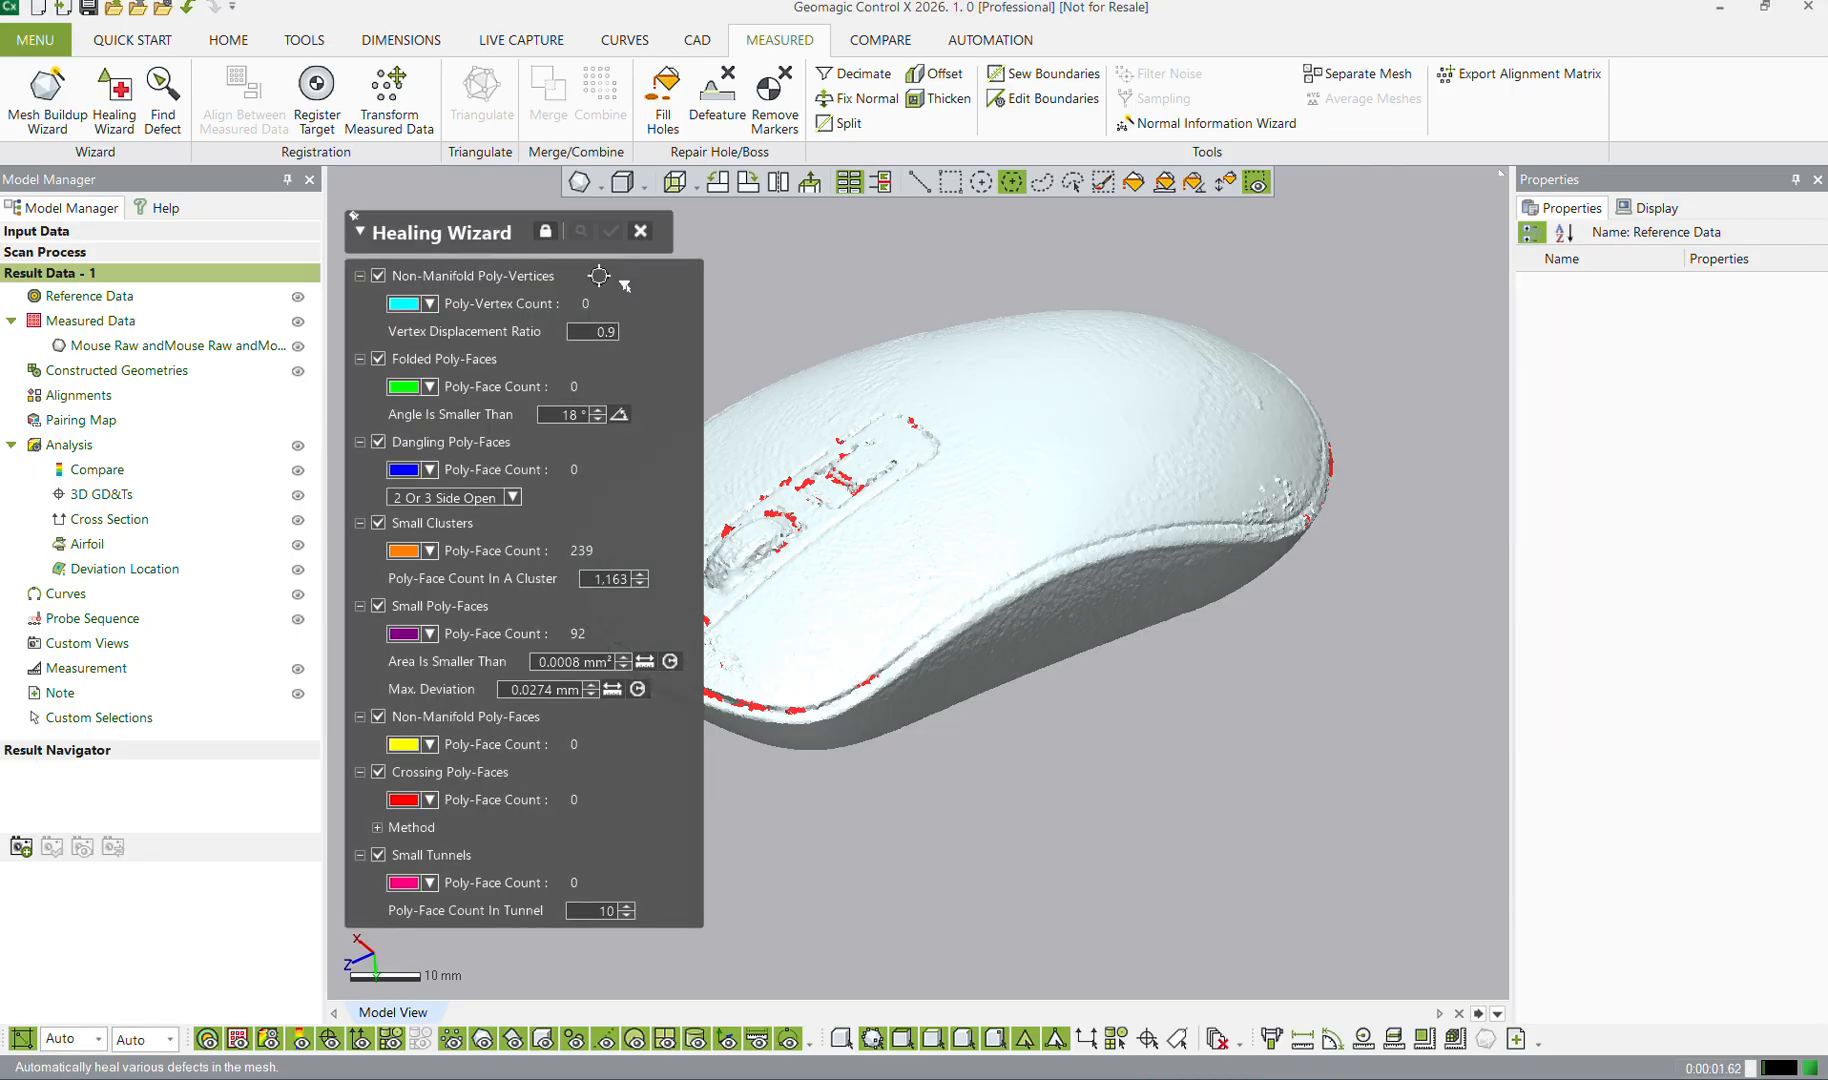
pyautogui.click(453, 284)
pyautogui.click(610, 234)
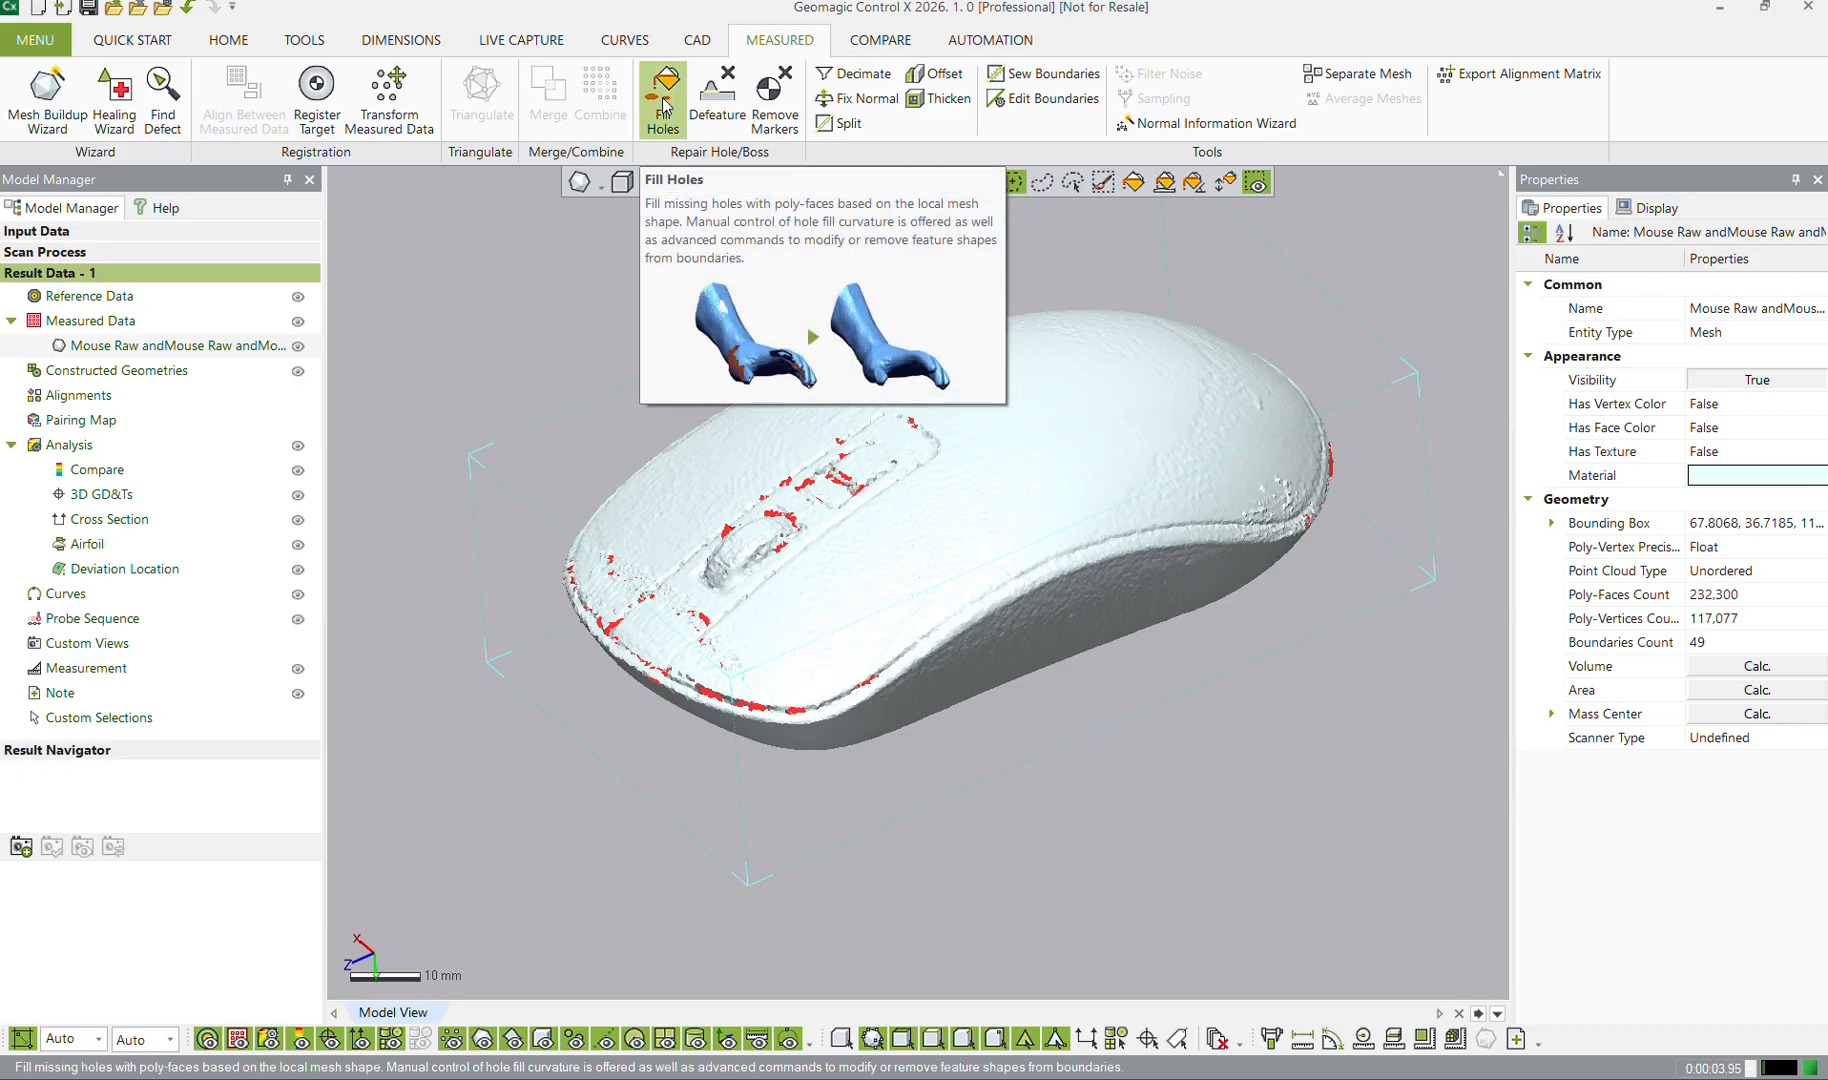
# Fill four hole boundaries along the scroll wheel's rear edge and the groove beside it using Fill Holes with the Curvature method
pyautogui.scroll(10, 763, 632)
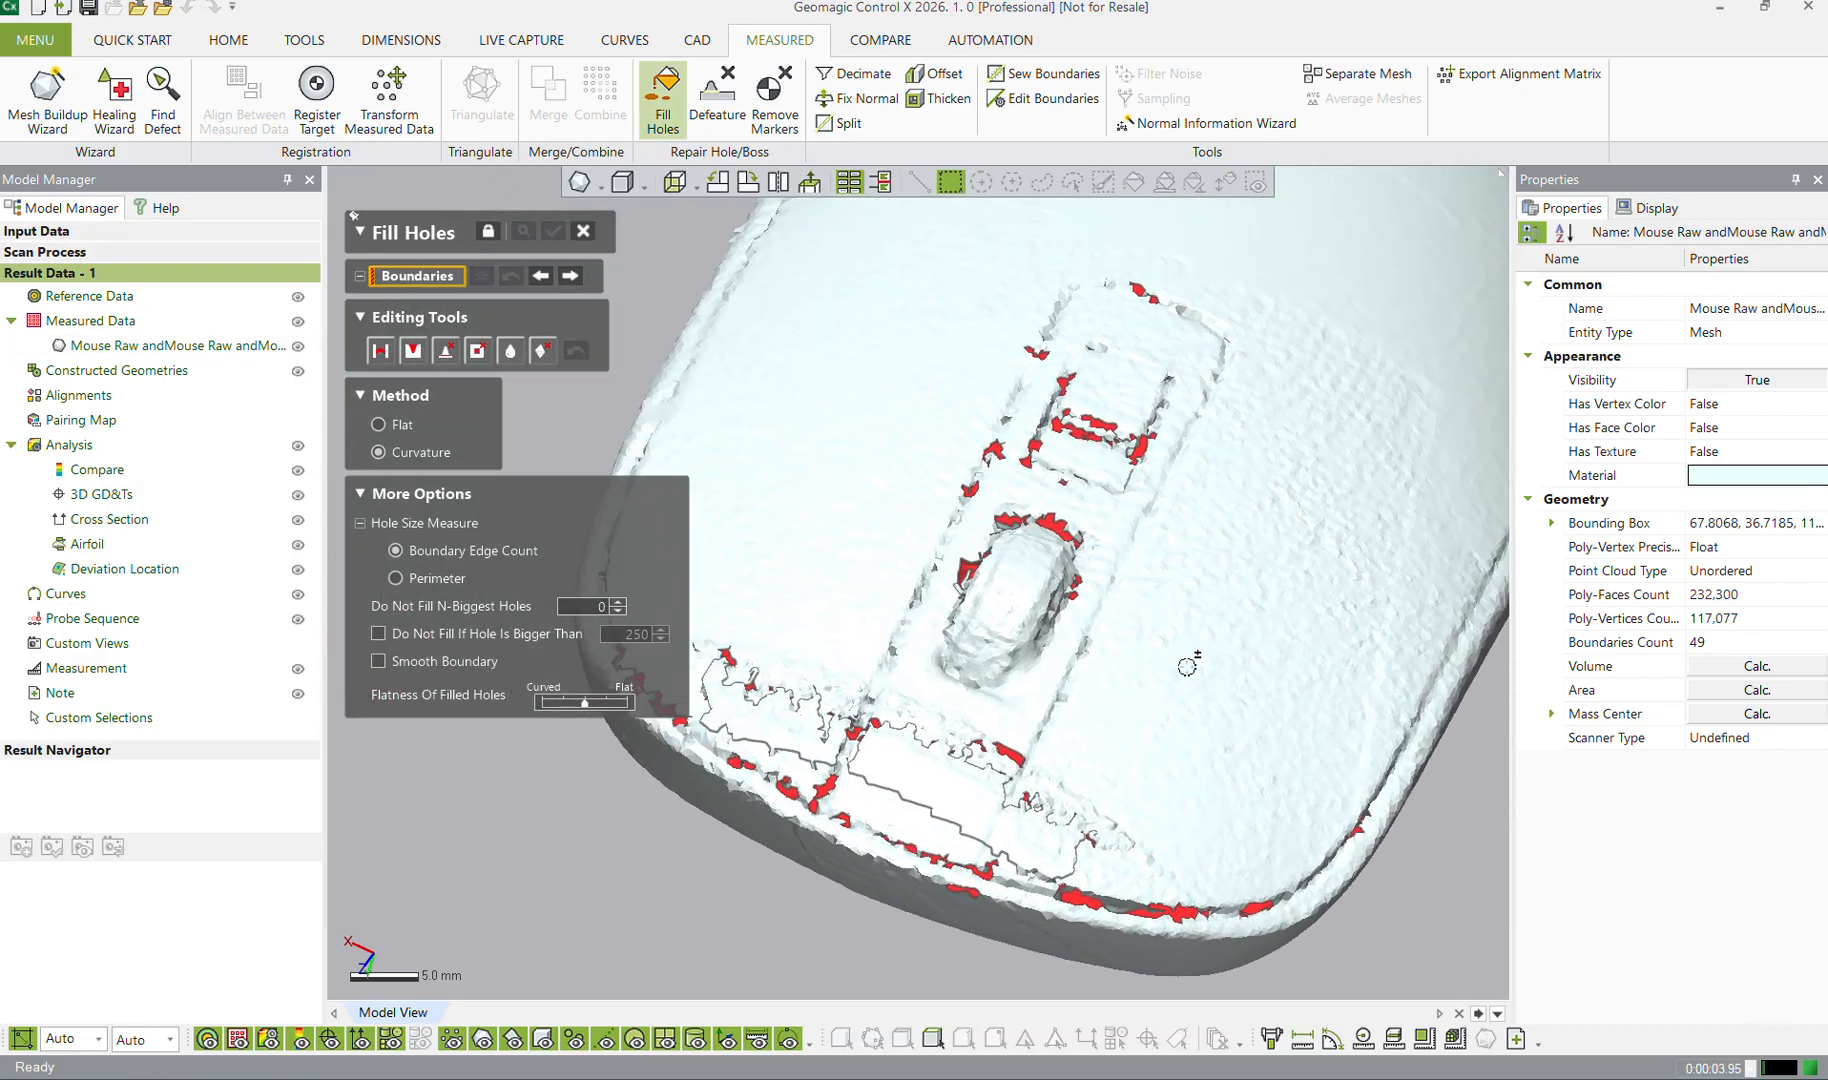
pyautogui.click(1058, 522)
pyautogui.click(1008, 505)
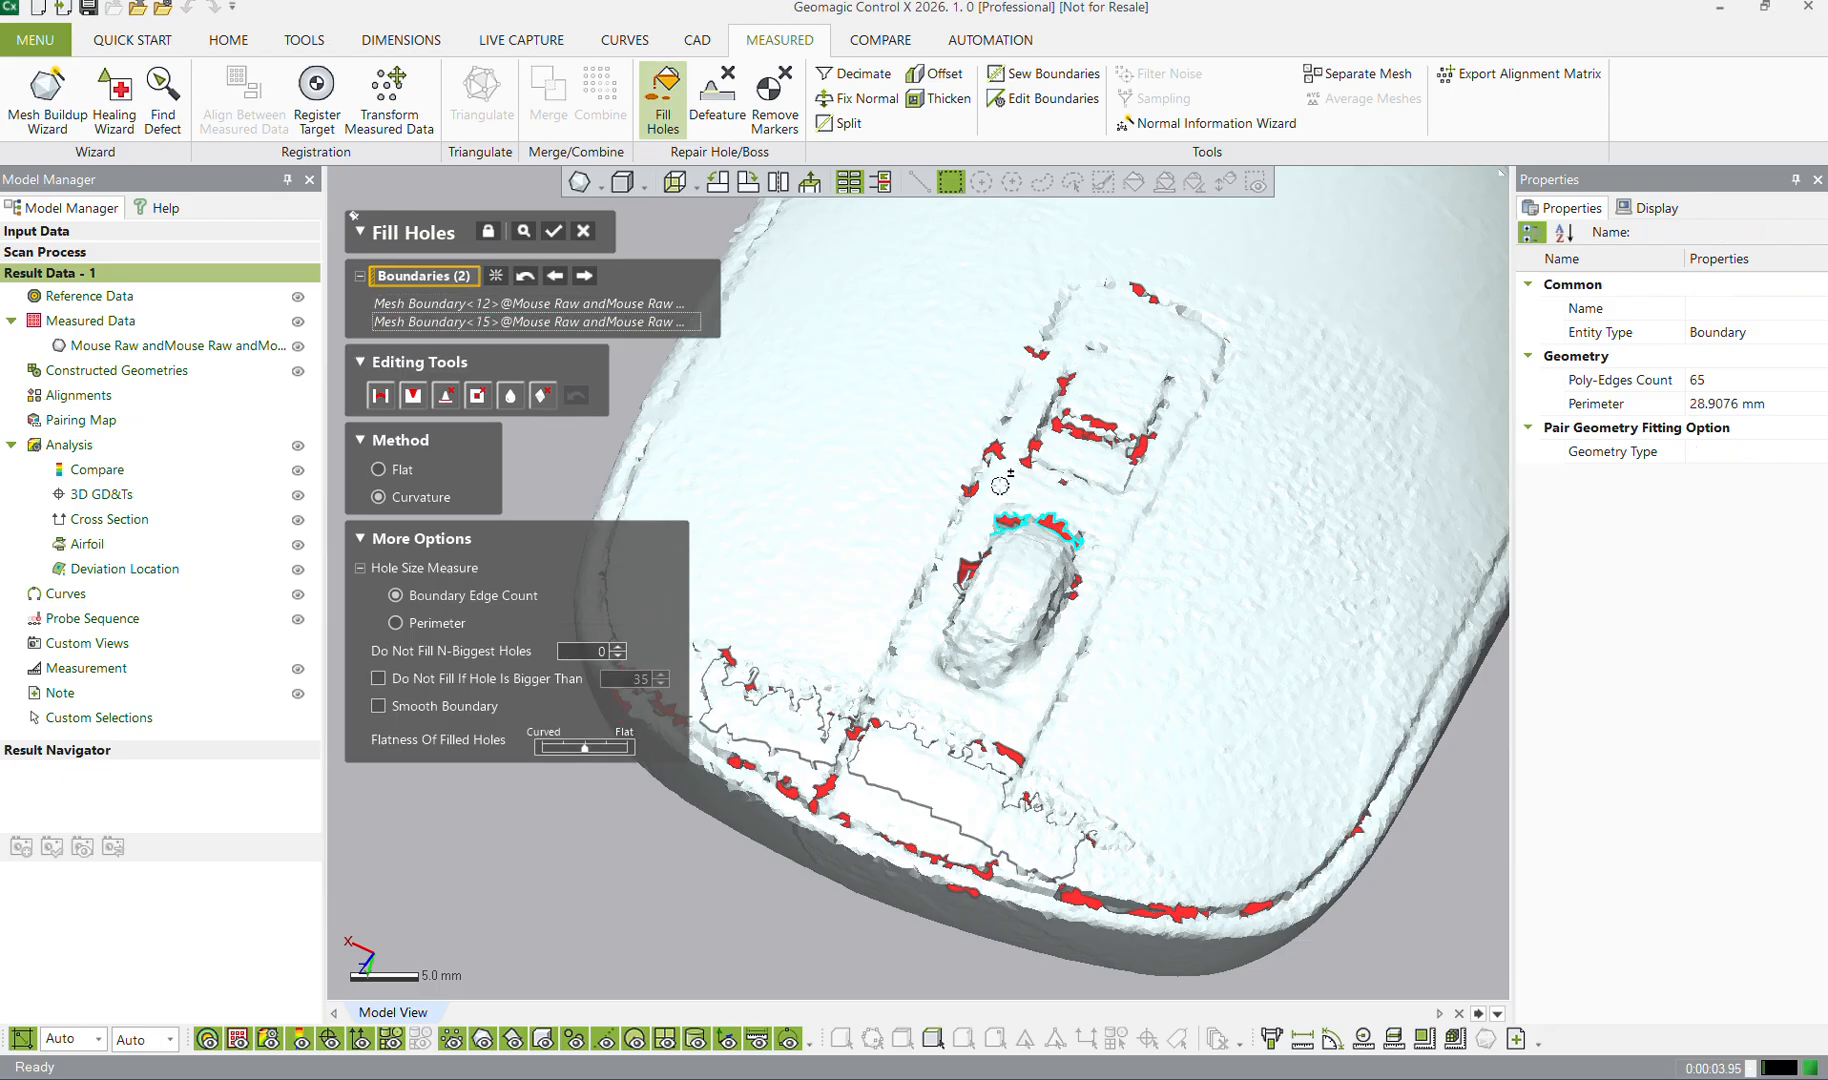
pyautogui.click(972, 489)
pyautogui.click(993, 452)
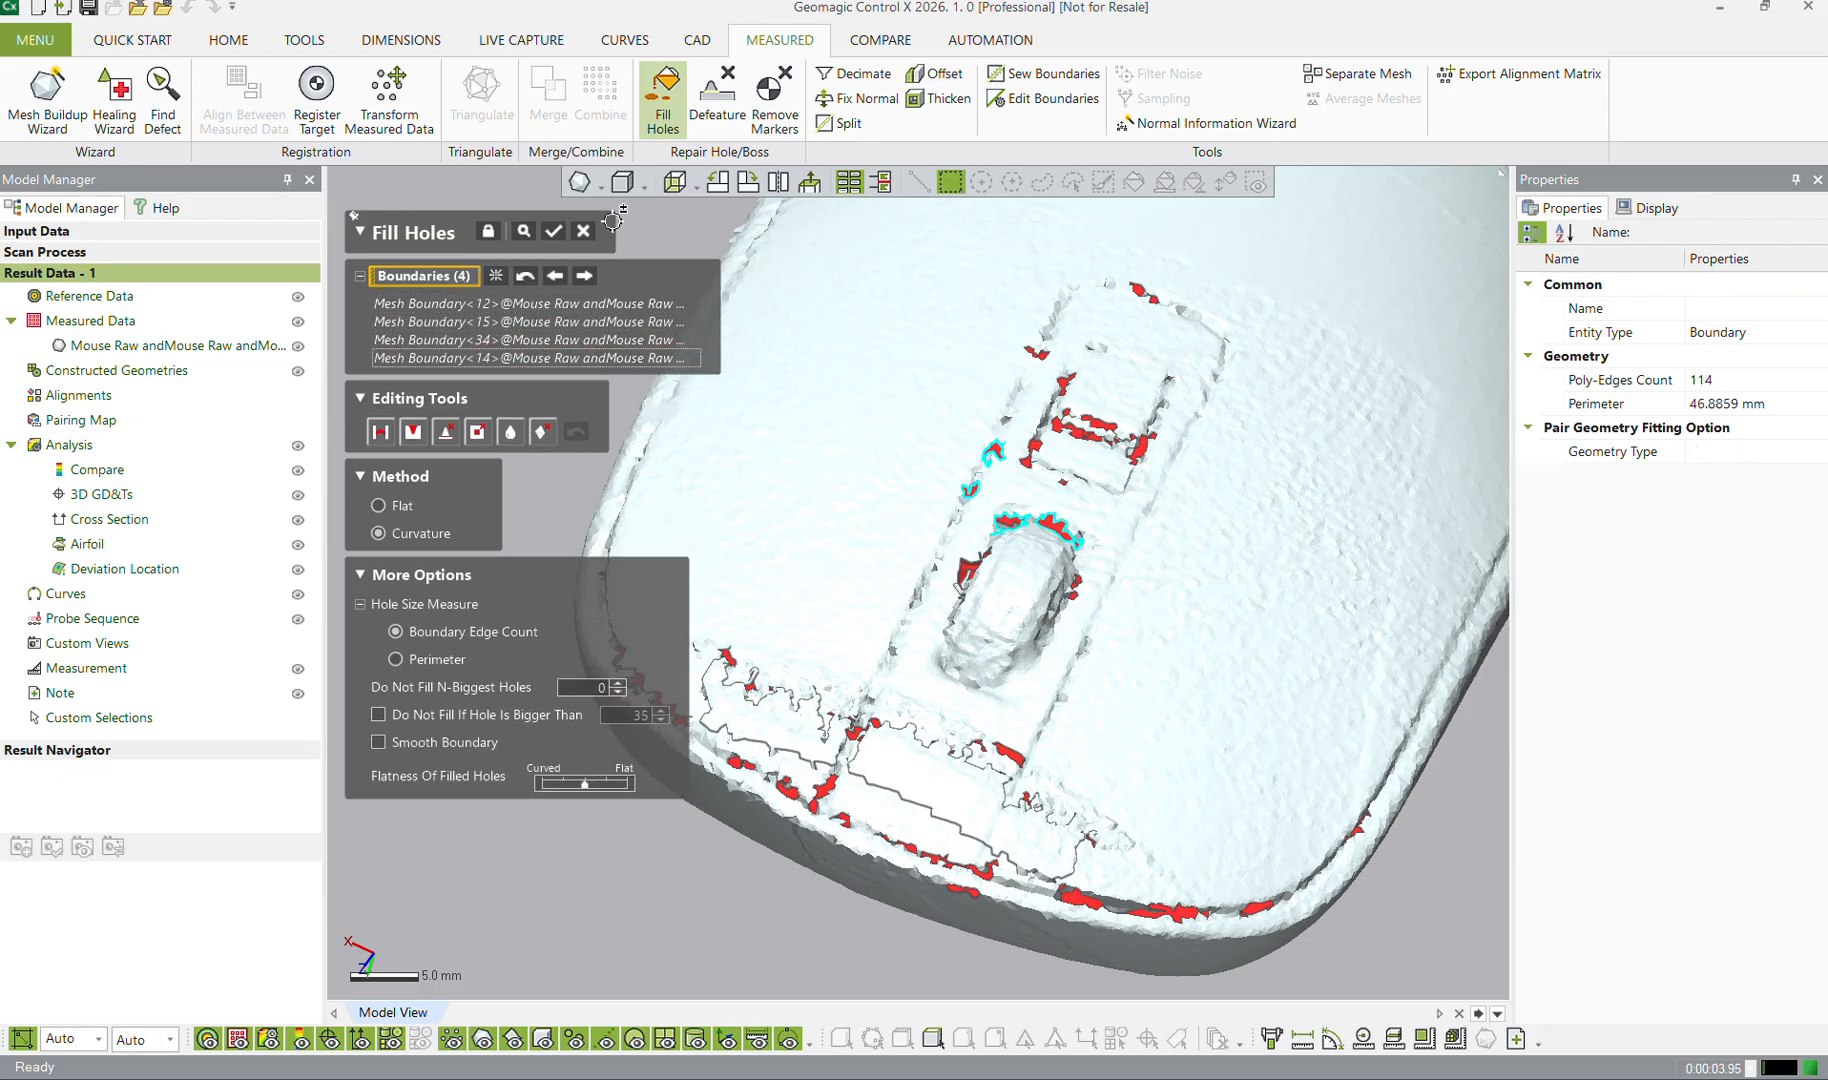
pyautogui.click(556, 232)
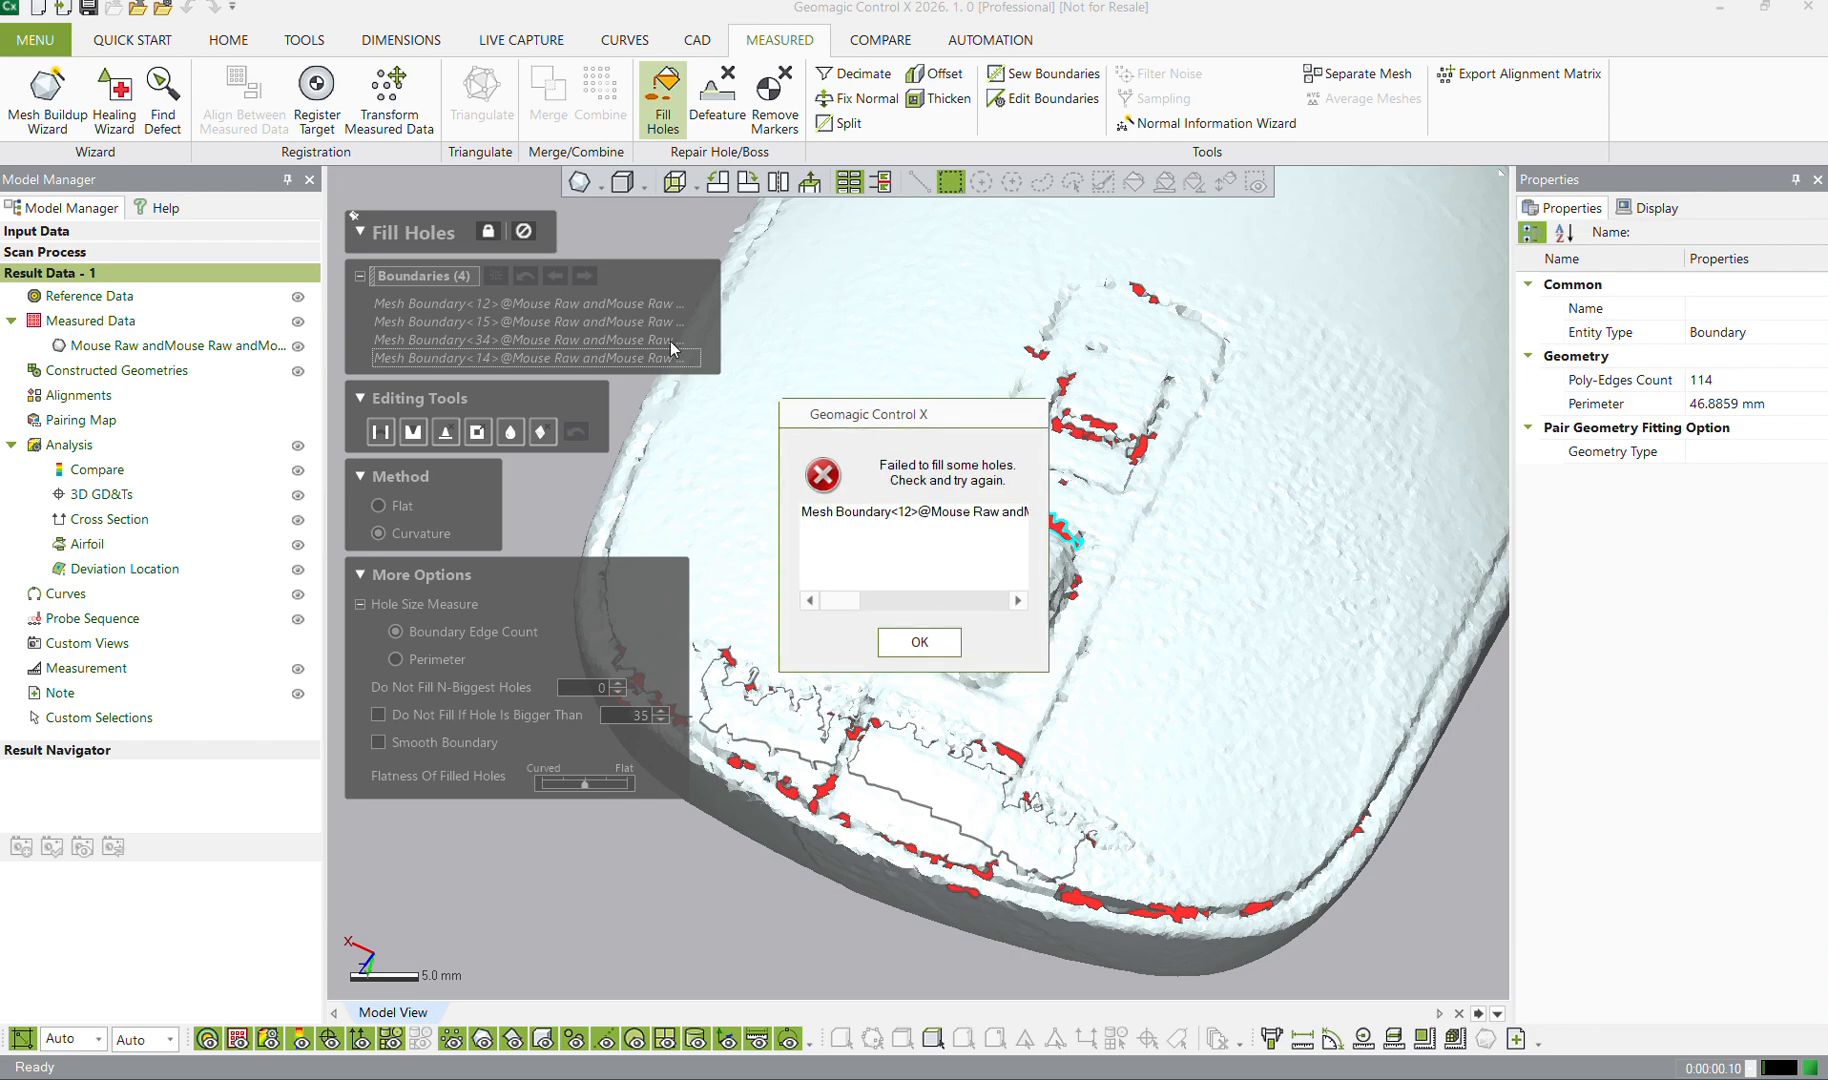
pyautogui.click(918, 643)
# Partially fill the narrow sections of the irregular hole at the scroll wheel's rear edge with Fill Holes editing, splitting it into smaller holes
pyautogui.scroll(5, 838, 680)
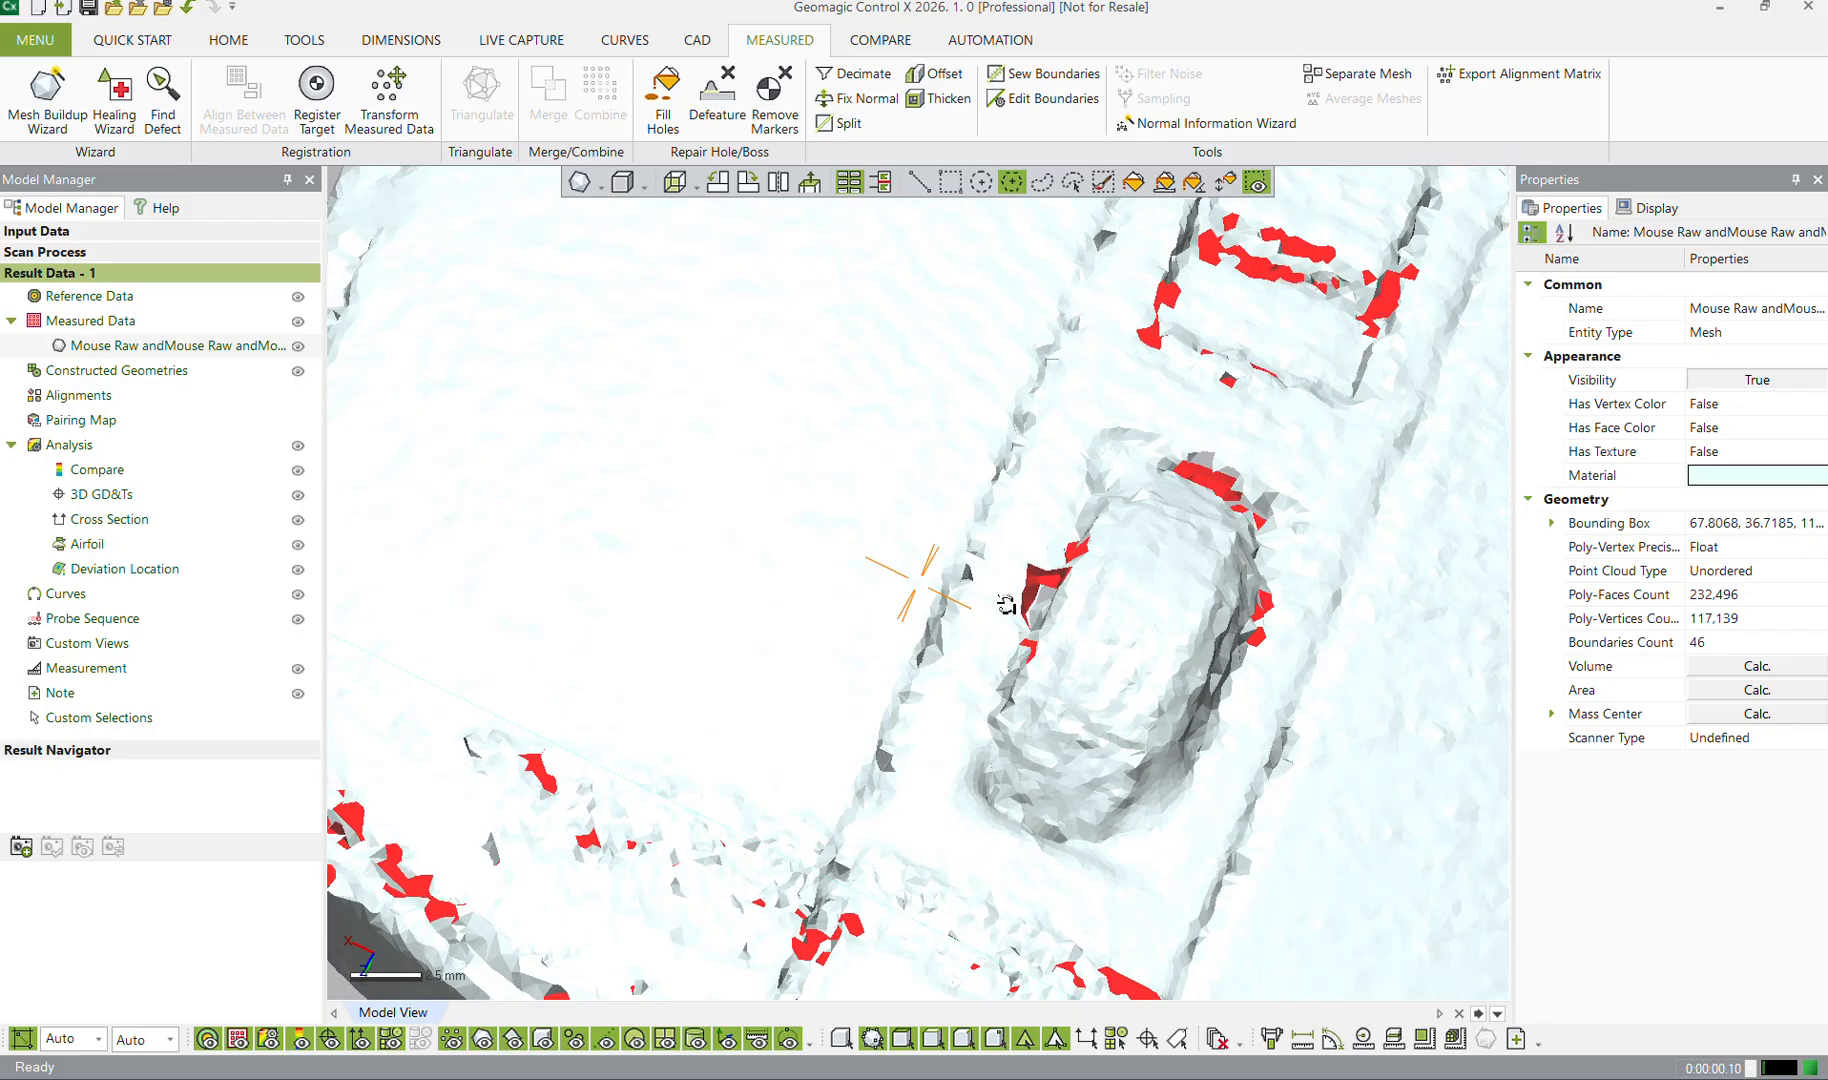
pyautogui.keyDown('ctrl'); pyautogui.moveTo(1179, 541); pyautogui.dragTo(922, 632, button='right'); pyautogui.keyUp('ctrl')
pyautogui.click(663, 128)
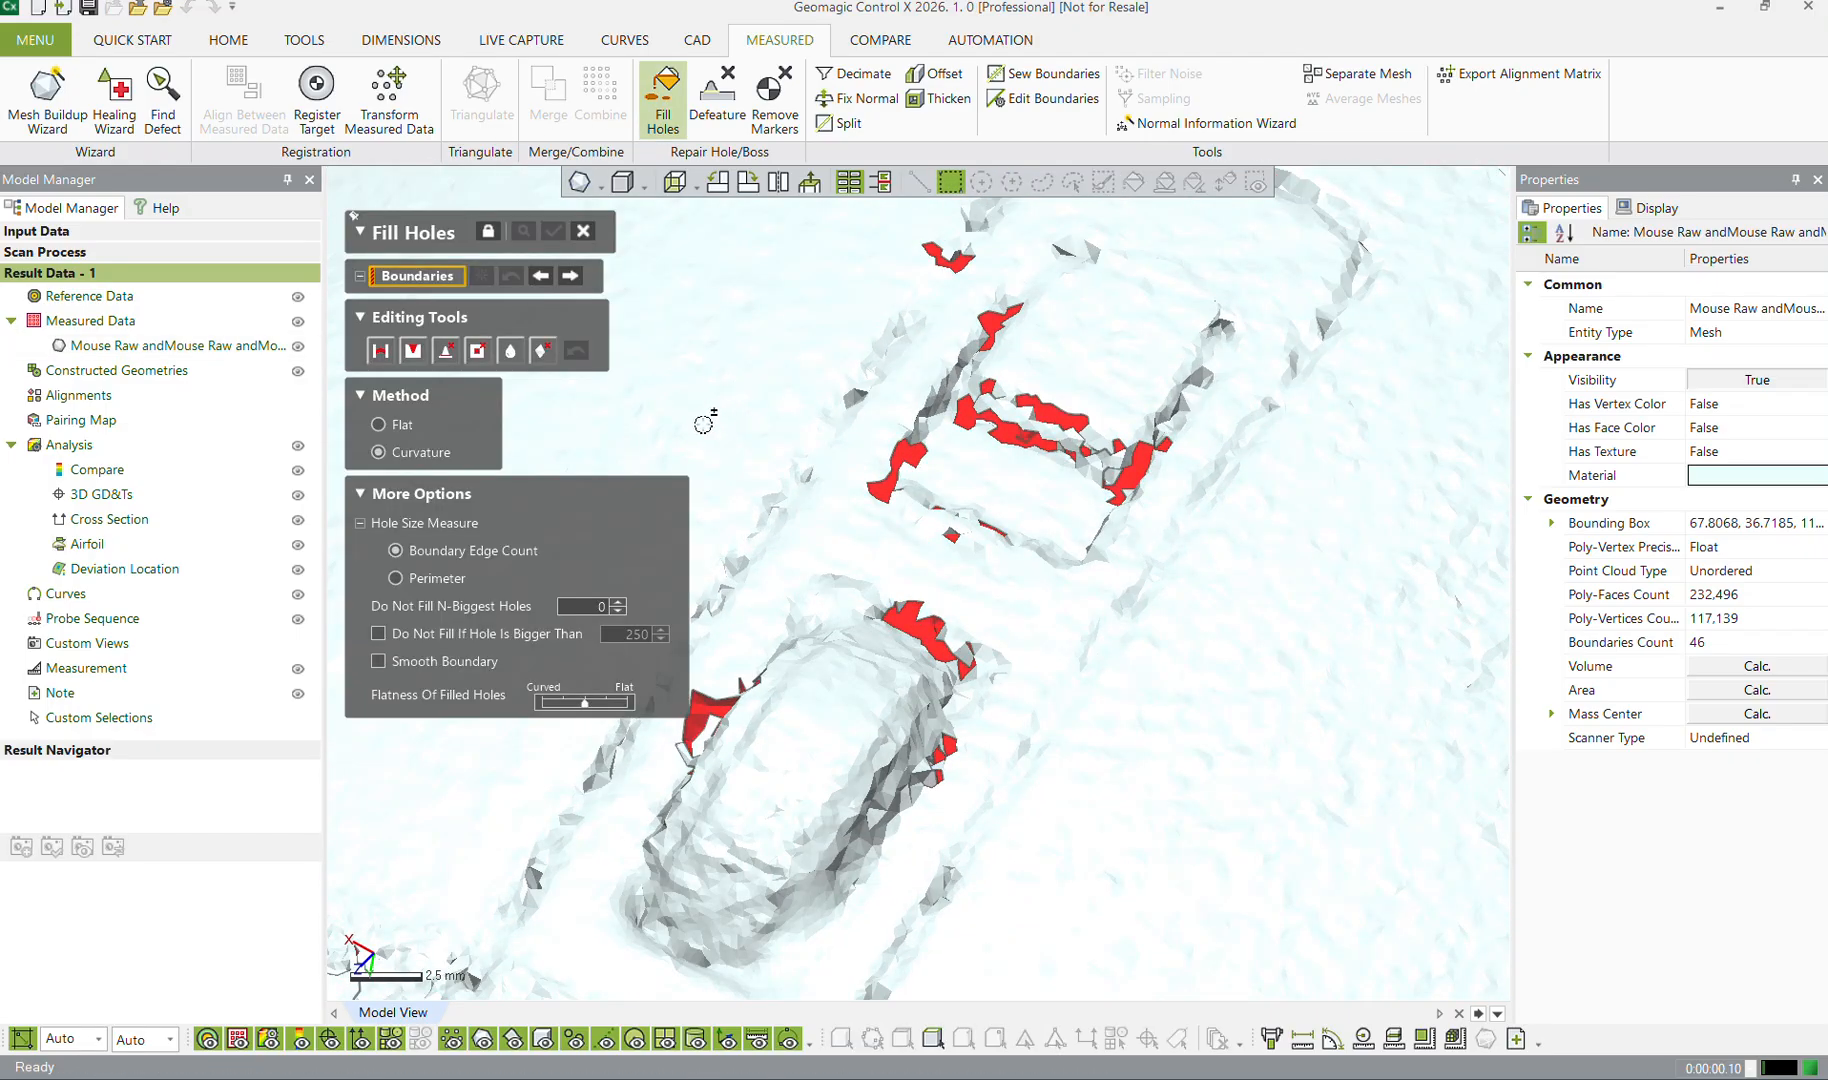
pyautogui.click(412, 352)
pyautogui.scroll(5, 877, 530)
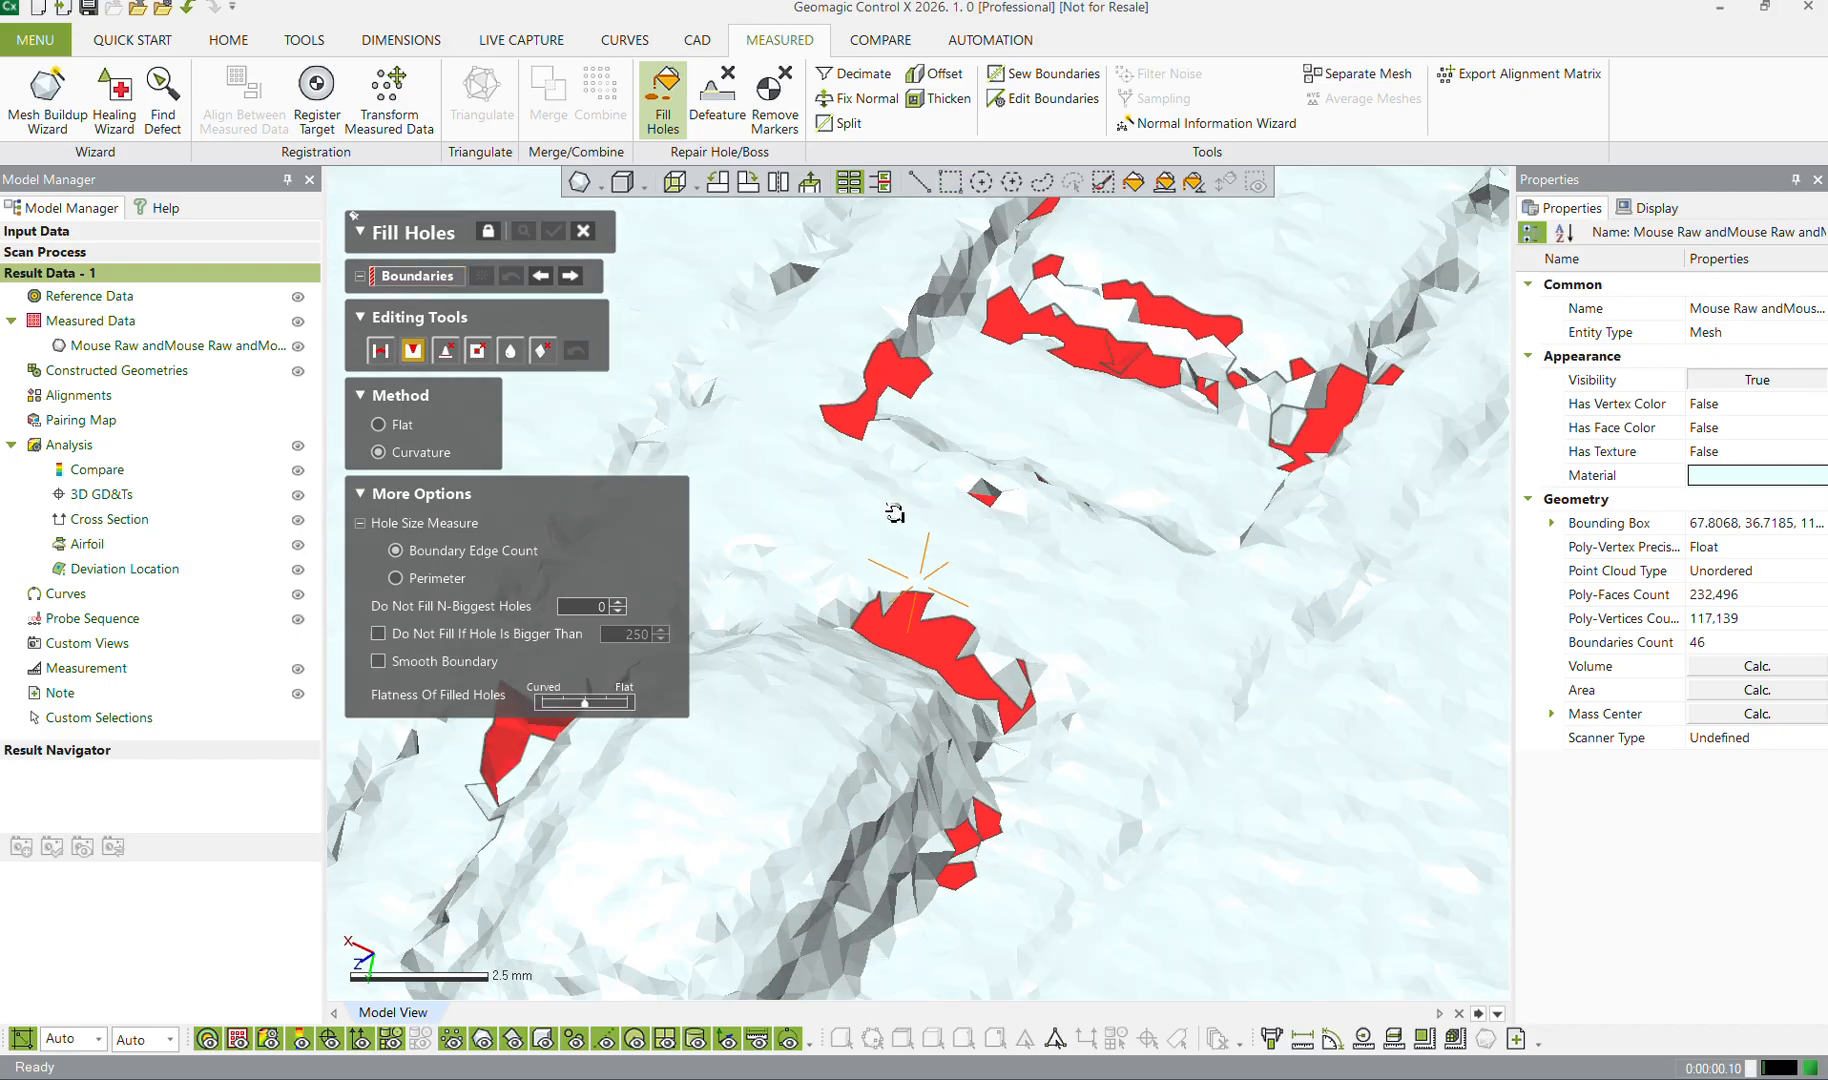
pyautogui.click(889, 648)
pyautogui.click(904, 630)
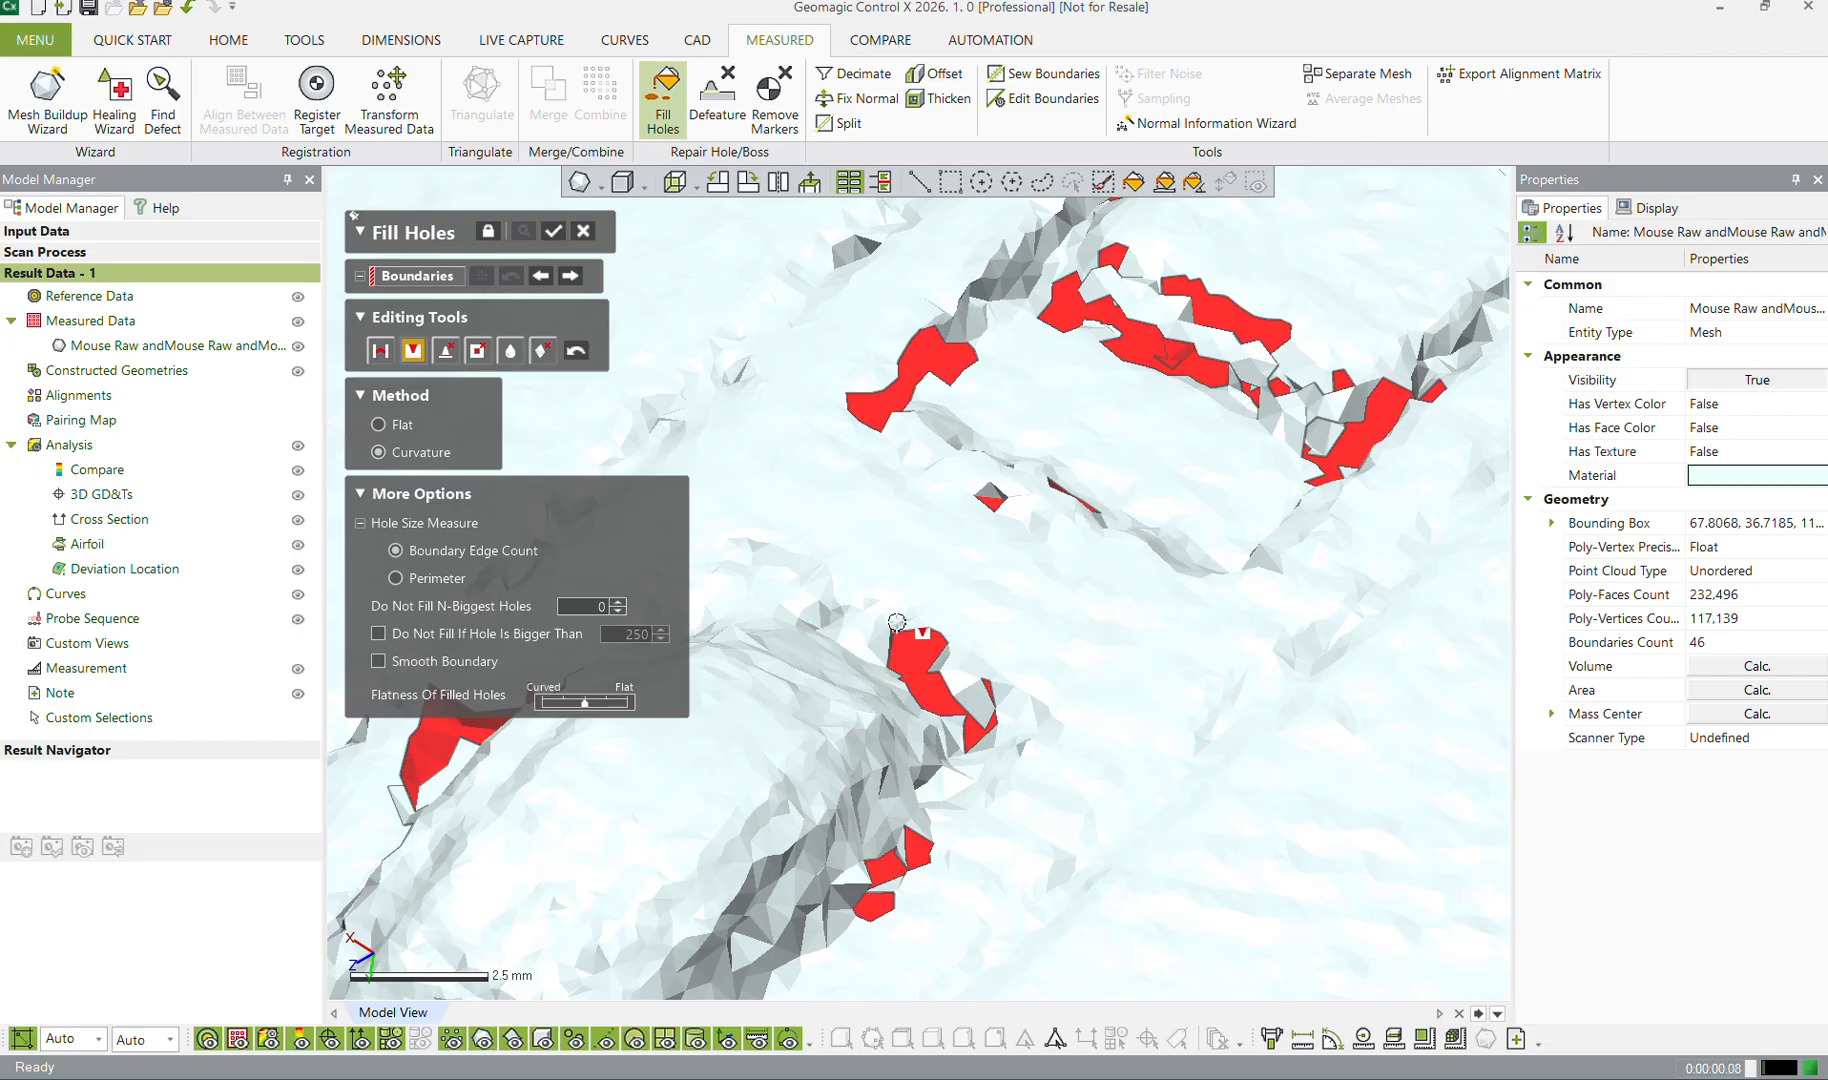
pyautogui.click(938, 702)
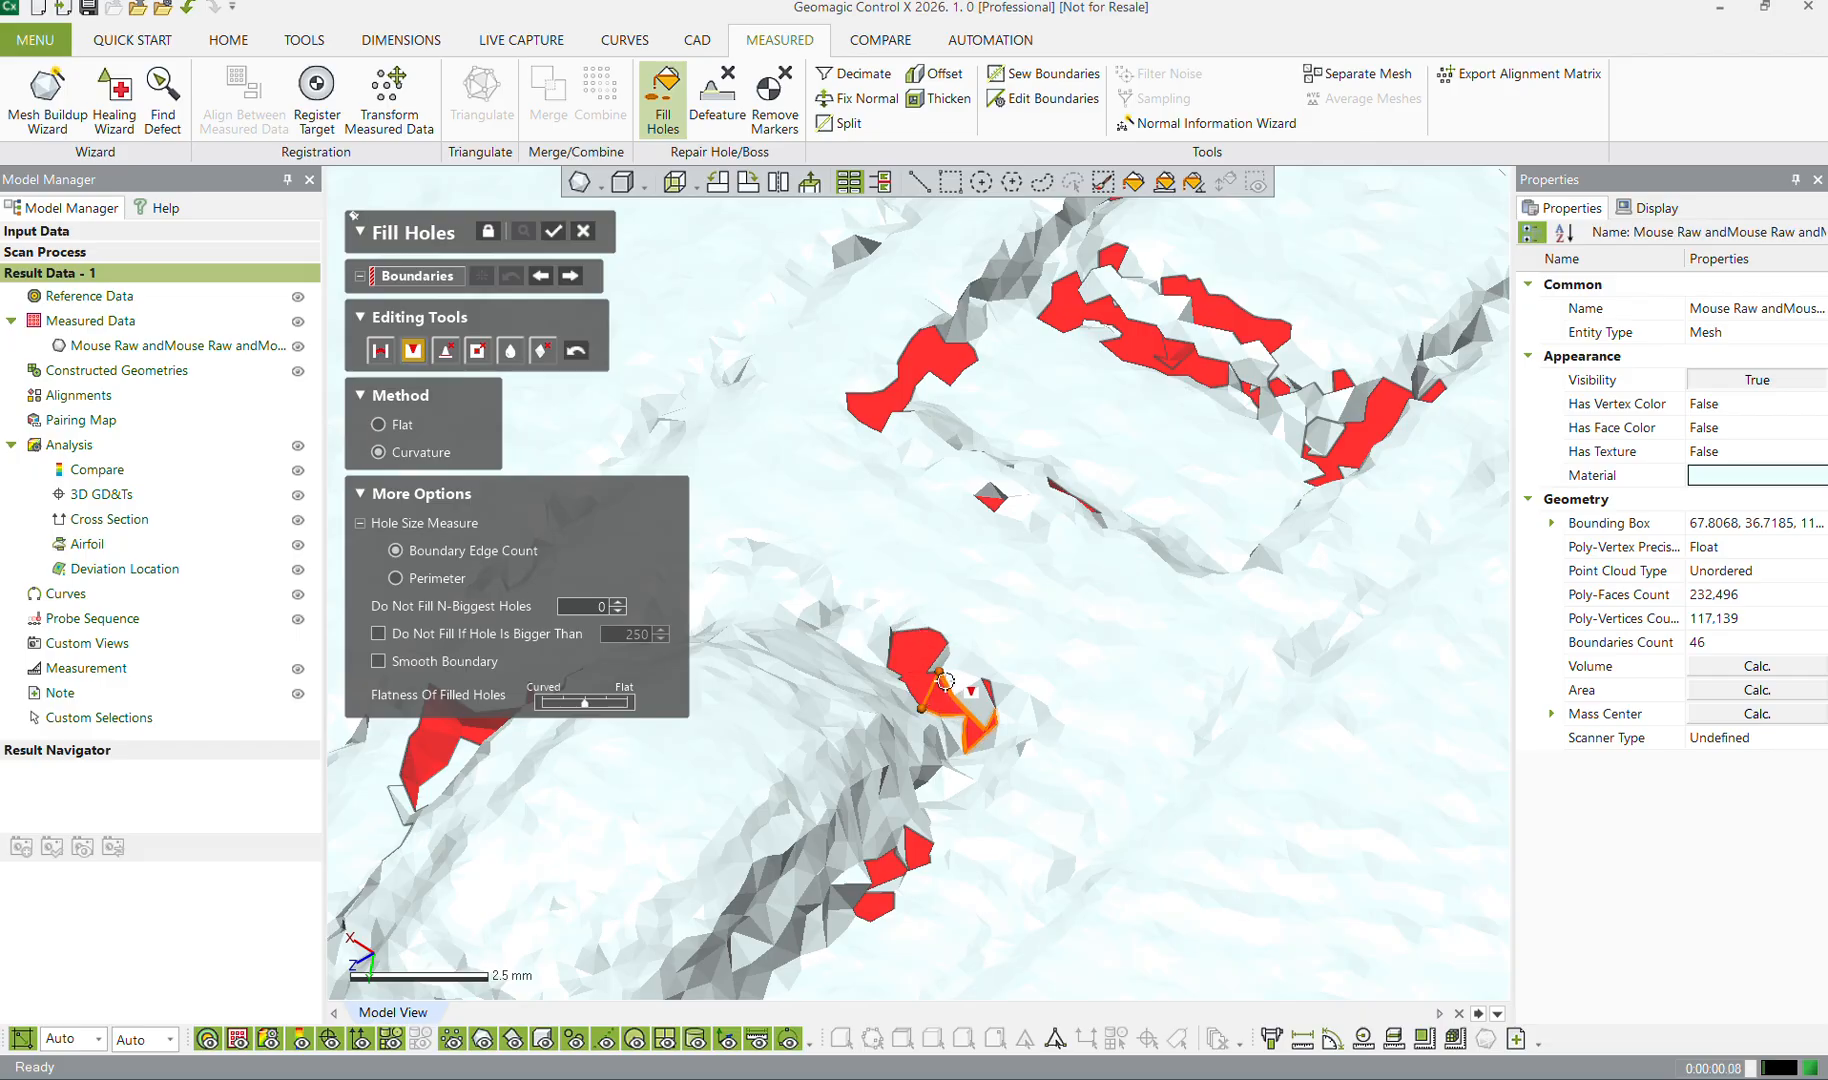
pyautogui.click(946, 685)
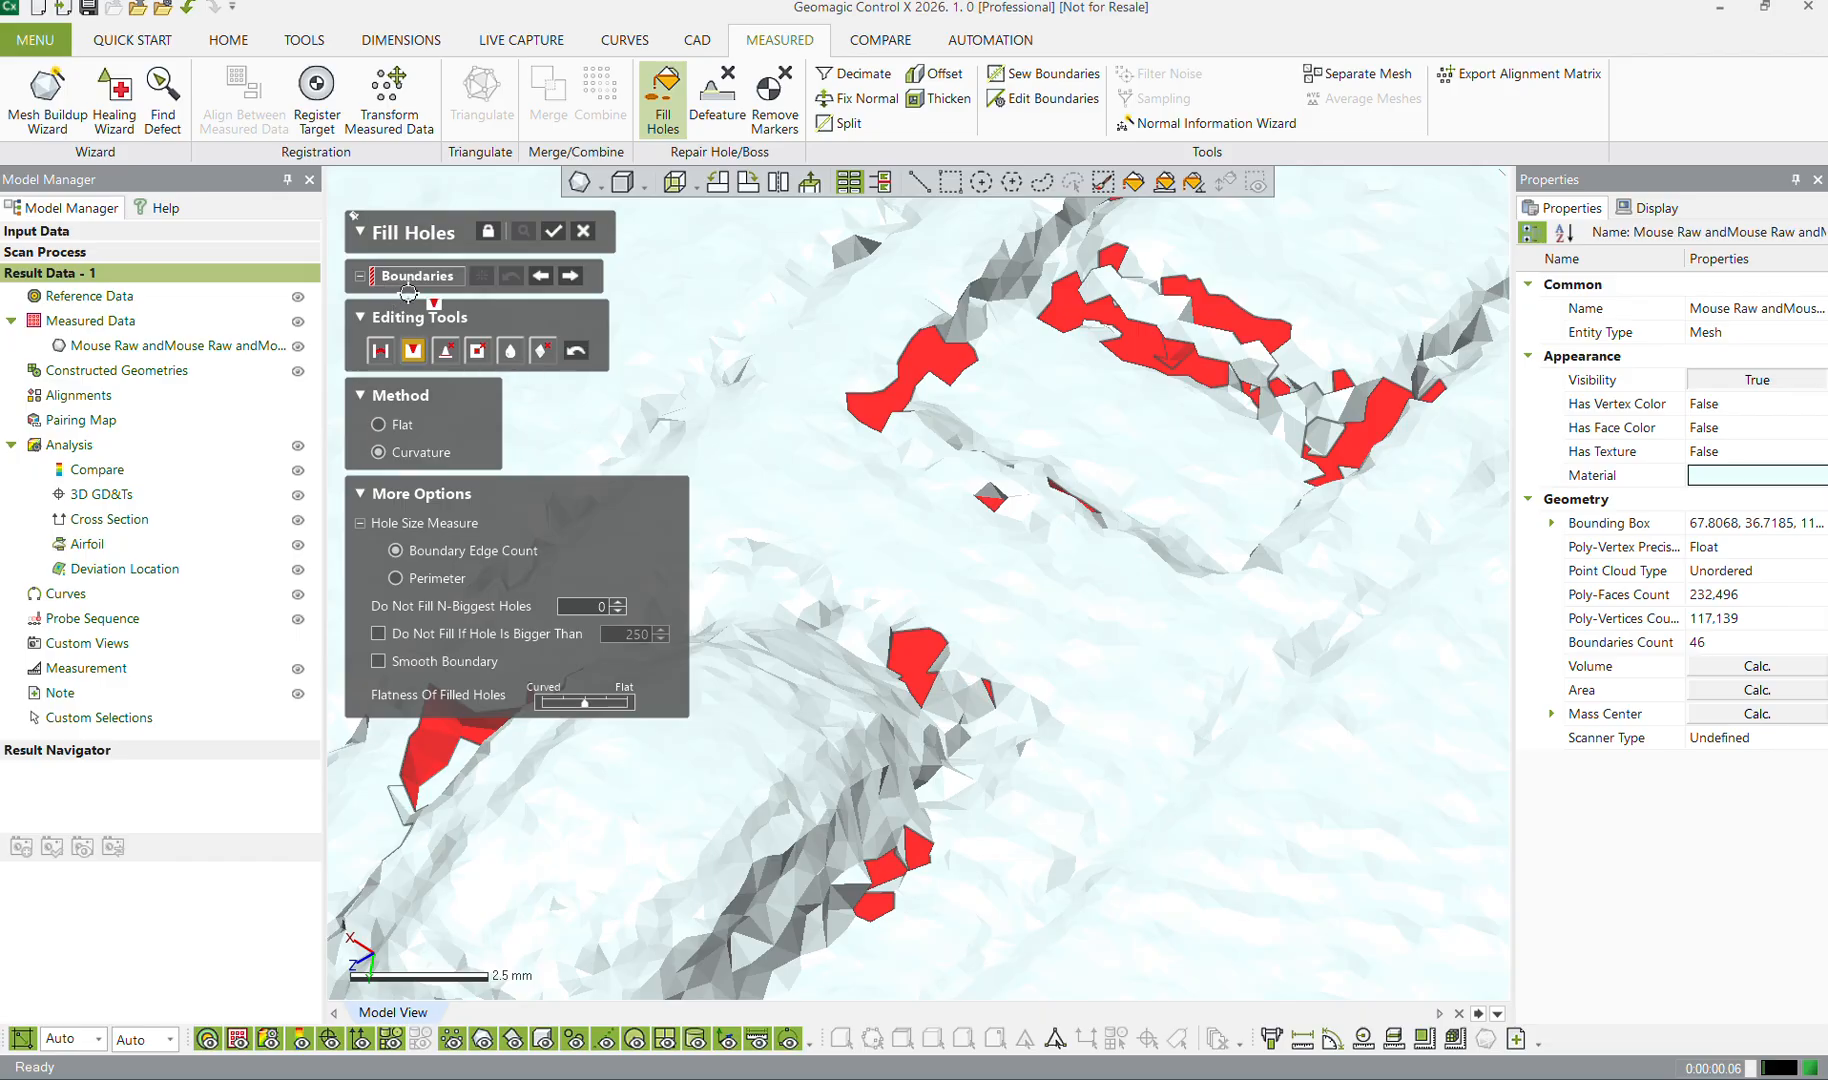
# Fill the two small holes left at the scroll wheel's rear edge using the Curvature method
pyautogui.click(412, 350)
pyautogui.click(963, 655)
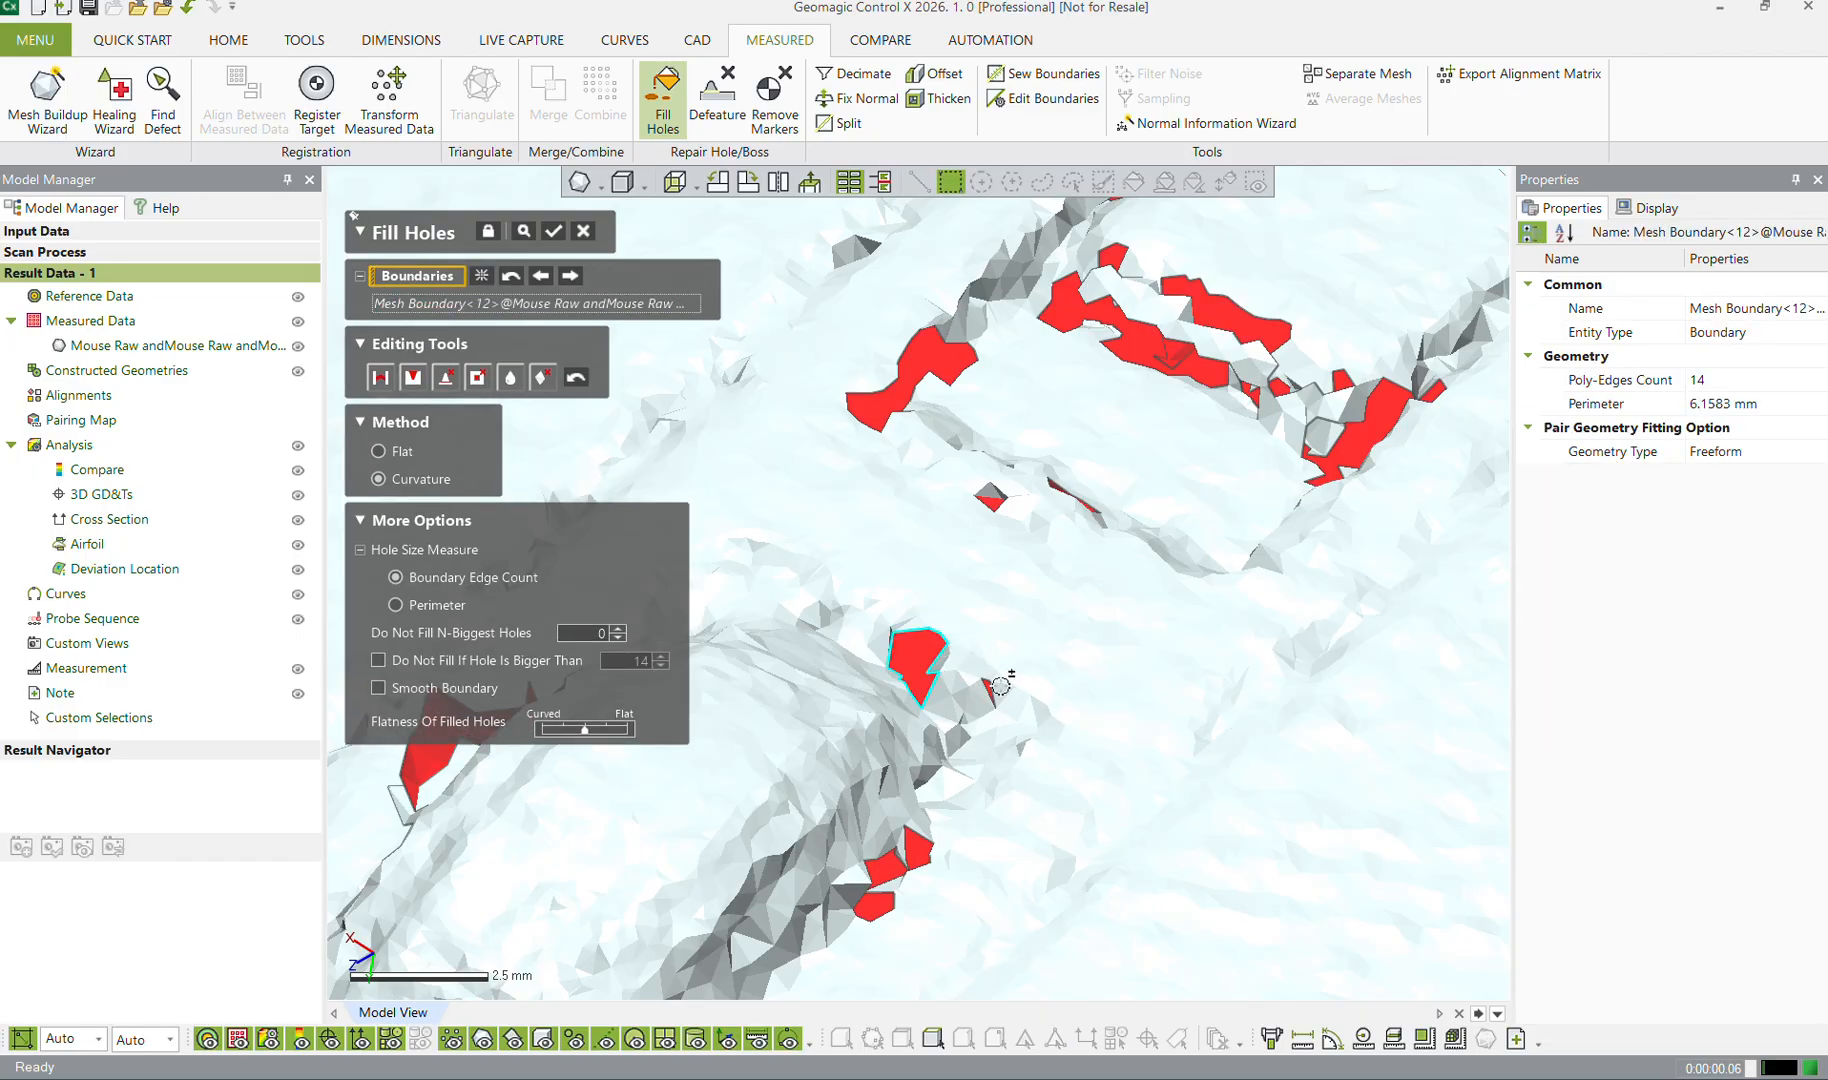
pyautogui.click(993, 688)
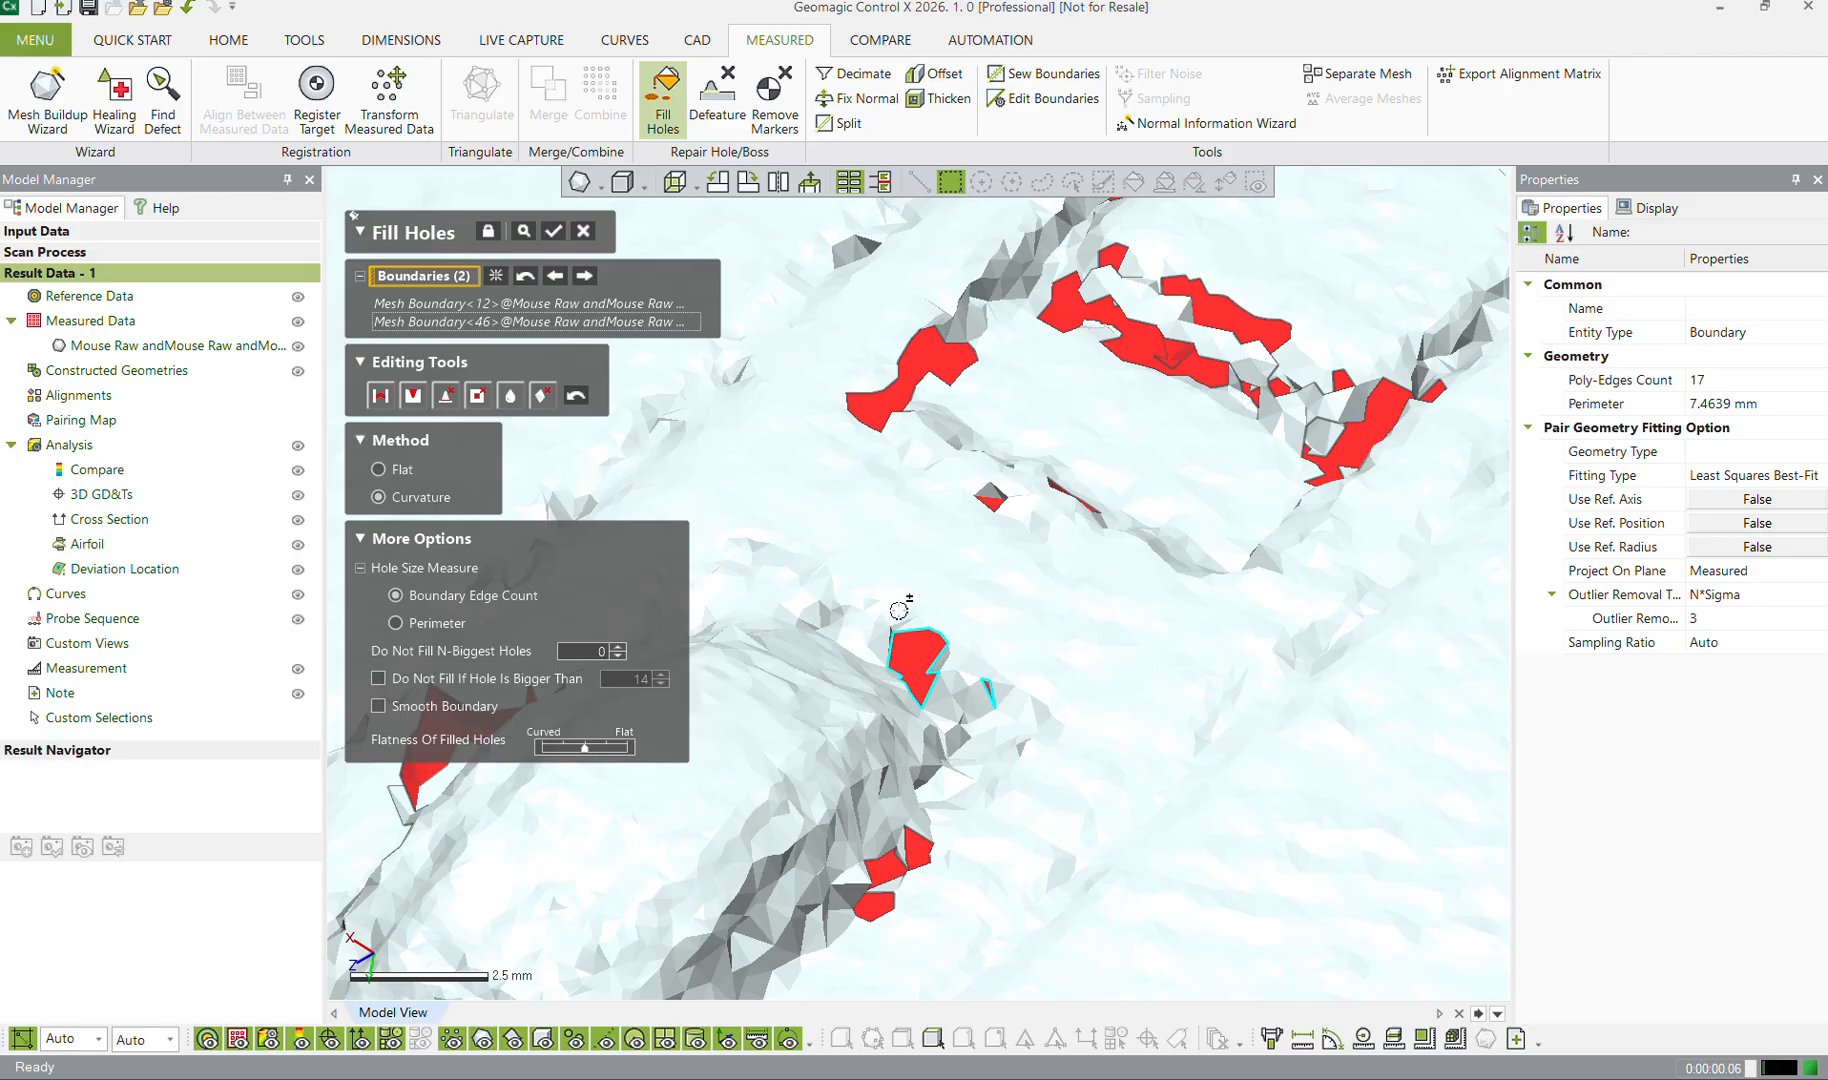
pyautogui.click(557, 236)
# Examine the merged mouse mesh from several angles, checking the scroll wheel area, side seam and rear end for open holes
pyautogui.scroll(-5, 818, 499)
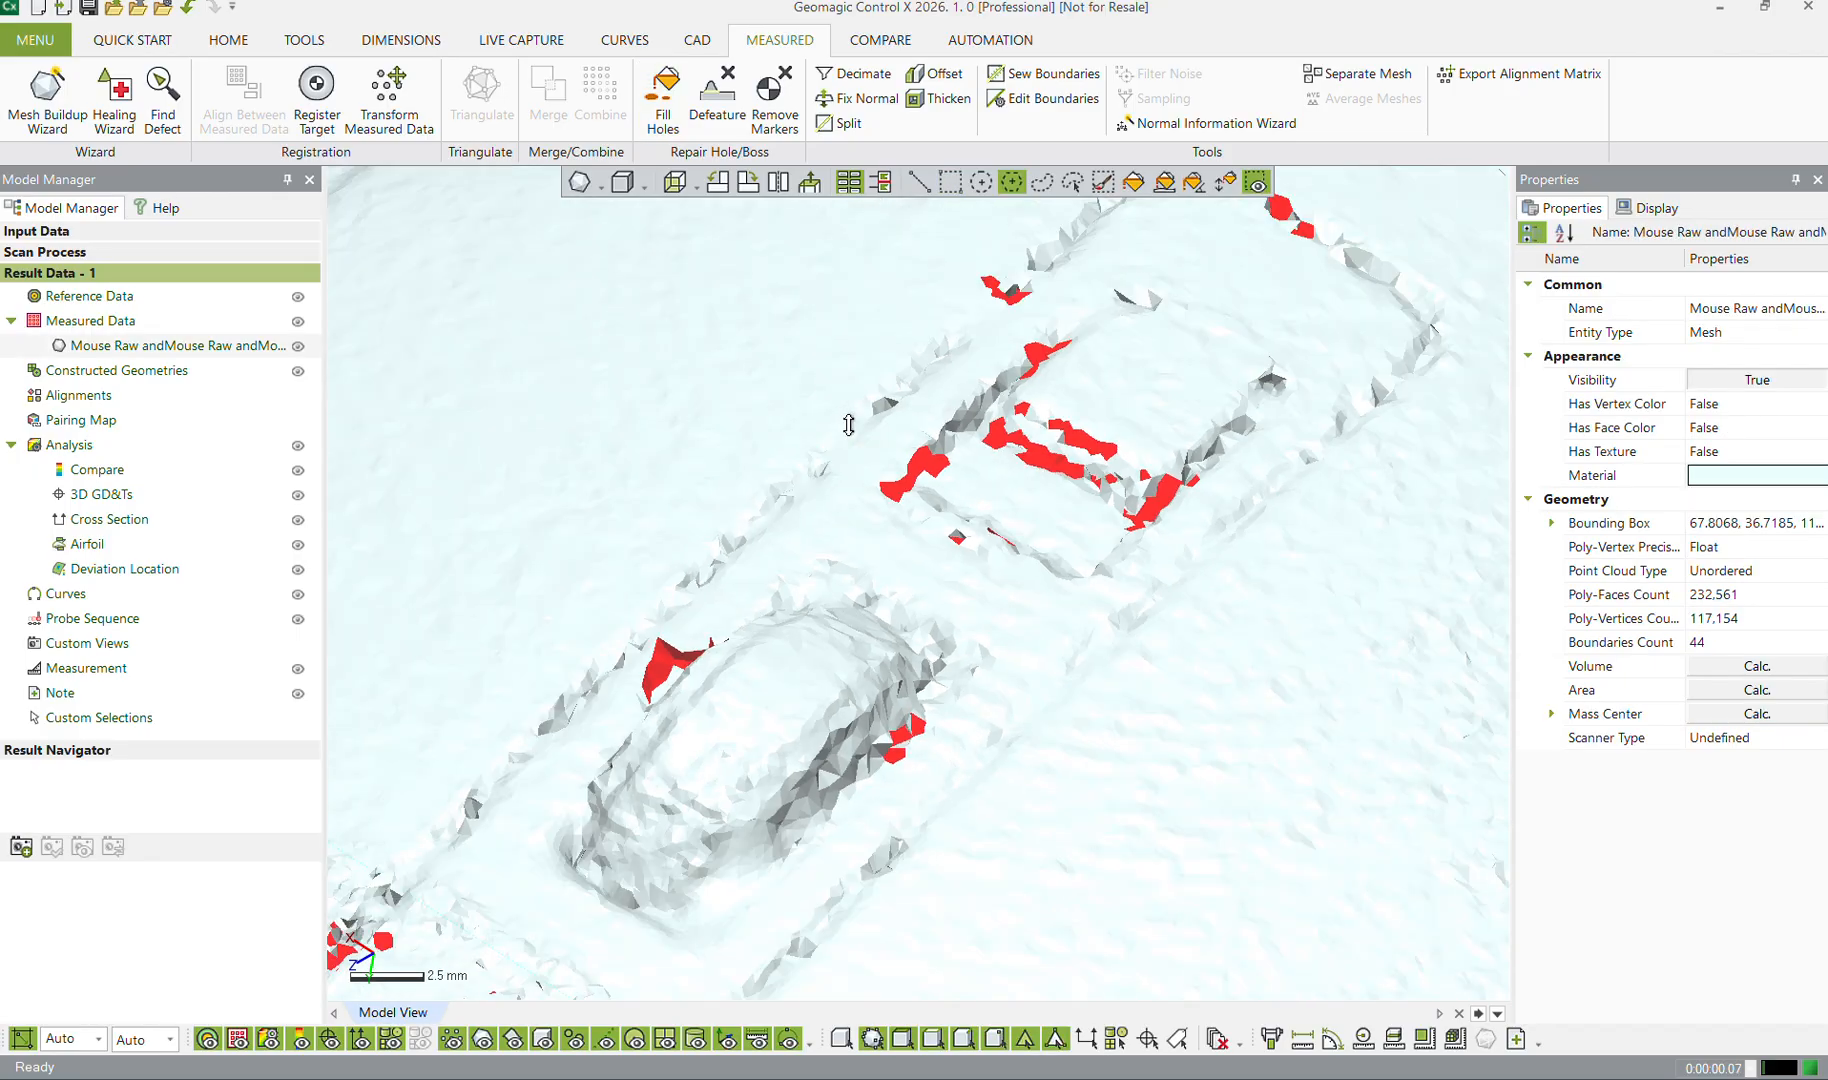
pyautogui.scroll(-5, 819, 499)
pyautogui.moveTo(819, 492)
pyautogui.mouseDown(button='right')
pyautogui.moveTo(727, 551)
pyautogui.moveTo(744, 532)
pyautogui.moveTo(661, 426)
pyautogui.moveTo(547, 420)
pyautogui.moveTo(882, 590)
pyautogui.mouseUp(button='right')
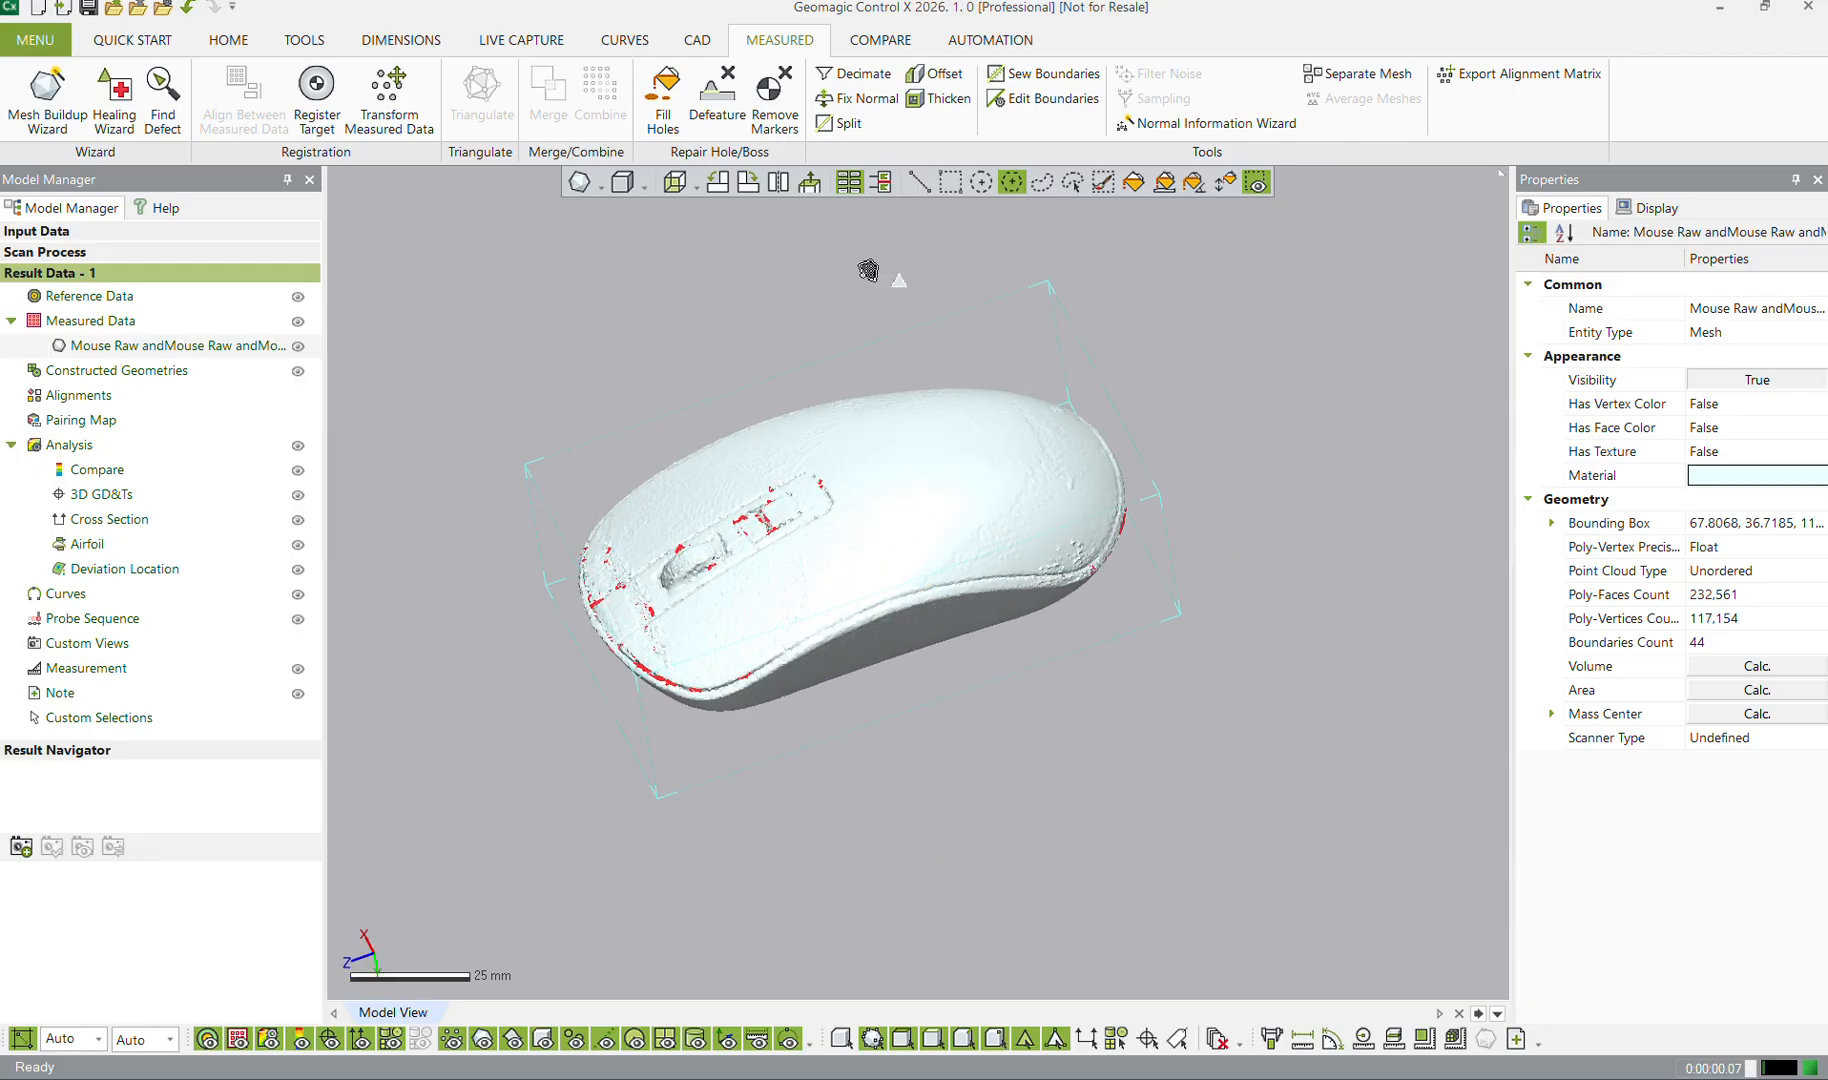
pyautogui.moveTo(949, 324); pyautogui.dragTo(760, 448, button='right')
pyautogui.scroll(5, 880, 543)
pyautogui.moveTo(880, 543); pyautogui.dragTo(1125, 599, button='right')
pyautogui.scroll(-3, 1125, 598)
pyautogui.moveTo(955, 412); pyautogui.dragTo(900, 322, button='right')
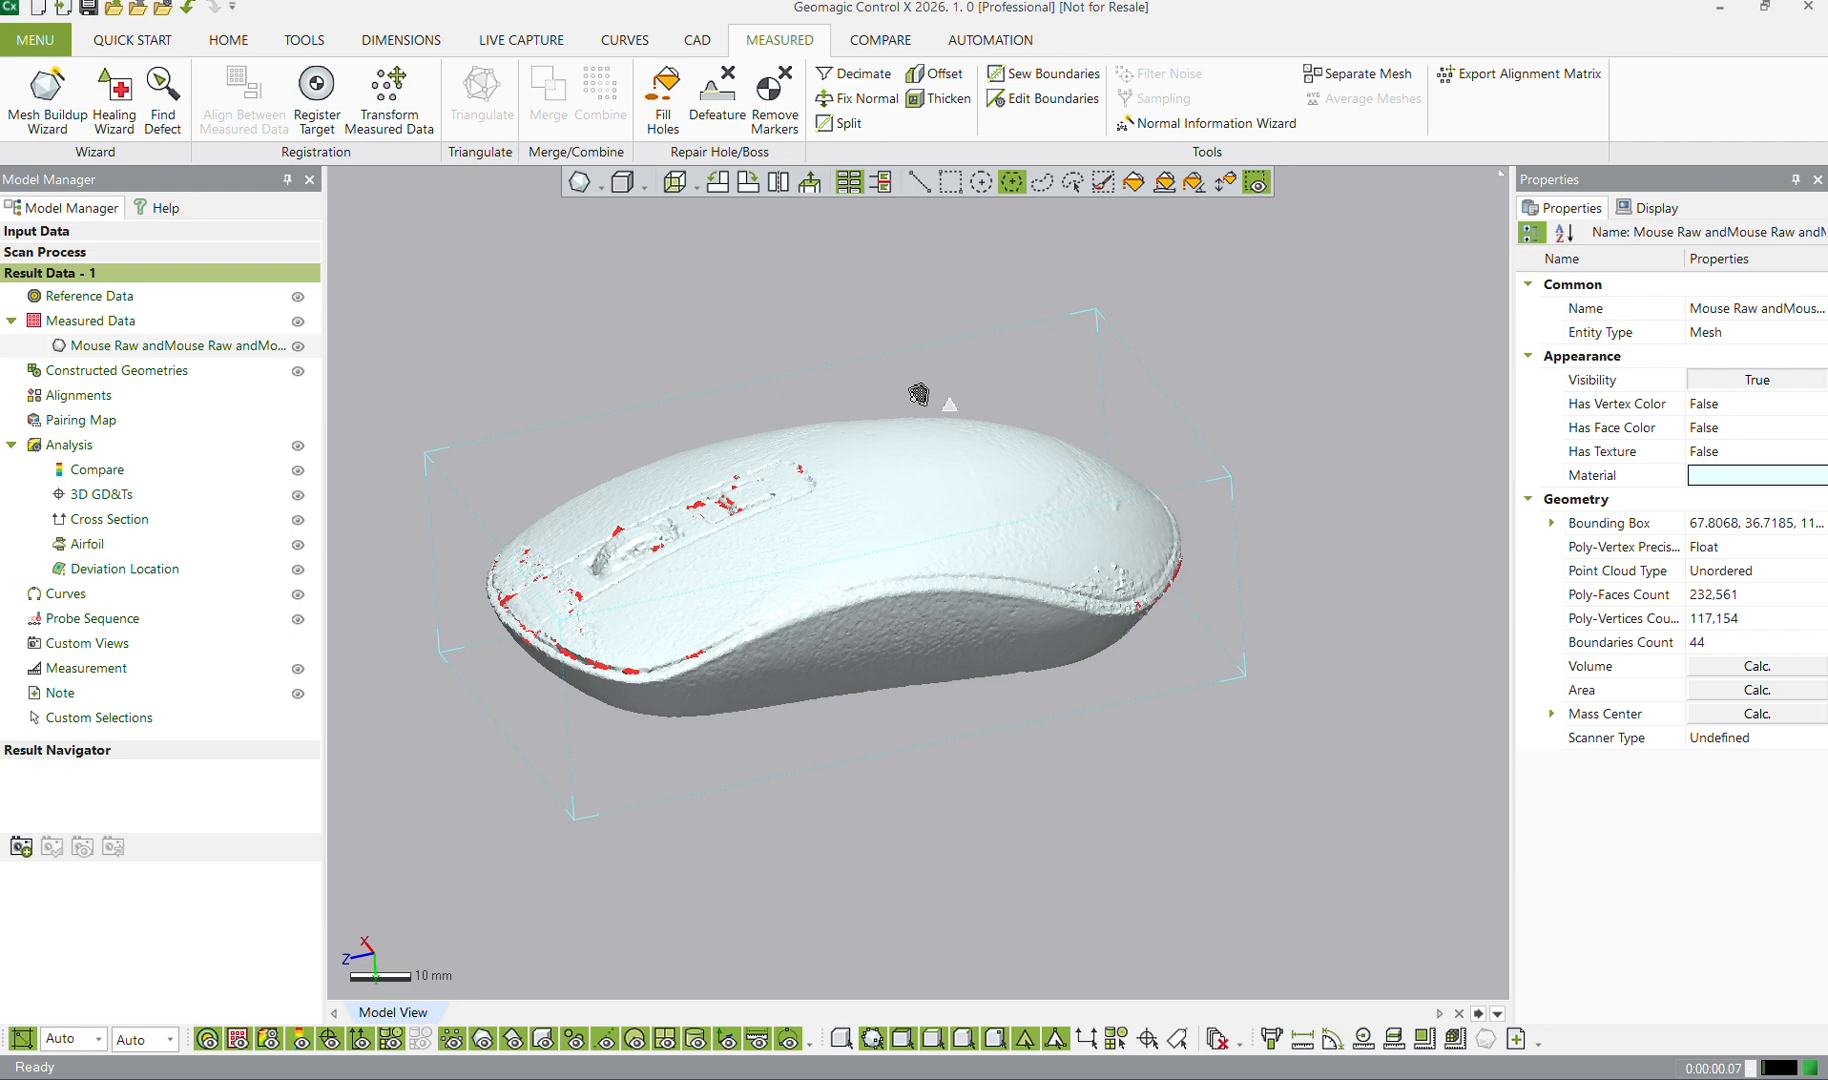
pyautogui.scroll(-3, 993, 549)
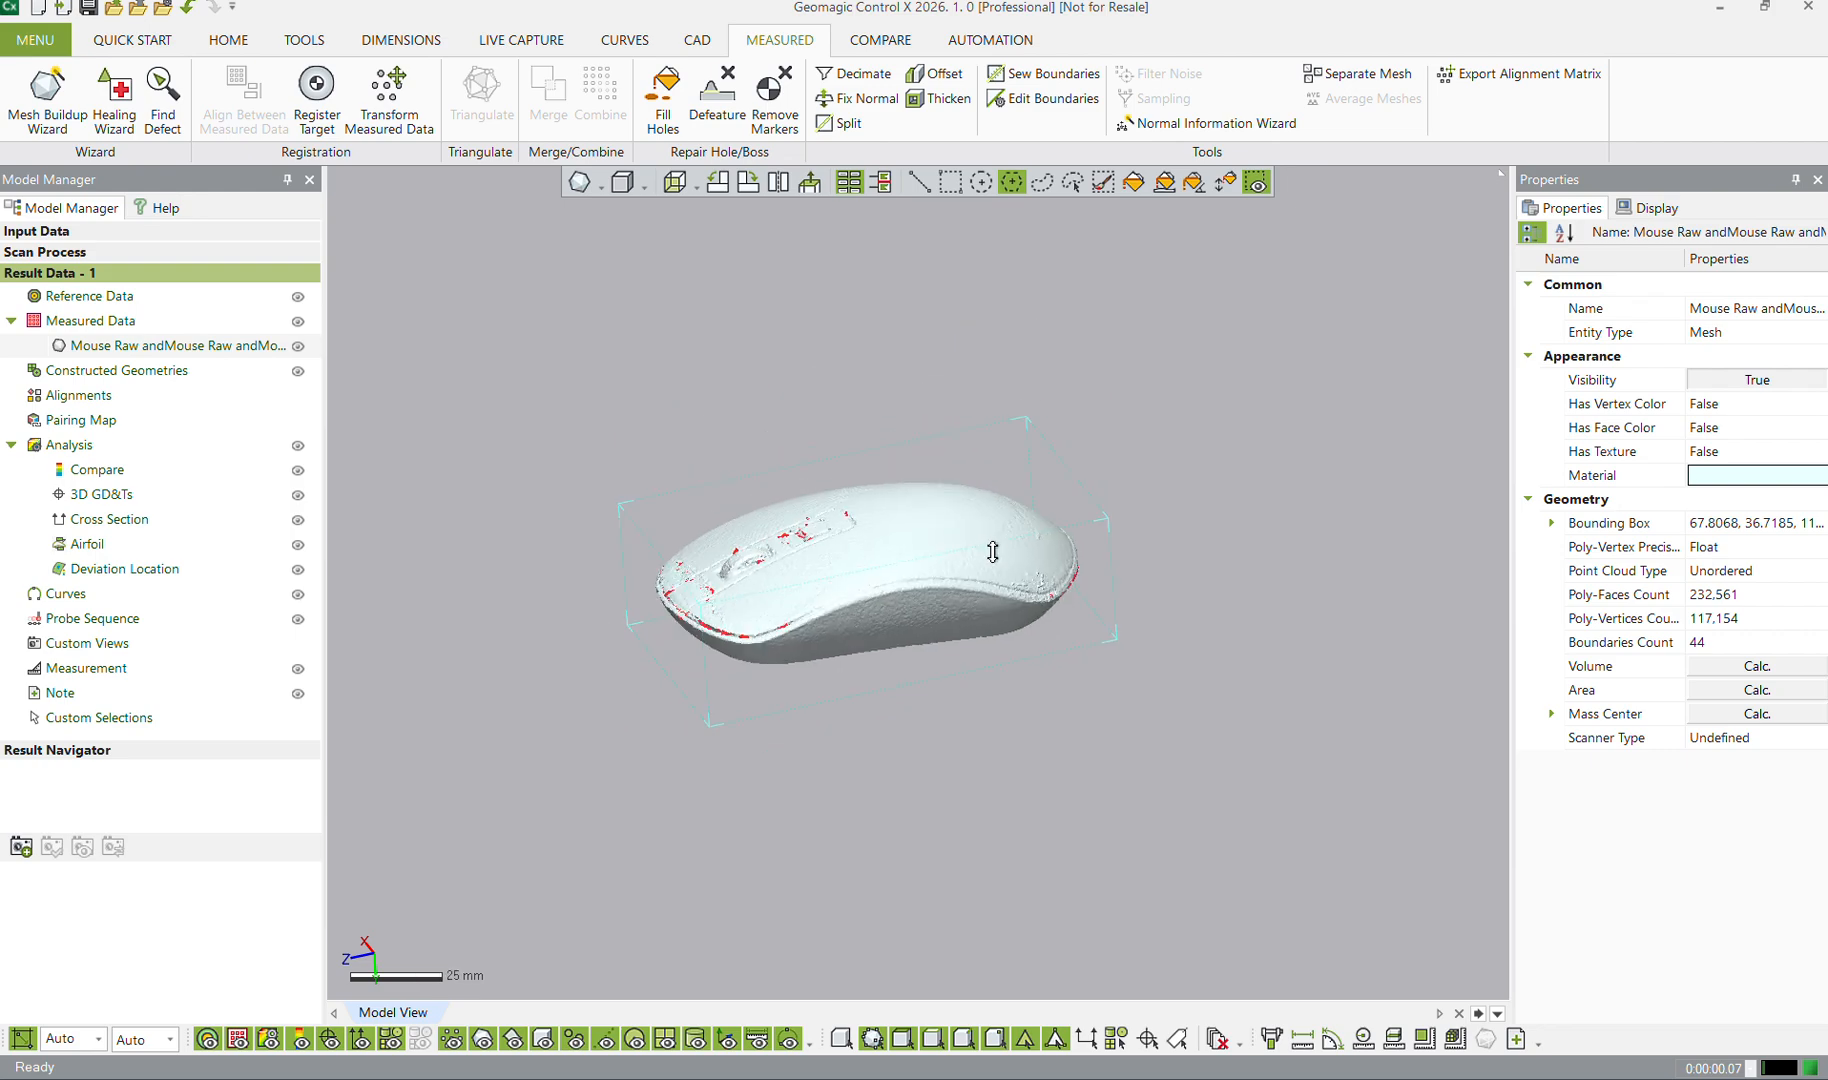
pyautogui.moveTo(957, 681); pyautogui.dragTo(1101, 727, button='right')
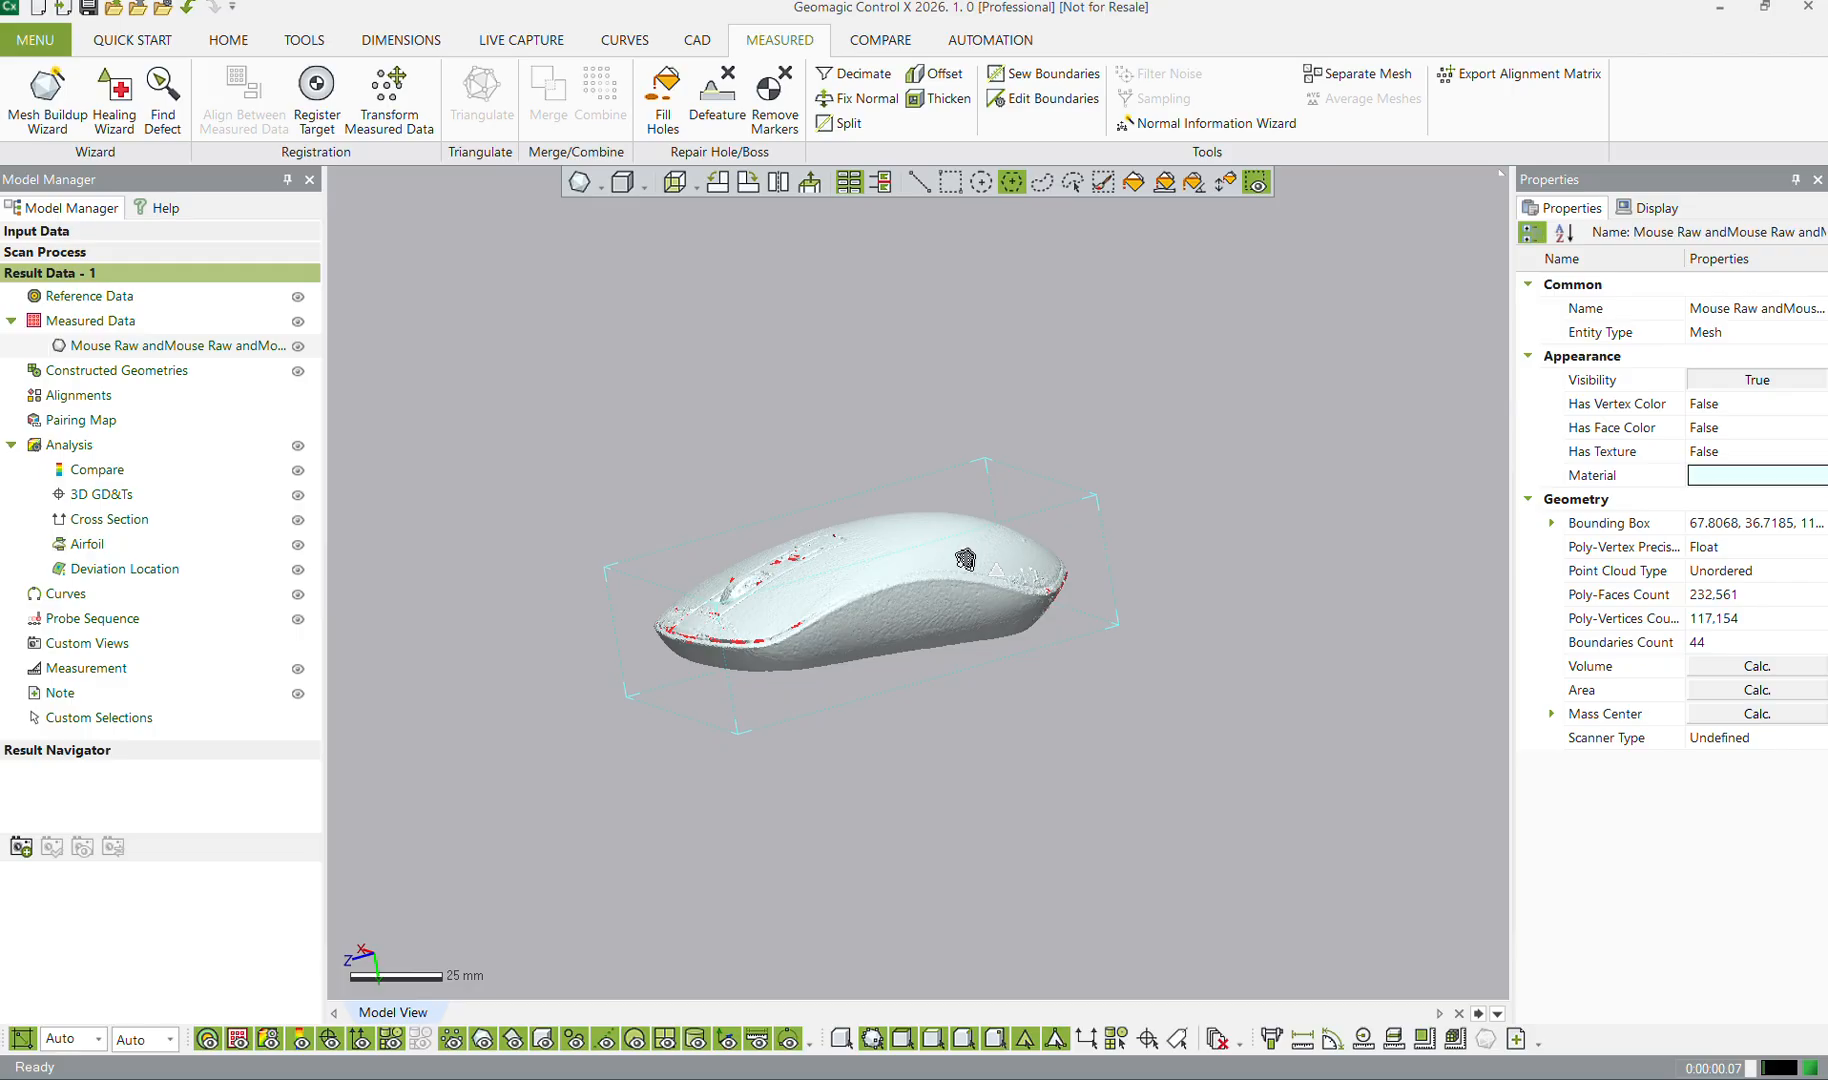
pyautogui.moveTo(932, 605); pyautogui.dragTo(989, 686, button='right')
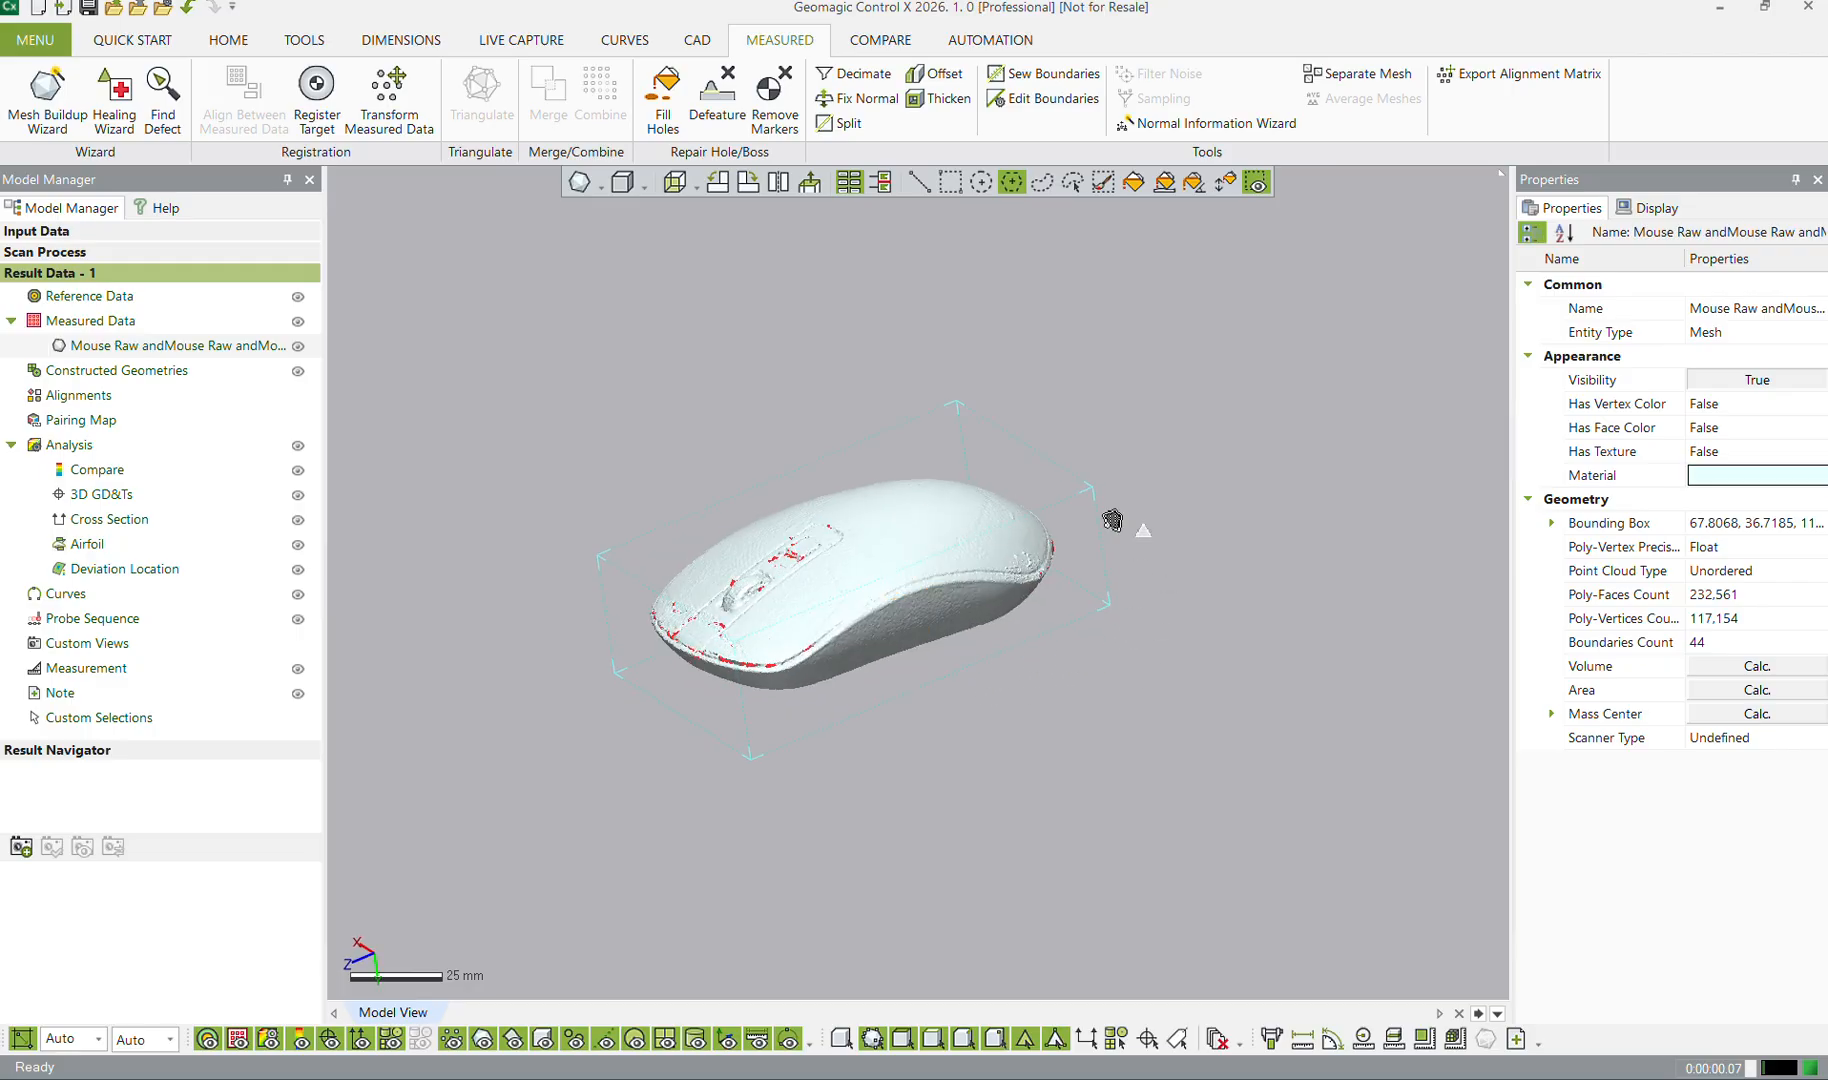
pyautogui.scroll(3, 1141, 621)
pyautogui.moveTo(853, 678); pyautogui.dragTo(840, 630, button='right')
pyautogui.scroll(4, 1100, 630)
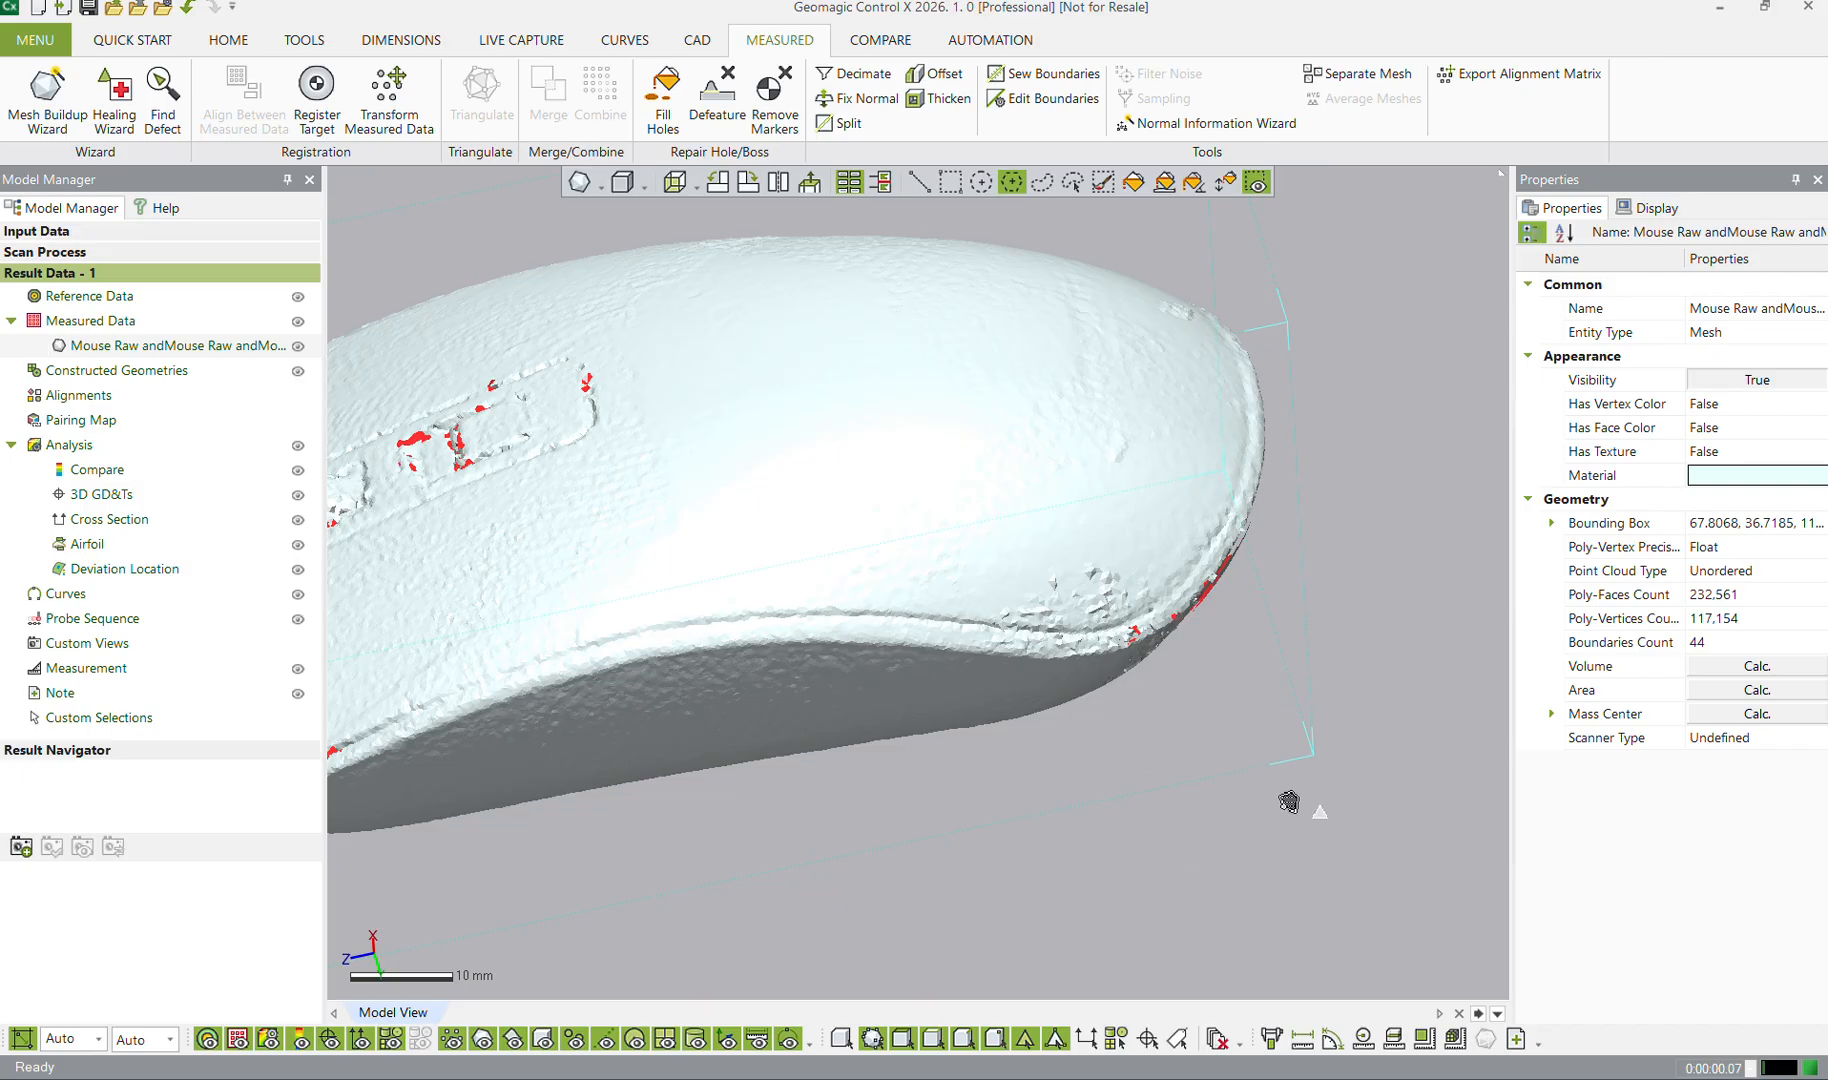
pyautogui.scroll(-5, 930, 650)
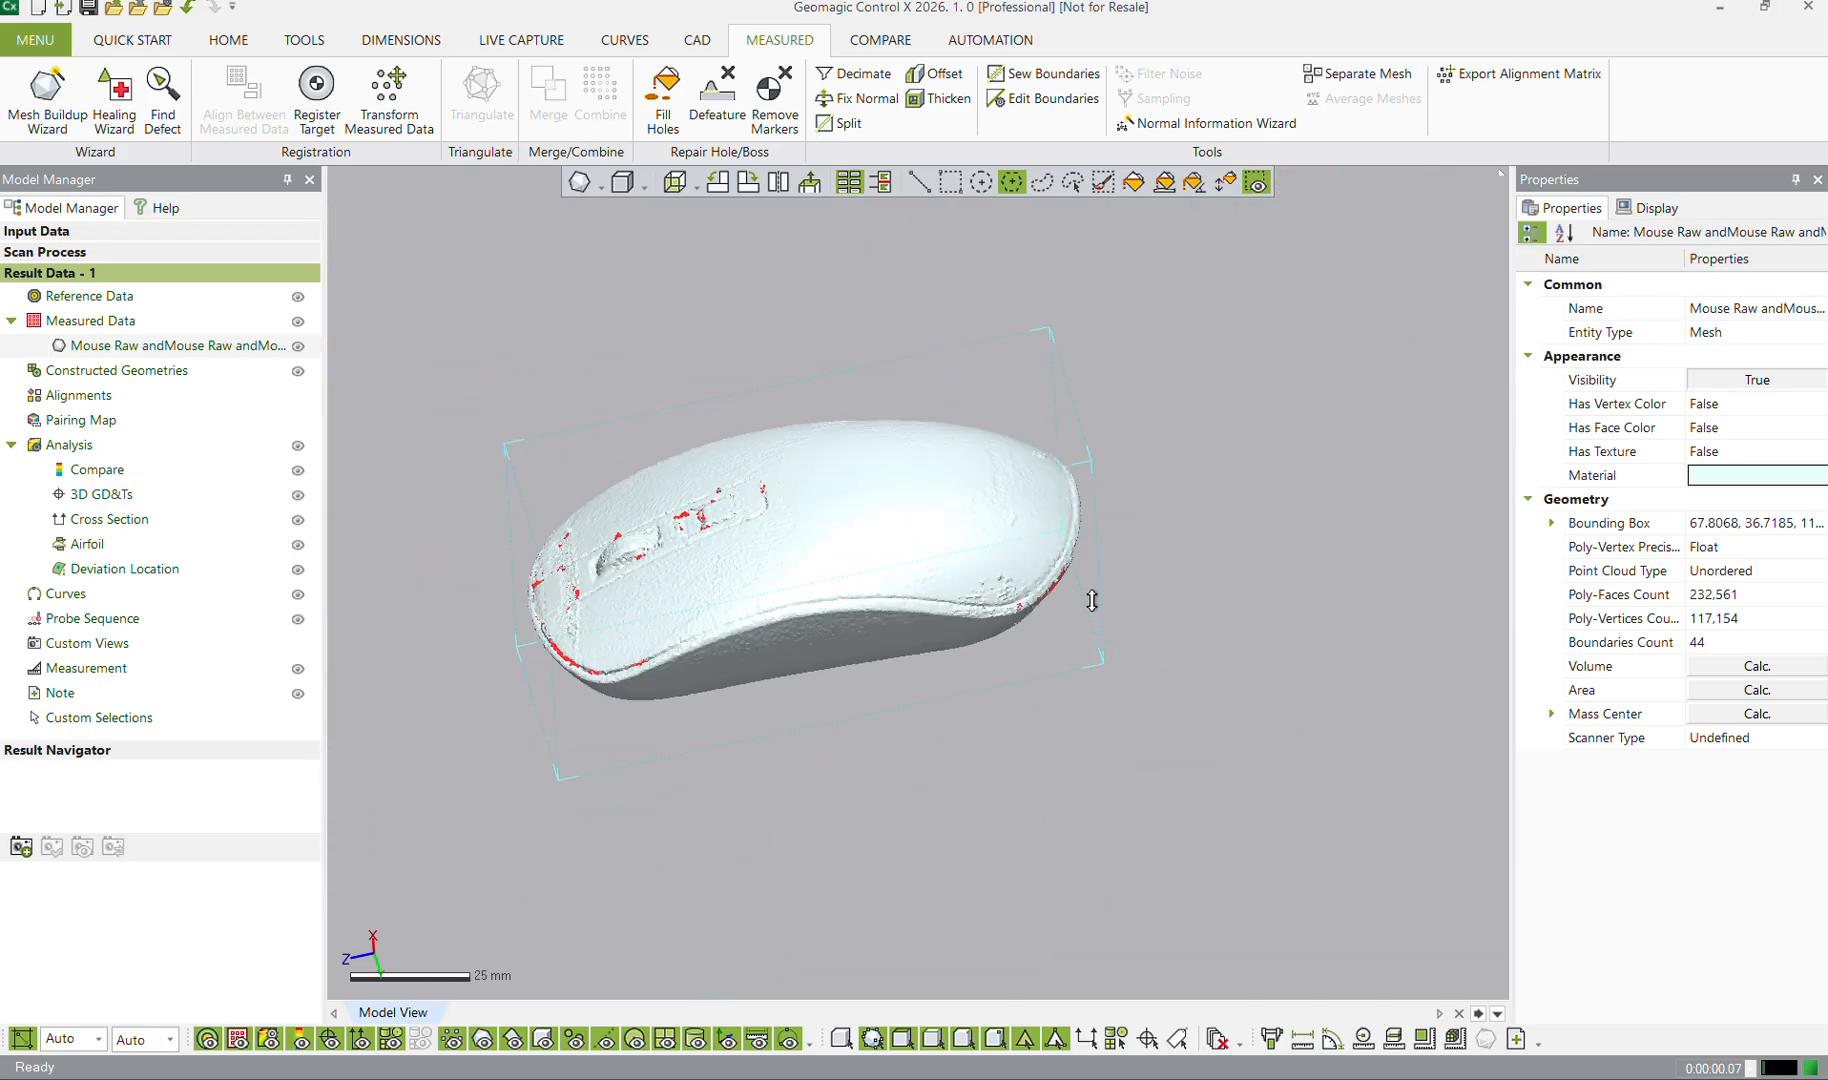
pyautogui.moveTo(930, 650); pyautogui.dragTo(1050, 551, button='right')
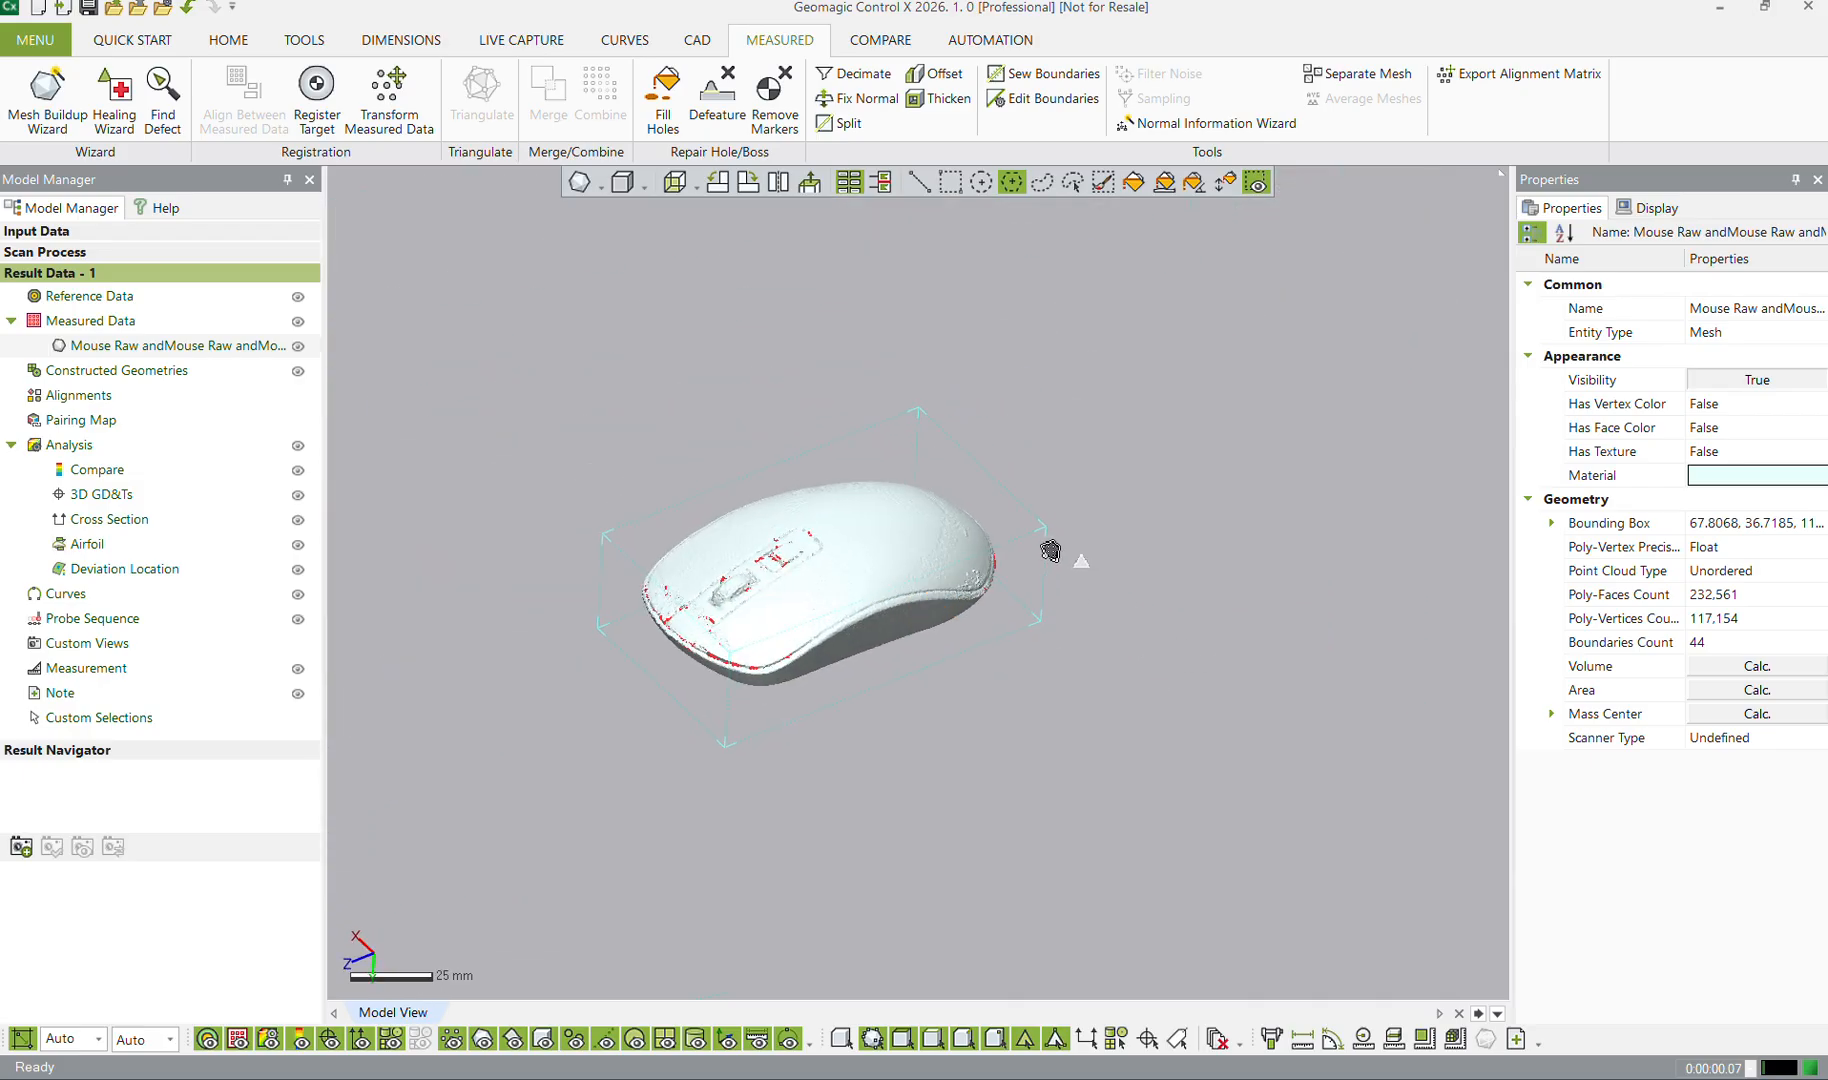